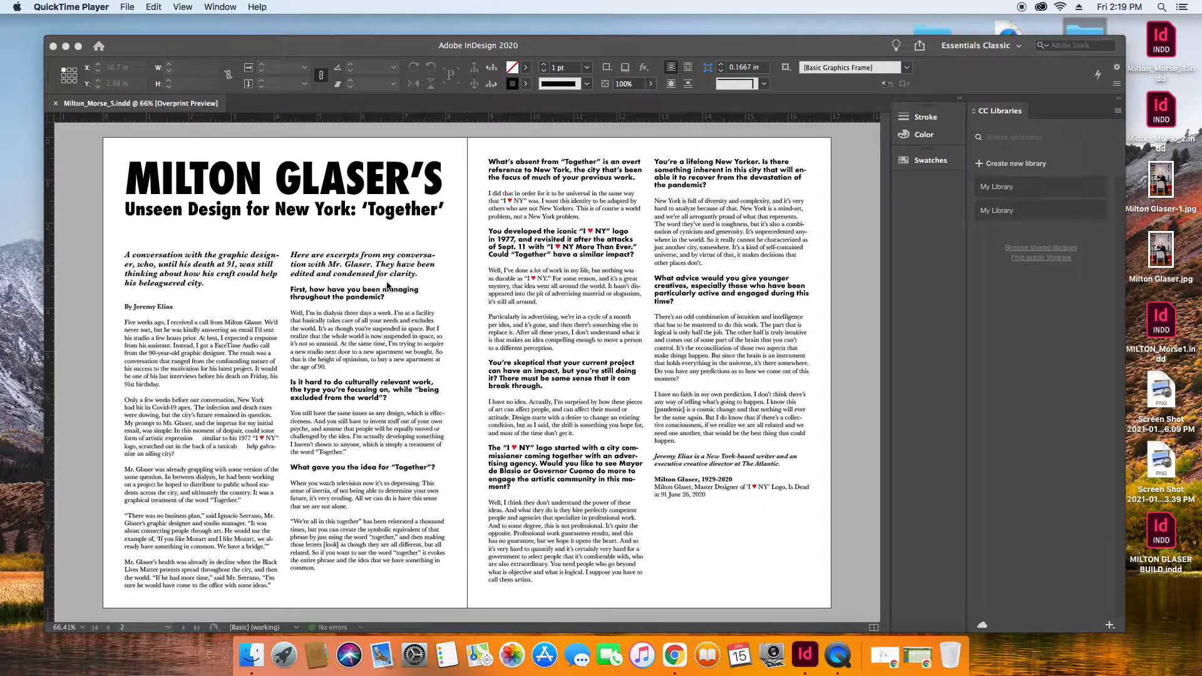
Turn off Overprint Preview and show the text spread in Normal screen mode with its guides and frame edges.
left_click(213, 268)
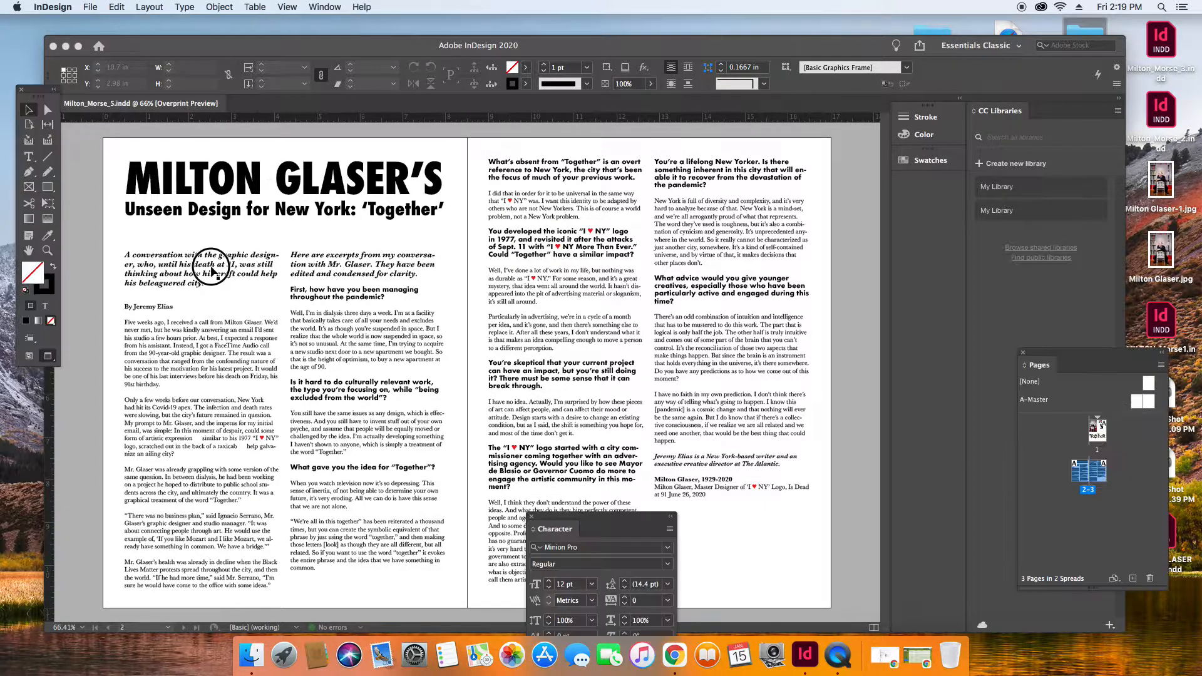
left_click(214, 270)
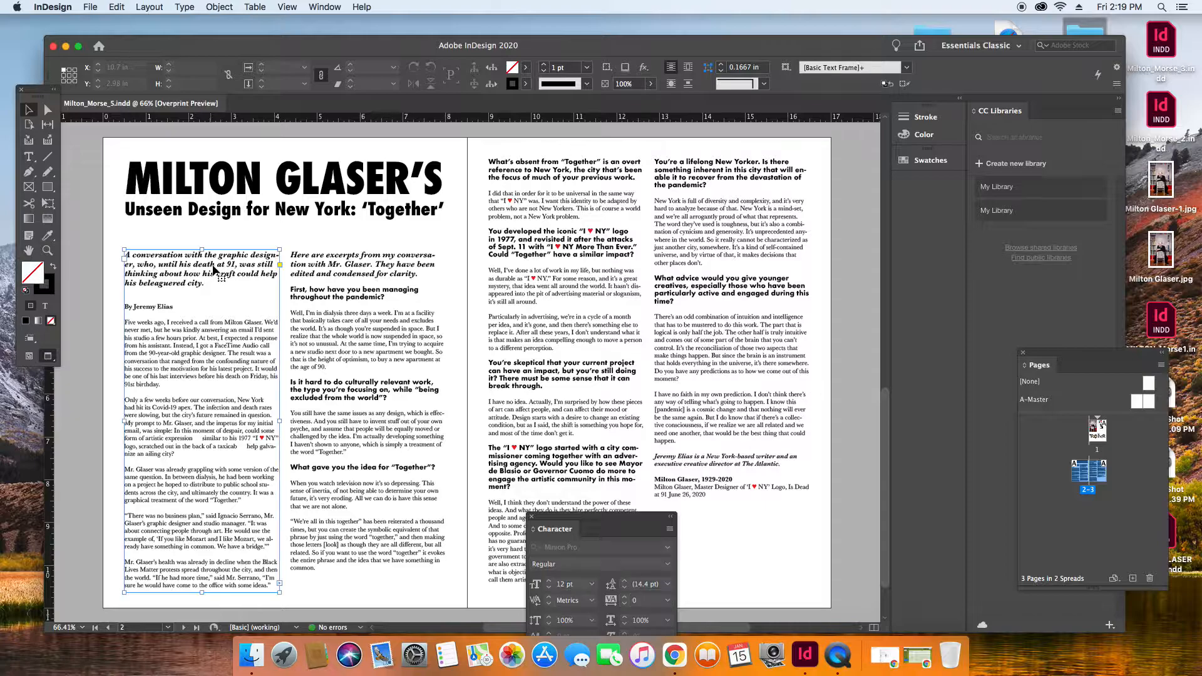
left_click(288, 7)
left_click(293, 22)
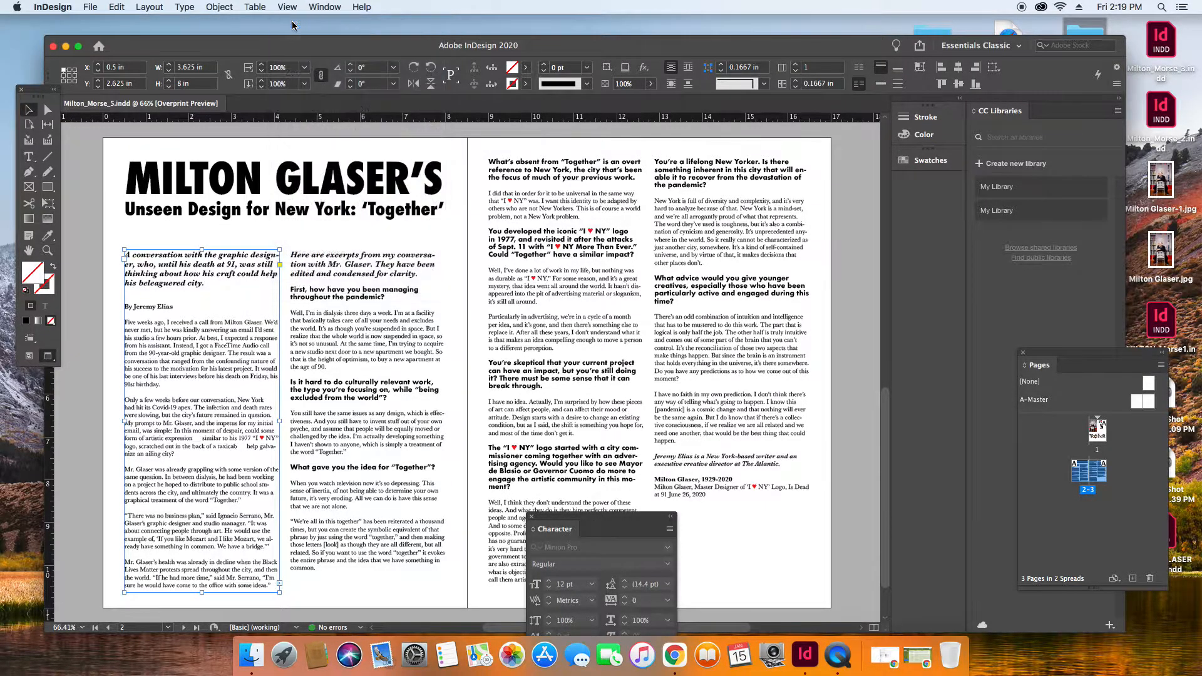
left_click(287, 7)
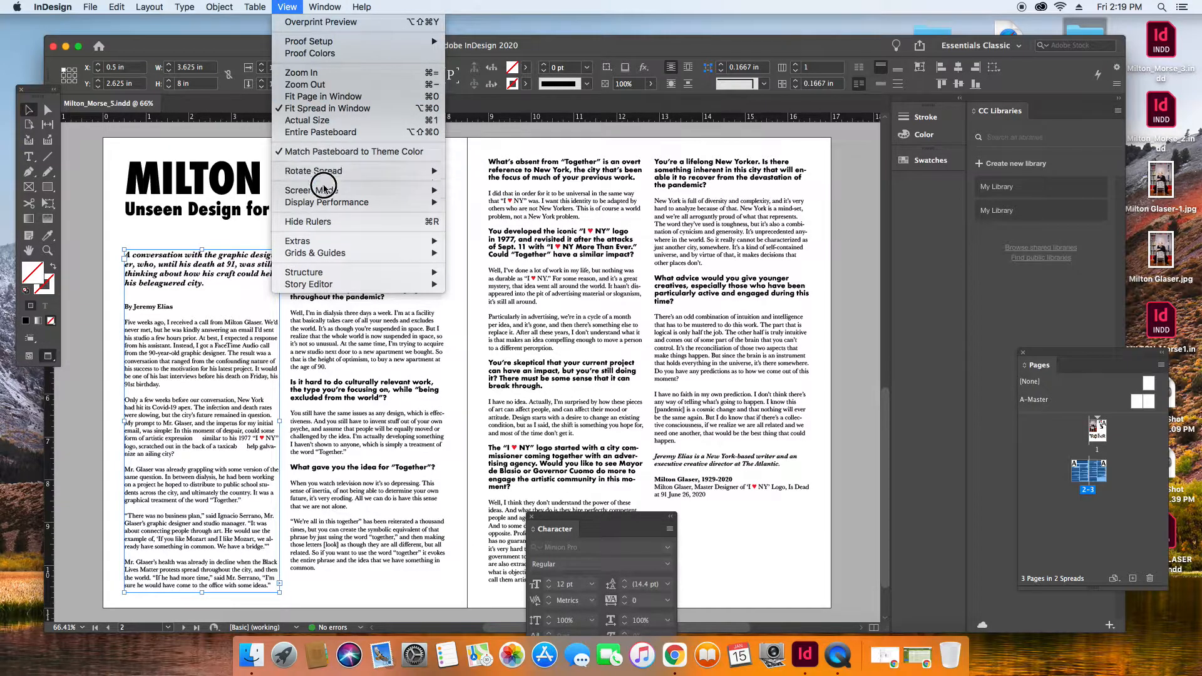
mouse_move(400, 200)
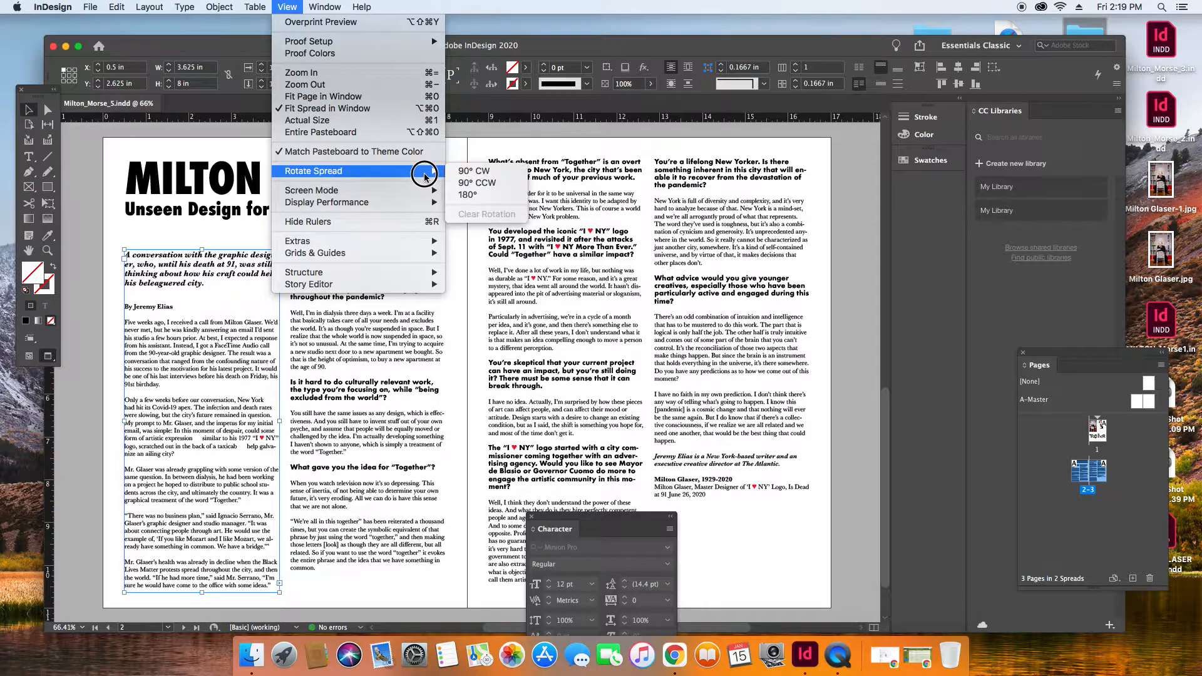
left_click(468, 191)
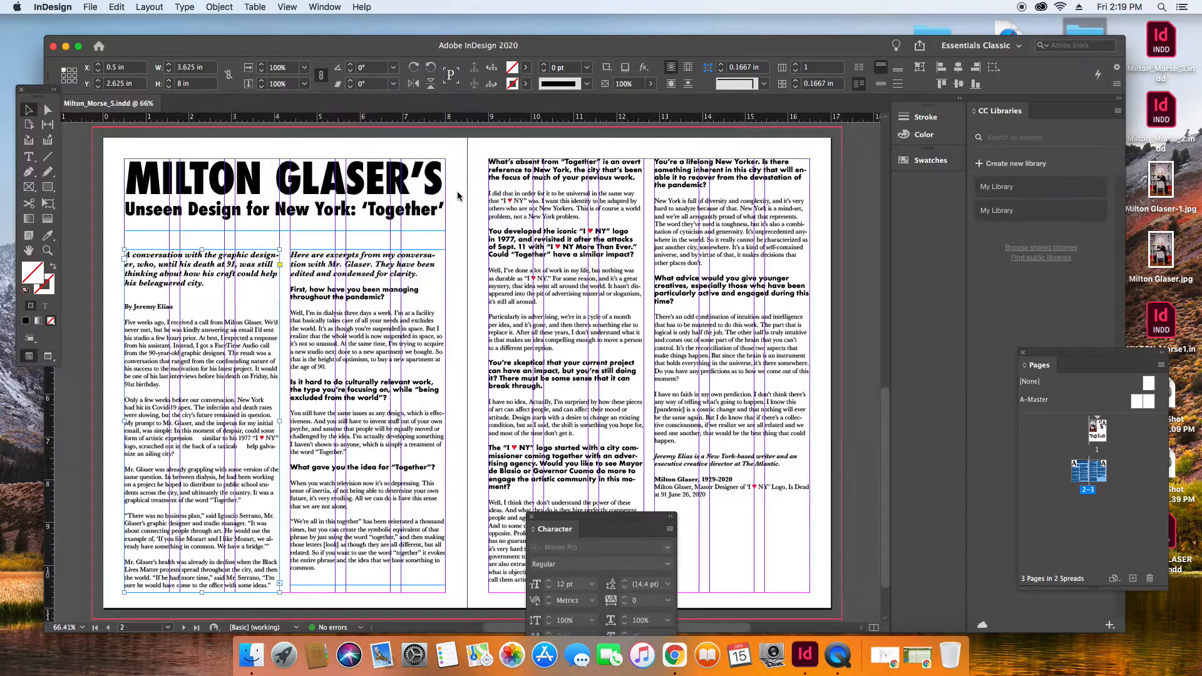
Lower the tops of both body text columns on page 2 to about Y 4.48 in, leaving a gap under the headline.
left_click_drag(204, 306, 360, 318)
left_click(206, 323)
left_click_drag(202, 307, 202, 317)
left_click(194, 299)
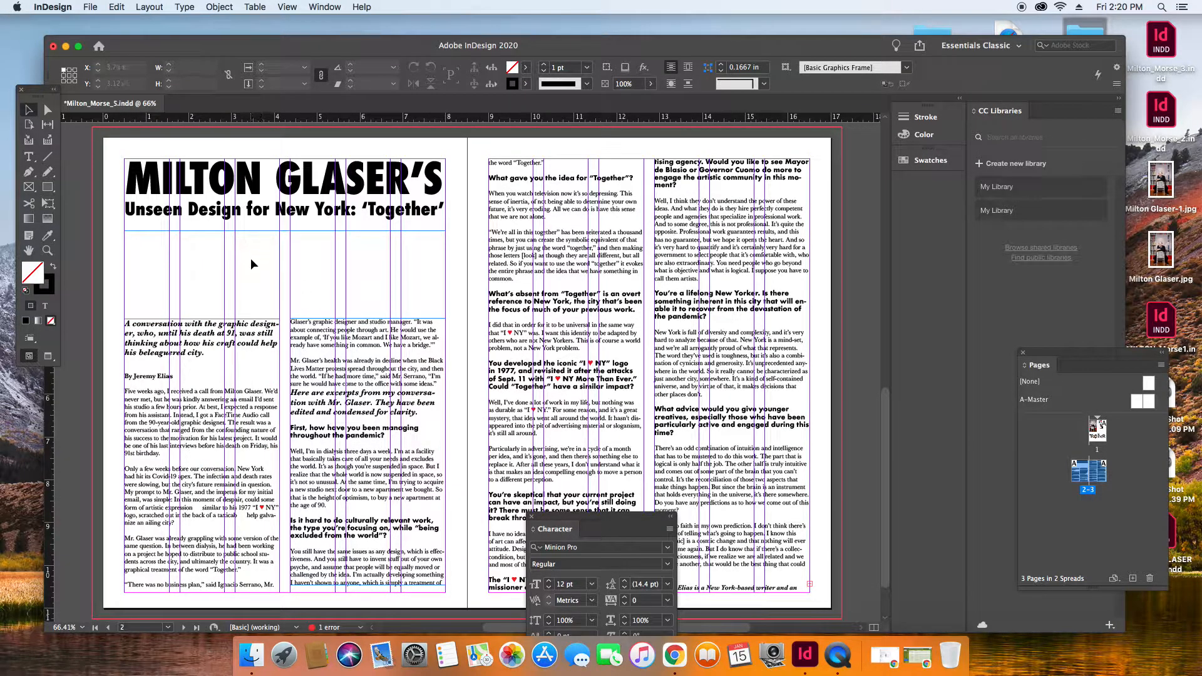
left_click(219, 339)
left_click_drag(202, 318, 202, 328)
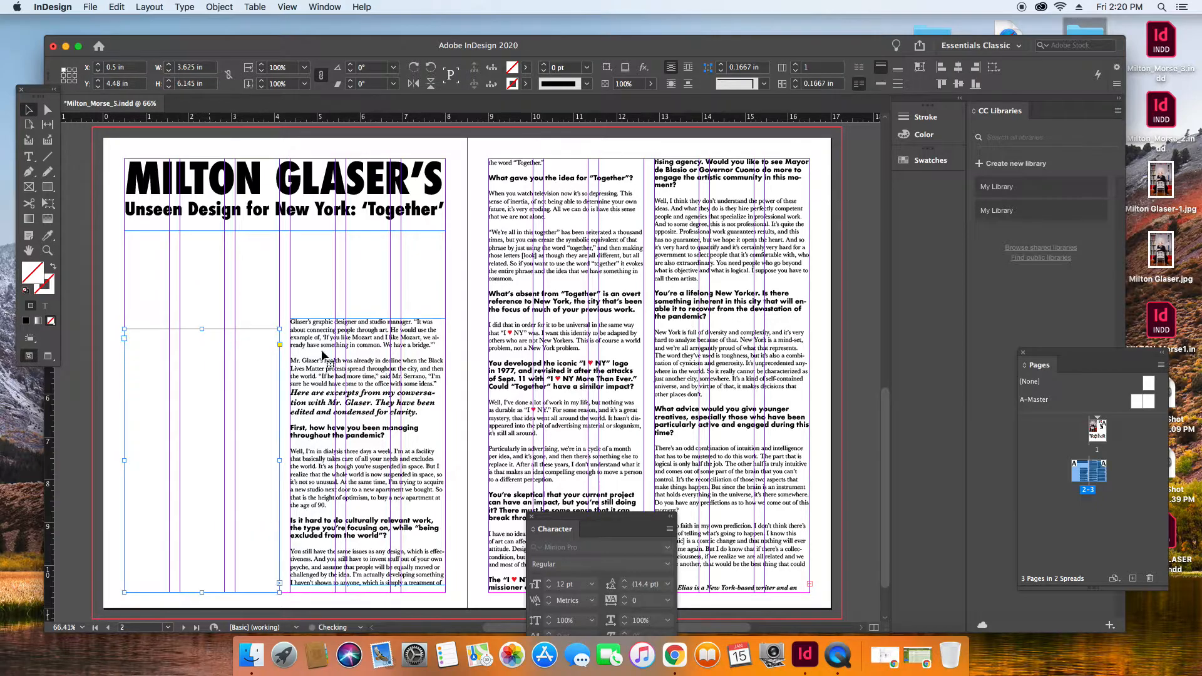
left_click(370, 360)
left_click_drag(367, 318, 368, 328)
left_click(402, 303)
Cut the Together graphic with its frame from page 1 and paste it onto the 2-3 spread.
double_click(1107, 430)
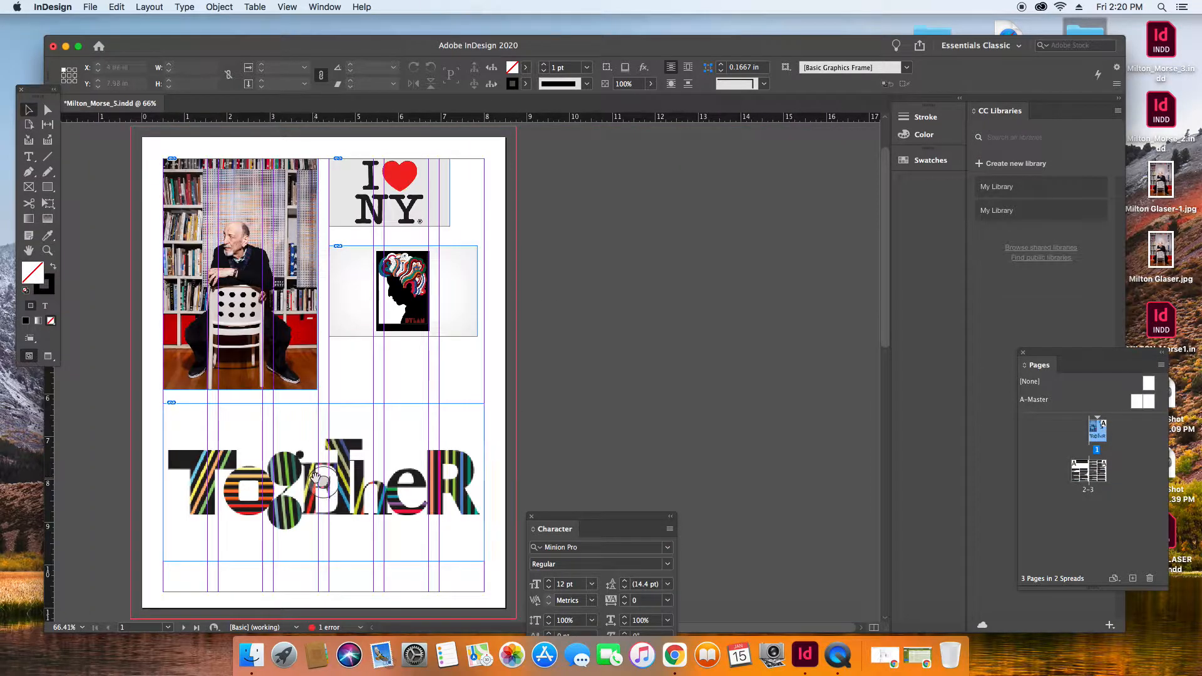
left_click(319, 479)
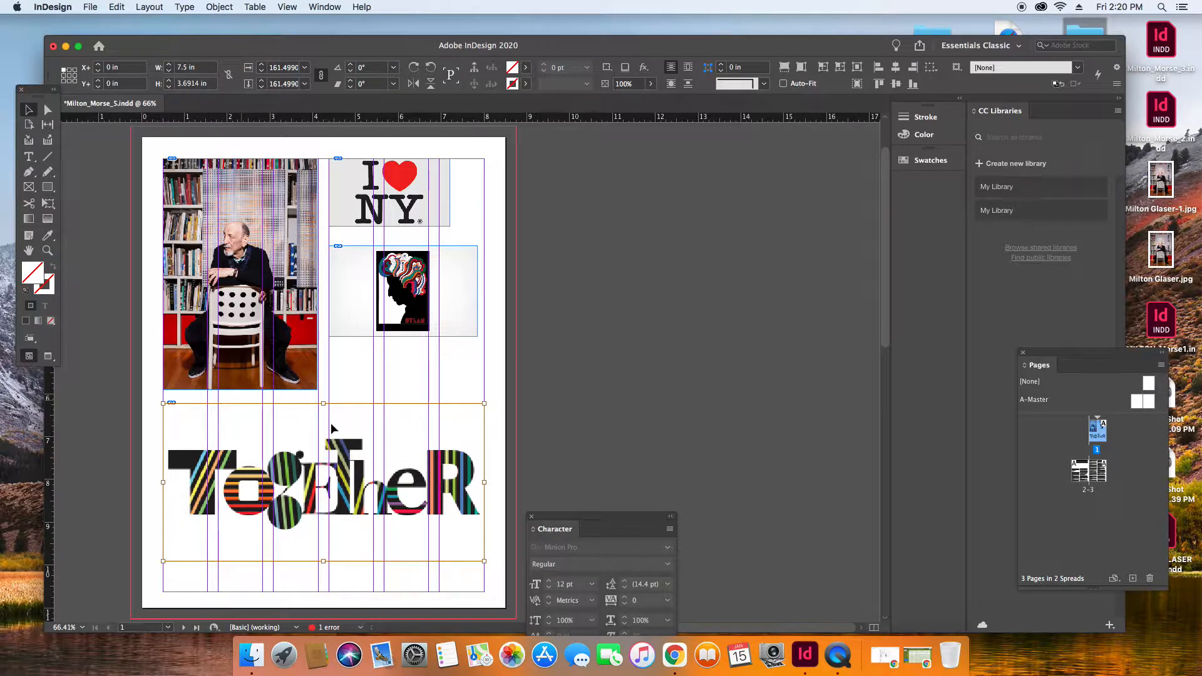
key("Delete")
key("super+z")
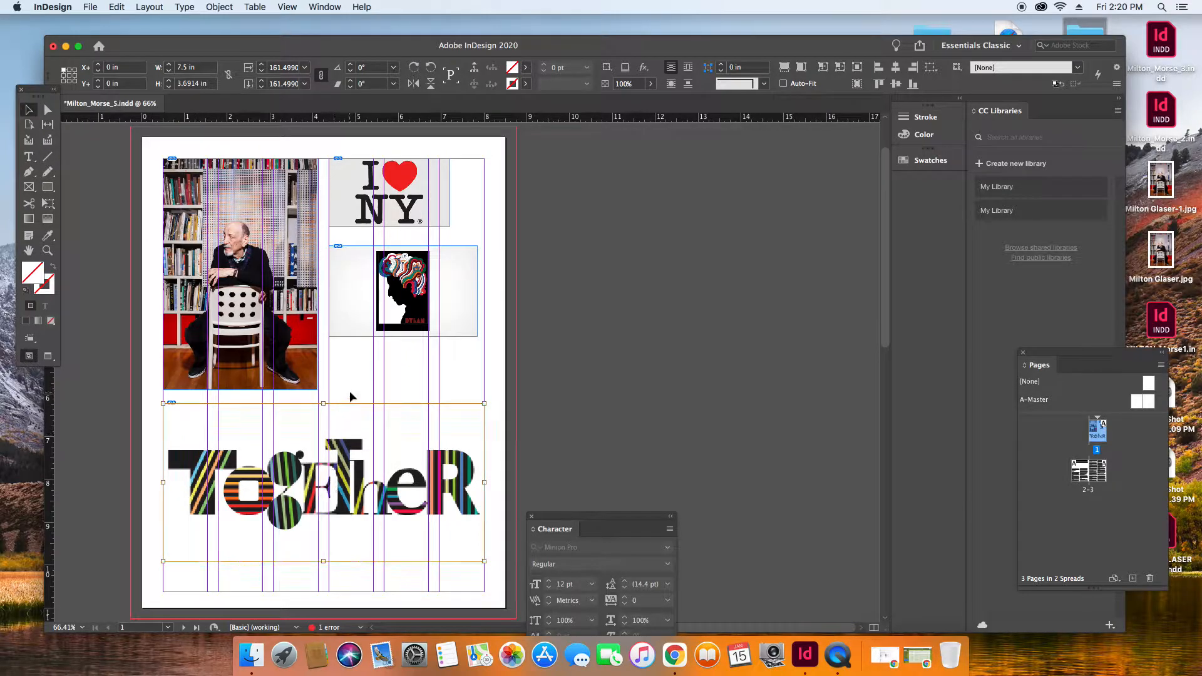
left_click(349, 403)
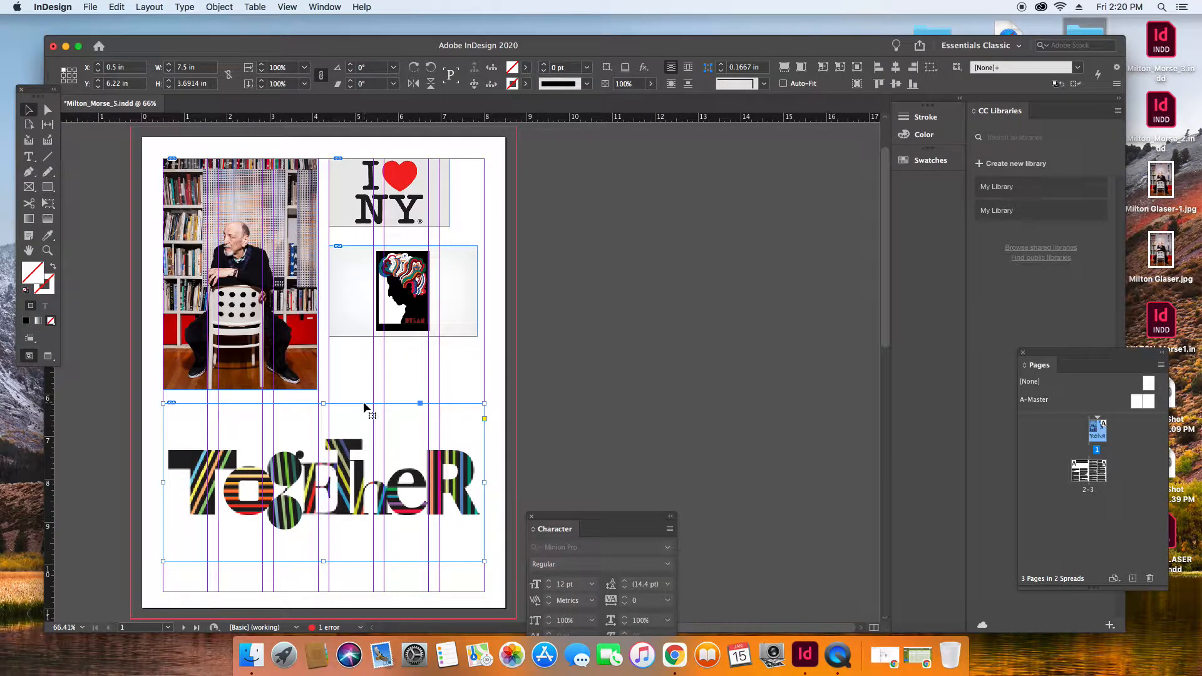
key("Delete")
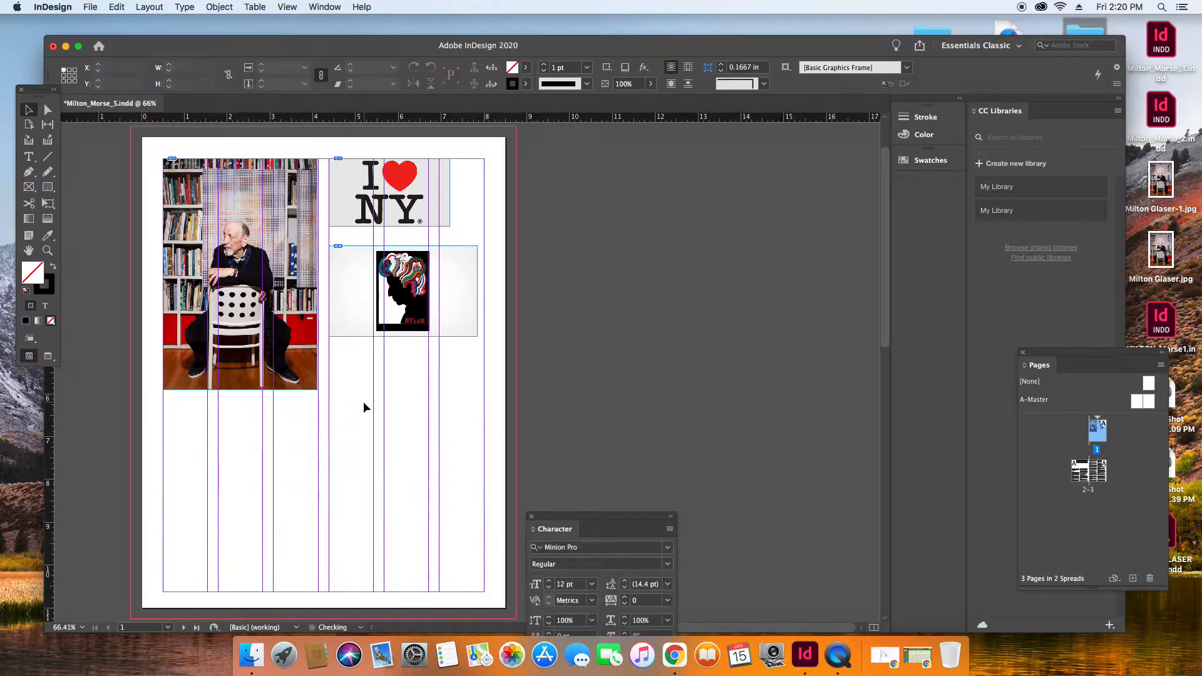
double_click(1093, 468)
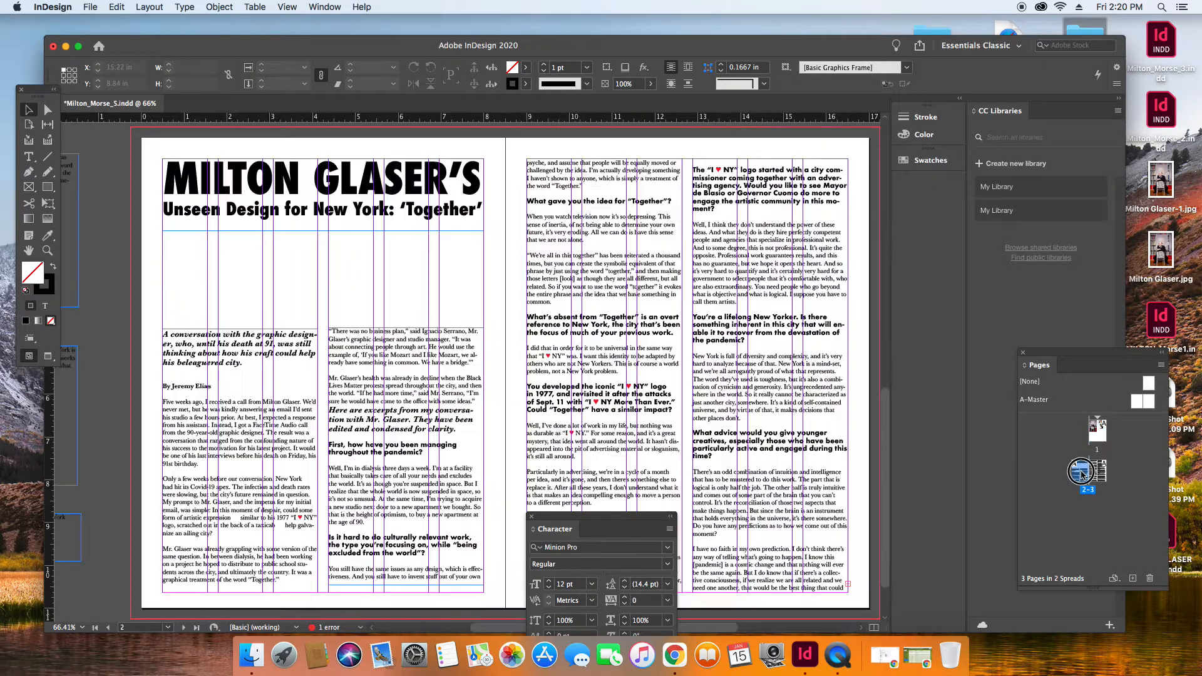
left_click(116, 7)
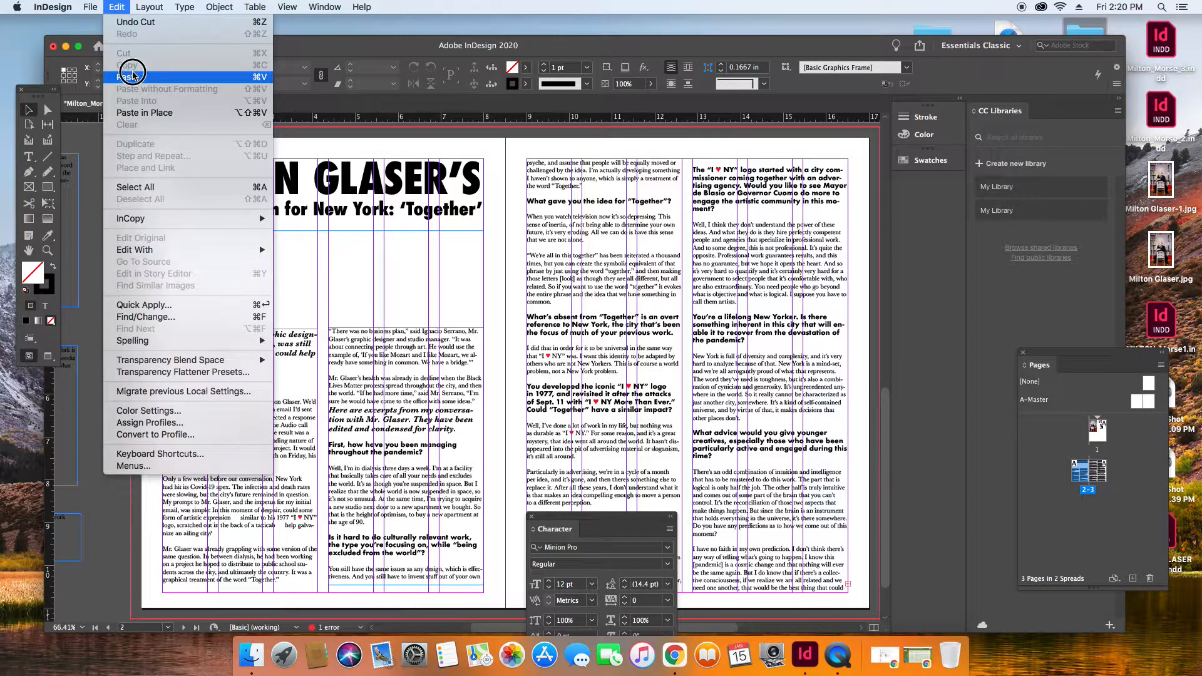
left_click(132, 75)
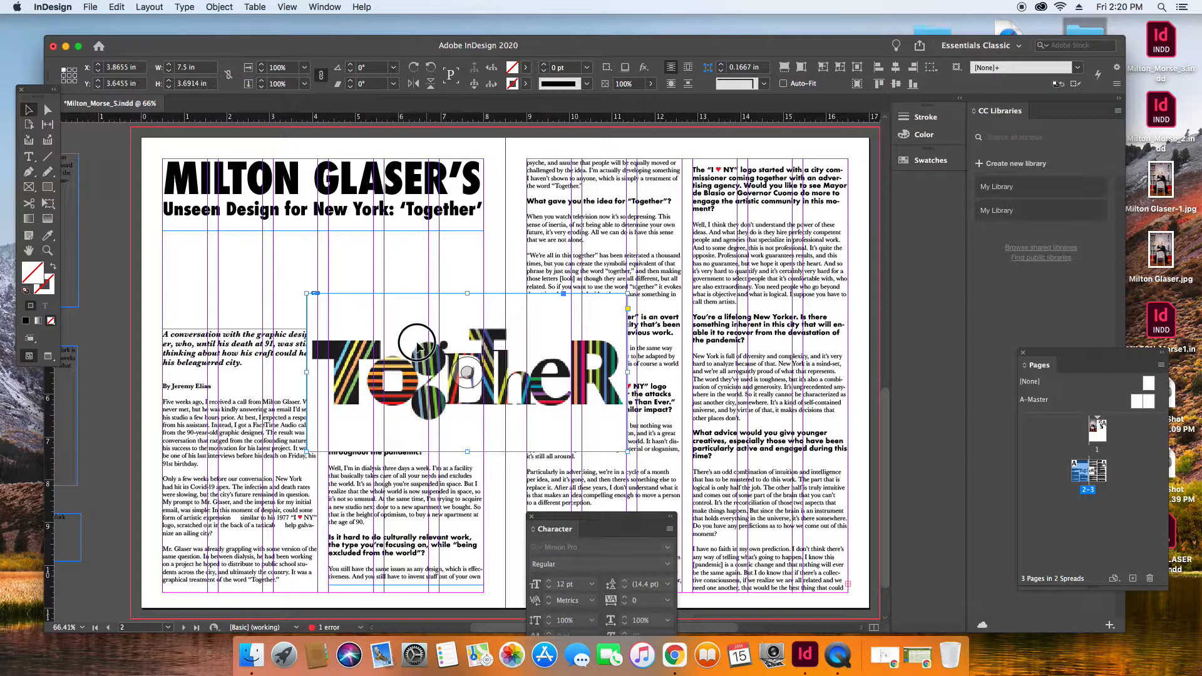
Place the Together graphic below the headline at X 0.5 in, Y 1.4336 in and send it to the back.
left_click_drag(311, 258, 289, 263)
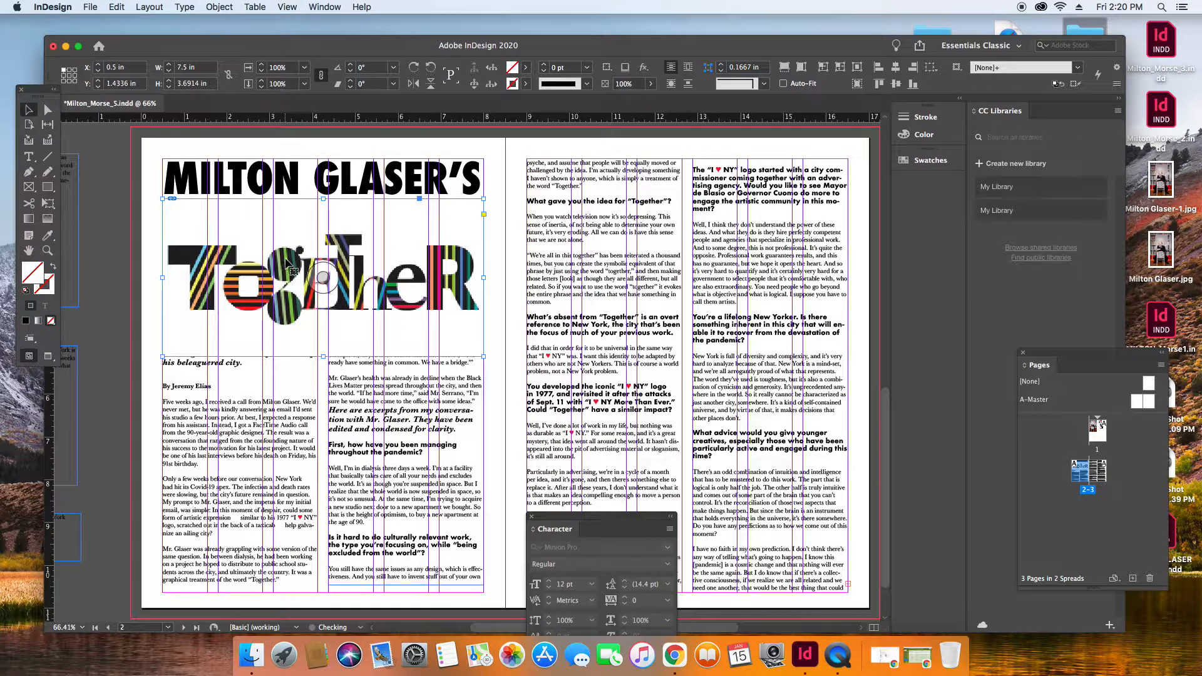
left_click(222, 8)
mouse_move(233, 47)
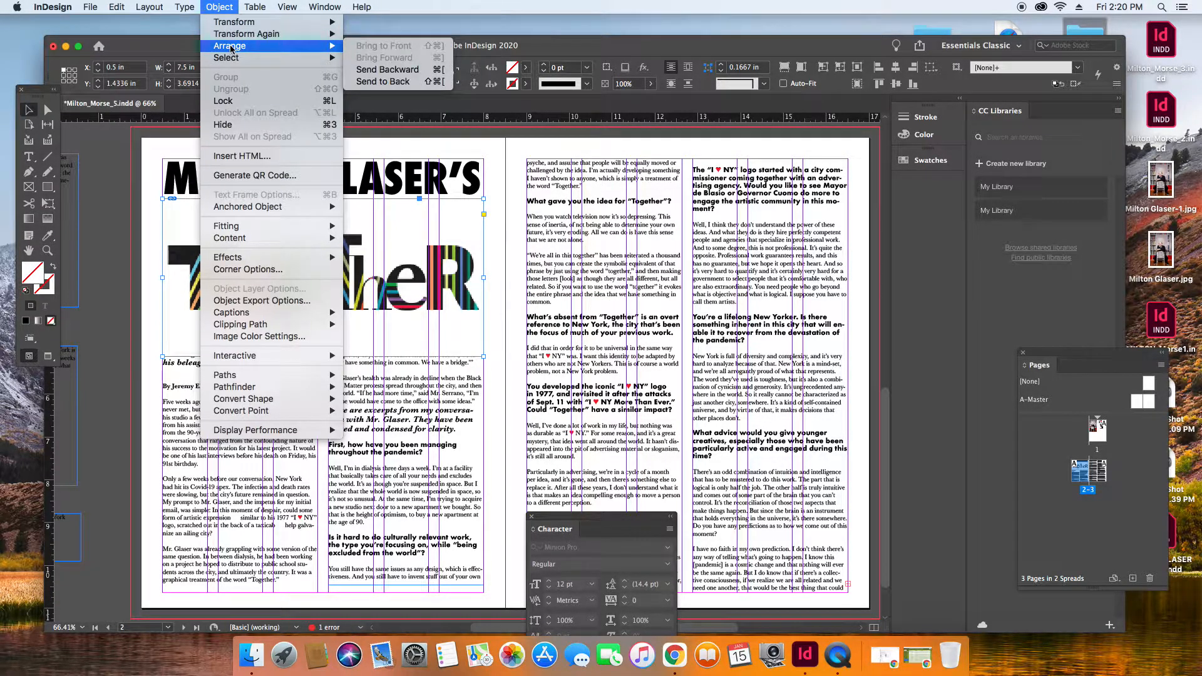
left_click(376, 82)
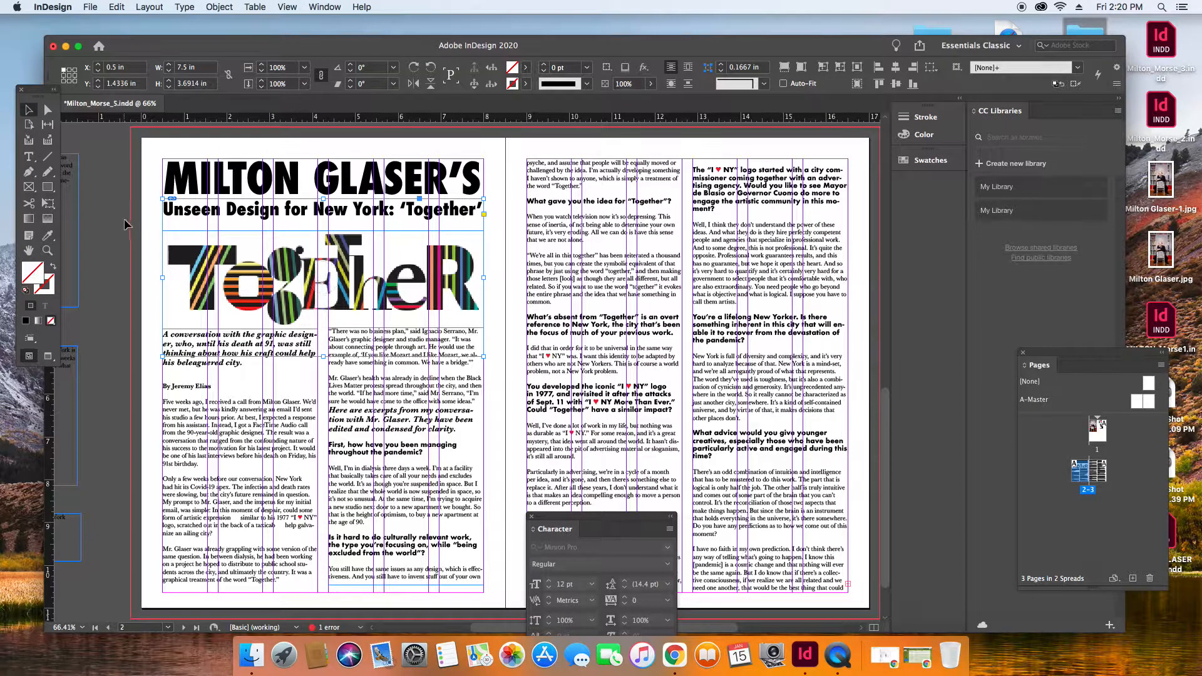
left_click(148, 221)
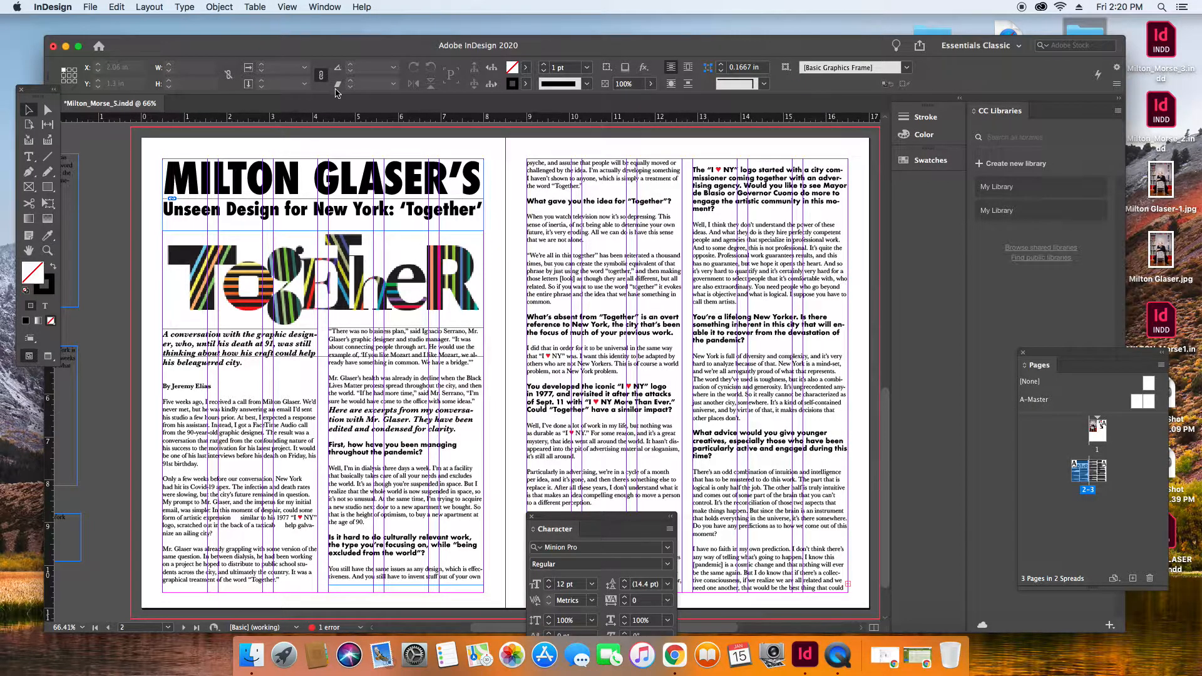
Nudge the Together graphic left to X 0.3889 in so its lettering lines up with the margin.
left_click(248, 267)
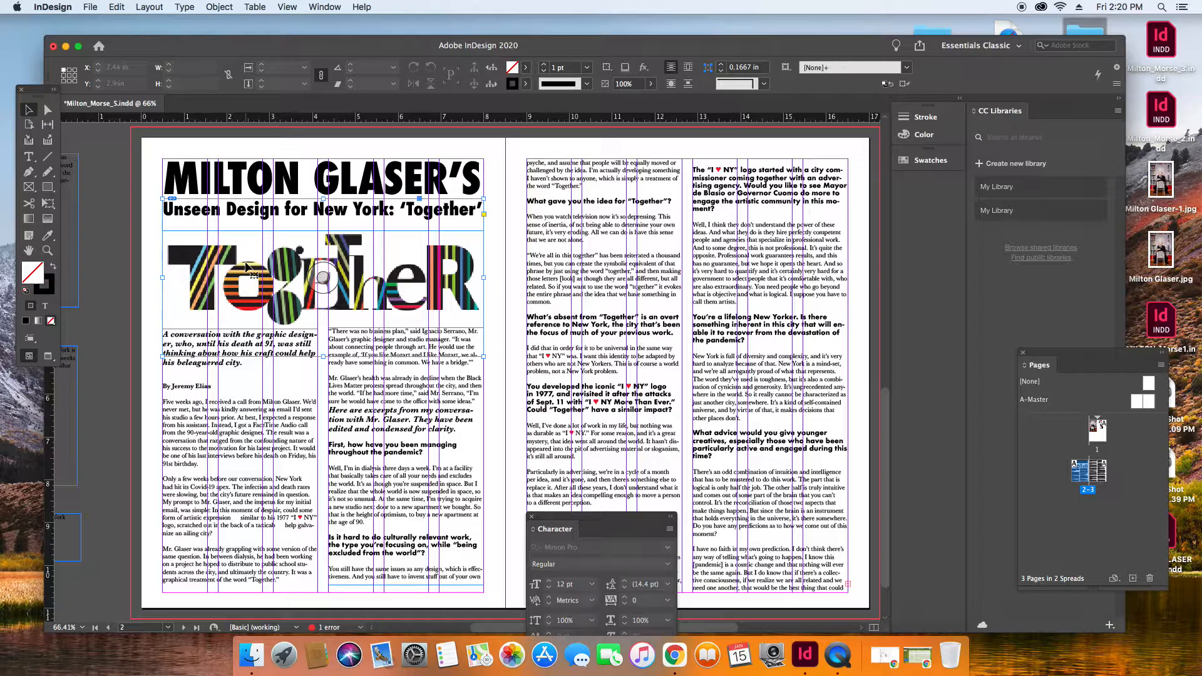
key("Left")
key("Left")
key("Left")
key("Left")
key("Left")
key("Left")
key("Left")
key("Left")
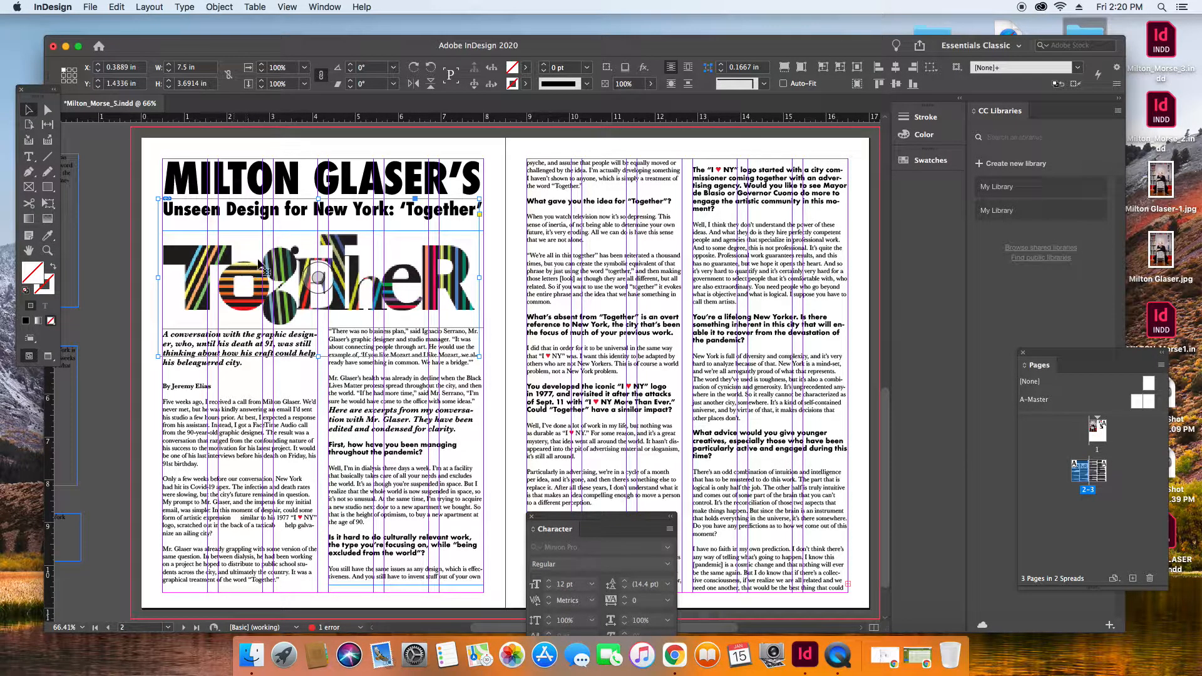
Try scaling the Together graphic to 105% with constrained proportions and undo it.
double_click(278, 70)
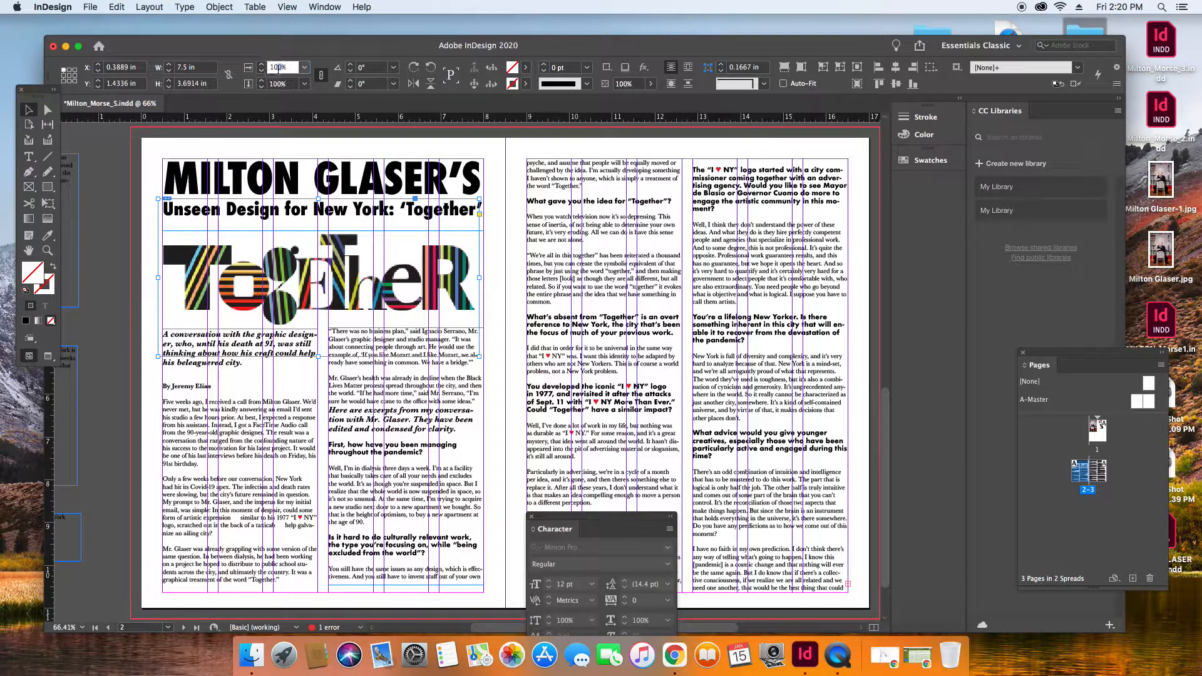
left_click(321, 77)
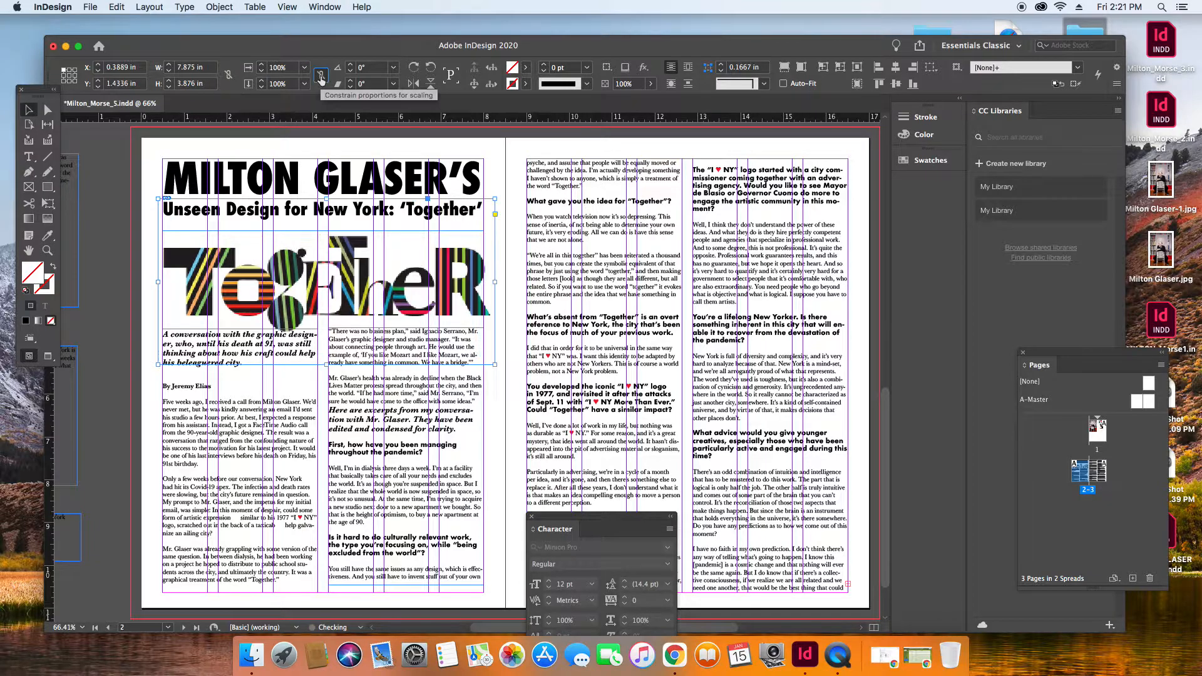
key("super+z")
Scale the Together graphic horizontally to 103%.
left_click(280, 68)
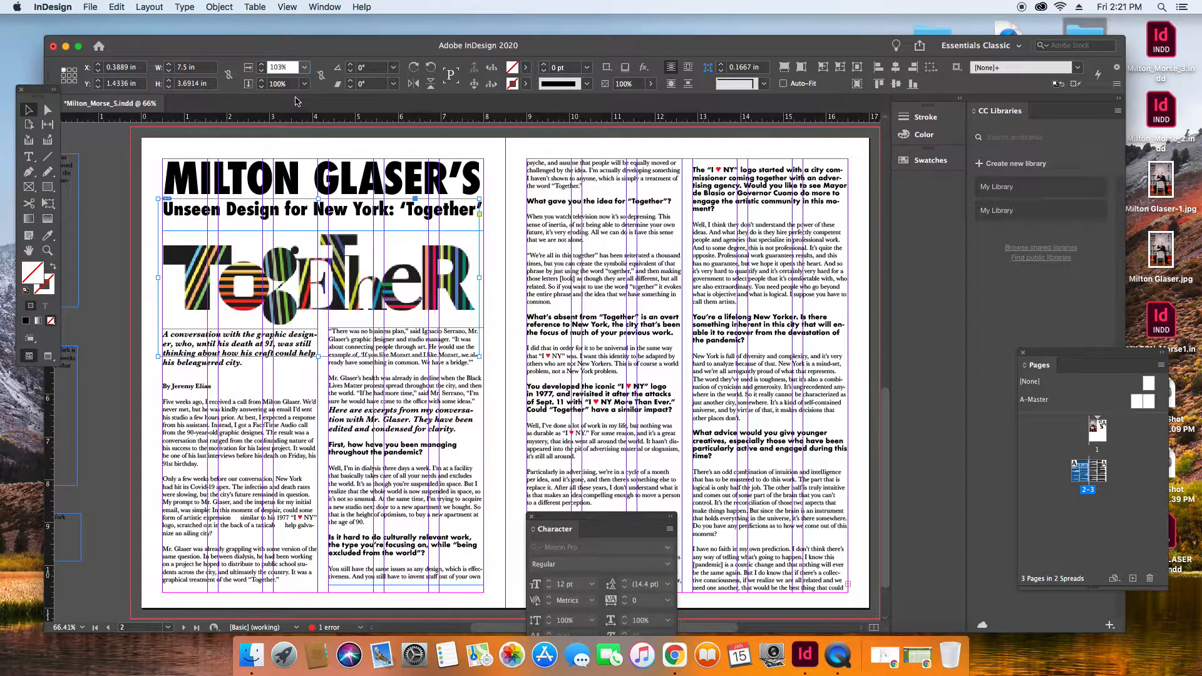
left_click(321, 76)
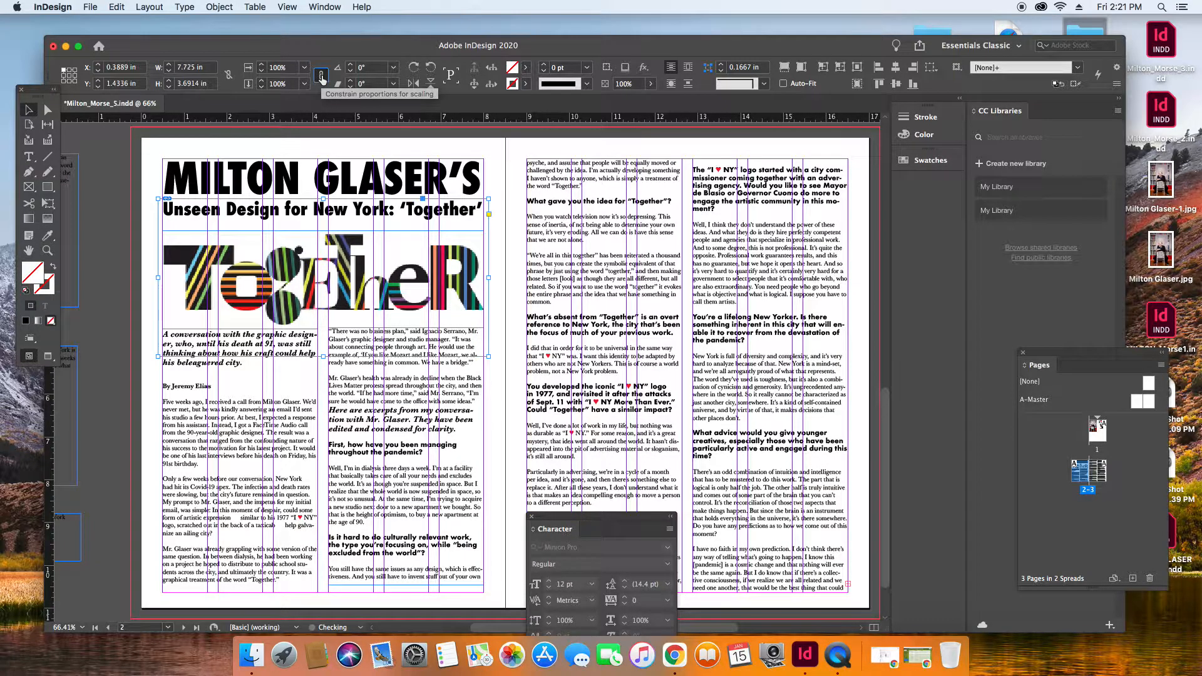
Try a further 103% horizontal scaling of the Together graphic, undo it and deselect the graphic.
left_click(285, 70)
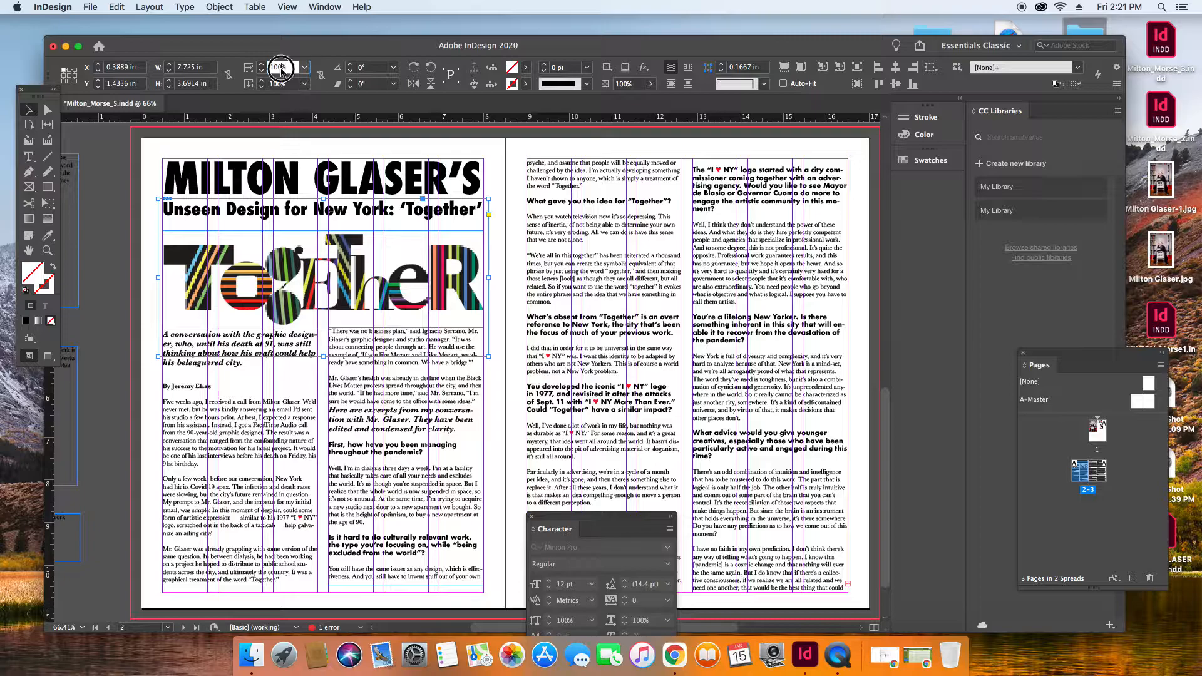
type("103")
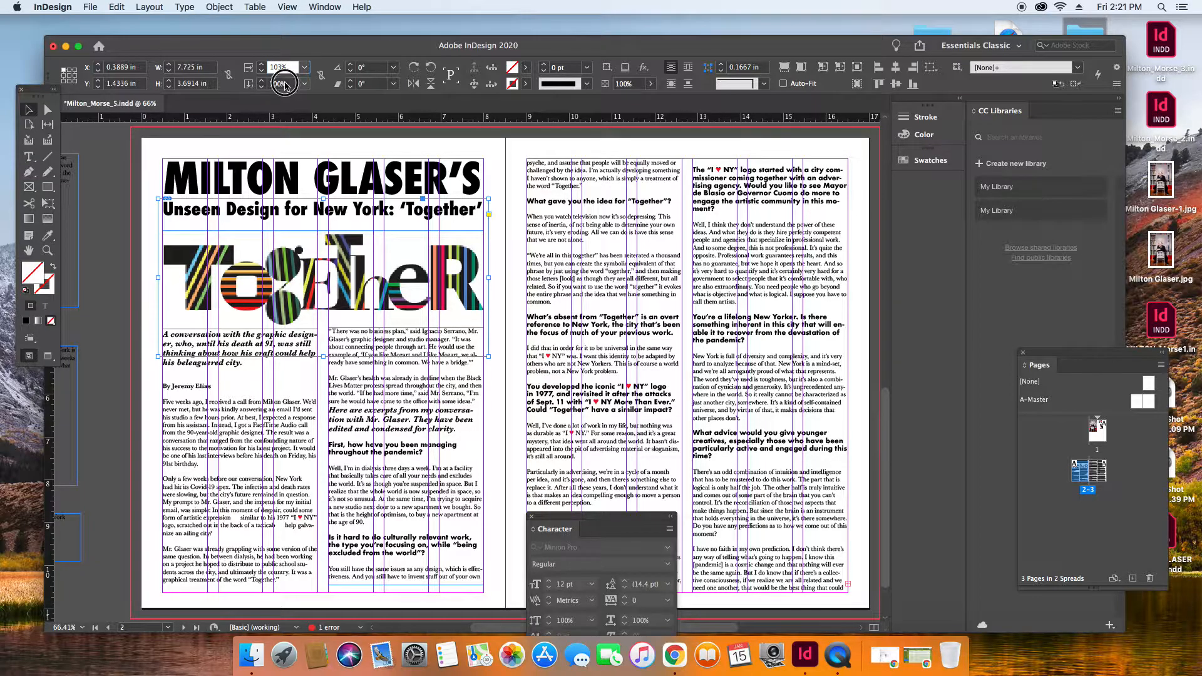
key("Tab")
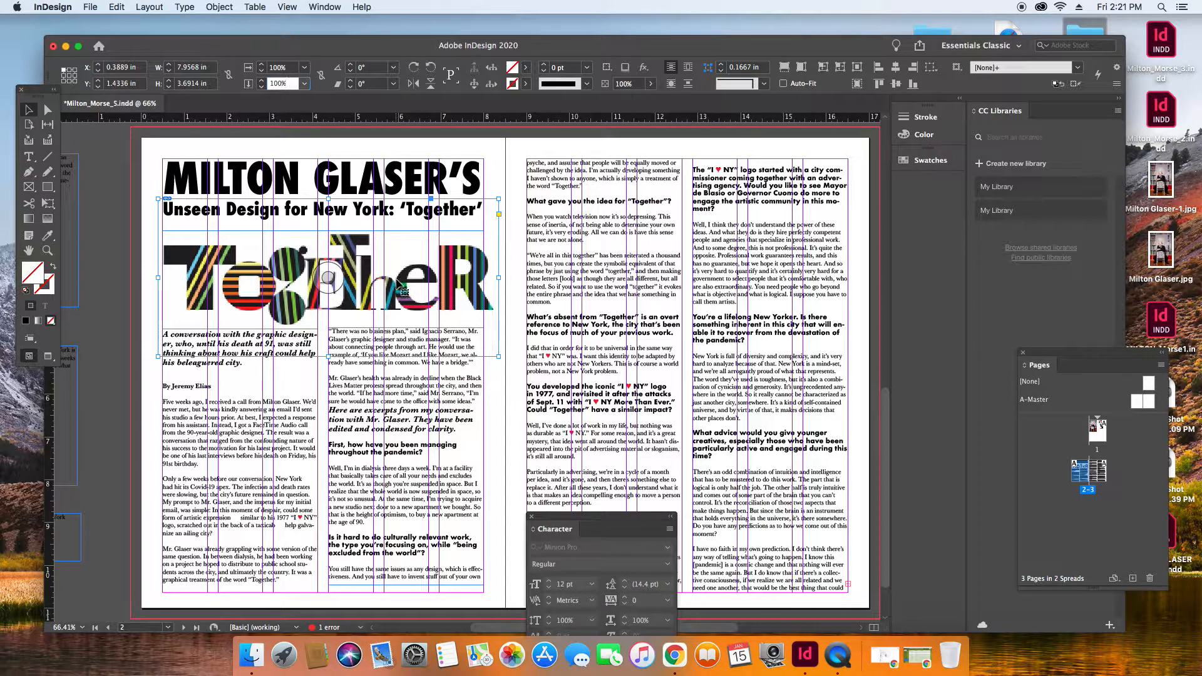
key("super+z")
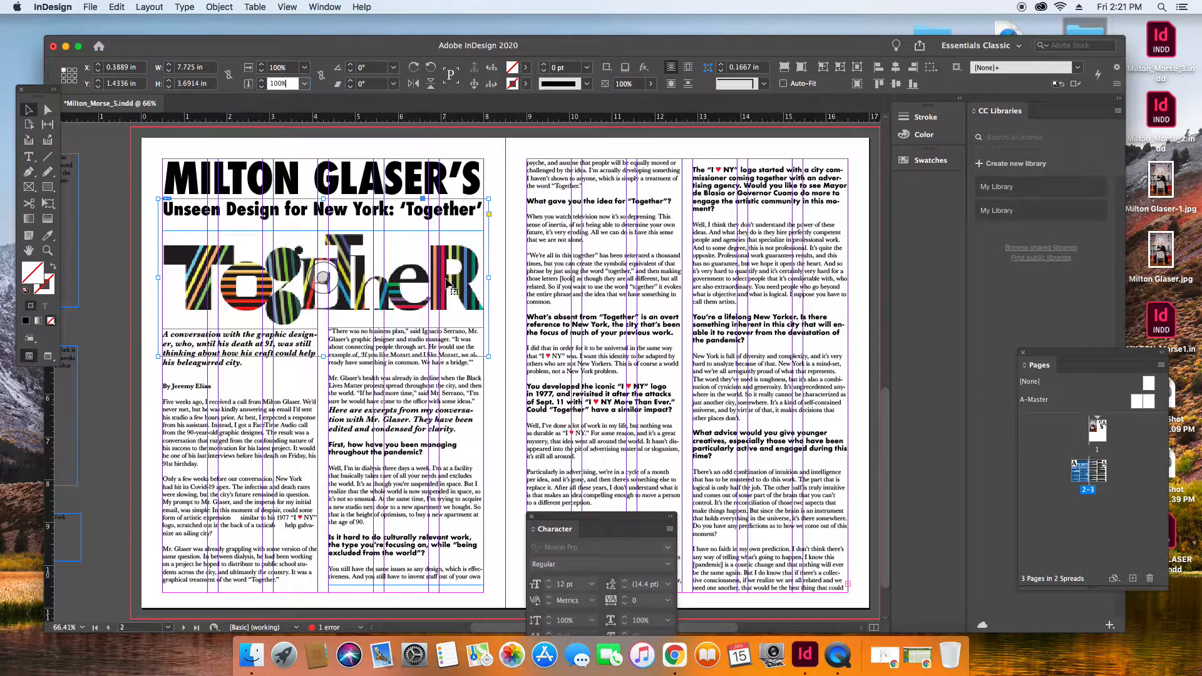
left_click(495, 253)
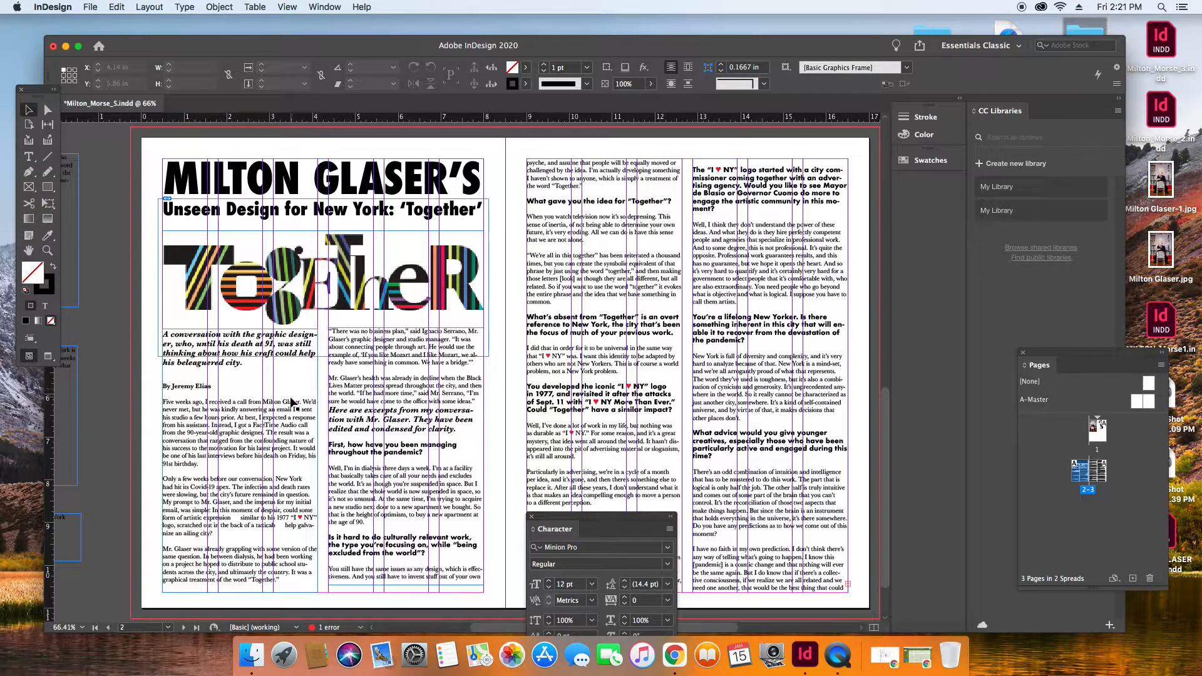
Move the tools out of the way and bring the caption text frame from the pasteboard onto the Together graphic.
left_click_drag(30, 90, 93, 337)
left_click(65, 164)
left_click_drag(65, 164, 390, 240)
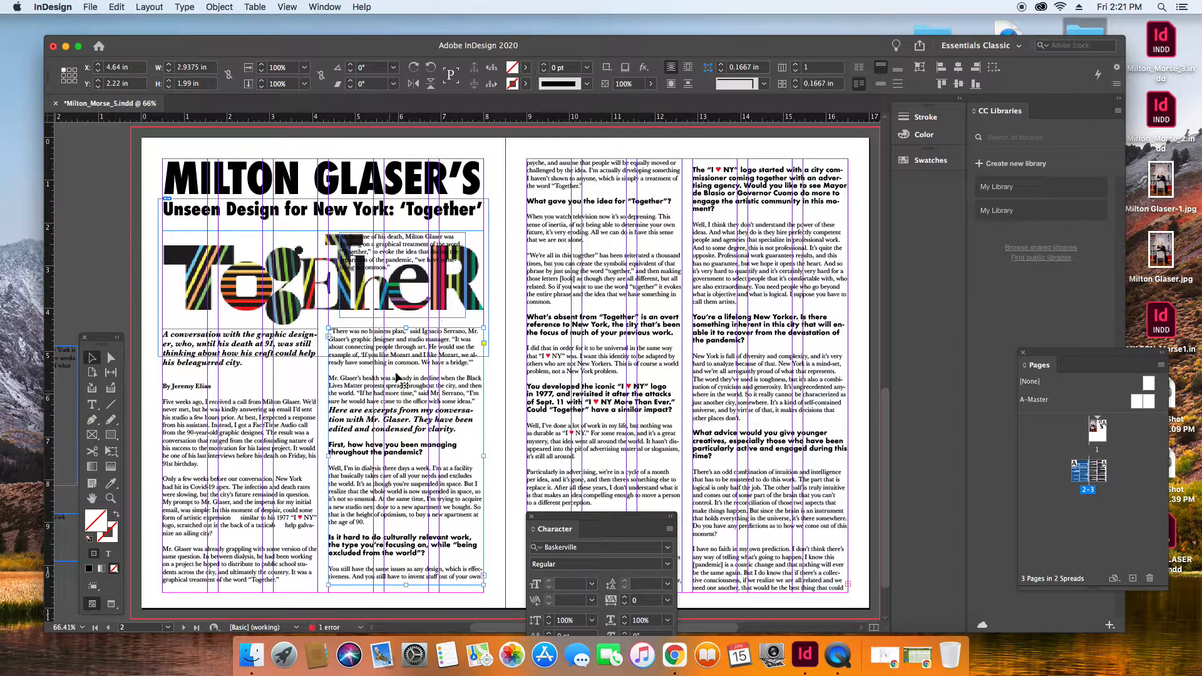
Shorten page 2's second column from its top and fit the caption frame into the gap, widened to 3.18 in.
left_click(404, 338)
left_click_drag(406, 328, 407, 398)
left_click_drag(405, 249, 413, 337)
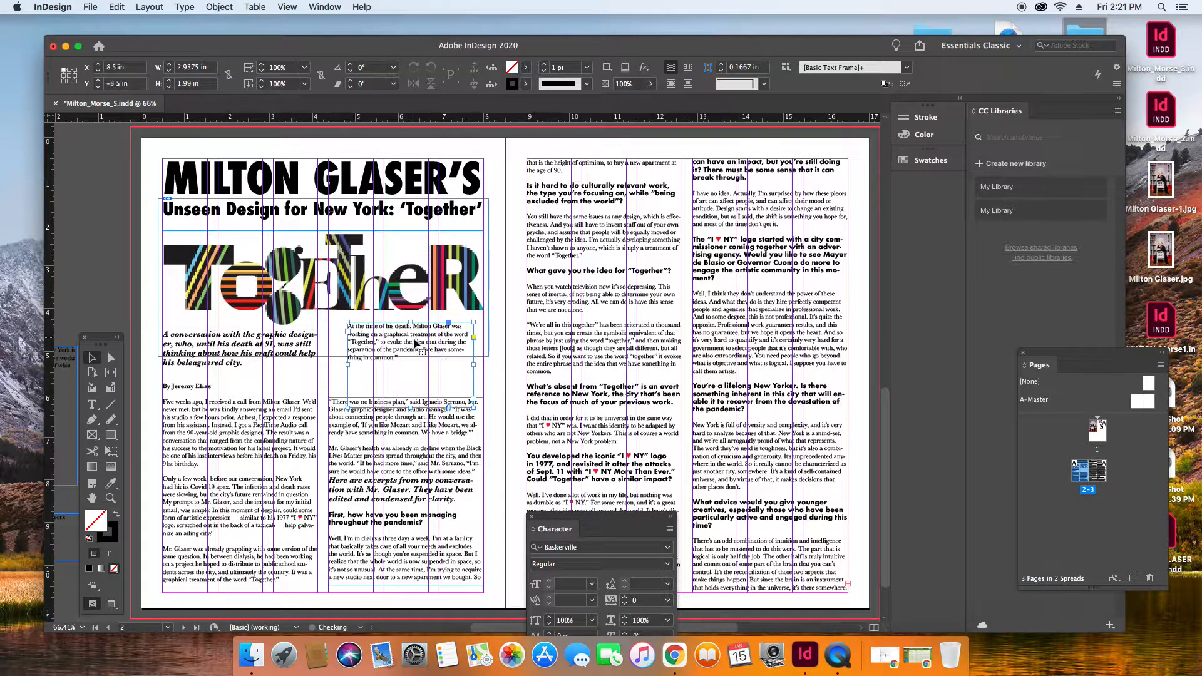
left_click_drag(475, 365, 483, 367)
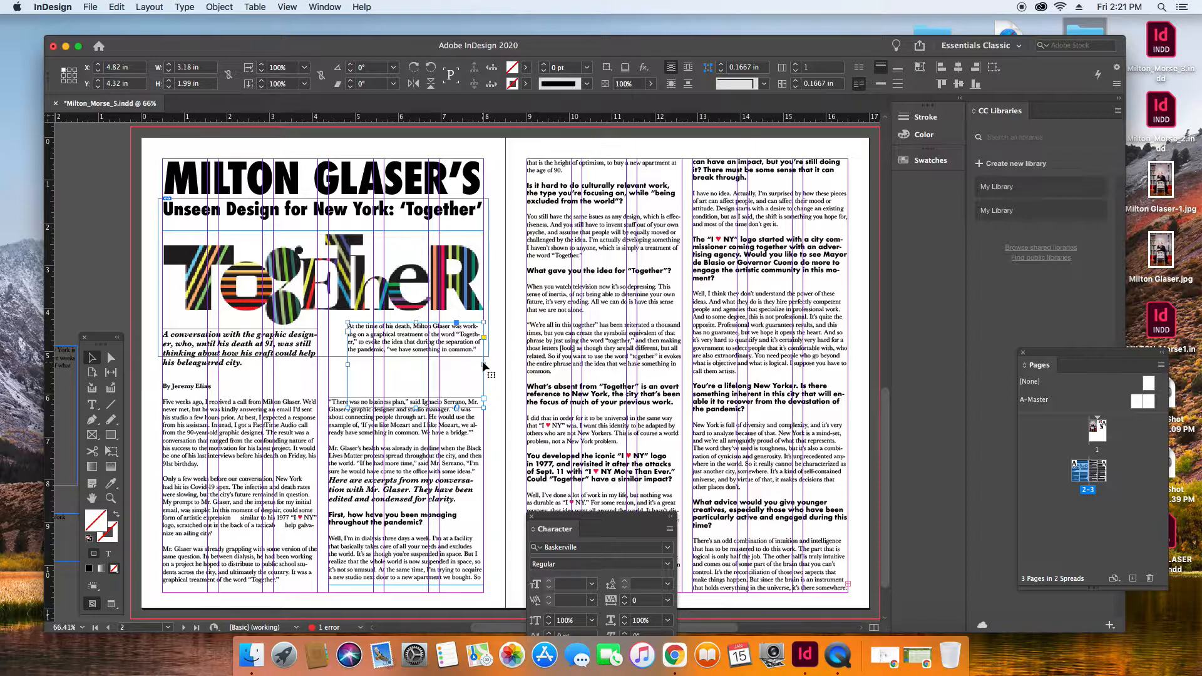
Set the entire caption text below the Together graphic to the Italic font style.
left_click(110, 499)
left_click_drag(308, 293, 505, 404)
left_click(92, 358)
left_click(92, 404)
double_click(355, 311)
left_click(354, 312)
left_click(354, 311)
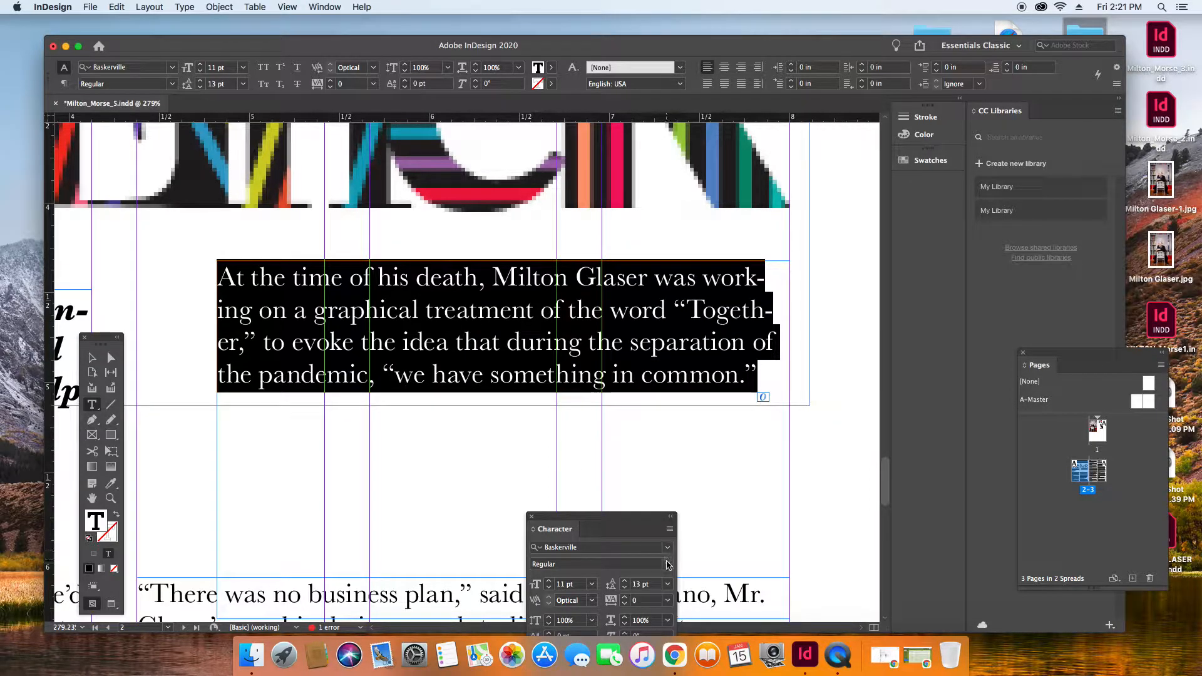
left_click(669, 570)
left_click(565, 499)
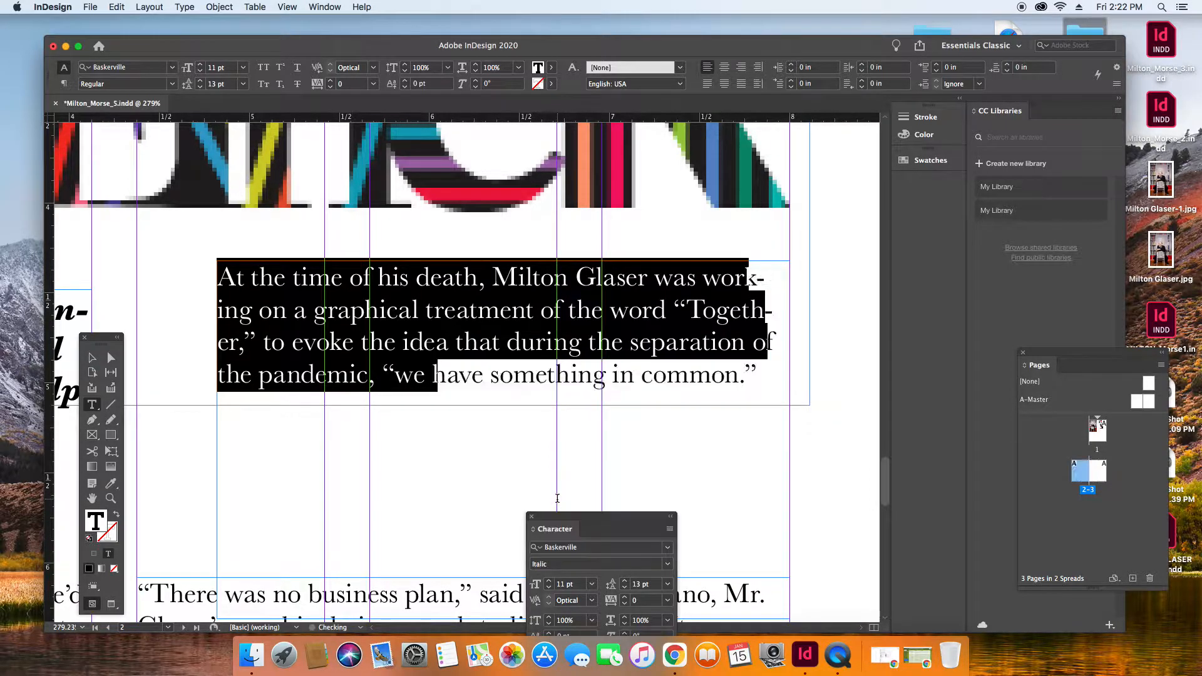
Draw a vertical line about 0.67 in long just left of the italic caption.
left_click(703, 343)
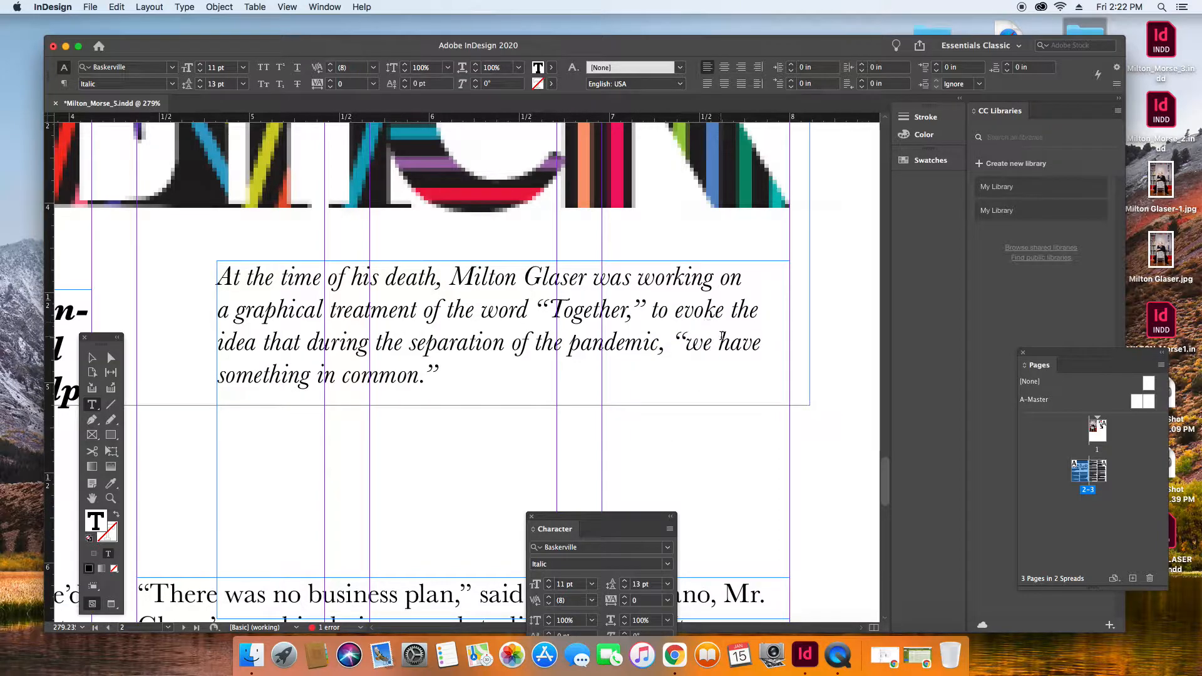
left_click(92, 358)
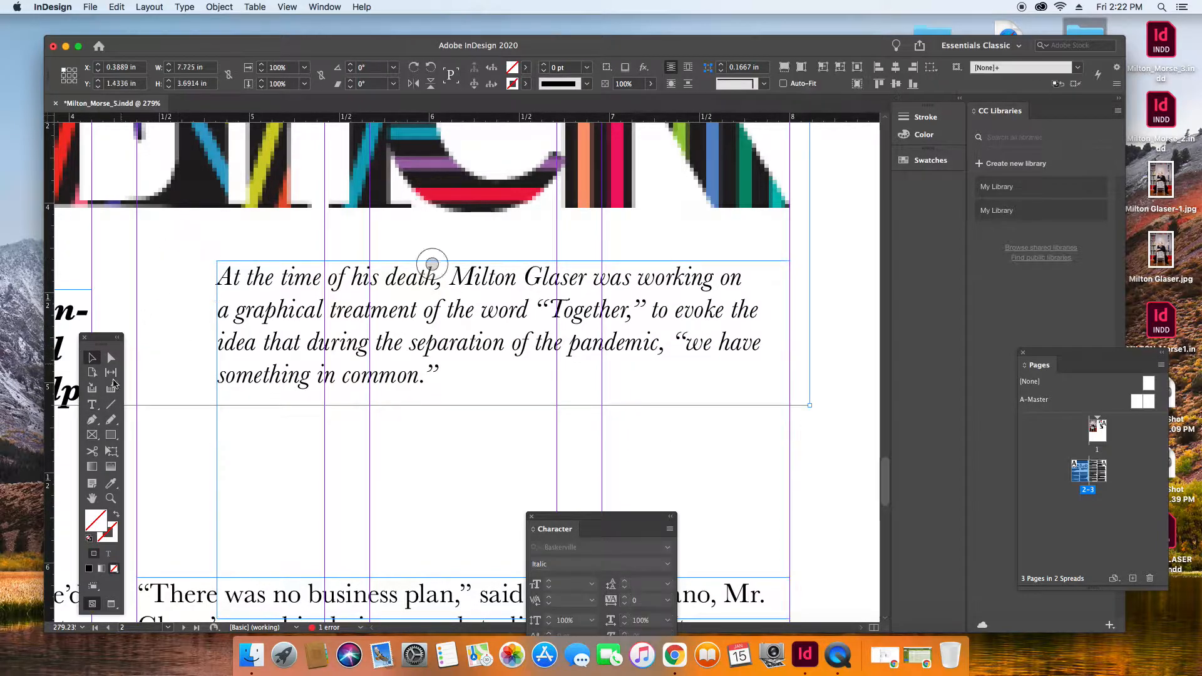
left_click(114, 408)
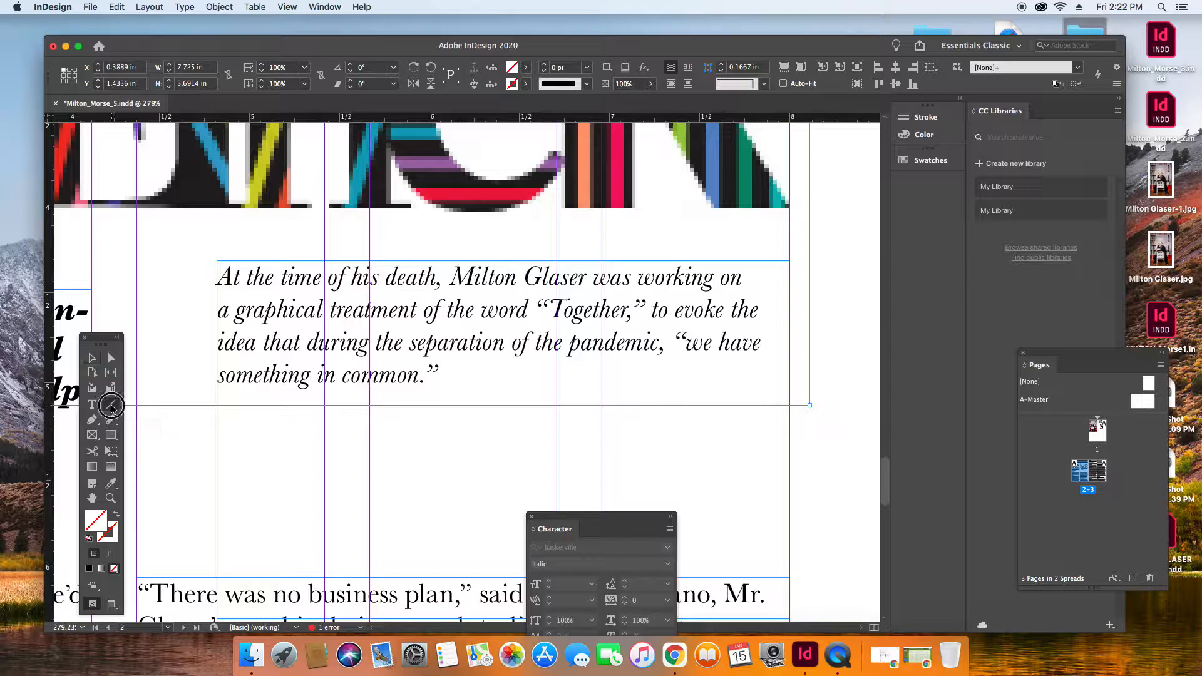
left_click_drag(201, 260, 201, 382)
left_click(92, 357)
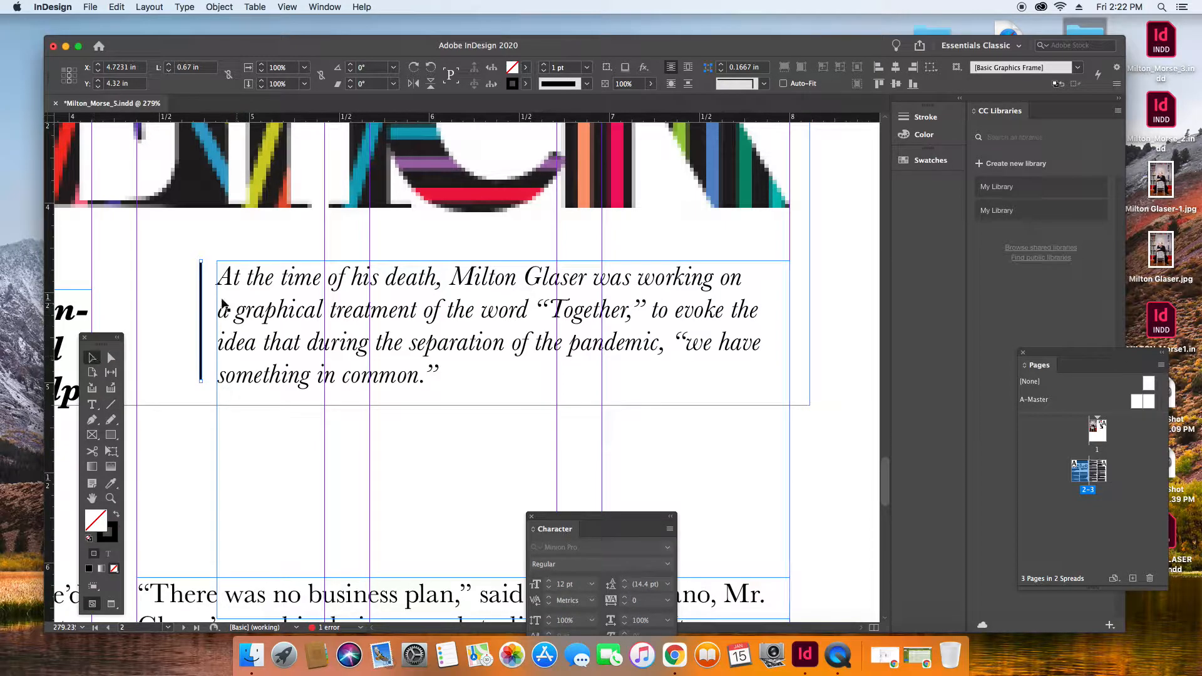
Try a yellow-green stroke on the vertical line, sampling the color from the Together graphic, and check it on the whole spread.
double_click(113, 536)
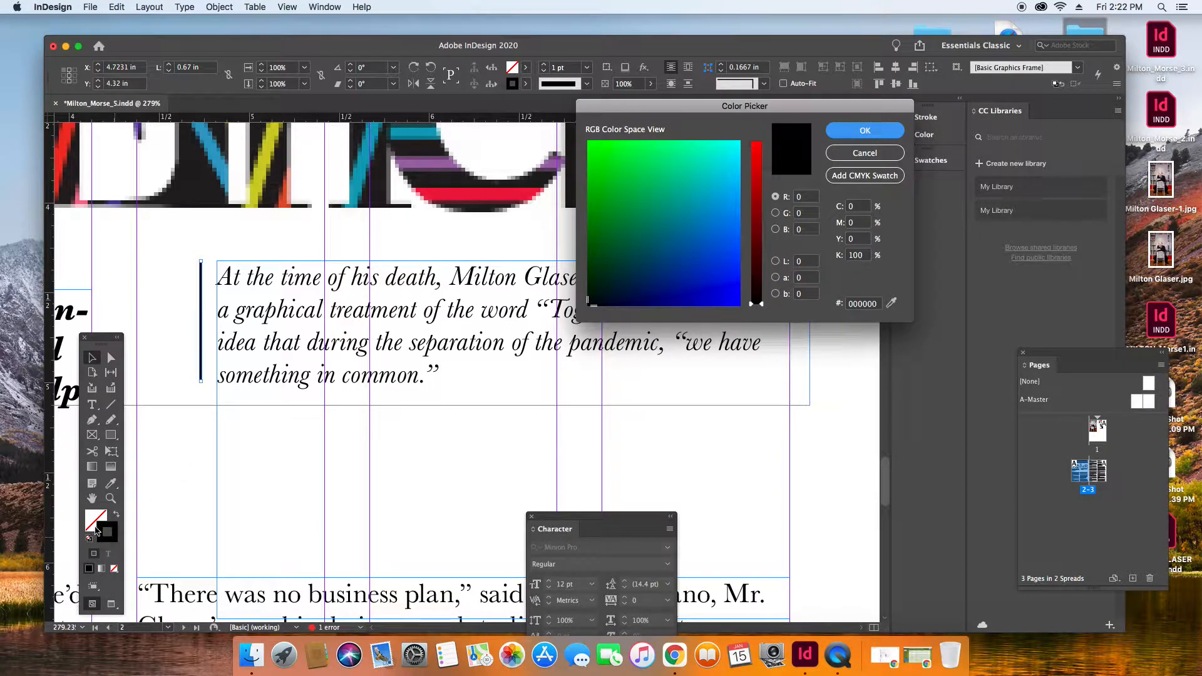
left_click(893, 303)
left_click(502, 201)
left_click(503, 201)
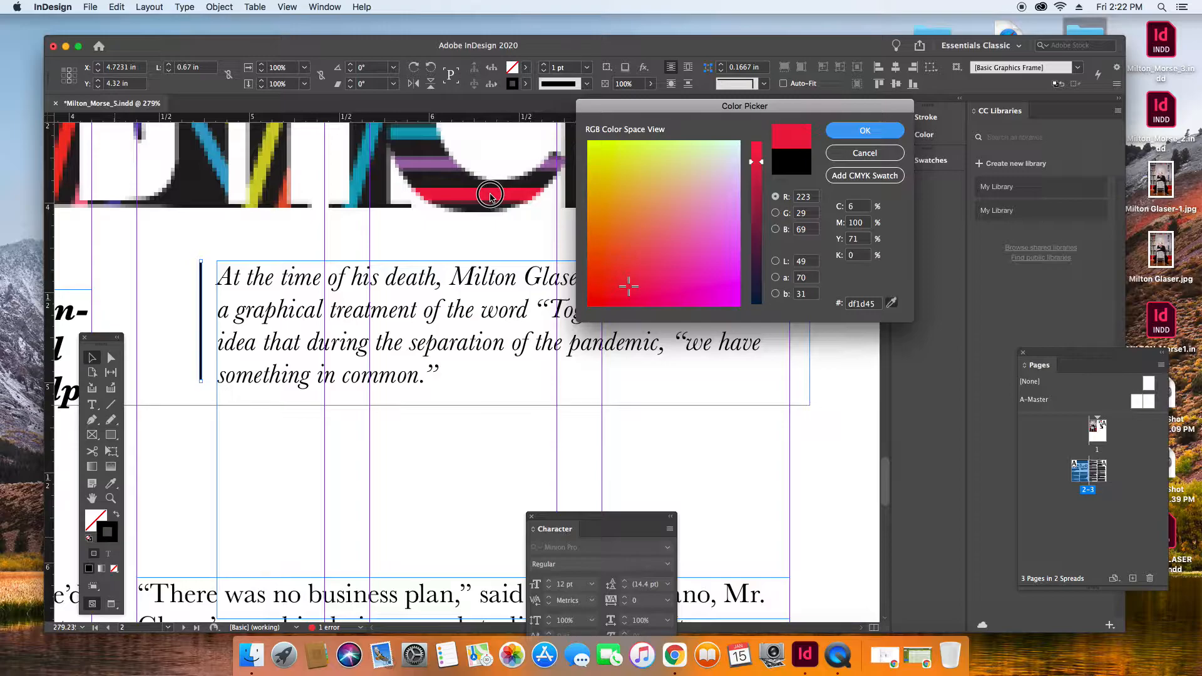
left_click_drag(490, 195, 268, 152)
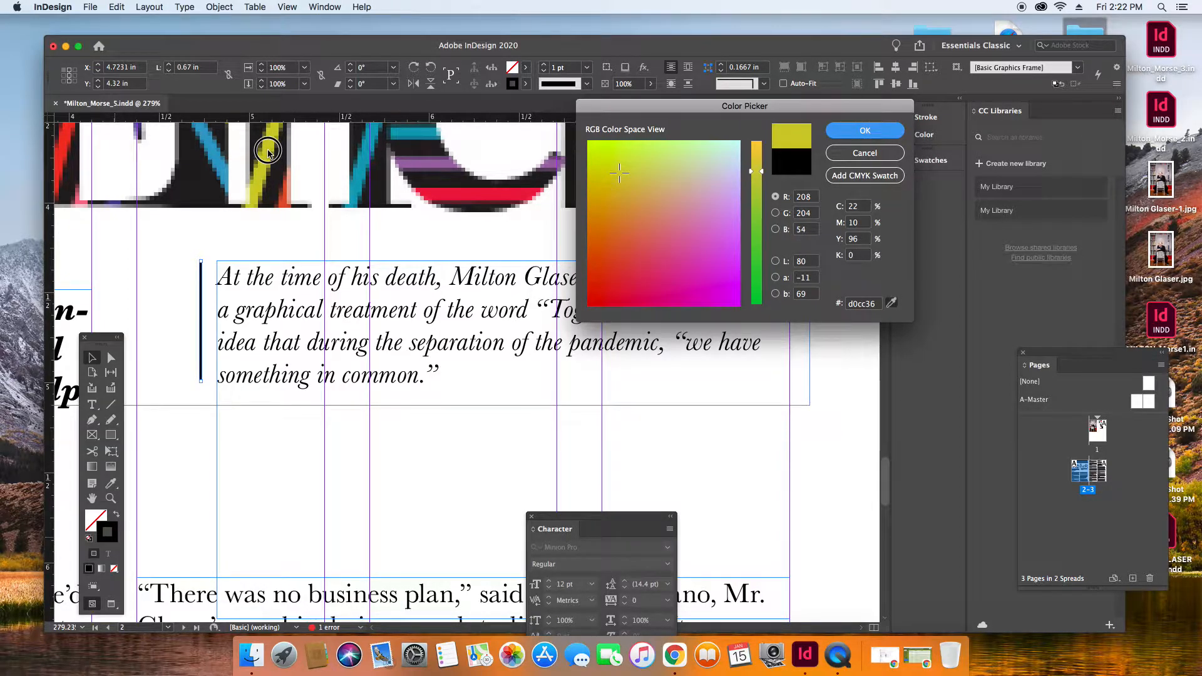
left_click_drag(268, 150, 269, 150)
left_click(865, 131)
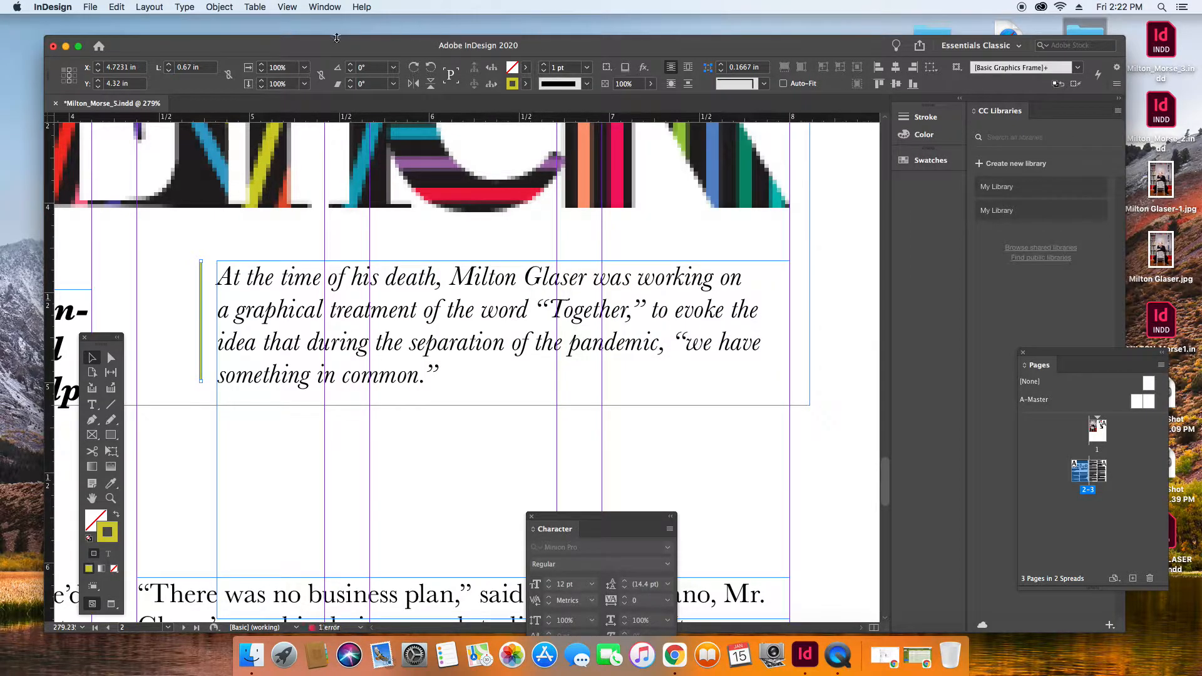
left_click(288, 7)
left_click(322, 112)
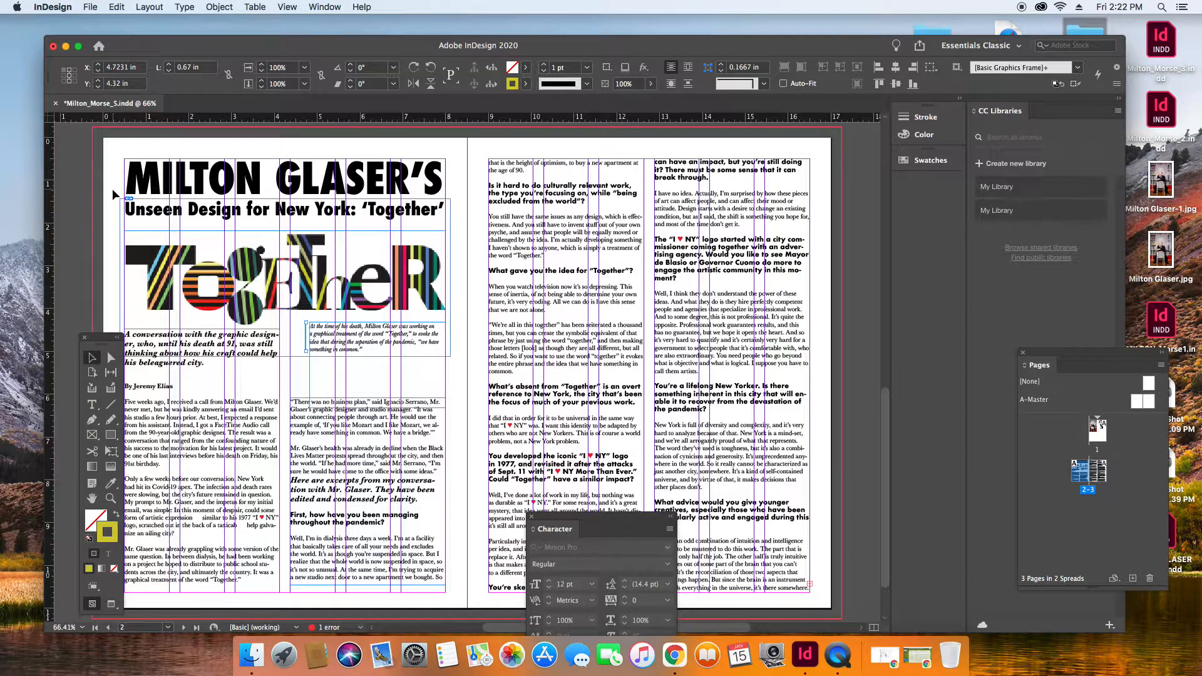
left_click(111, 189)
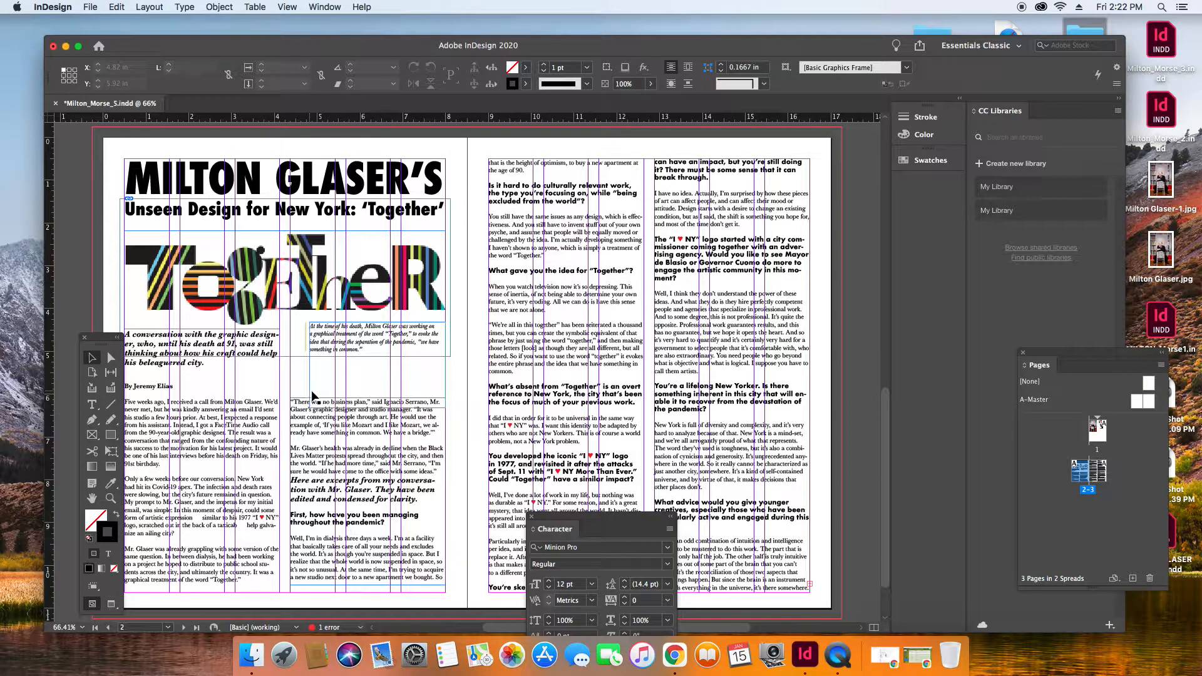
Recolor the vertical line's stroke with the blue sampled from the Together graphic (R 73, G 160, B 199).
left_click(110, 498)
left_click_drag(279, 288, 461, 395)
left_click(91, 357)
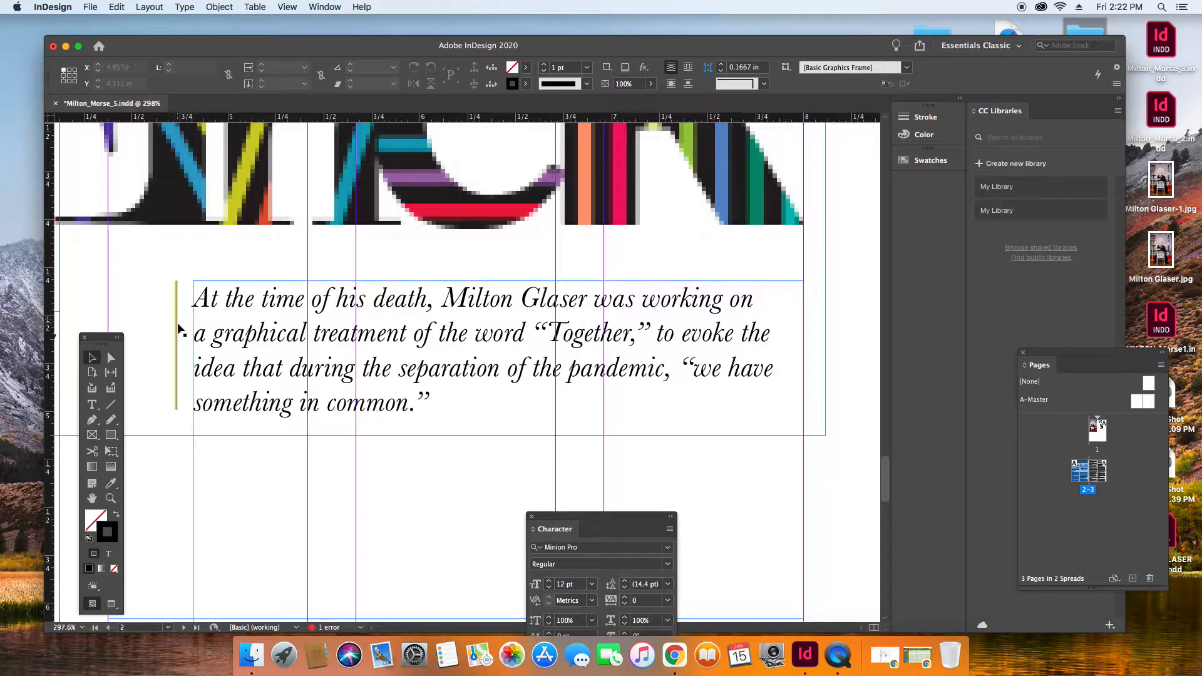
left_click(179, 329)
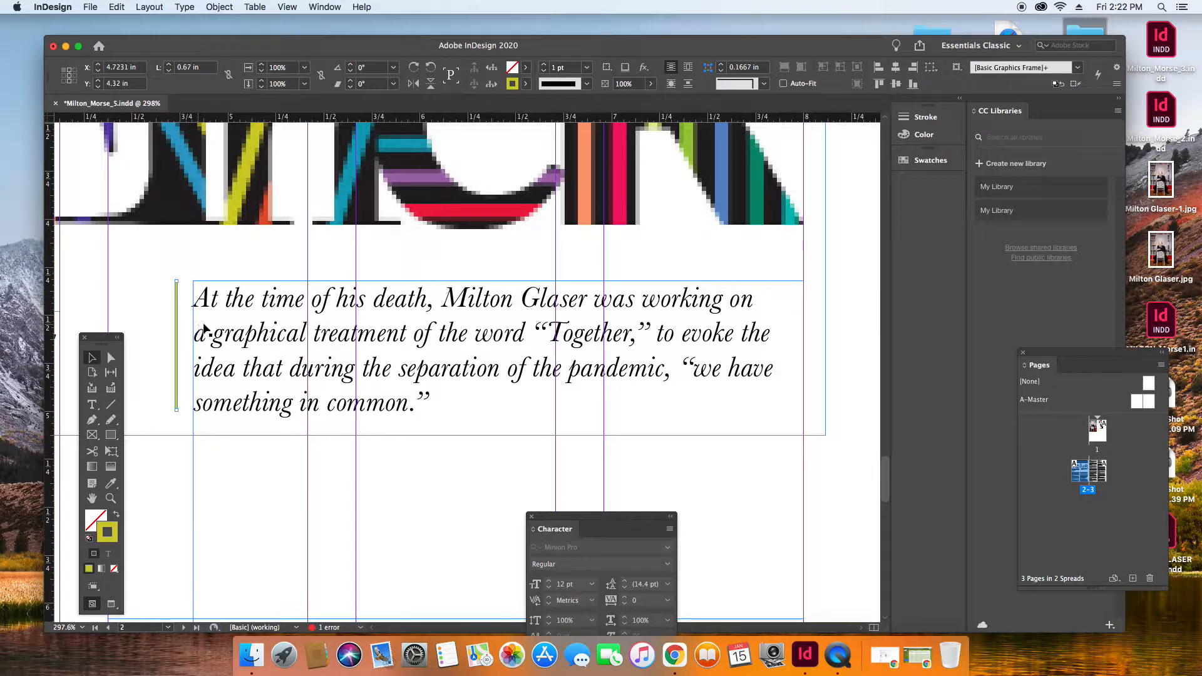
double_click(114, 531)
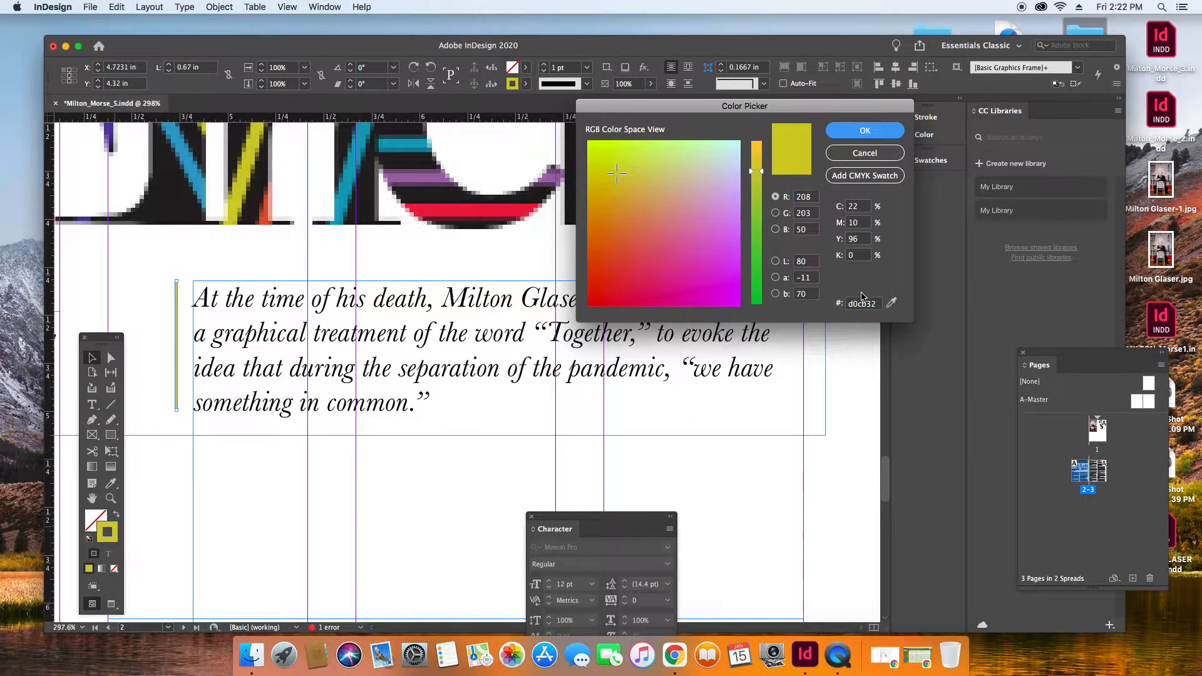
left_click(891, 303)
left_click(505, 303)
left_click_drag(505, 303, 192, 172)
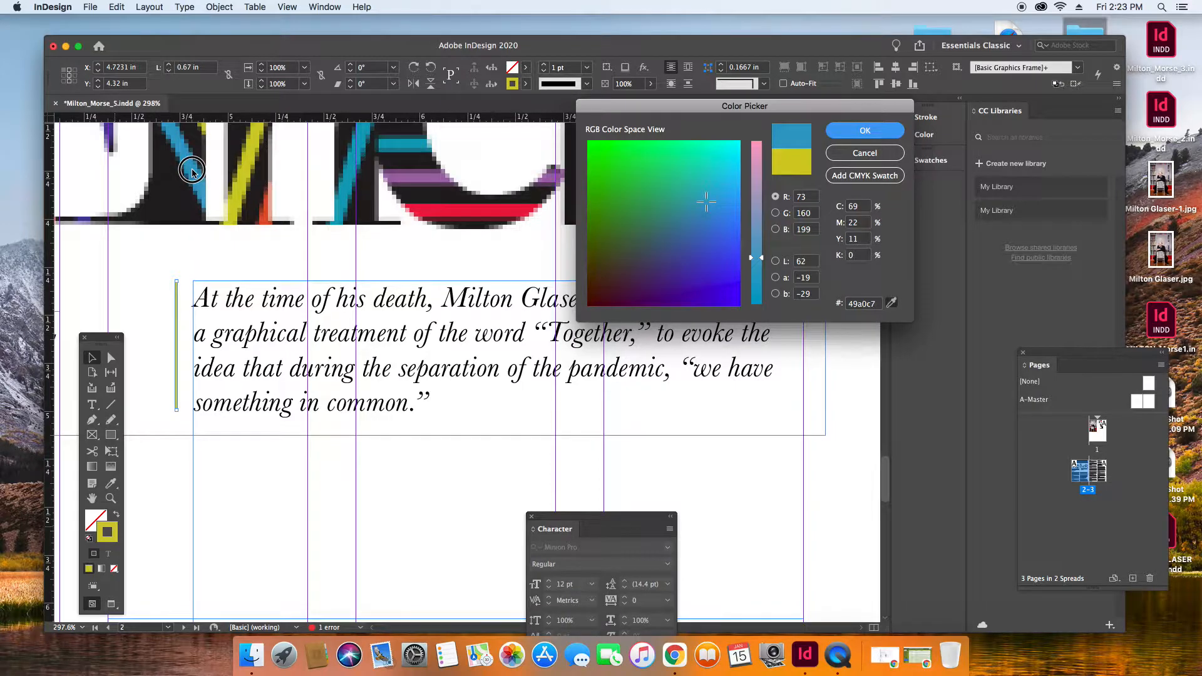
left_click_drag(192, 173, 193, 172)
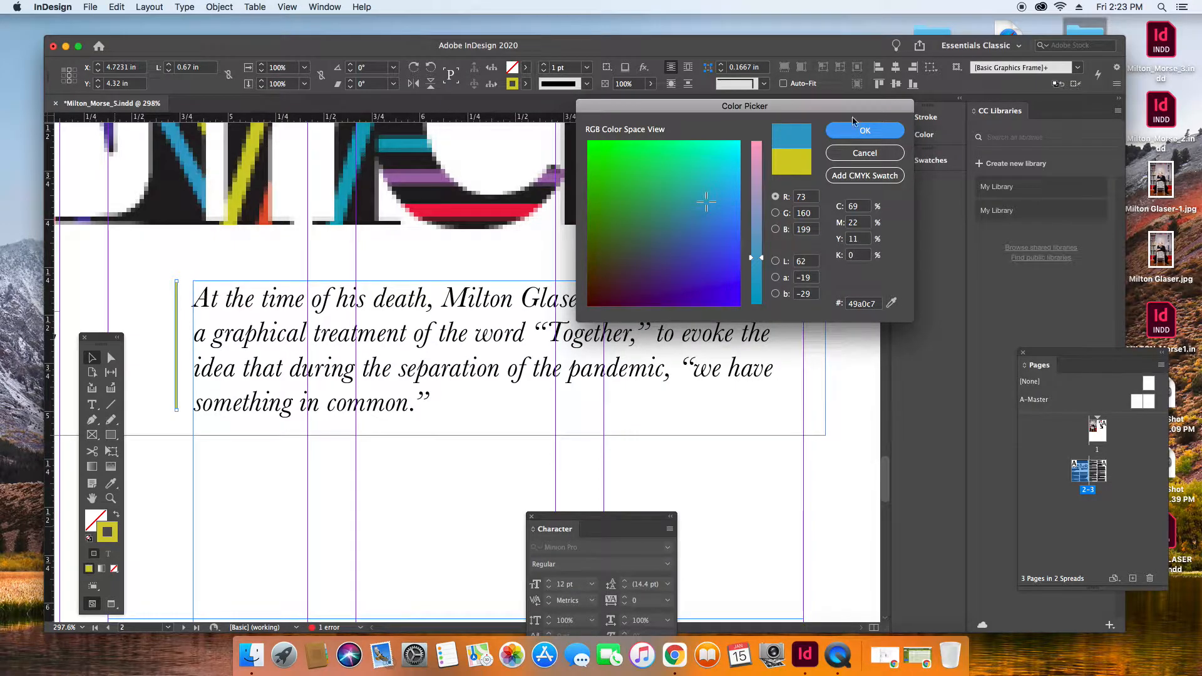
left_click(866, 131)
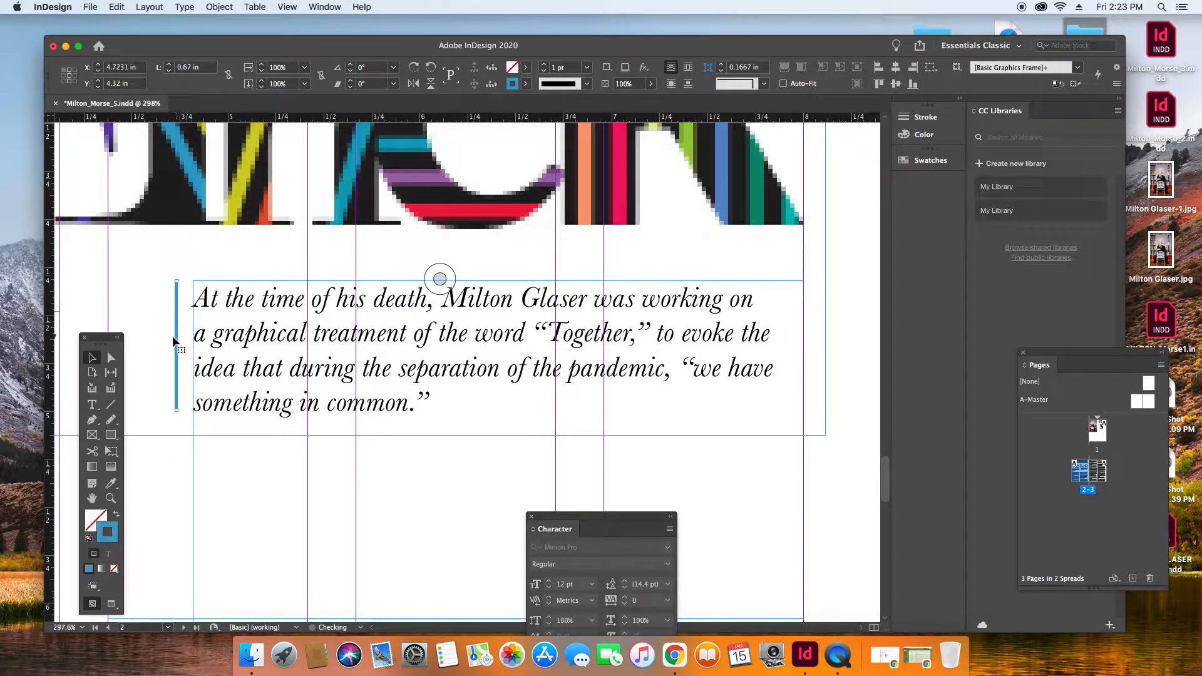
left_click(154, 287)
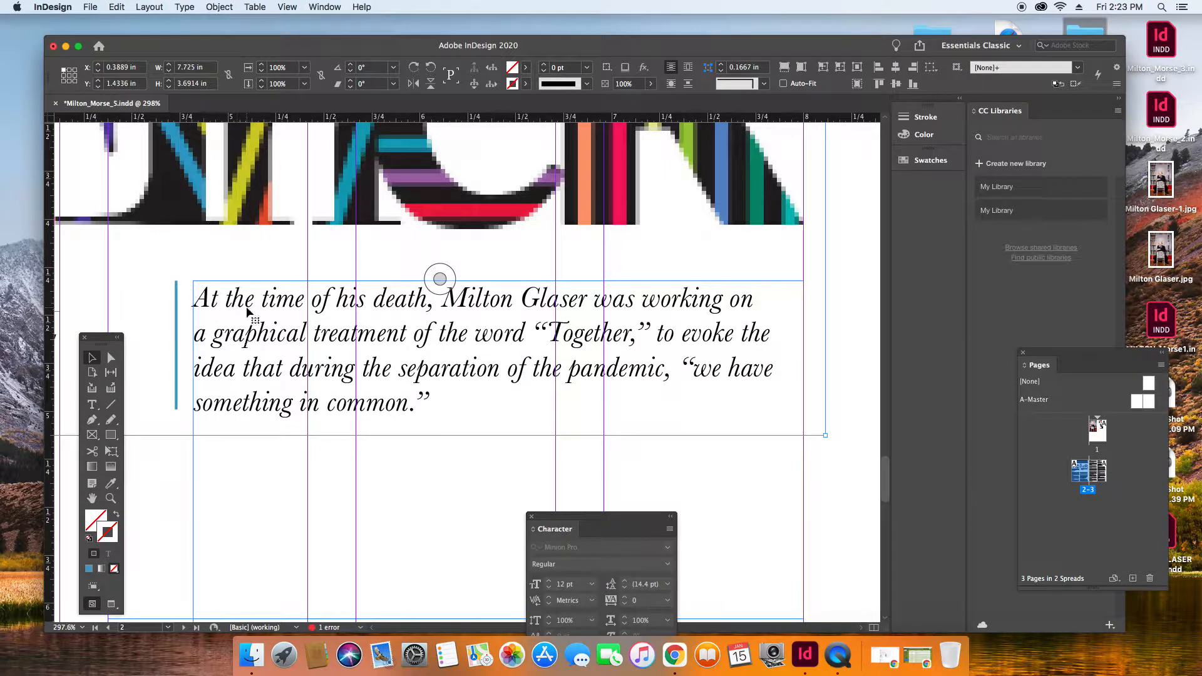
Shorten the Together graphic's frame from its lower edge to a height of about 3.01 in.
left_click(288, 8)
left_click(304, 84)
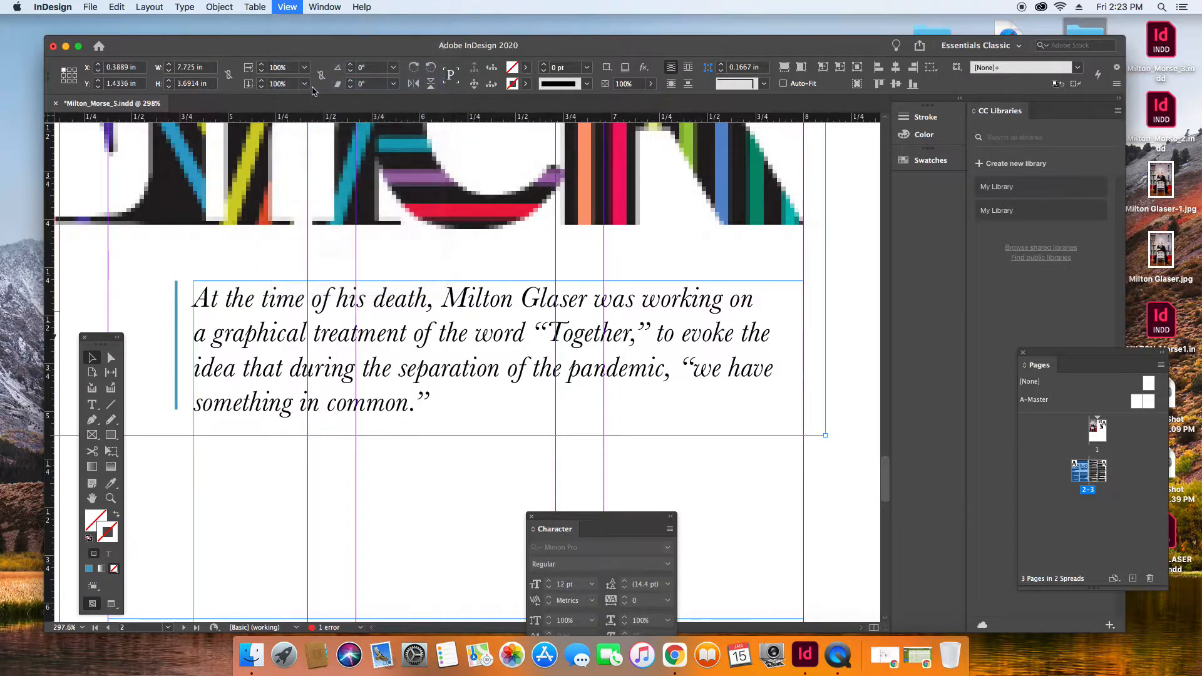
left_click(286, 8)
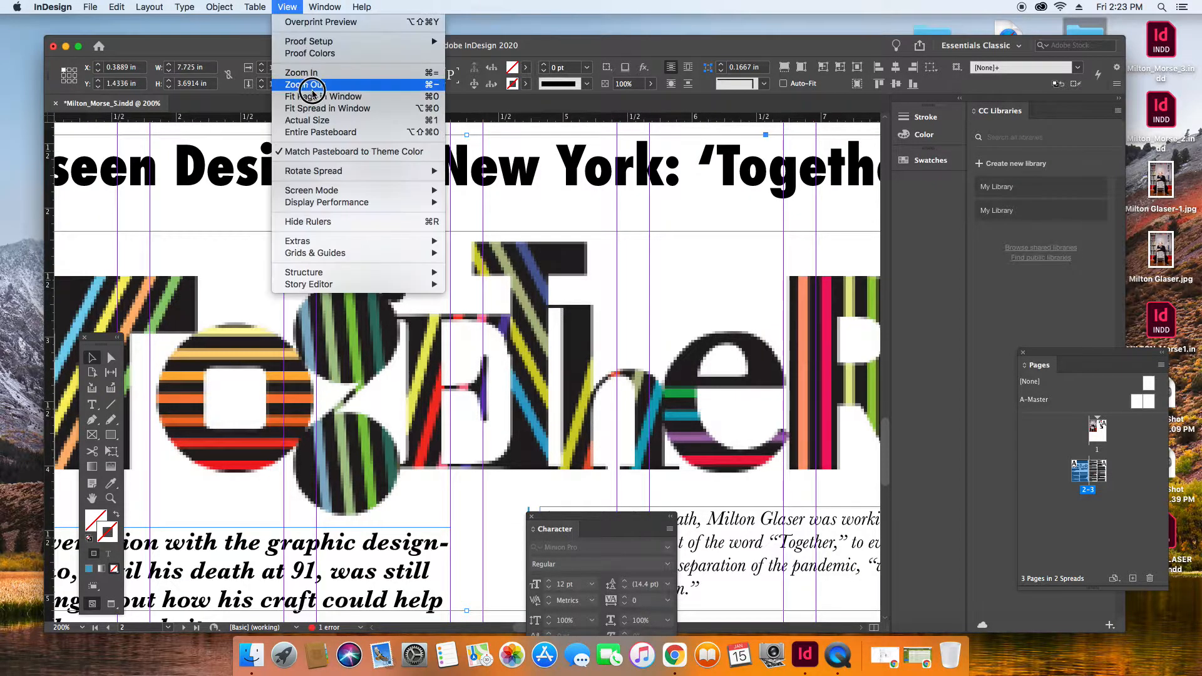
left_click(313, 97)
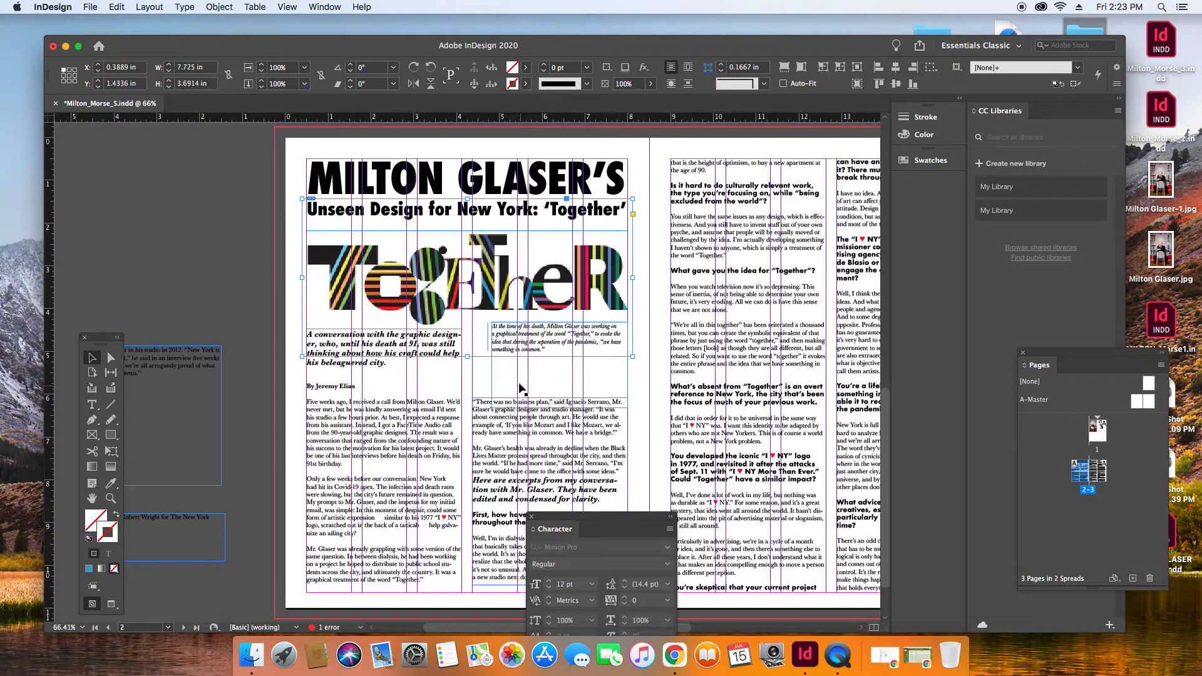
left_click(538, 341)
left_click(466, 349)
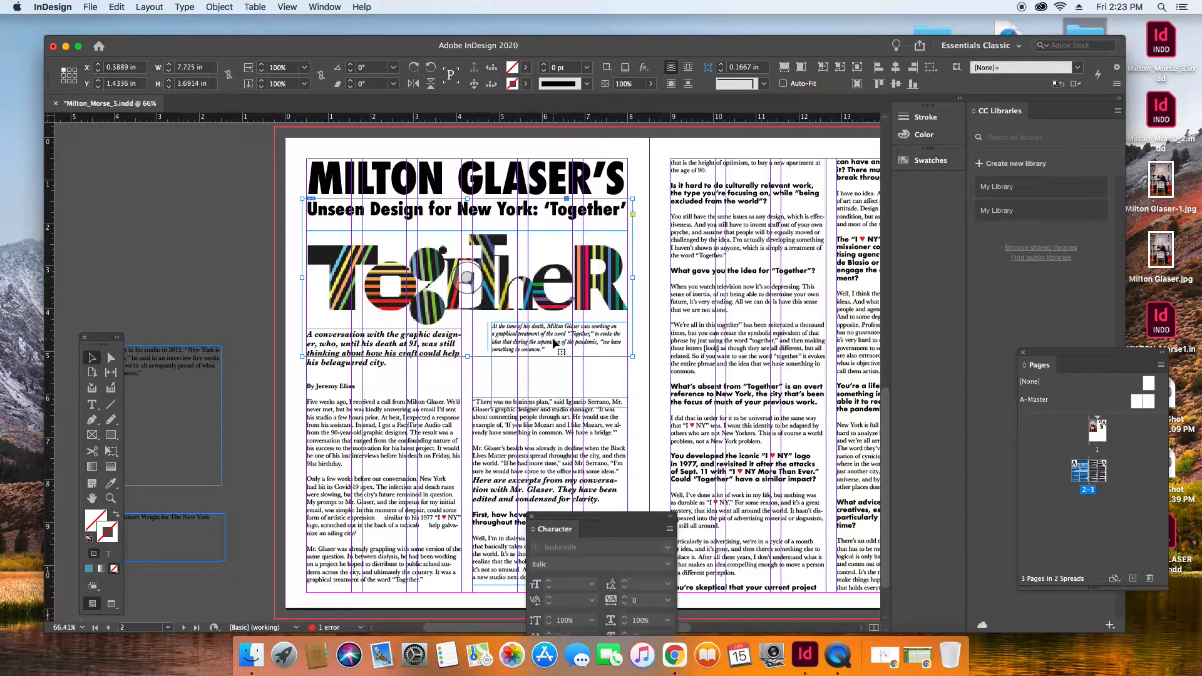
left_click_drag(467, 357, 468, 329)
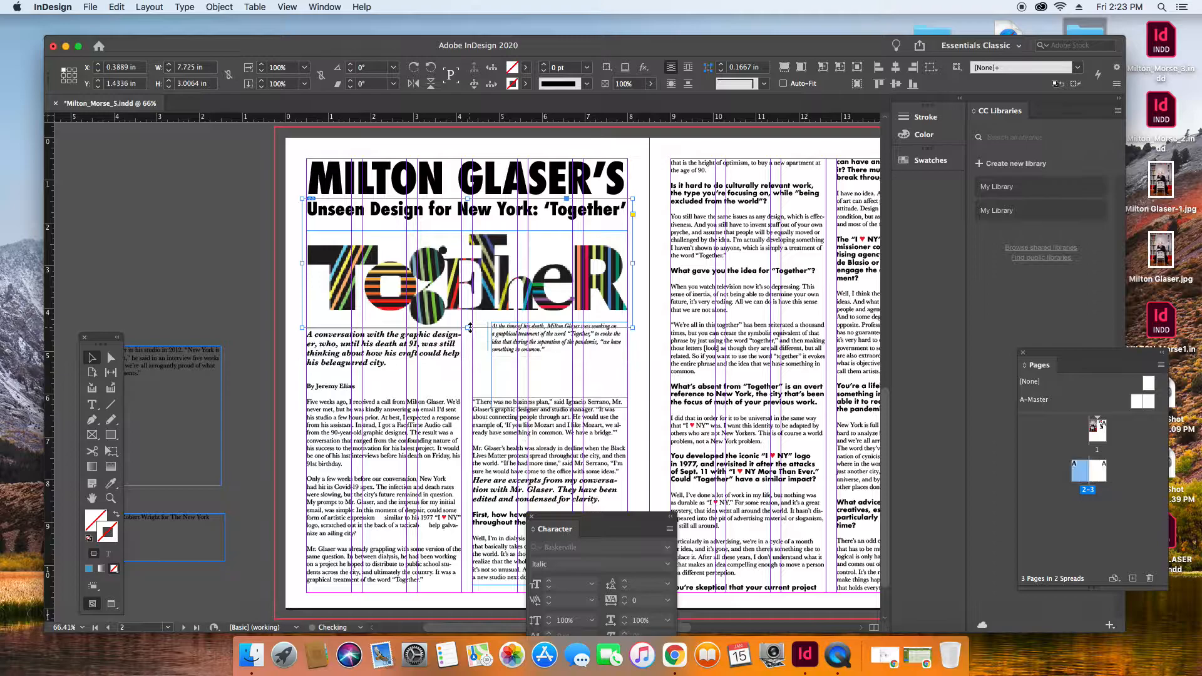
Nudge the caption text frame up and right to about X 4.89 in, Y 4.21 in.
key("Up")
key("Up")
key("Up")
key("Up")
key("Up")
key("Up")
key("Up")
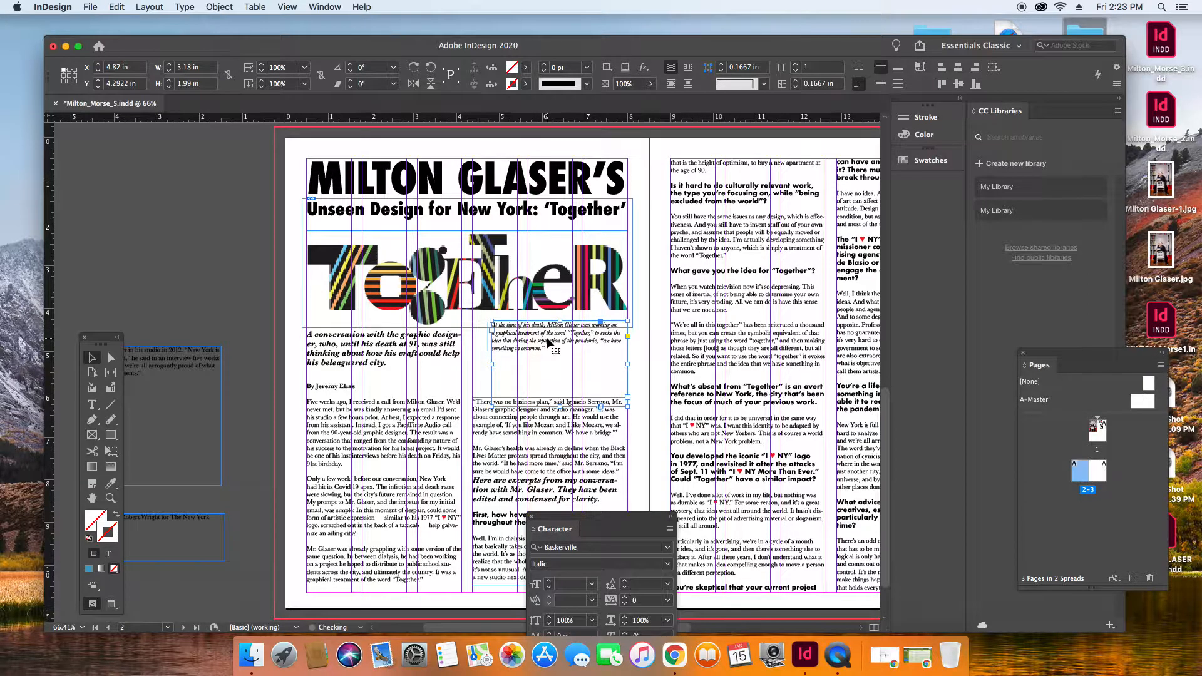
key("Up")
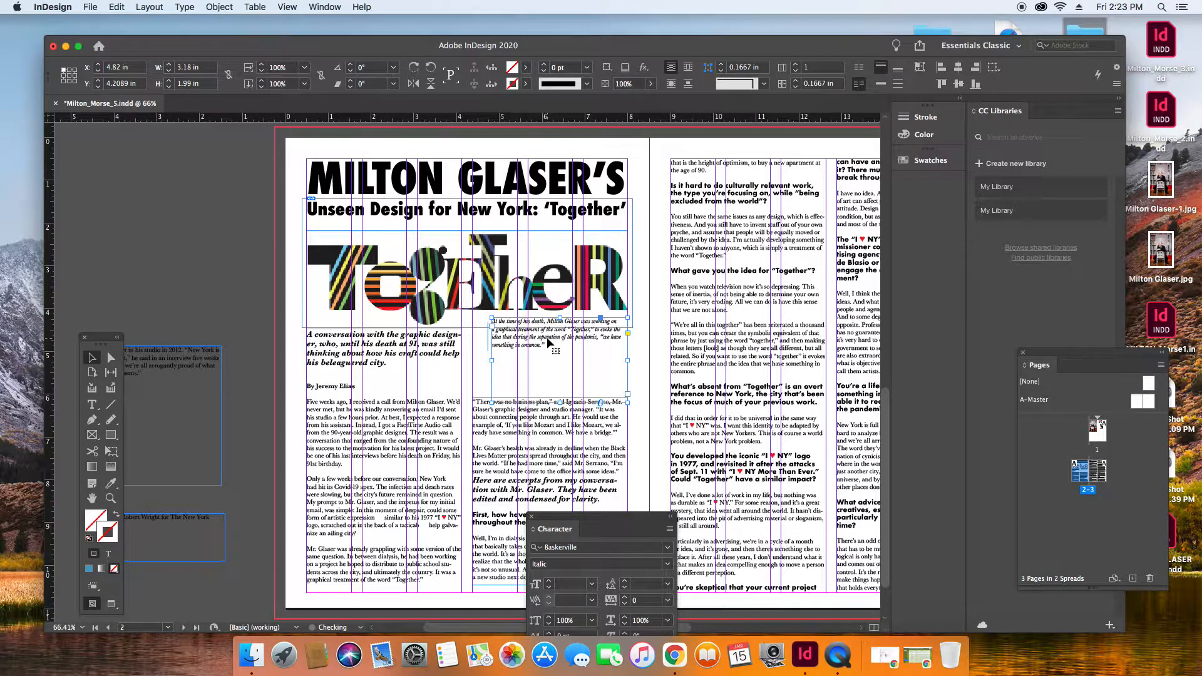
key("Right")
key("Right")
key("Right")
key("Right")
key("Right")
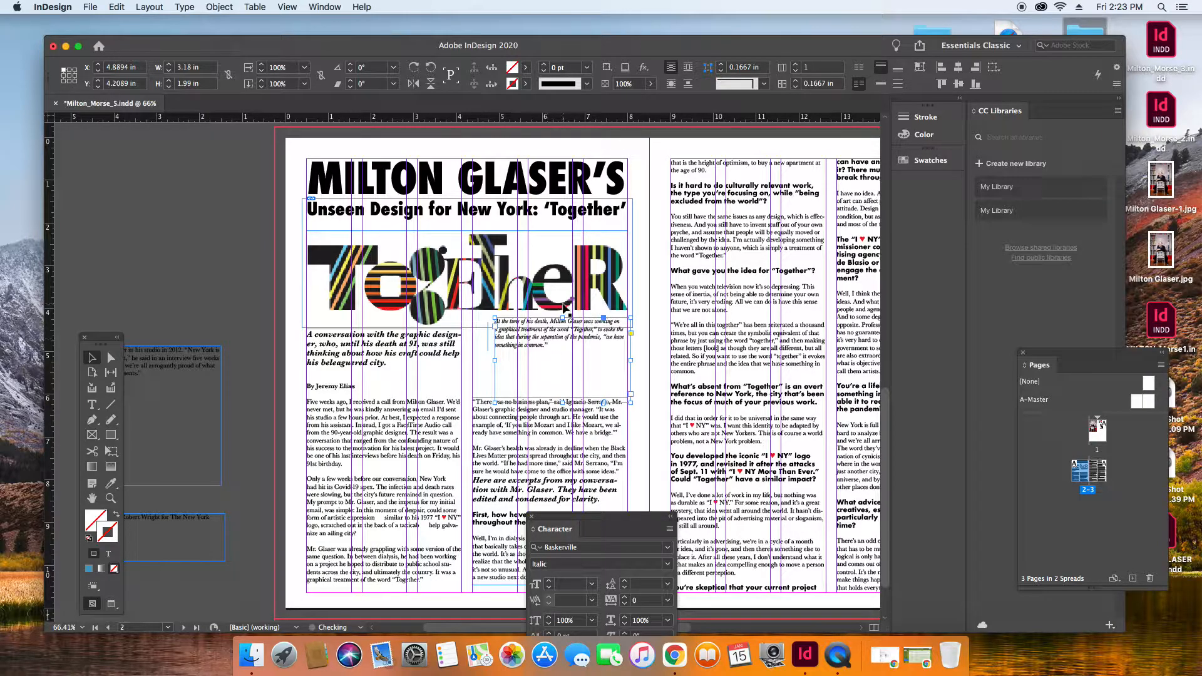
Move the blue line slightly up and right so it lines up with the repositioned caption.
left_click(491, 355)
left_click_drag(488, 338, 492, 336)
left_click(475, 369)
Switch the screen mode to Preview to see the caption and its blue line without guides.
left_click(110, 498)
left_click_drag(476, 302, 614, 399)
left_click(92, 358)
left_click(275, 346)
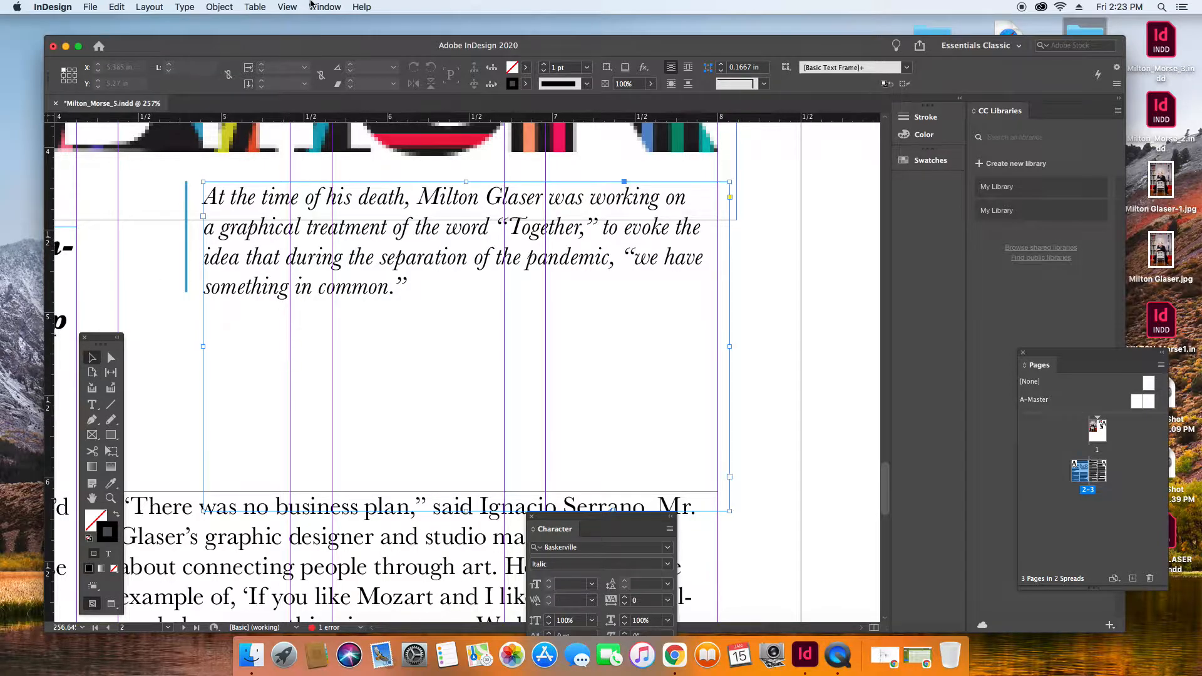
left_click(298, 6)
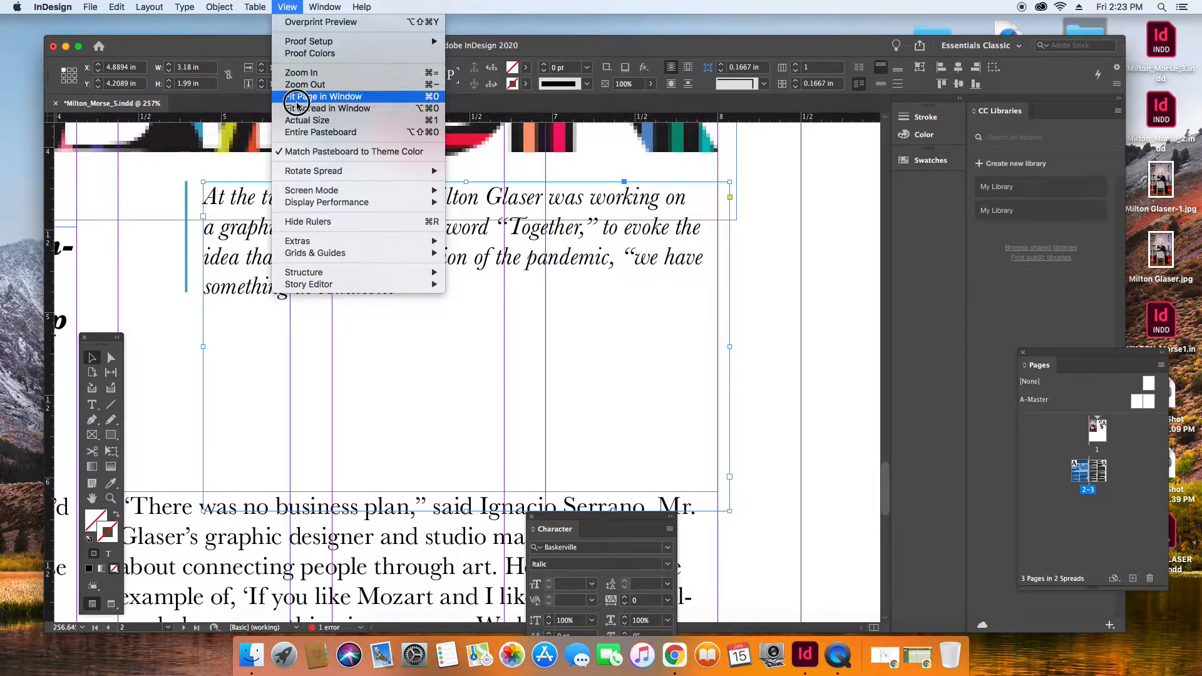
mouse_move(311, 204)
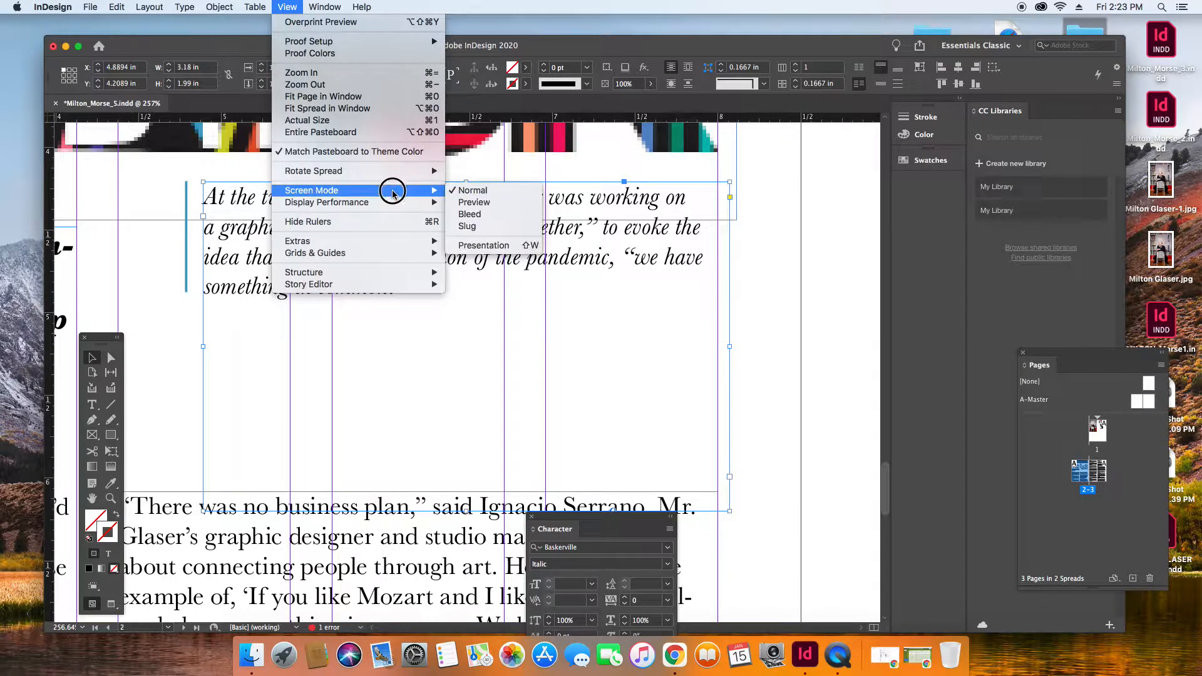
left_click(164, 340)
Move the blue line closer to the caption text, to X 4.81 in, and deselect it.
left_click(189, 208)
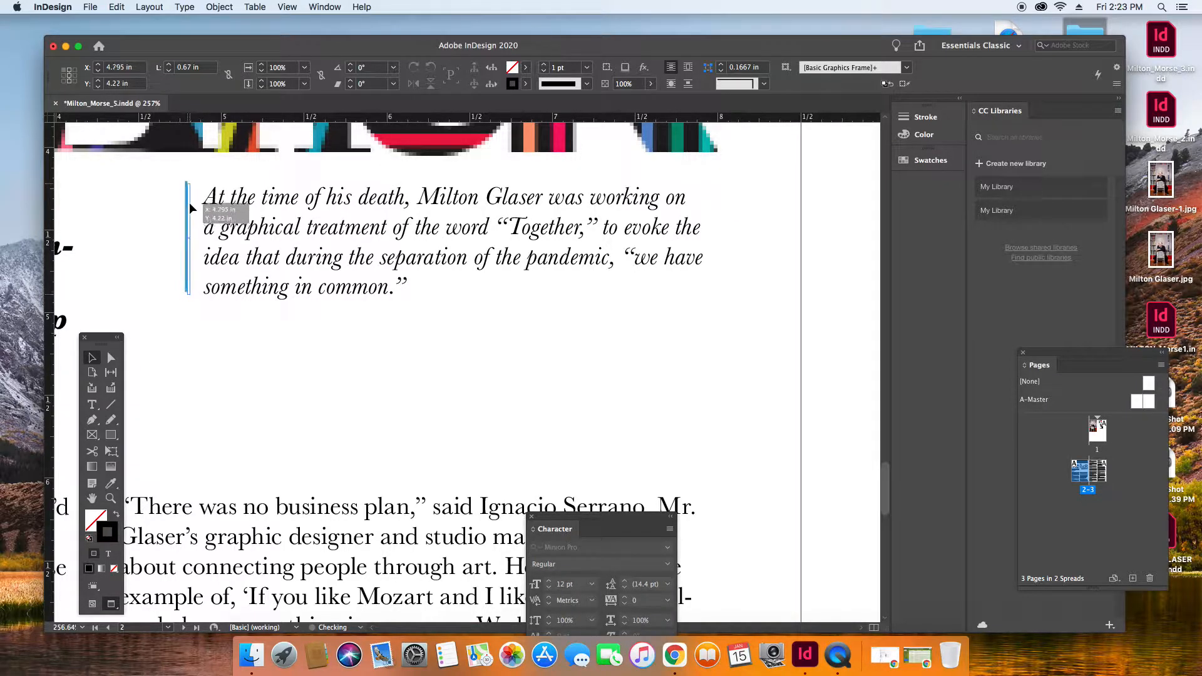
left_click(262, 374, "shift")
left_click(155, 354)
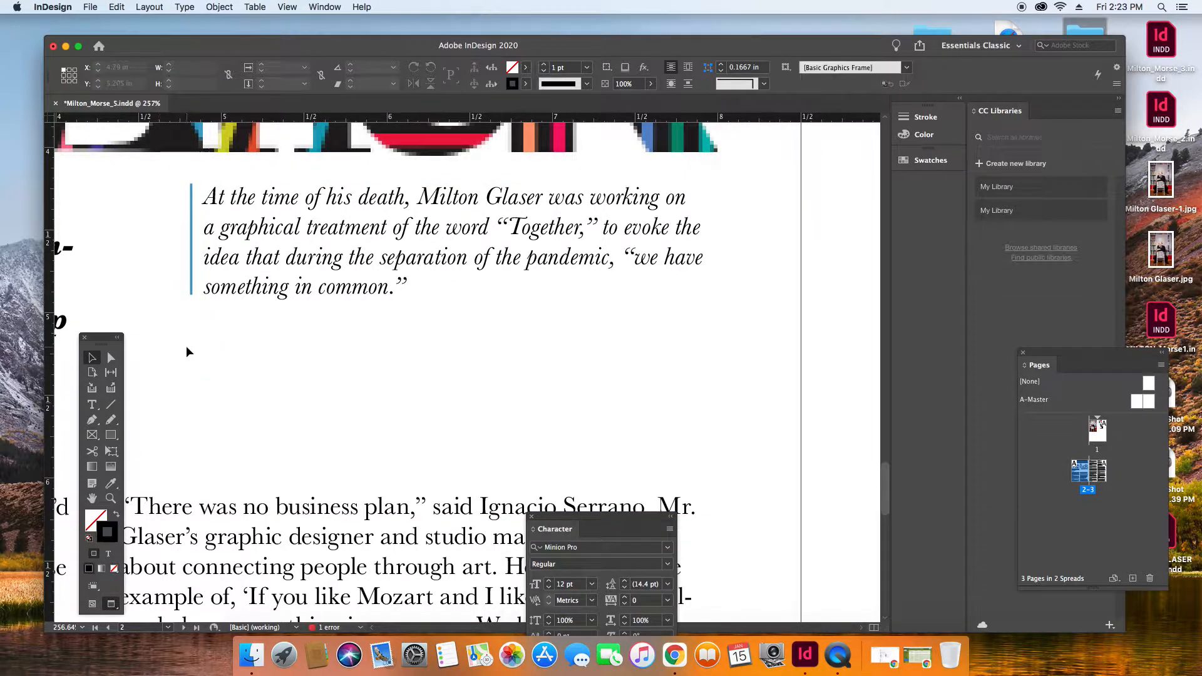
left_click(191, 203)
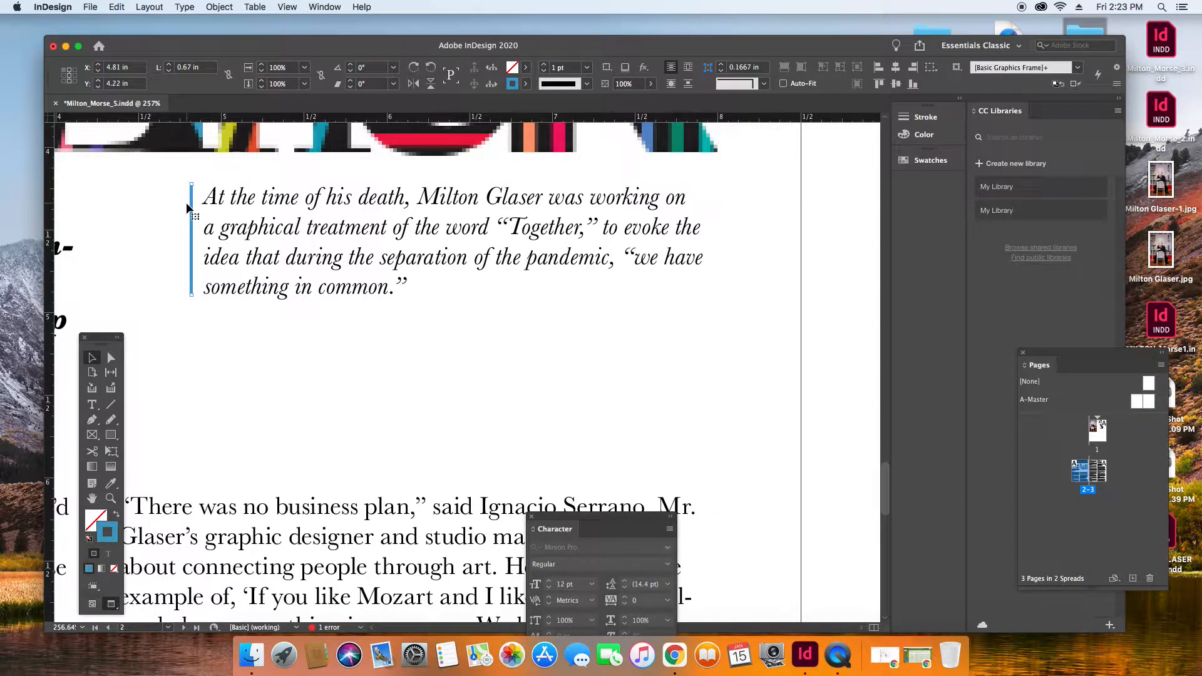
scroll(200, 217, "down", 1)
left_click(181, 395)
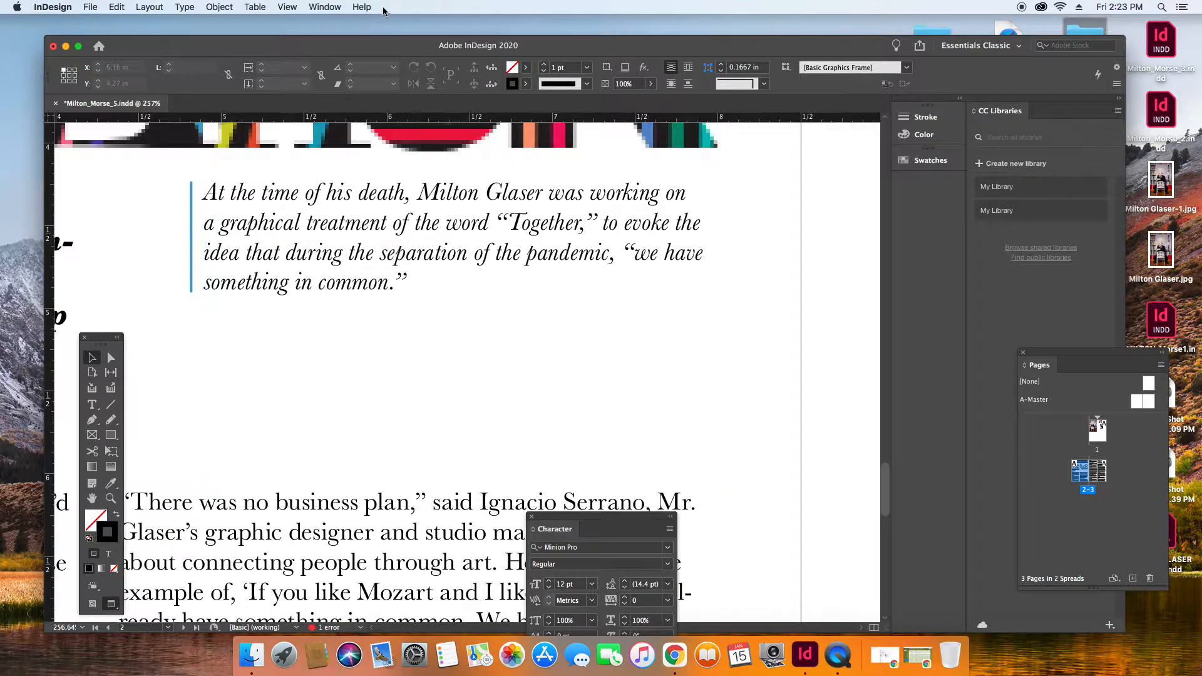
Fit the page in the window and extend the top of the second column's text frame upward to about the byline's height.
left_click(289, 7)
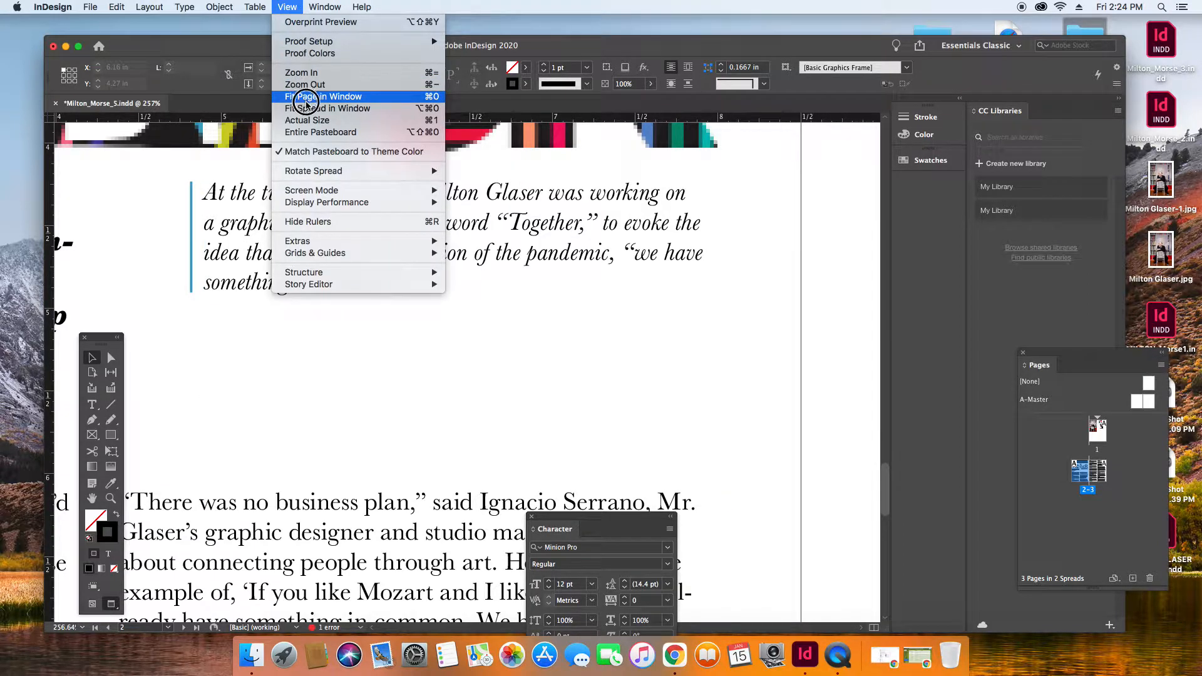
left_click(303, 94)
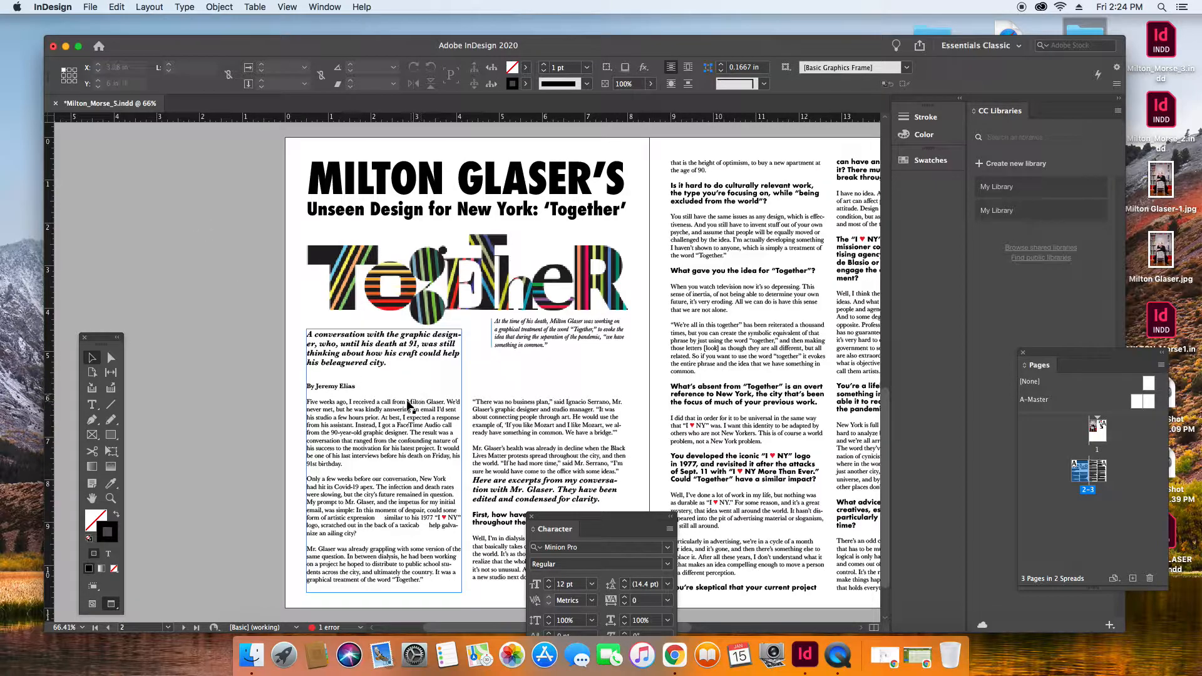
left_click(401, 371)
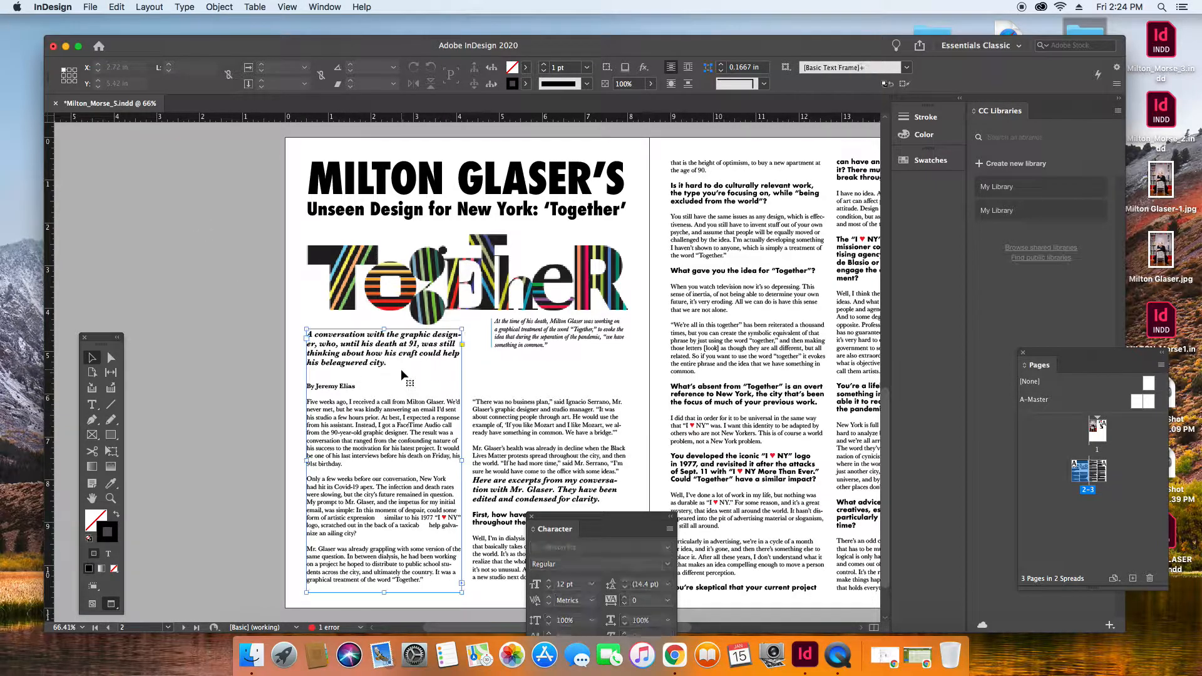
left_click(540, 419)
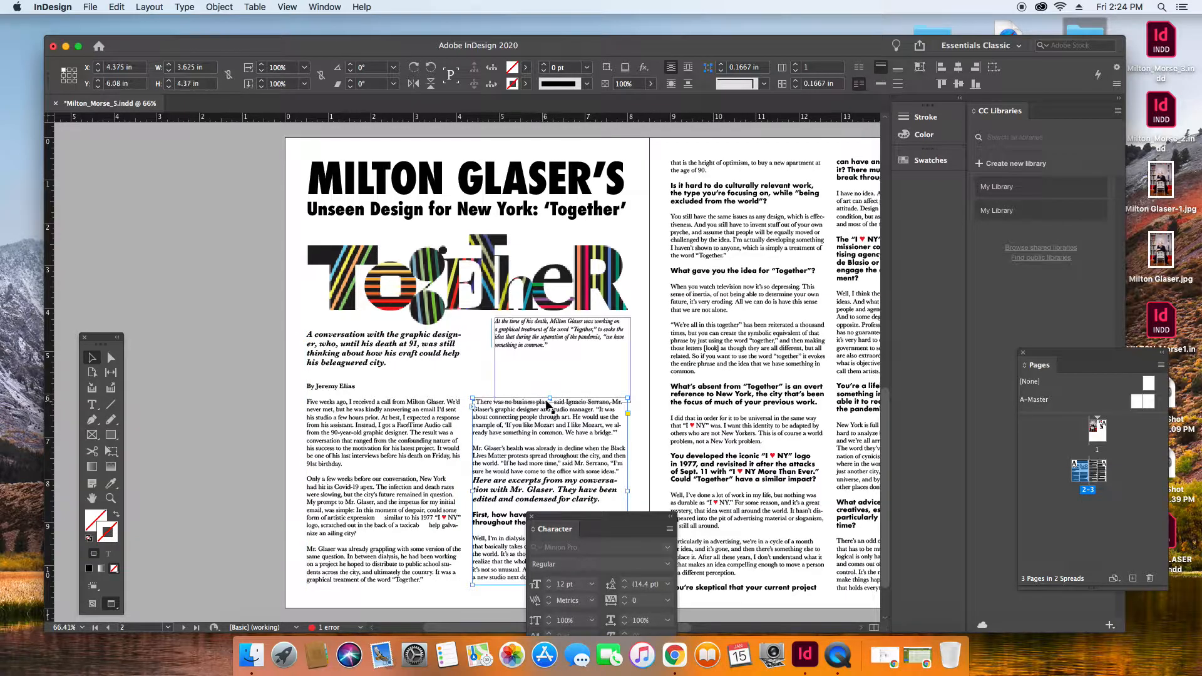
left_click(228, 321)
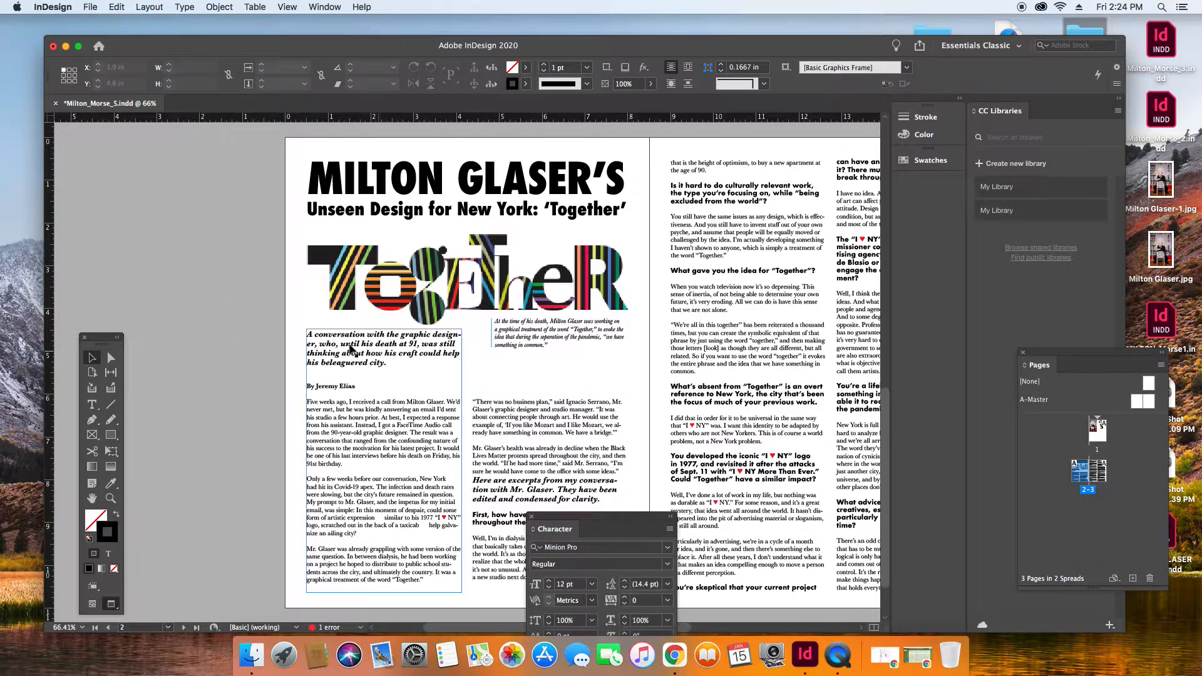
left_click(512, 433)
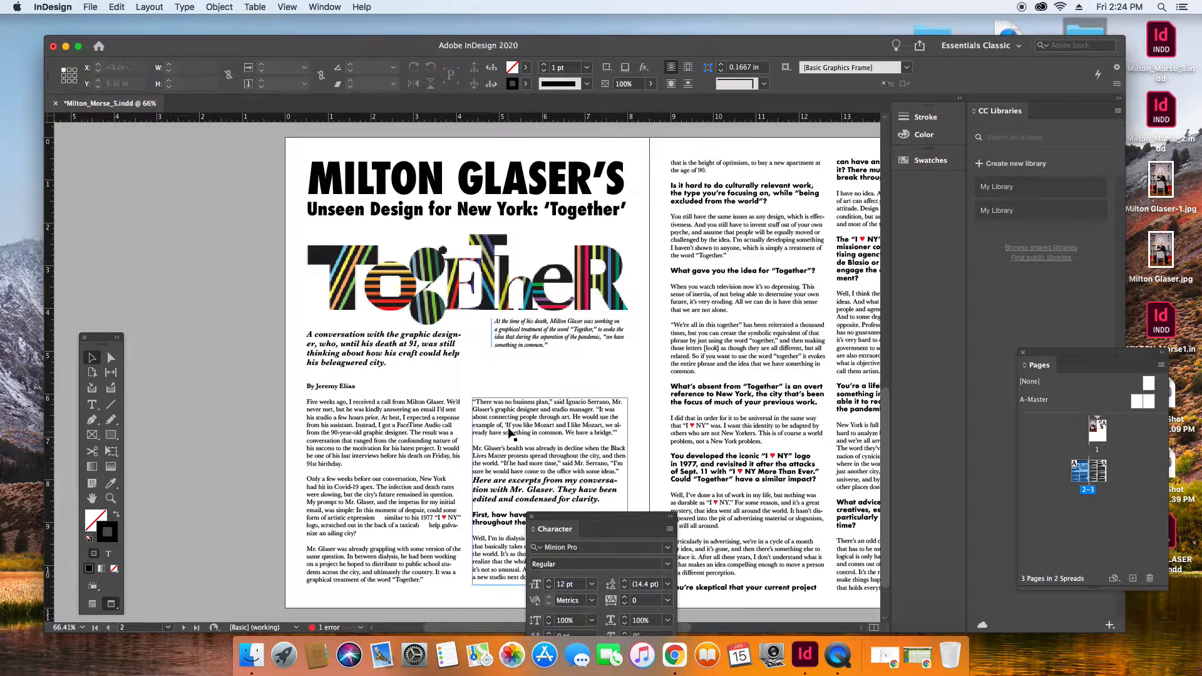
left_click_drag(551, 398, 545, 383)
left_click(267, 352)
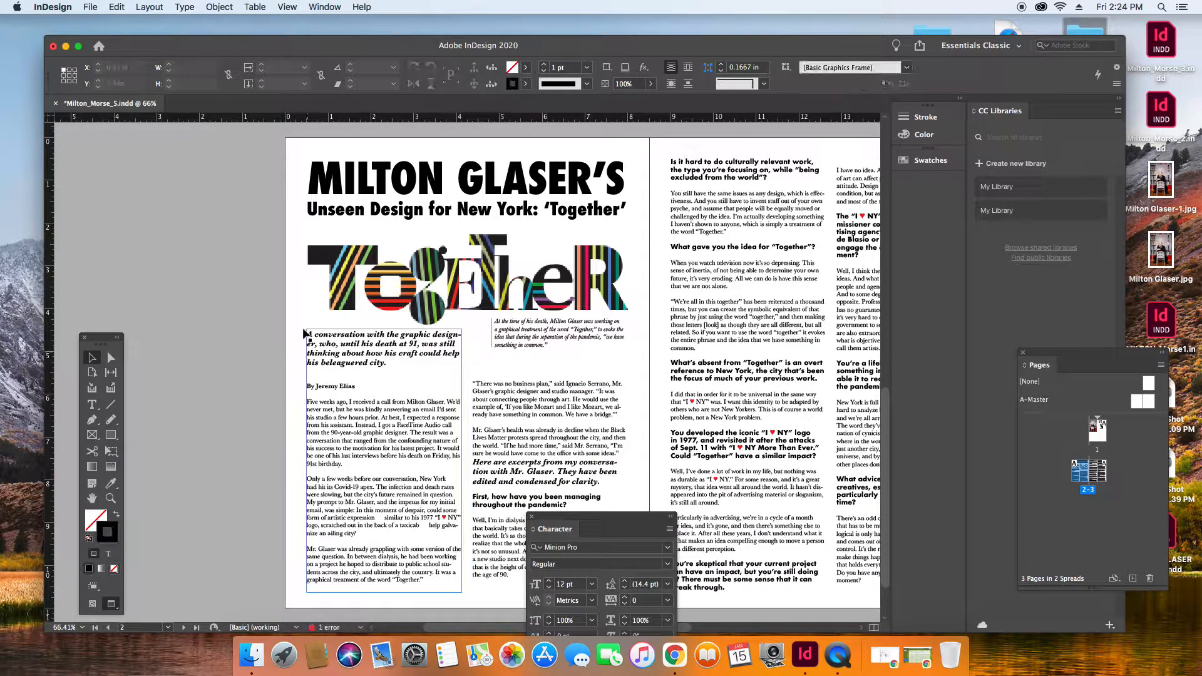
Return to the Normal screen mode and place a horizontal ruler guide under the byline at Y 5.86 in.
left_click(285, 6)
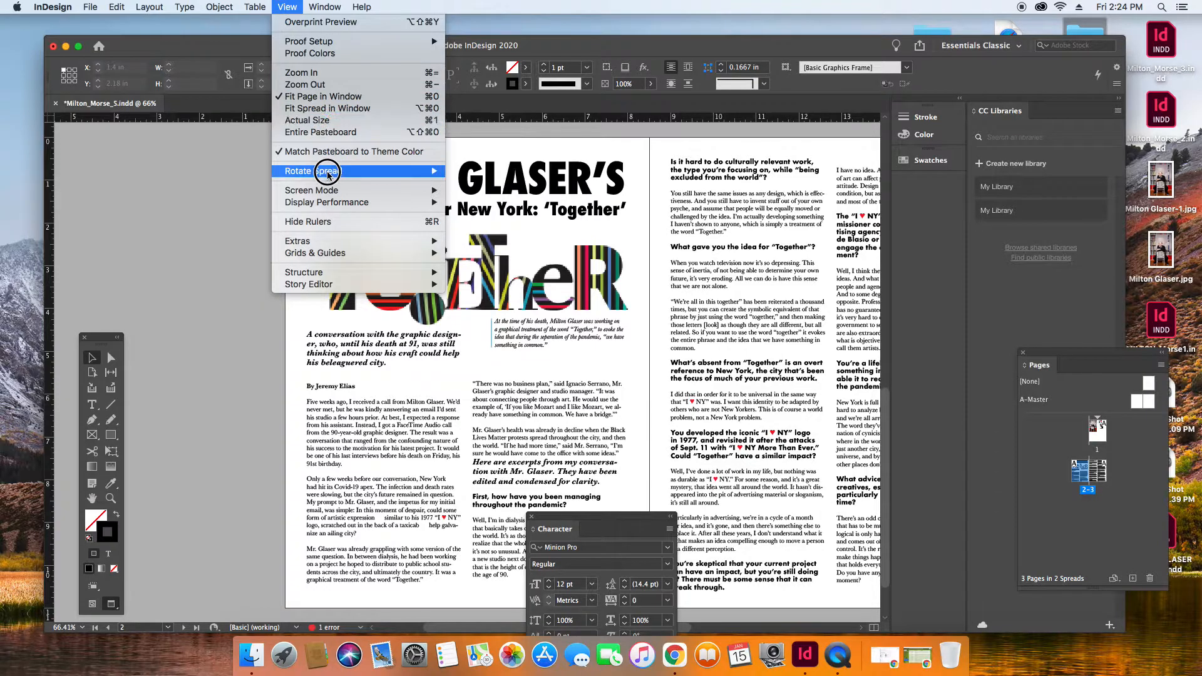
mouse_move(338, 190)
left_click(472, 190)
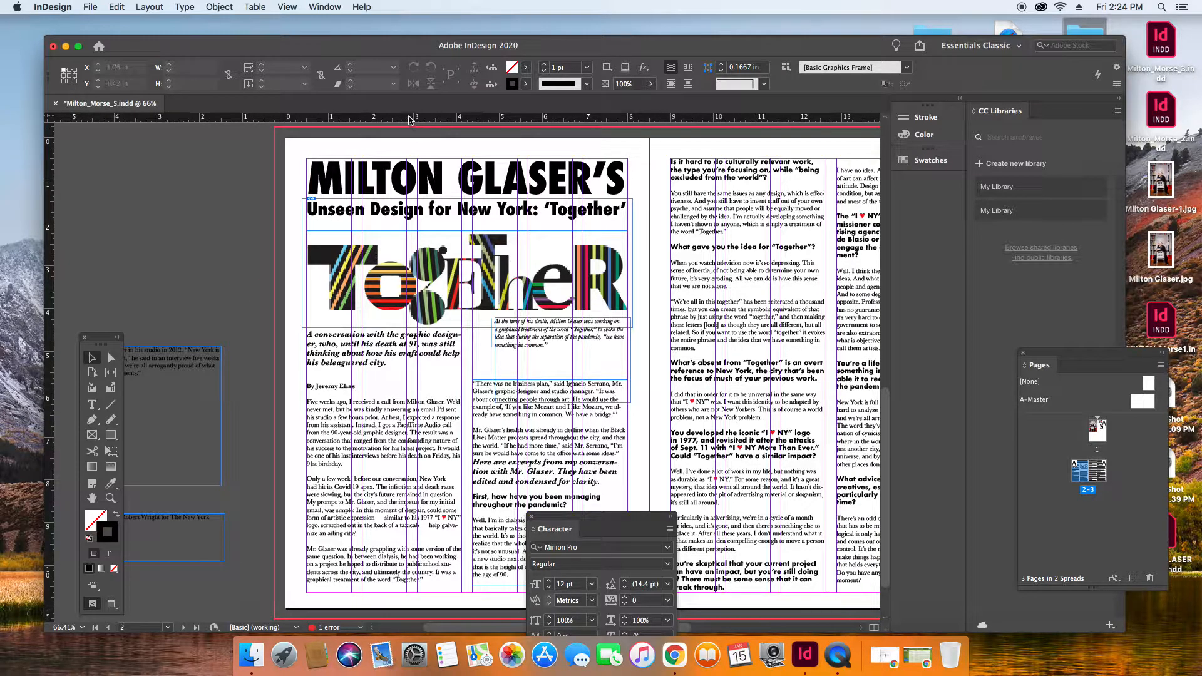
left_click_drag(407, 120, 363, 388)
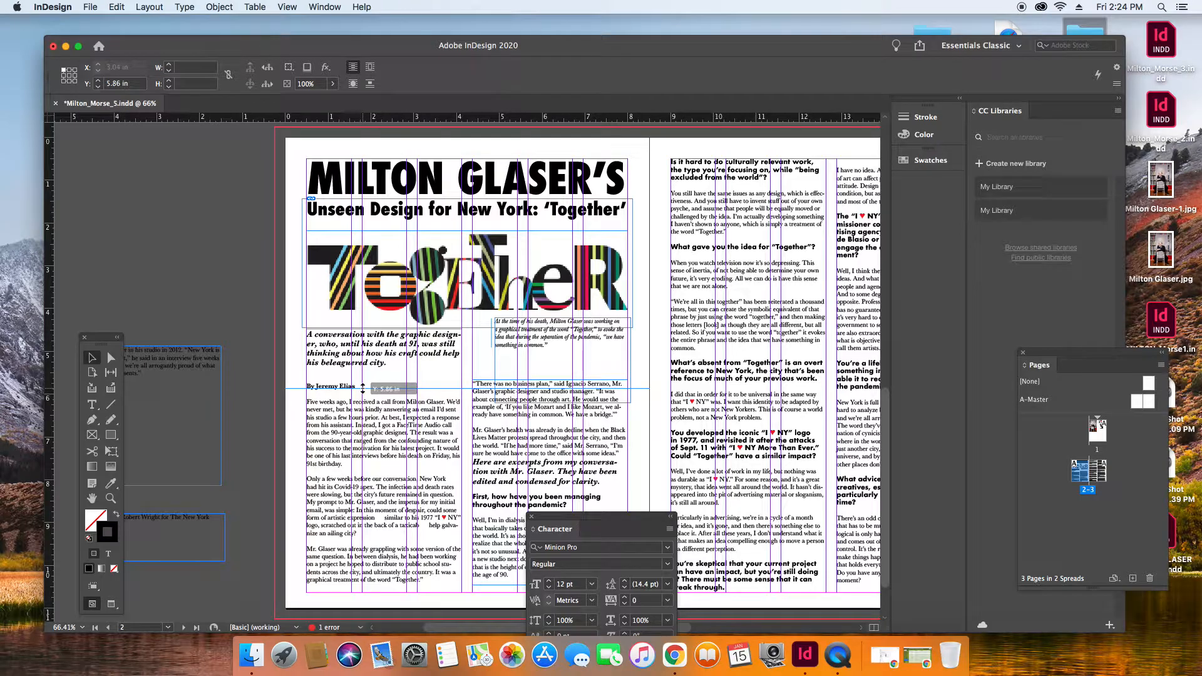
left_click_drag(363, 388, 362, 389)
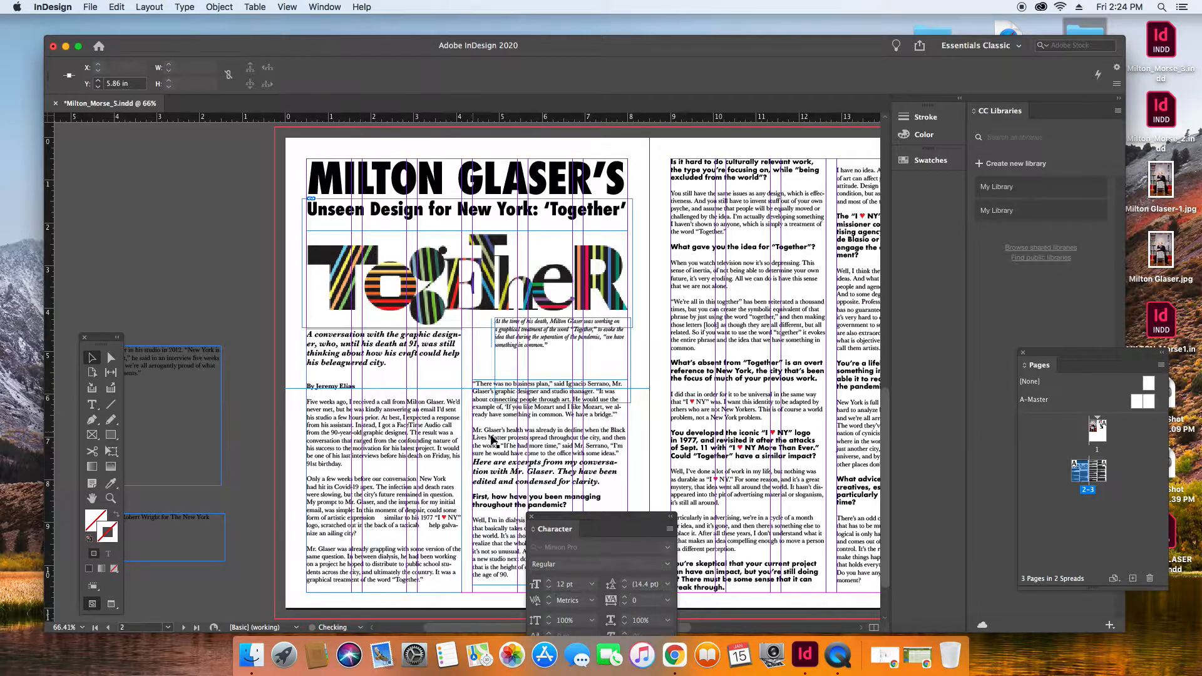
Shift the second column's text frame slightly down so its first line sits on the byline guide, and deselect it.
left_click(491, 421)
left_click_drag(489, 421, 489, 424)
left_click(170, 262)
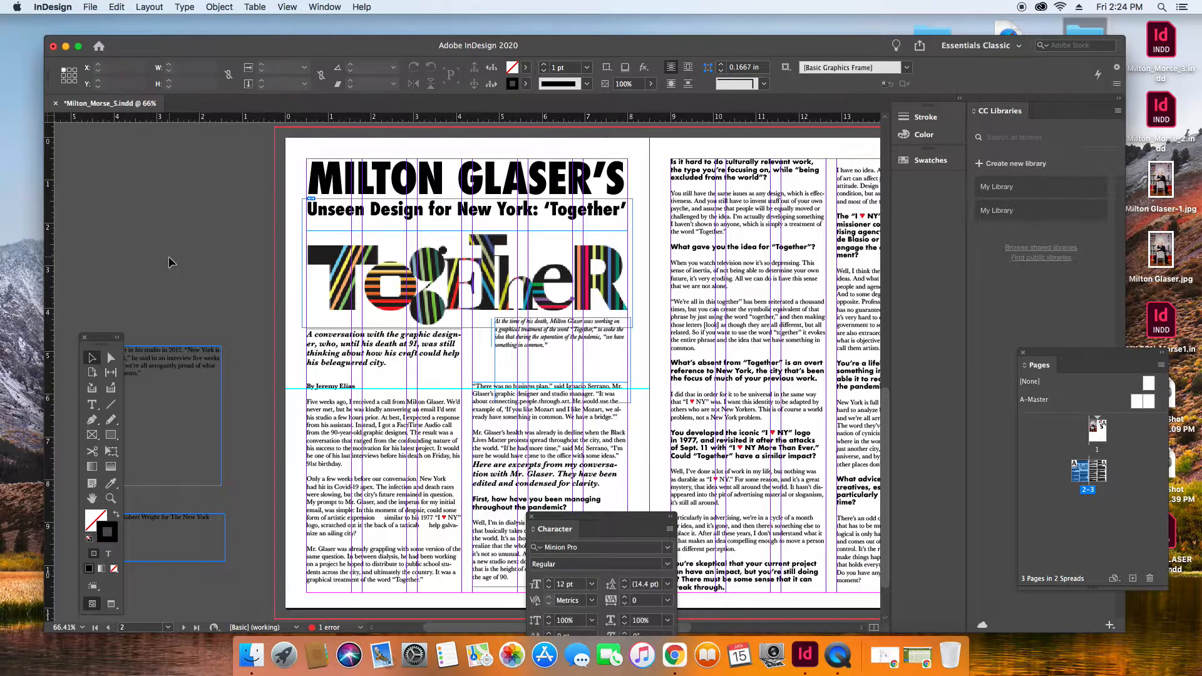
Move the Character panel off the page and insert a blank line before the "Here are excerpts from my conversation" paragraph.
left_click_drag(554, 520, 954, 246)
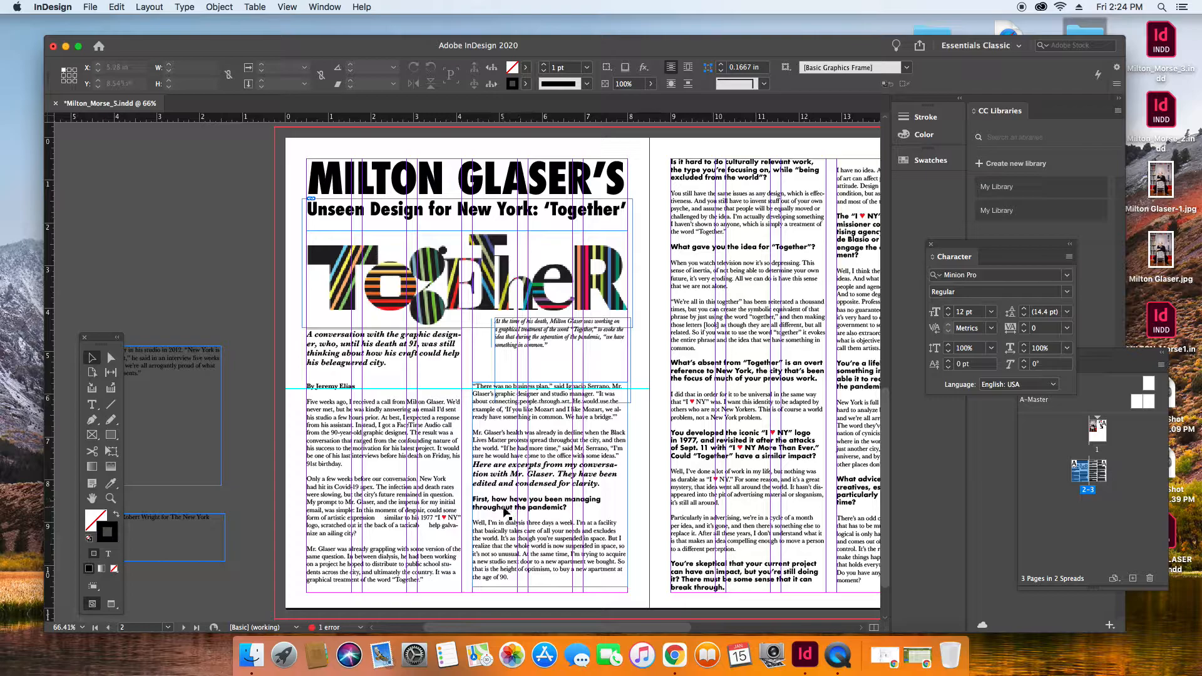
key("t")
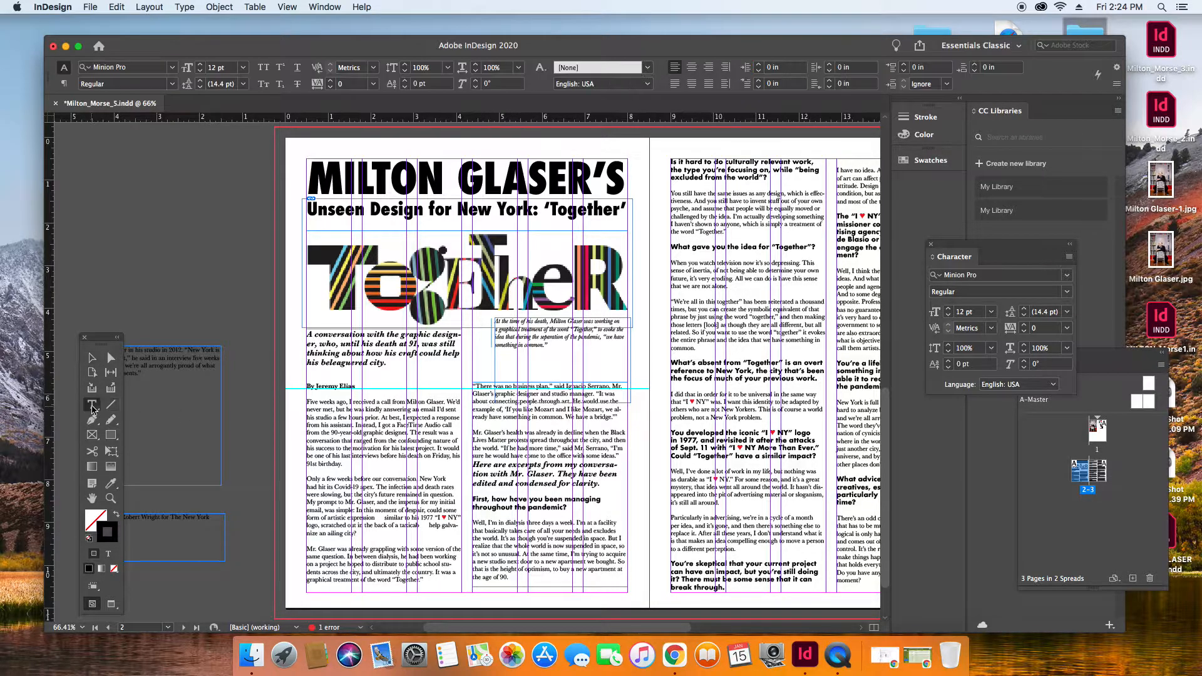
left_click(474, 466)
key("Return")
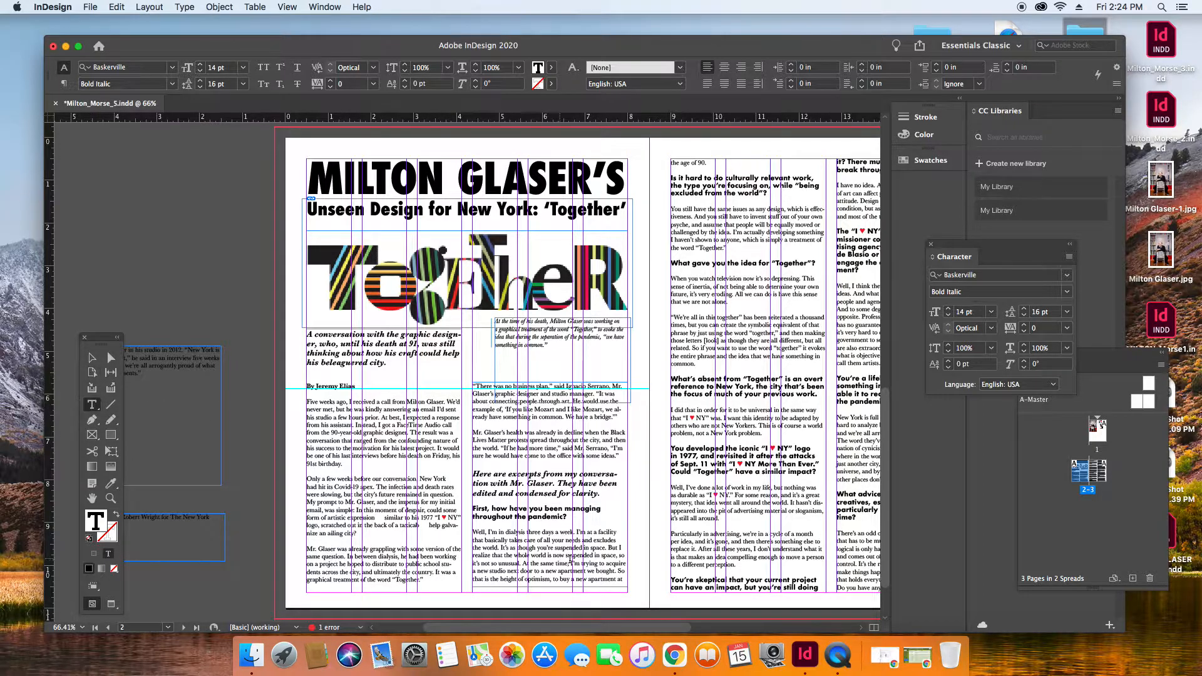
Color the question "First, how have you been managing throughout the pandemic?" with a blue sampled from the Together graphic.
left_click_drag(568, 517, 474, 509)
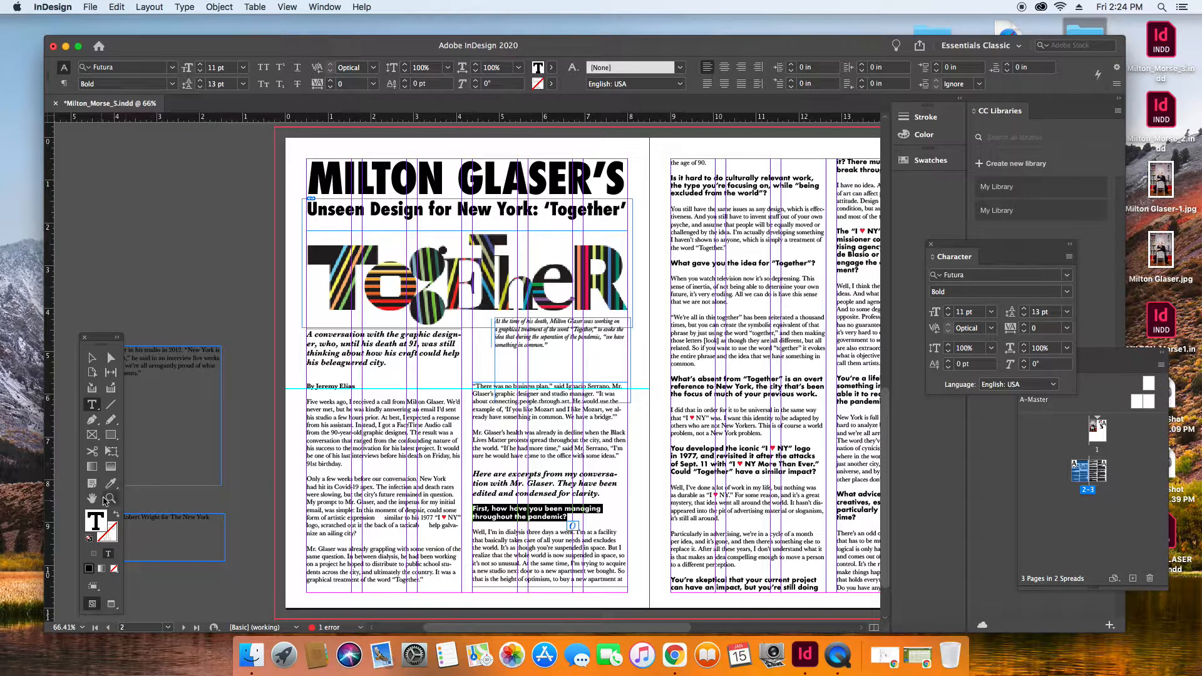
double_click(97, 523)
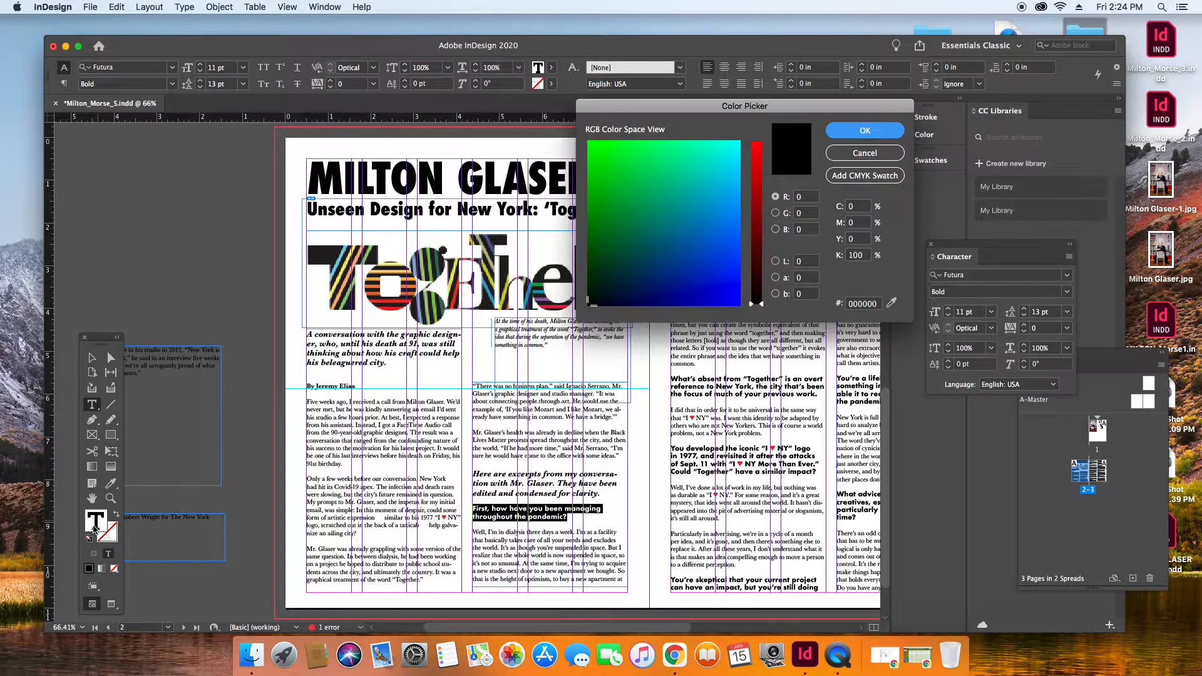
left_click(891, 303)
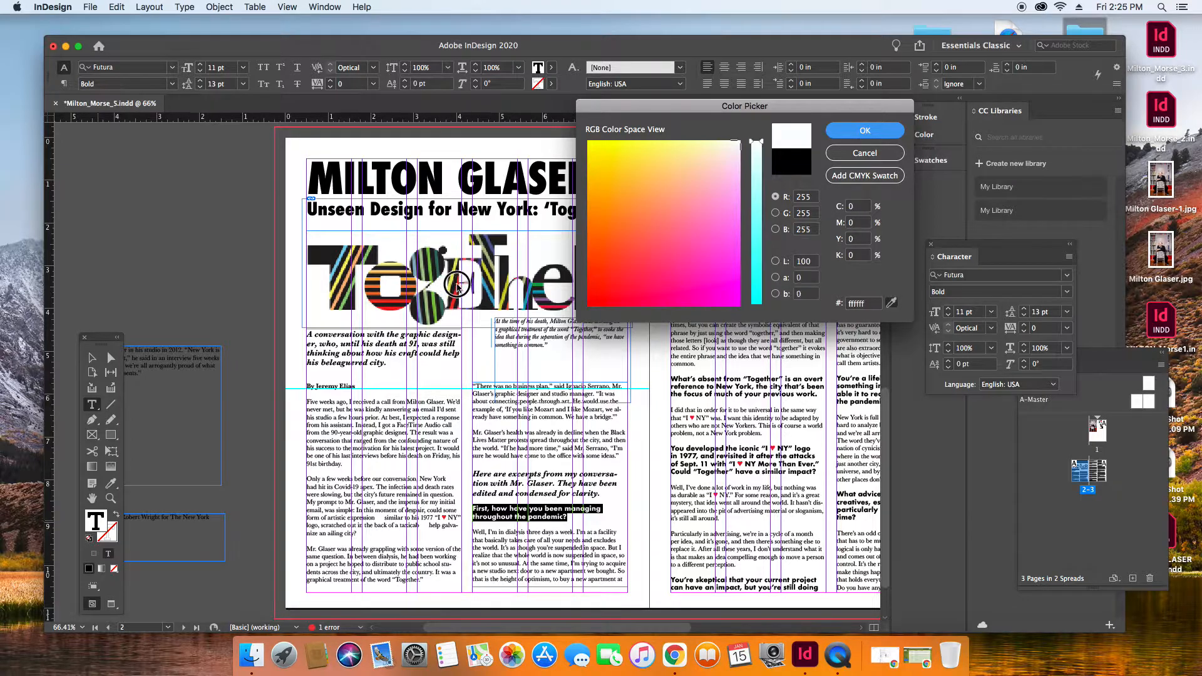
left_click(488, 291)
left_click(875, 131)
left_click(576, 459)
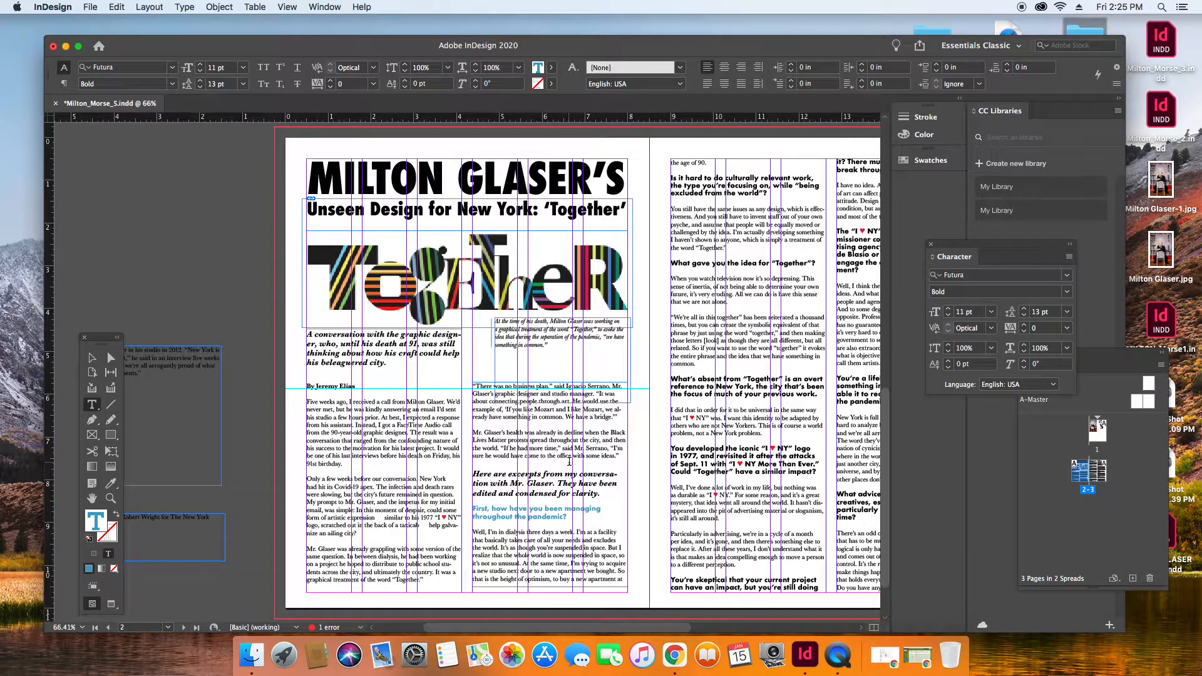
left_click(245, 263)
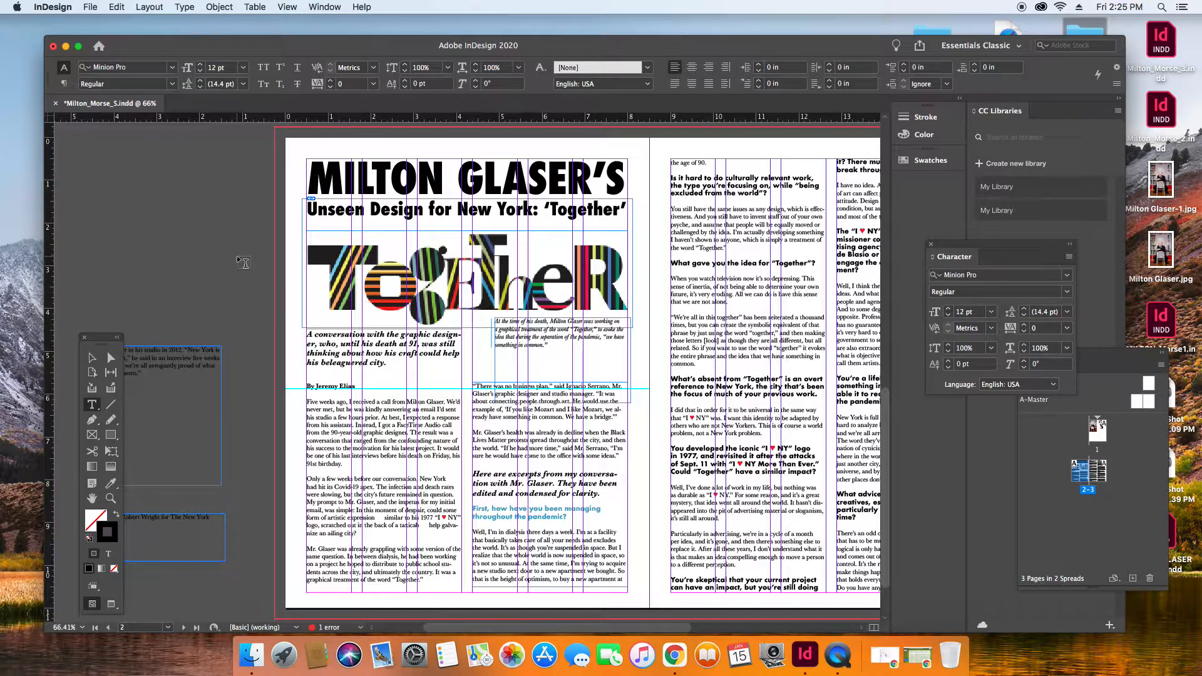
Check the spread in the Preview screen mode and return to the Normal mode.
left_click(280, 9)
mouse_move(303, 191)
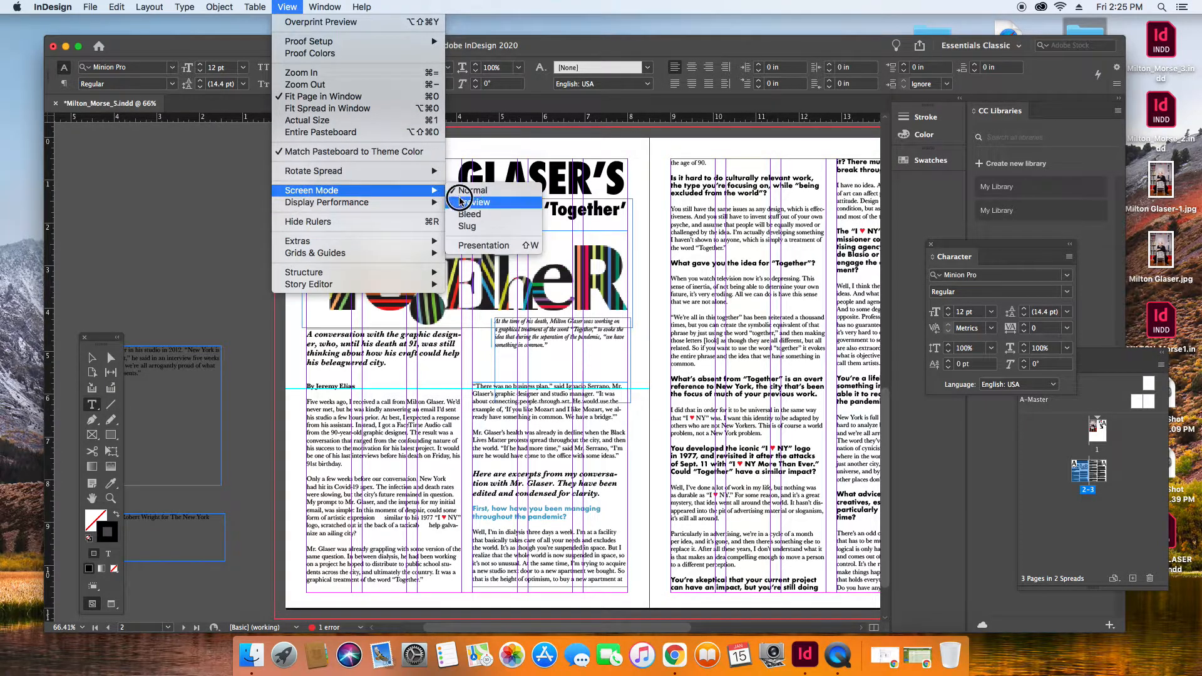
left_click(463, 201)
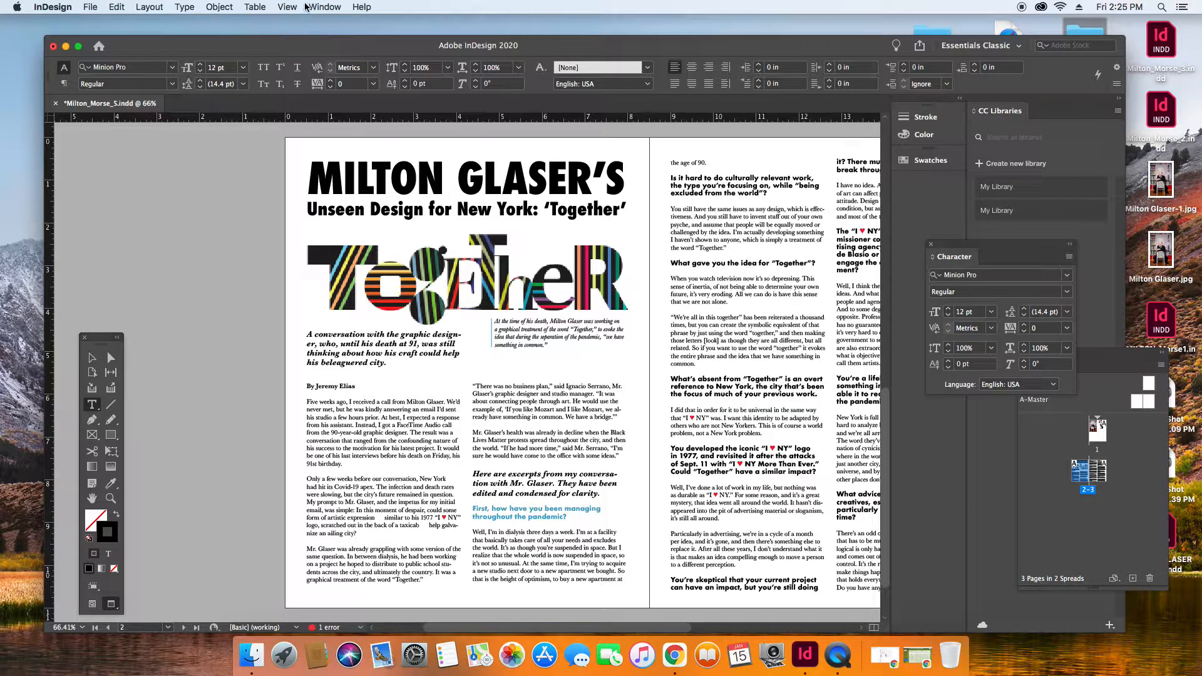
left_click(289, 7)
mouse_move(300, 189)
left_click(474, 191)
Color the question "Is it hard to do culturally relevant work..." blue 5ea8ca, sampled from the first blue question.
left_click(93, 405)
left_click_drag(763, 194, 669, 180)
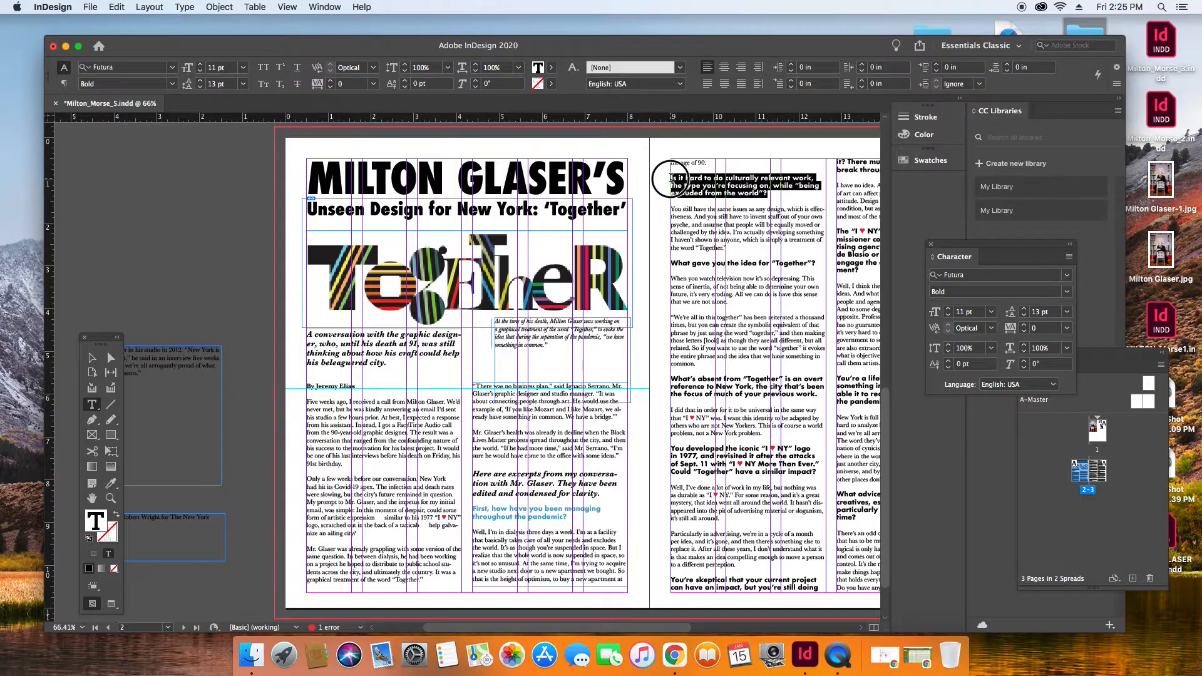
double_click(94, 520)
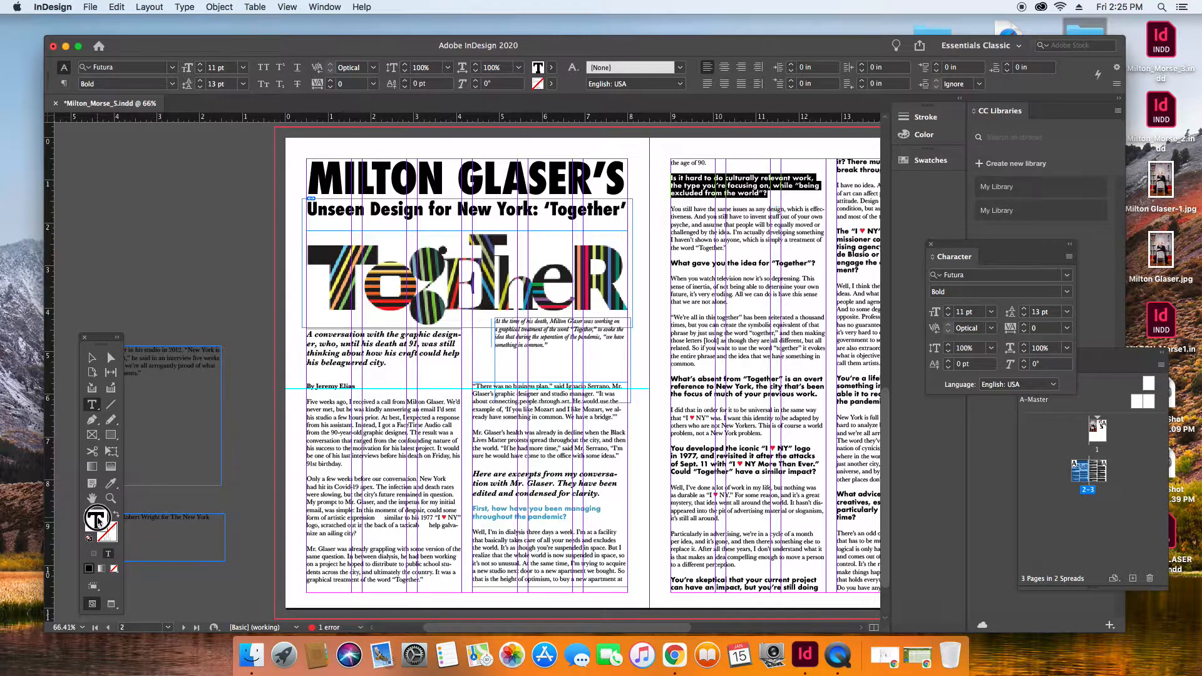
left_click(892, 304)
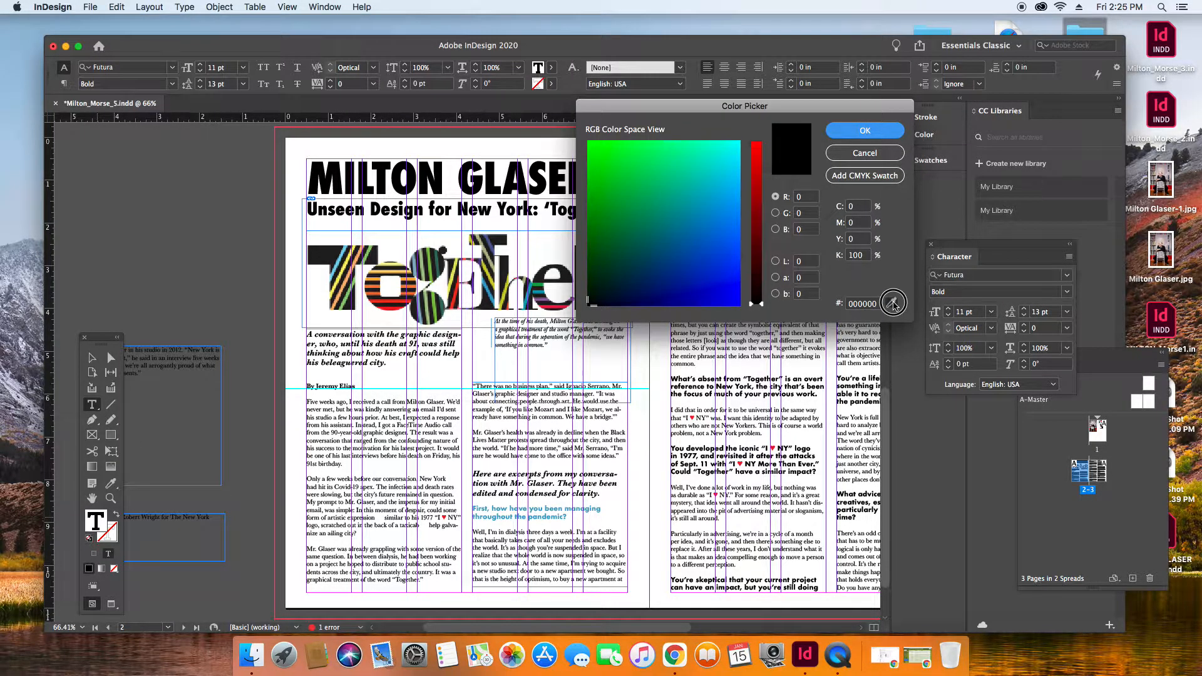
left_click(586, 510)
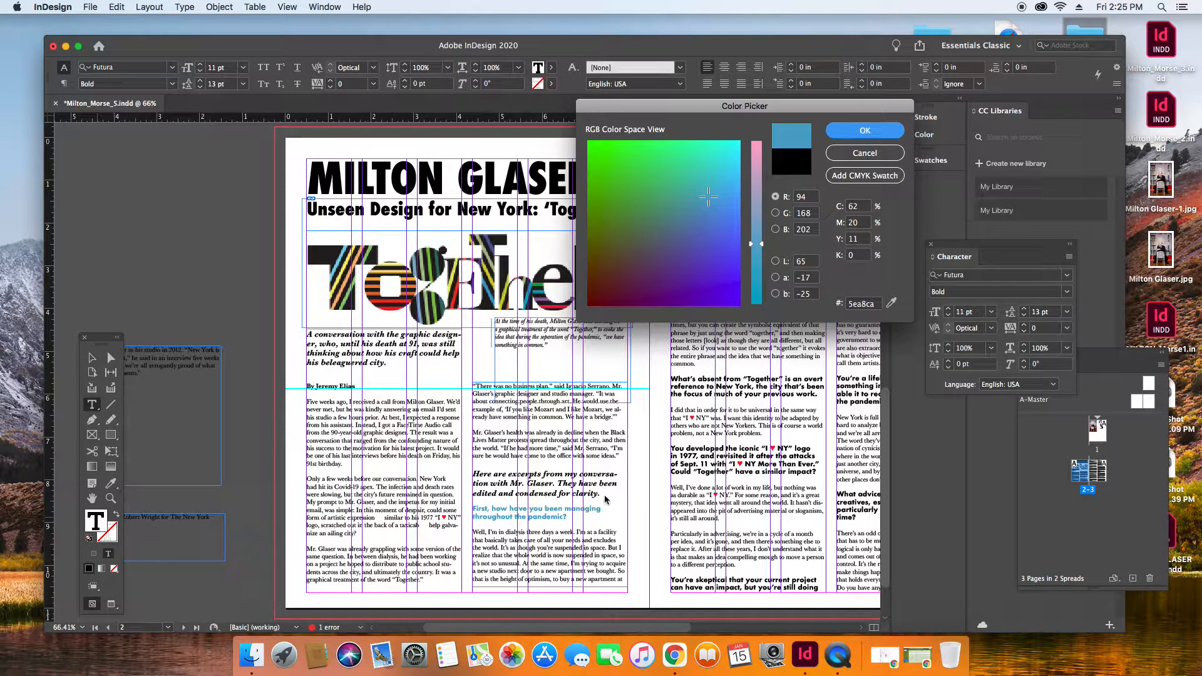
left_click(887, 132)
left_click(807, 293)
Color the question "What gave you the idea for 'Together'?" blue 53a2c6, sampled from the first blue question.
left_click_drag(819, 261, 670, 263)
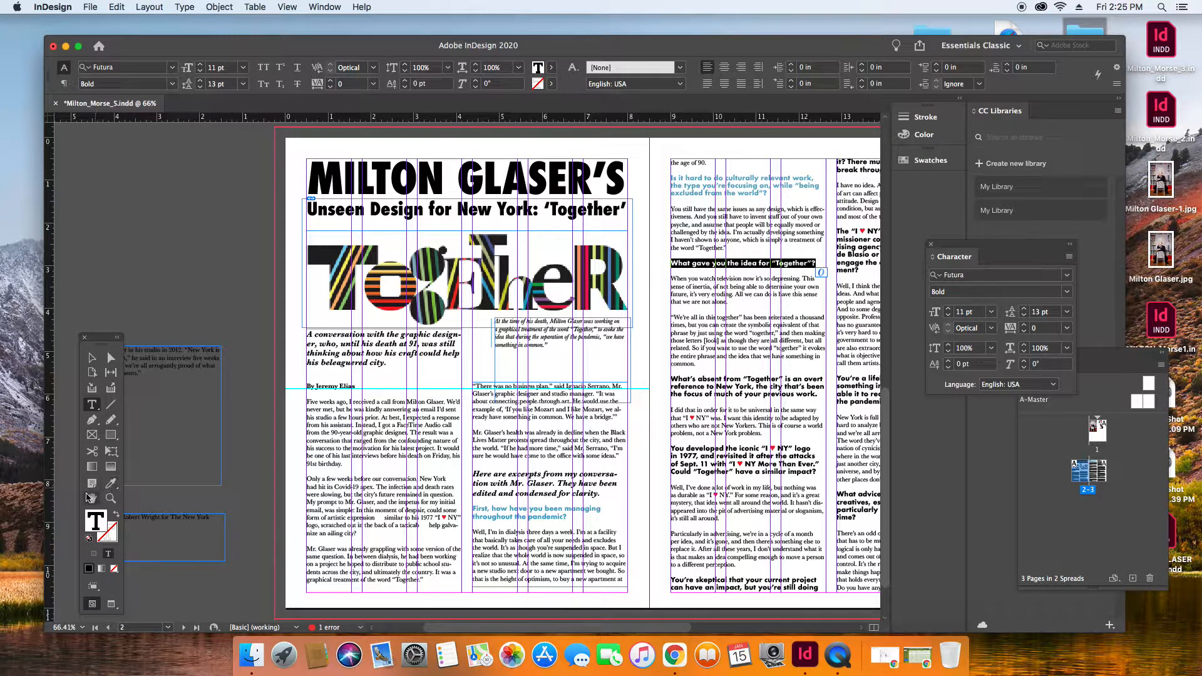
double_click(95, 519)
left_click(892, 303)
left_click(577, 510)
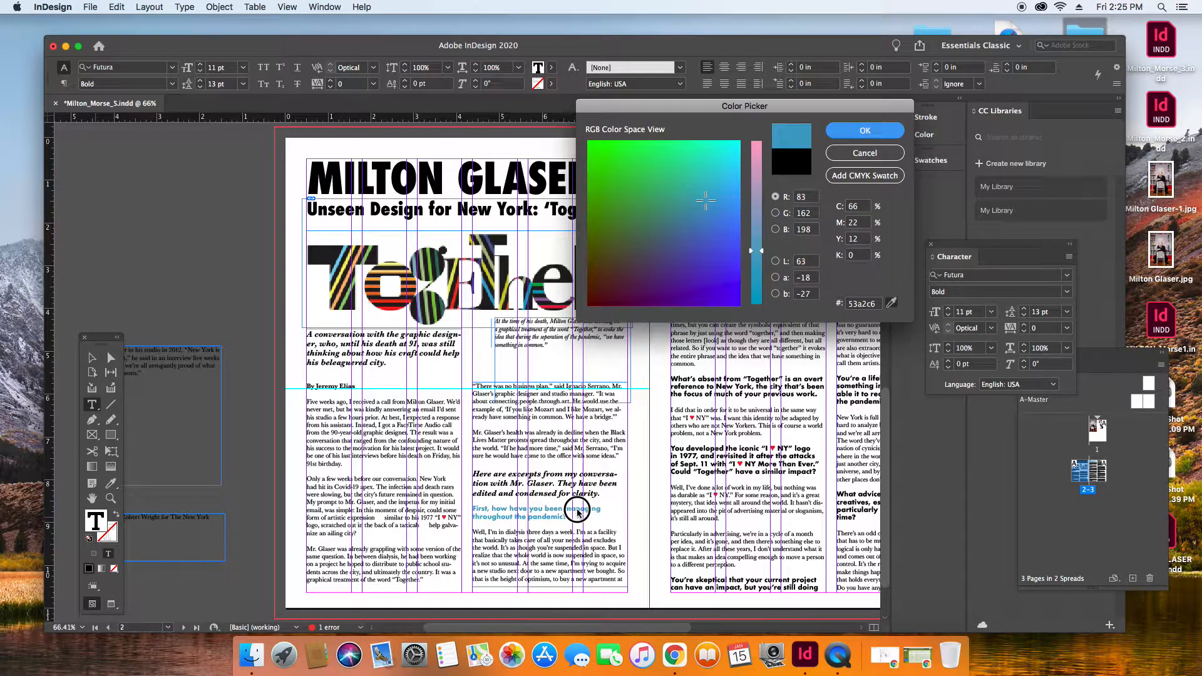
left_click(864, 130)
left_click(791, 397)
Color the question "What's absent from 'Together'..." blue 53a2c6, sampled from the first question, selecting its hex code before accepting.
left_click_drag(819, 396, 669, 375)
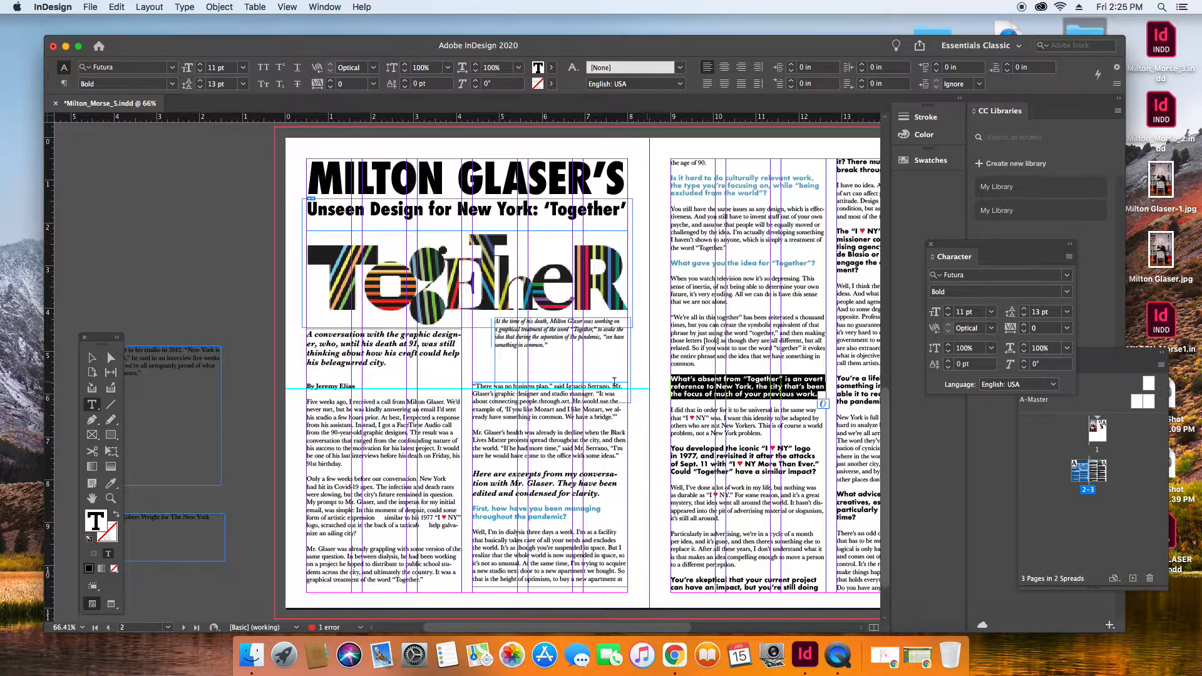
double_click(100, 521)
left_click(892, 304)
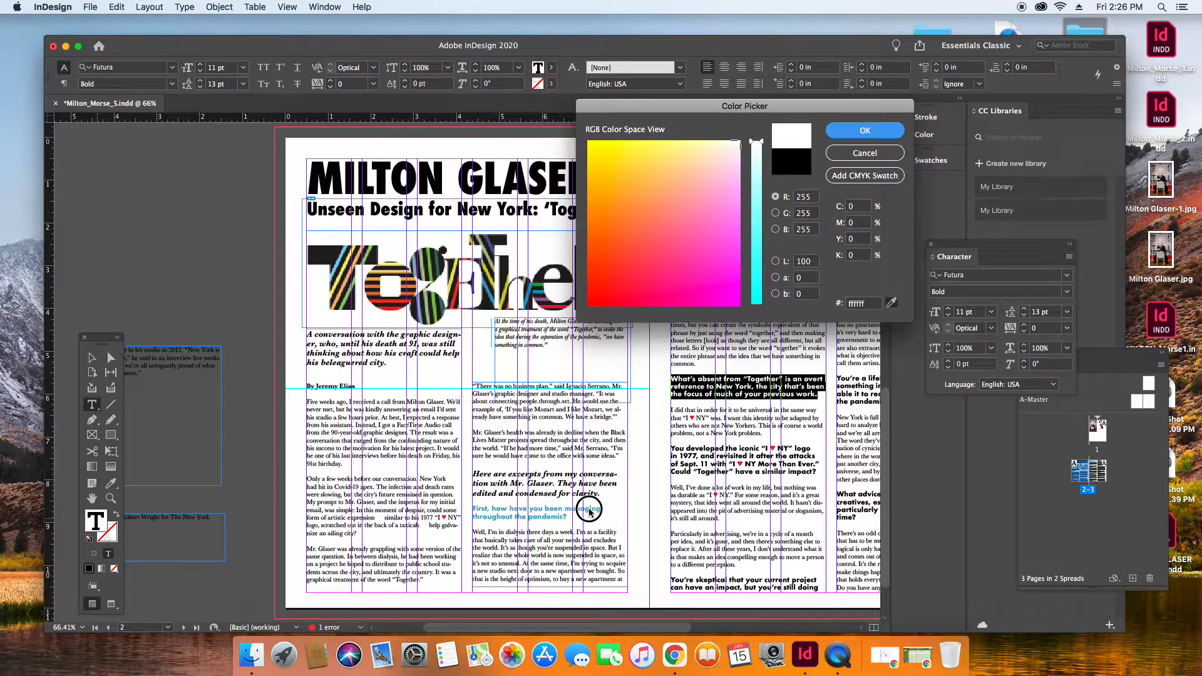
left_click_drag(589, 508, 587, 510)
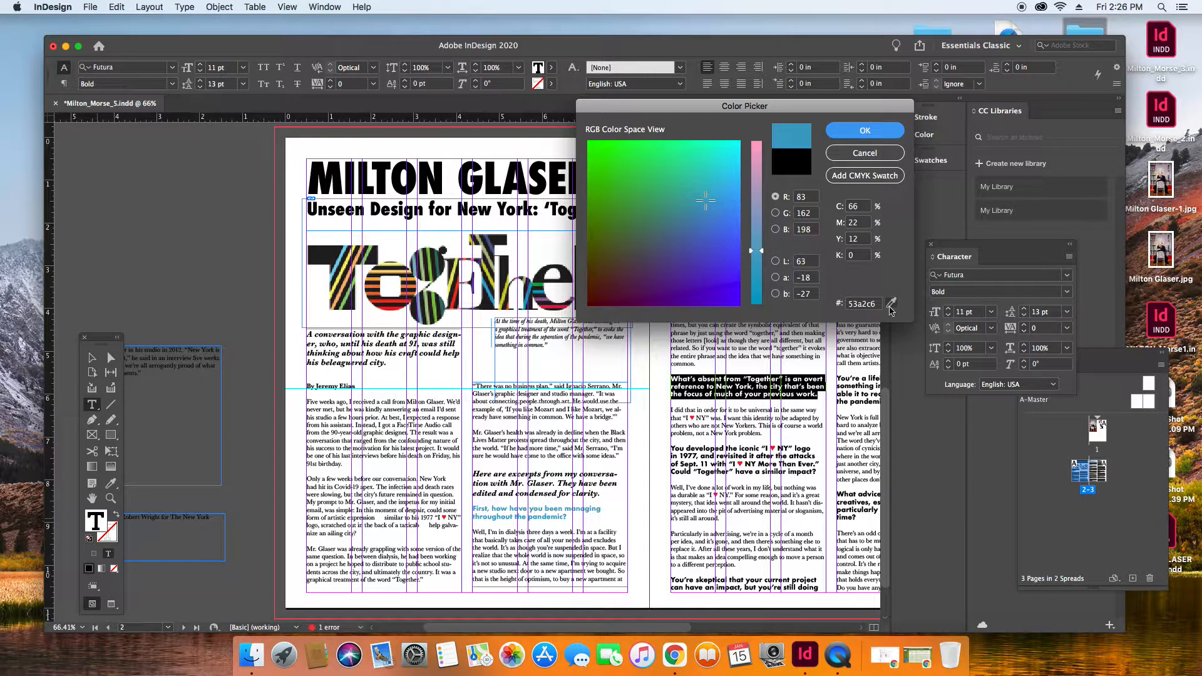
left_click_drag(878, 309, 840, 307)
key("super+c")
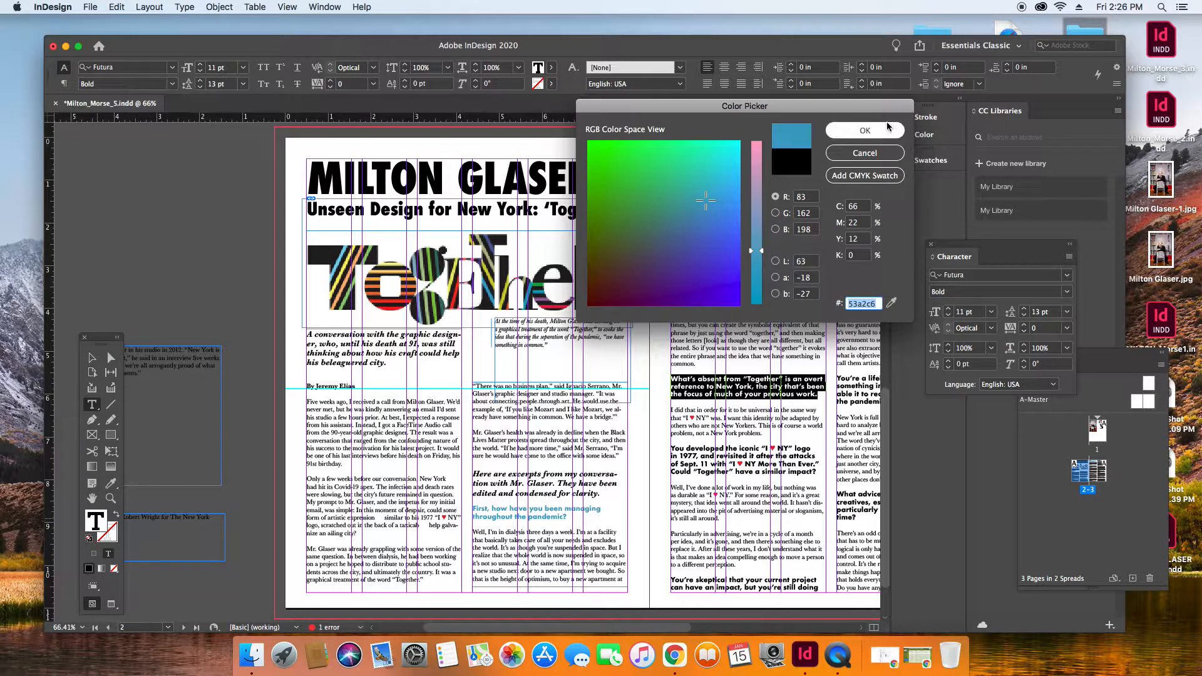
left_click(859, 130)
left_click(821, 477)
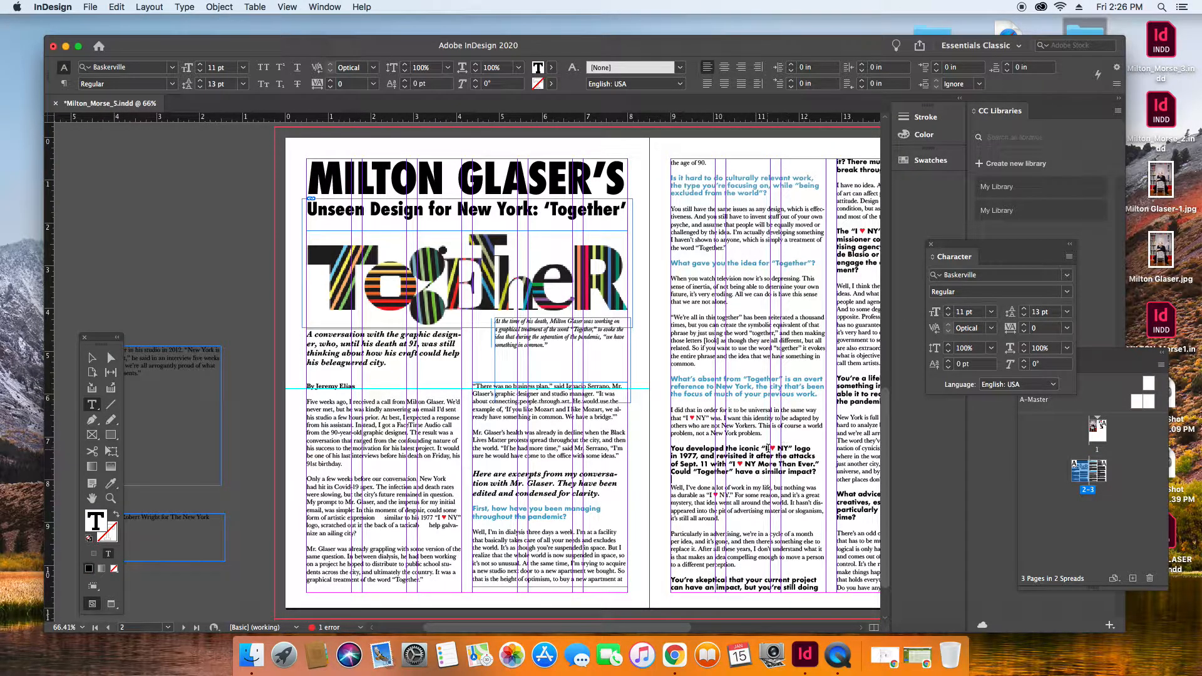
Color the question "You developed the iconic 'I ♥ NY' logo..." blue by entering the hex code 53a2c6.
left_click_drag(818, 474, 667, 447)
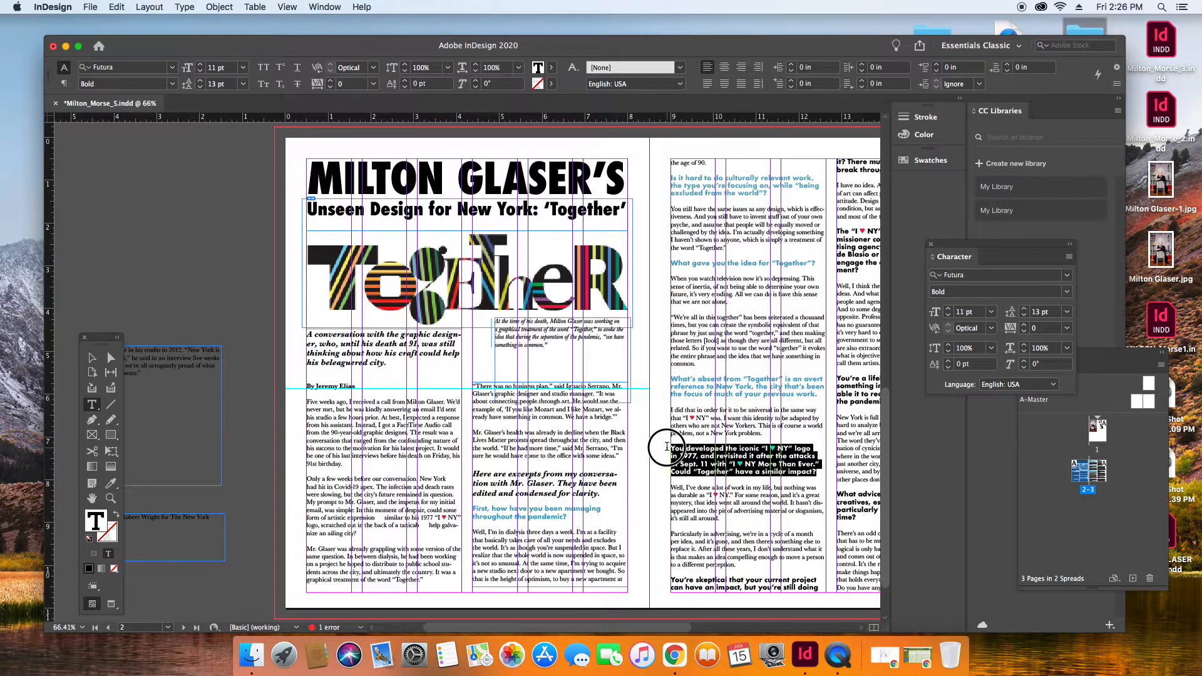
double_click(98, 519)
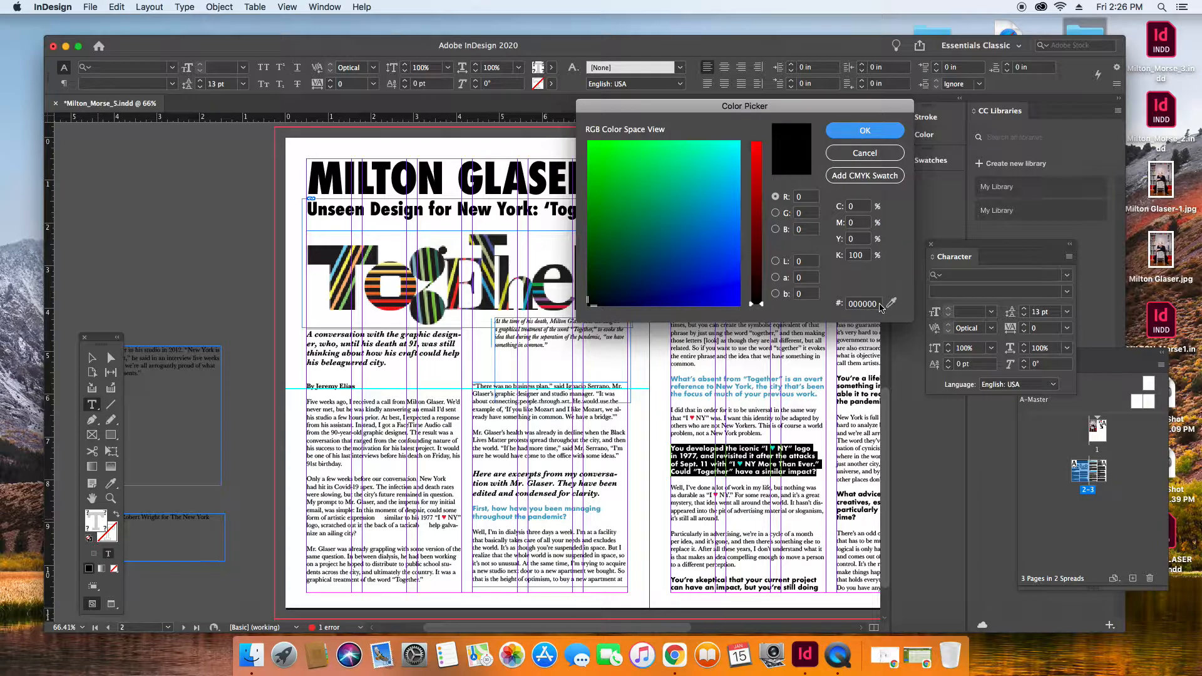
left_click_drag(881, 307, 843, 306)
type("4fa2c7")
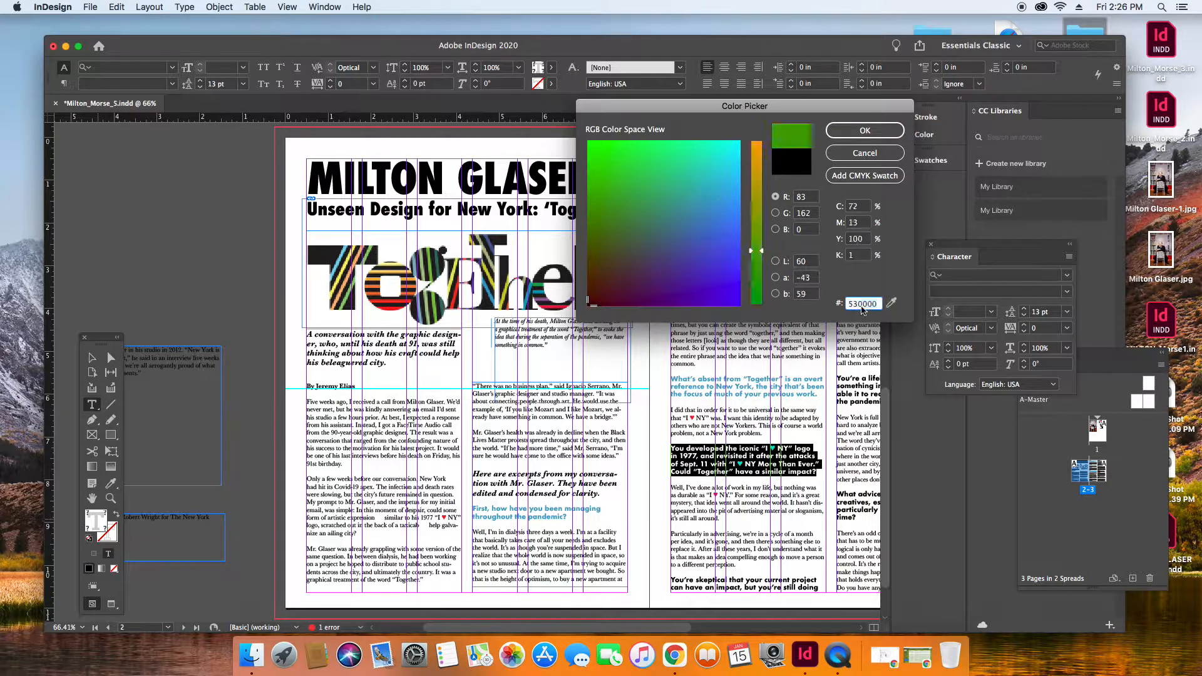
left_click(867, 131)
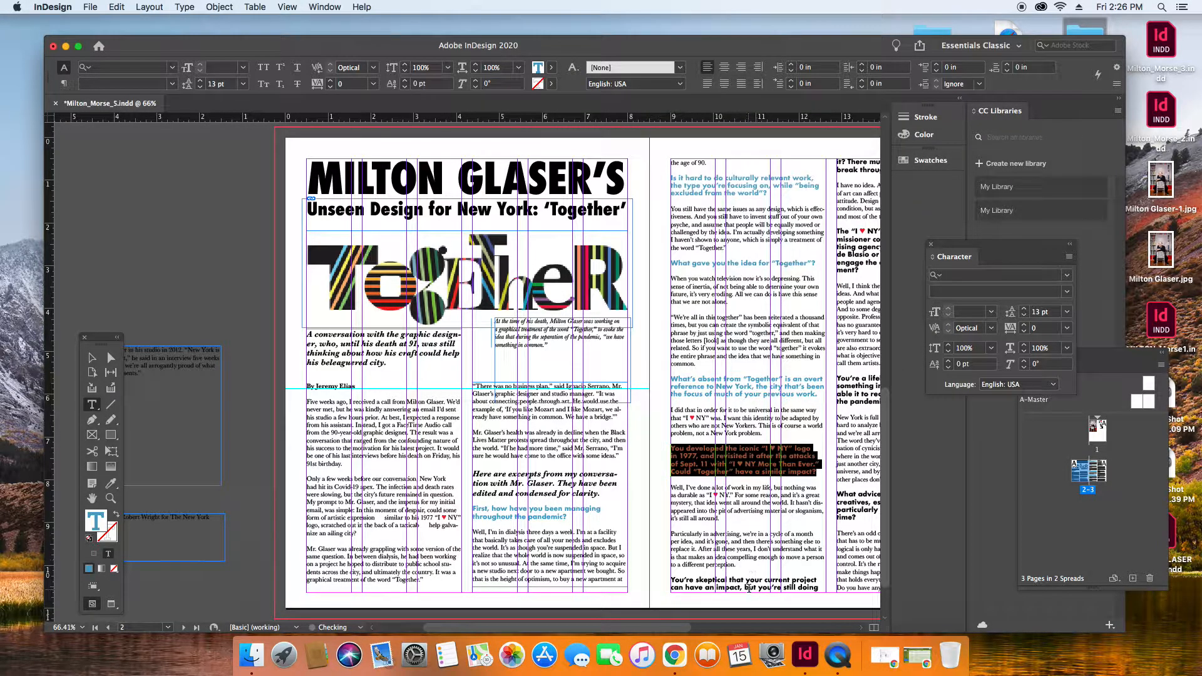
Color the question "You're skeptical that your current project can have an impact..." blue 53a2c6, including its continuation in the next column.
left_click(748, 587)
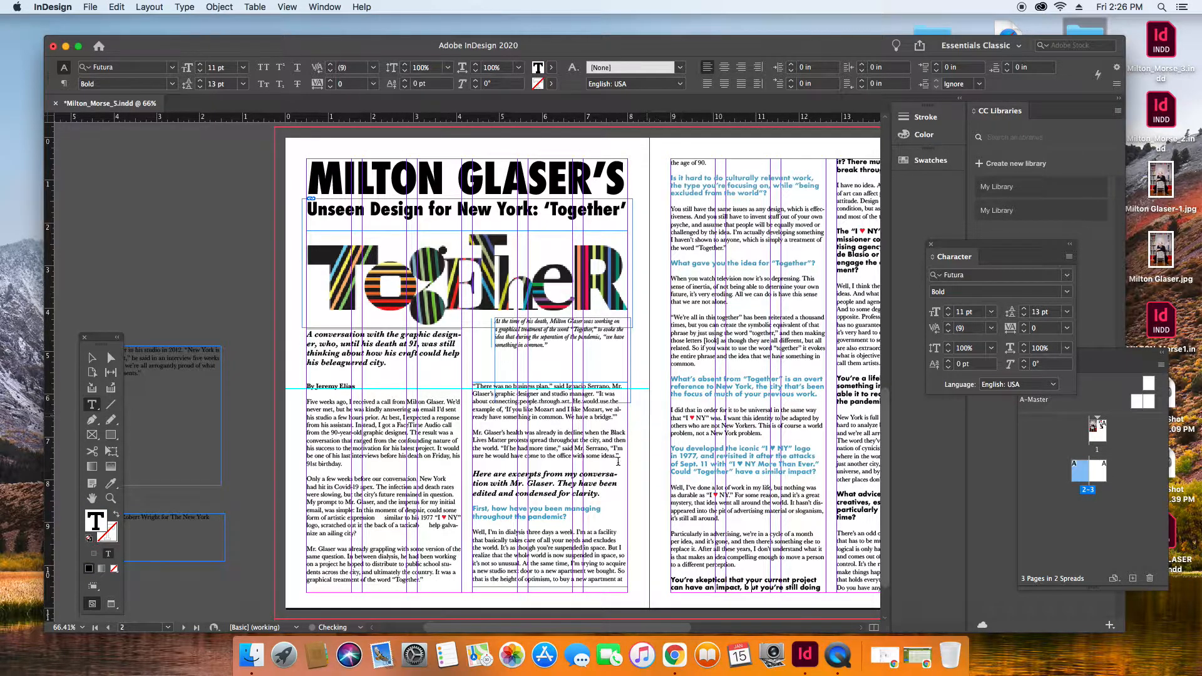
left_click_drag(567, 627, 634, 633)
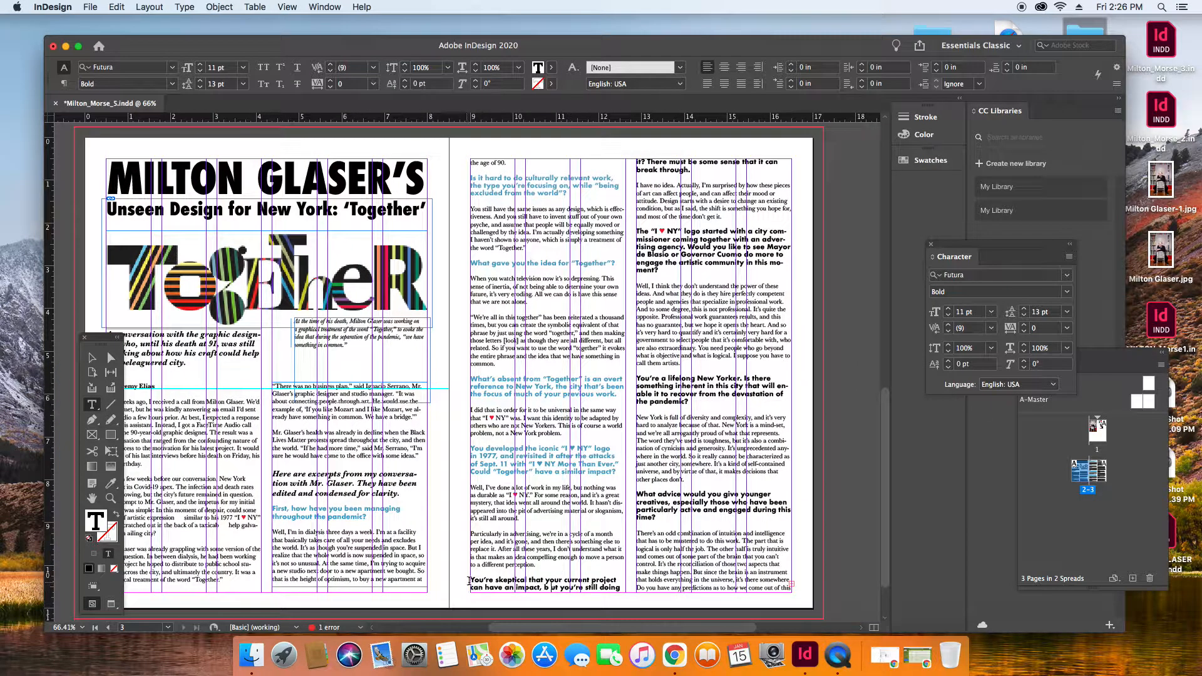
left_click_drag(472, 581, 729, 171)
double_click(94, 519)
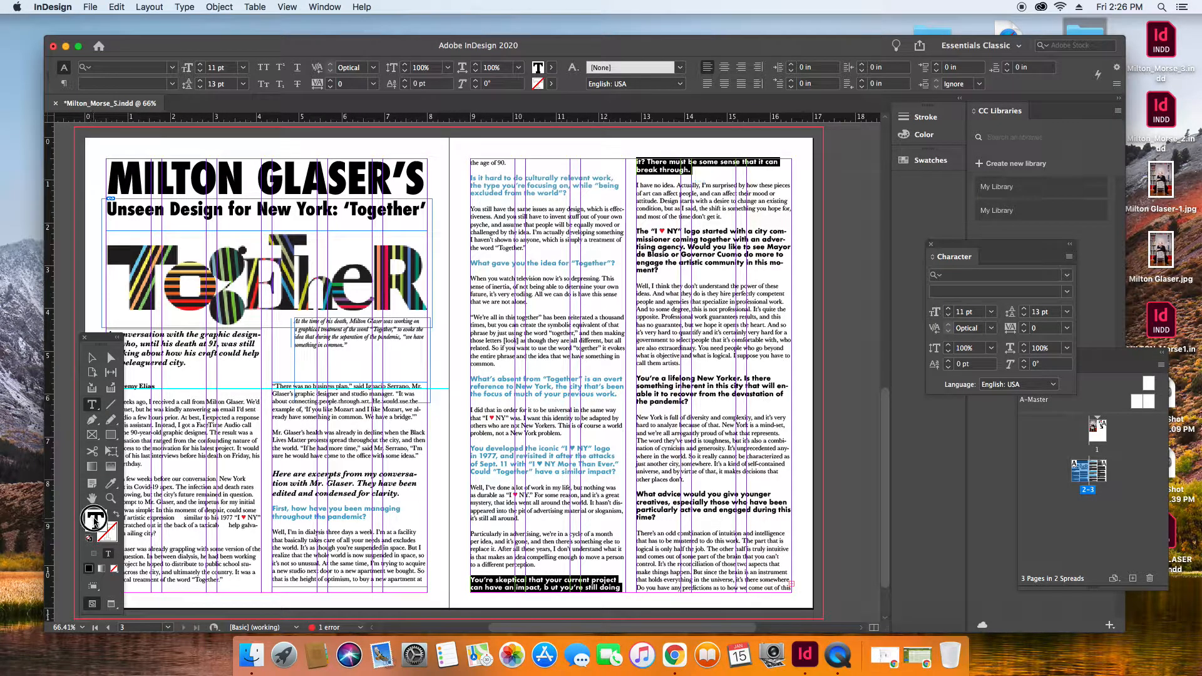
double_click(877, 305)
type("53a2c6")
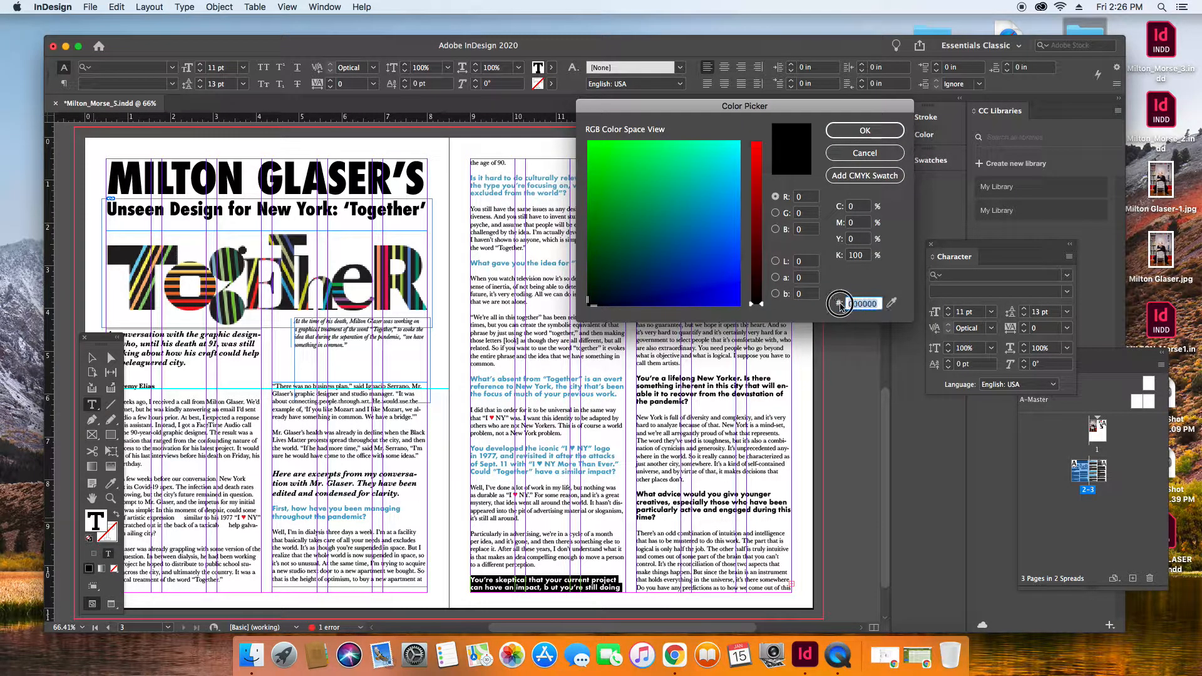
key("Tab")
left_click(875, 132)
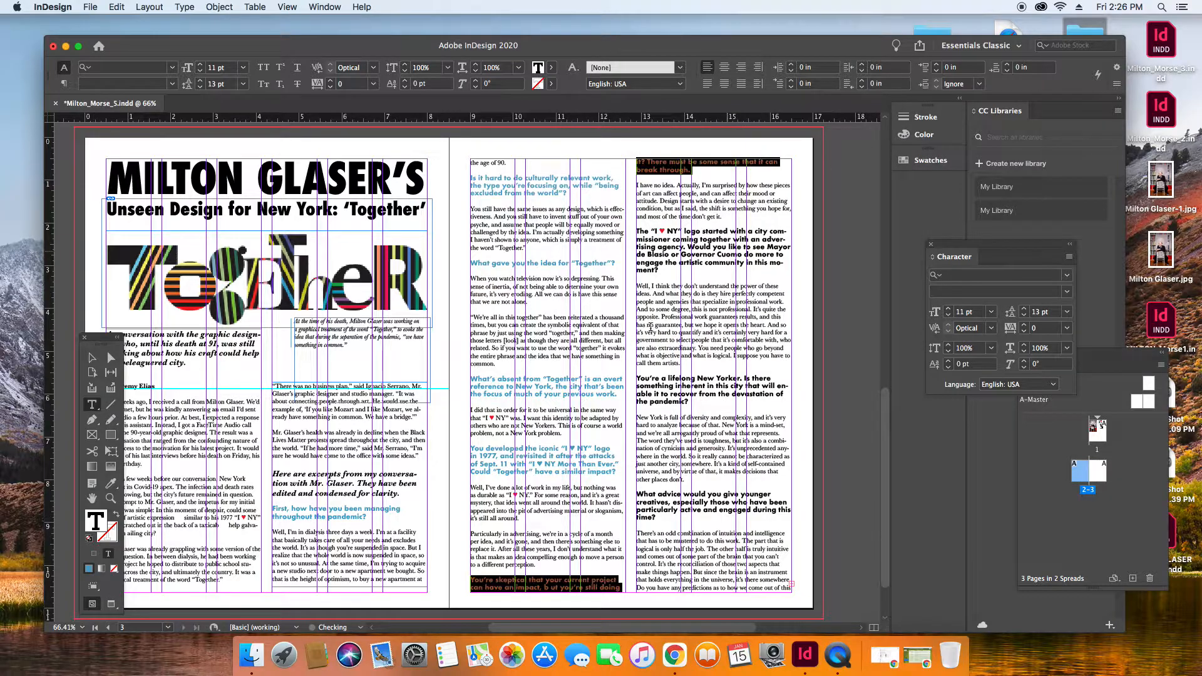
Color the question "The 'I ♥ NY' logo started with a city commissioner..." with the copied blue 53a2c6.
left_click_drag(659, 273, 625, 228)
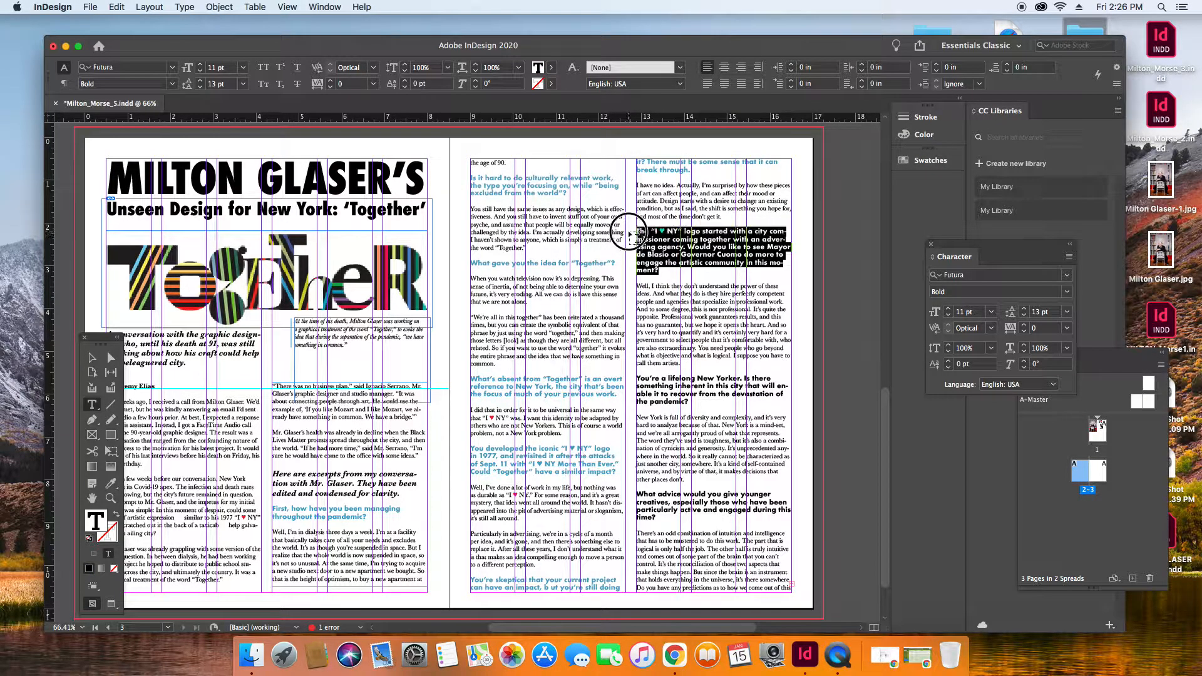
double_click(95, 522)
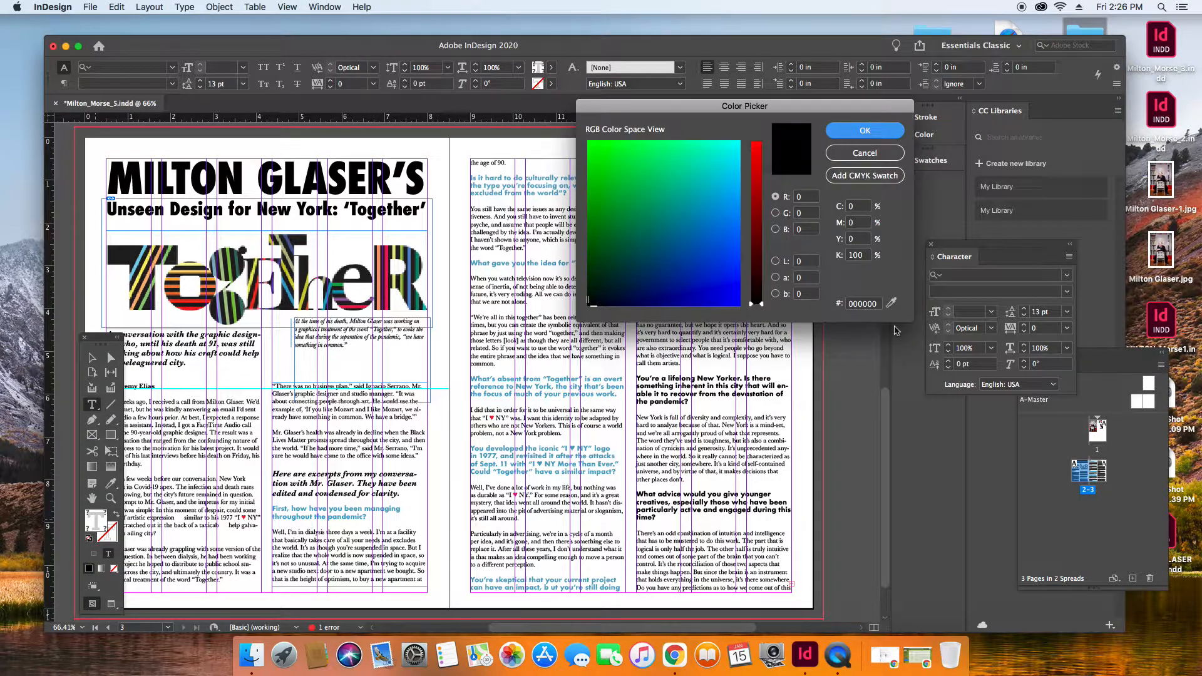
left_click_drag(877, 306, 842, 305)
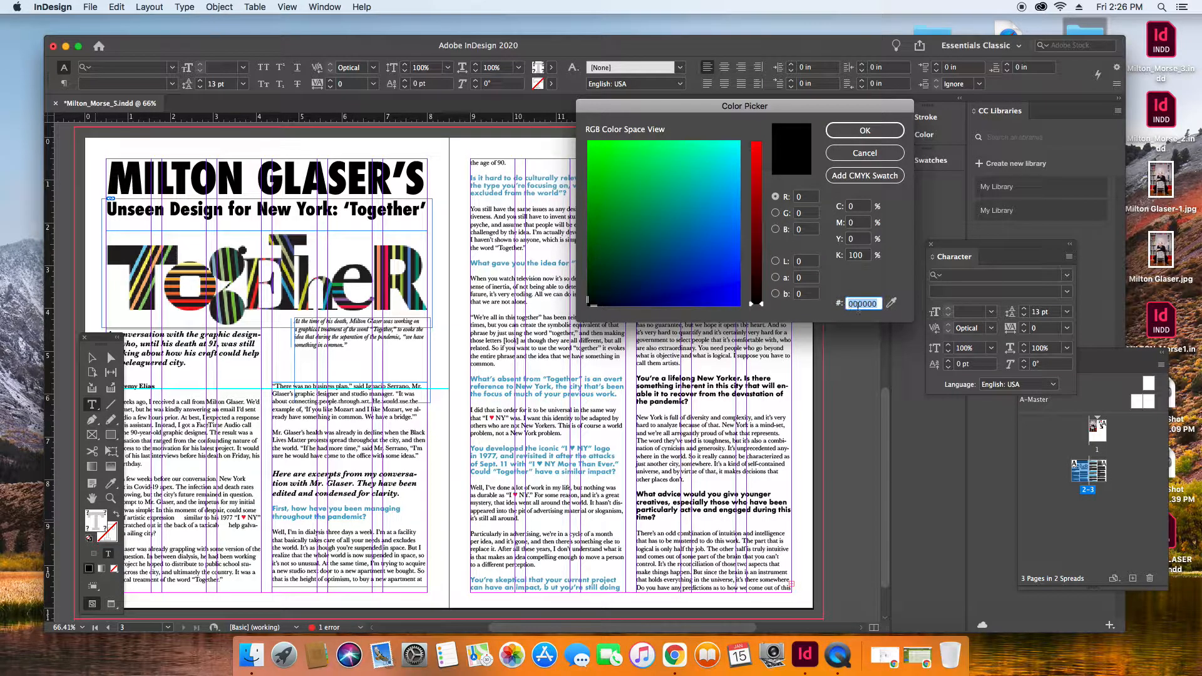
key("super+v")
left_click(872, 131)
Color the question "You're a lifelong New Yorker..." with the copied blue 53a2c6.
left_click_drag(719, 407, 635, 380)
double_click(95, 524)
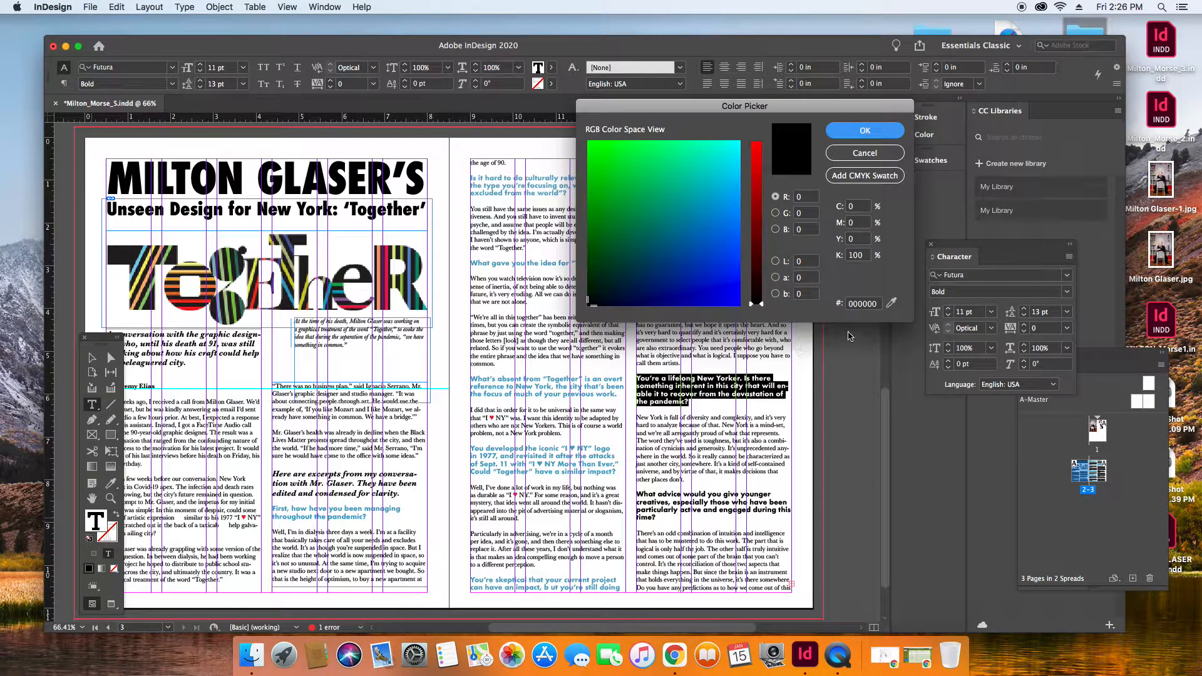
left_click_drag(877, 305, 842, 304)
key("super+v")
left_click(858, 133)
Color the question "What advice would you give younger creatives..." blue 53a2c6 and save the document.
left_click_drag(685, 524, 637, 496)
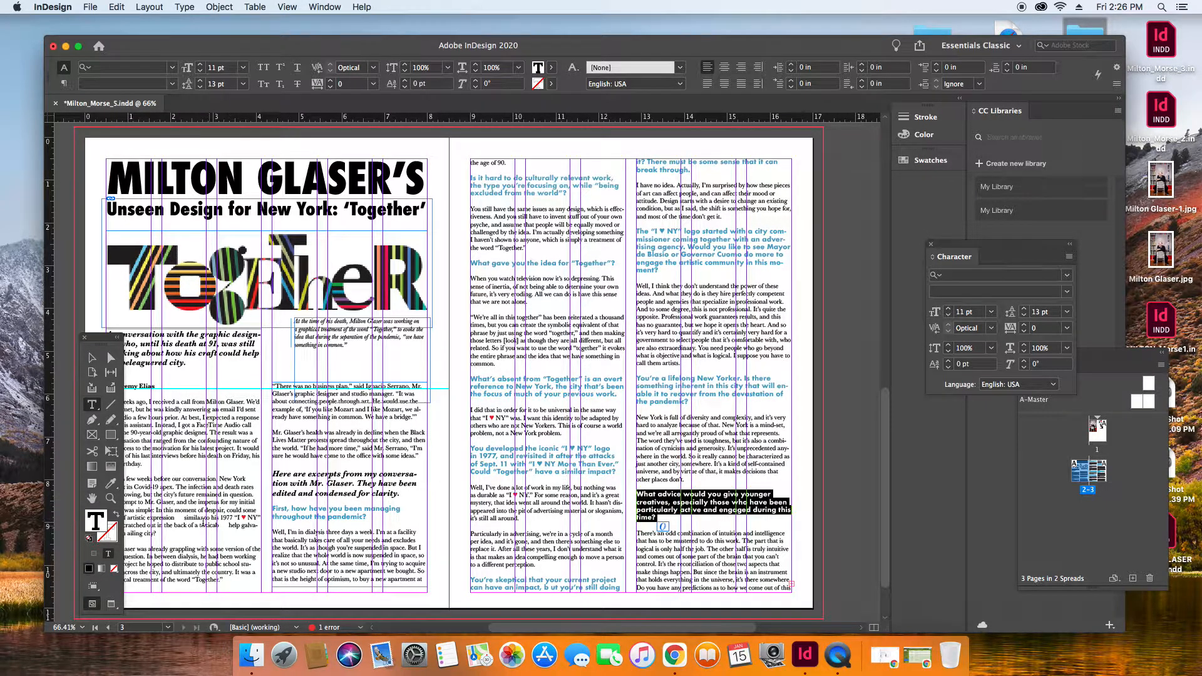
double_click(96, 519)
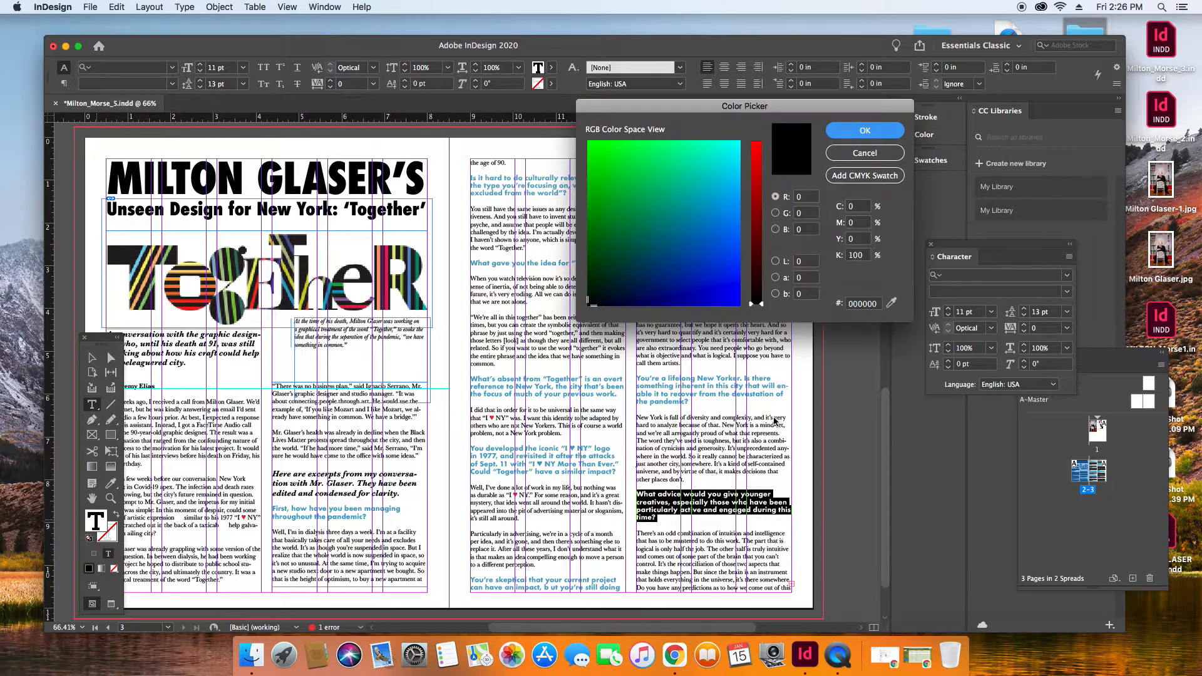
double_click(875, 304)
type("53a2c6")
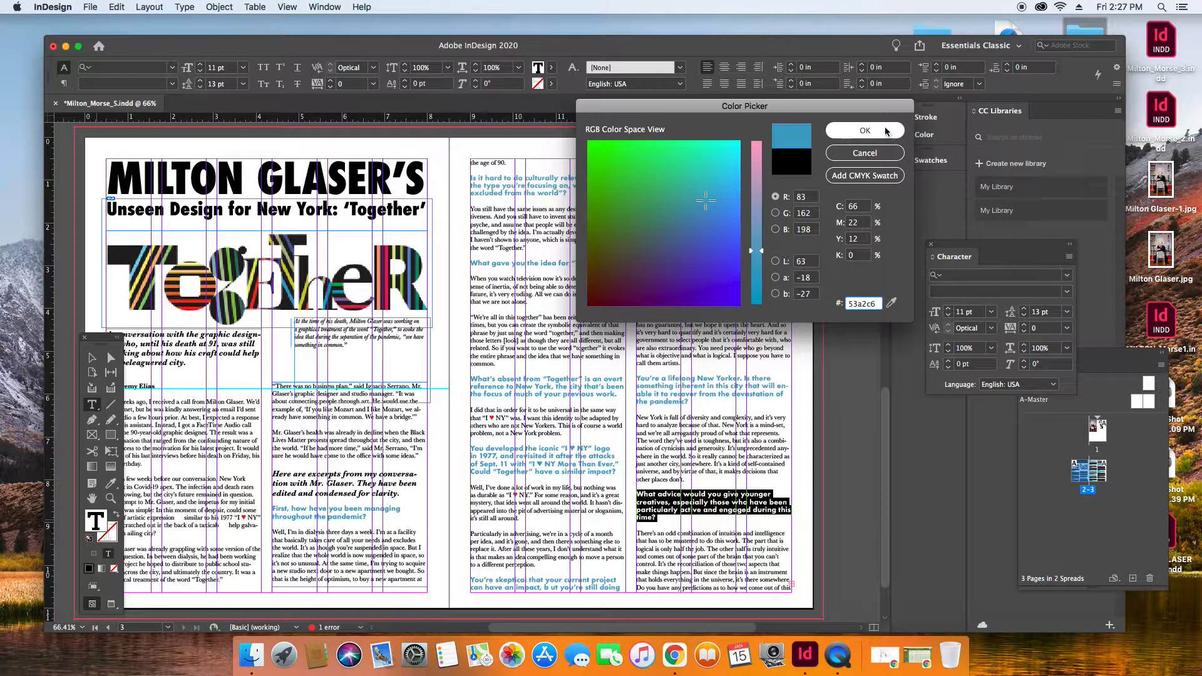
left_click(887, 131)
left_click(807, 270)
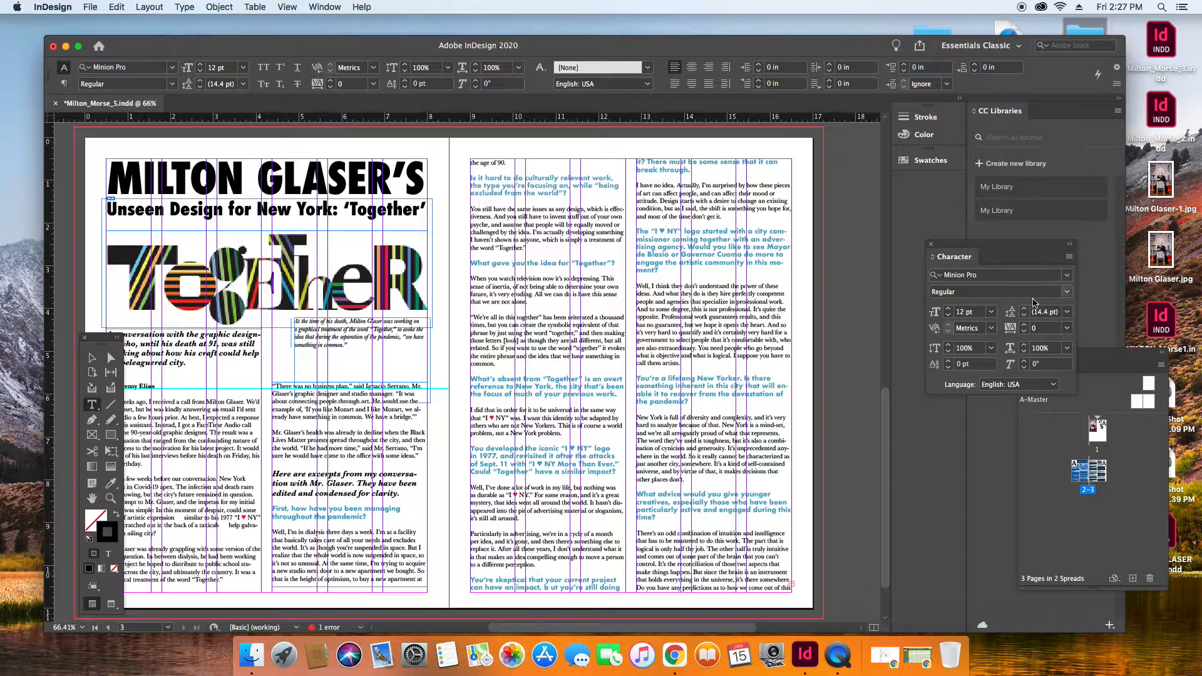
key("super+s")
Move the seated portrait photo from page 1 to the top of page 3's second column, at X 12.875 in, Y 0.5 in.
double_click(1095, 431)
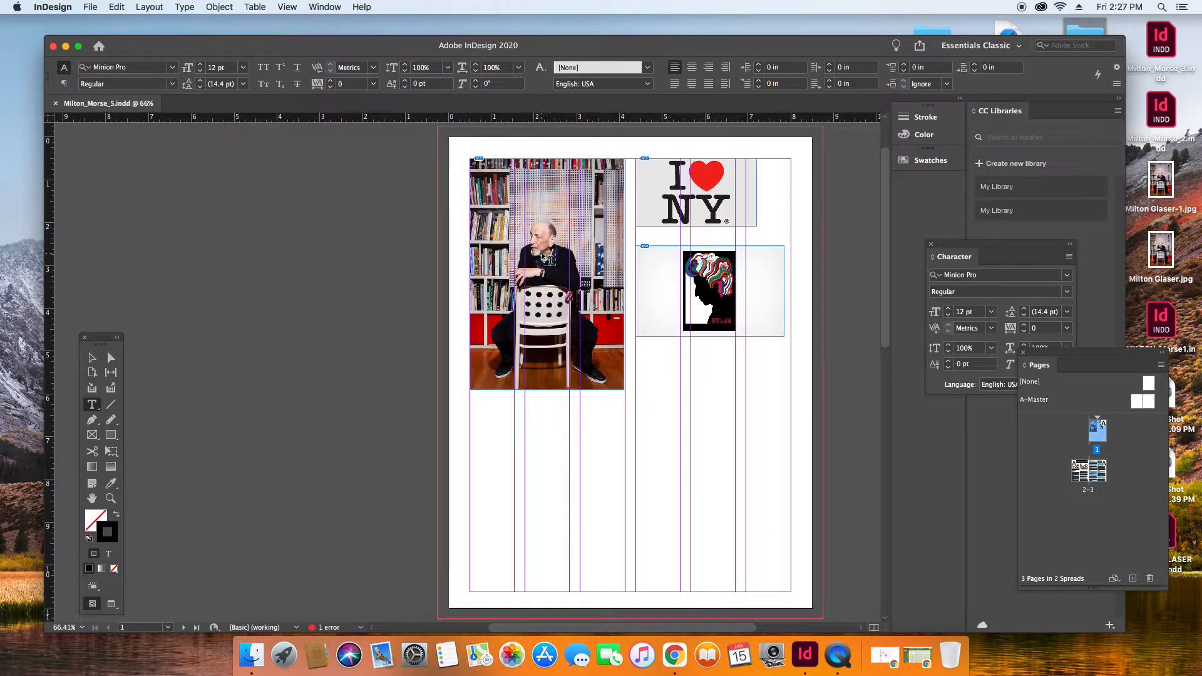
key("Escape")
left_click(537, 290)
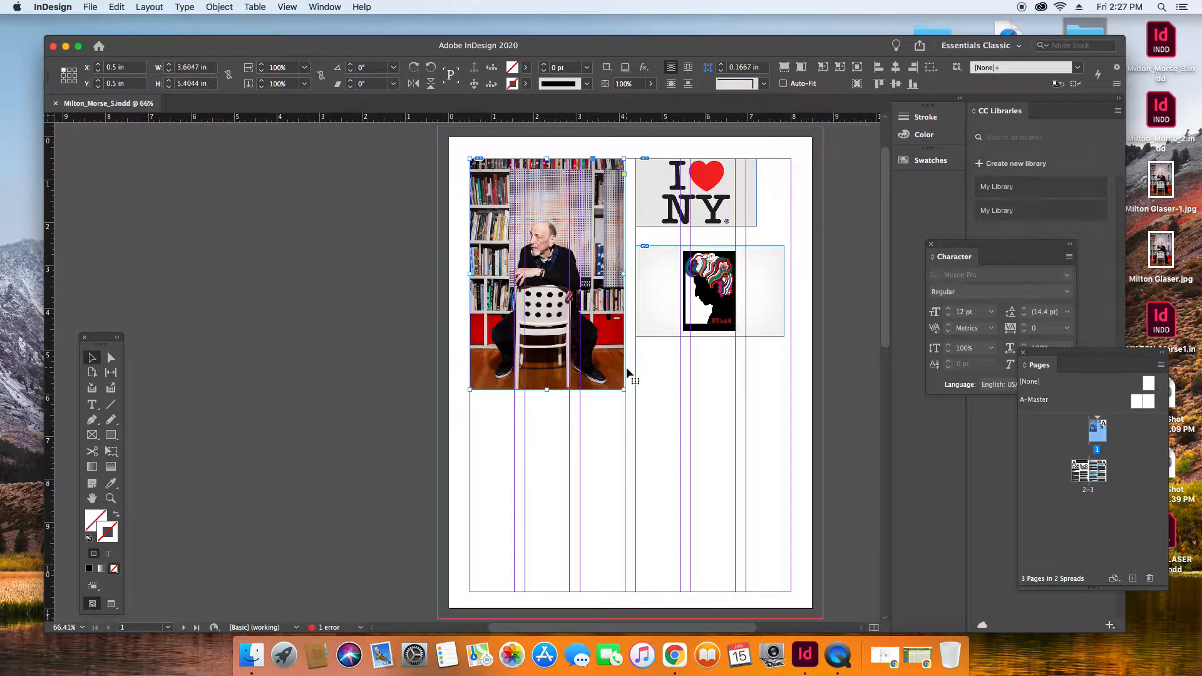
key("Delete")
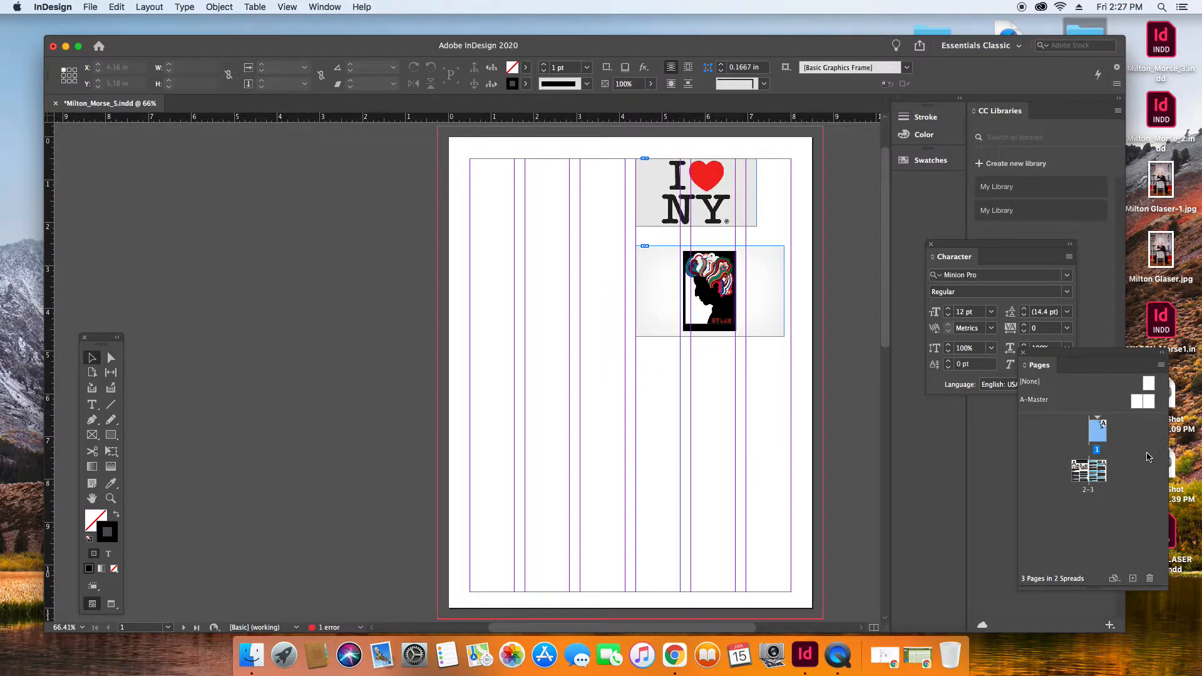
double_click(1081, 476)
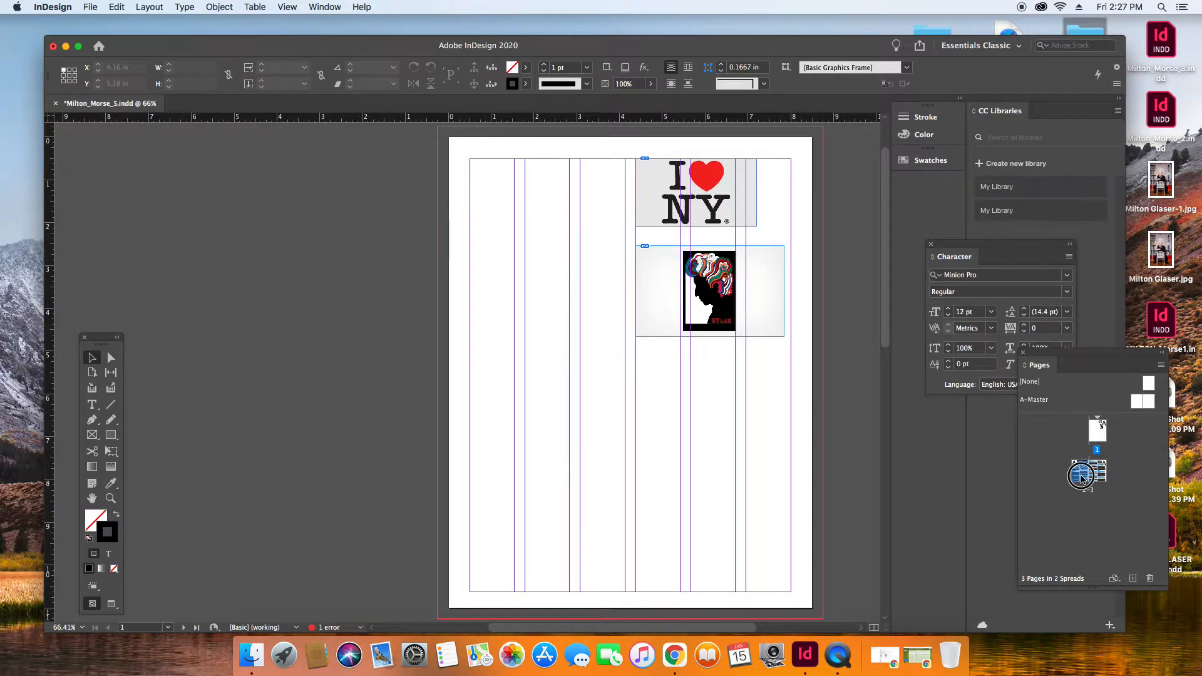
left_click_drag(589, 627, 688, 634)
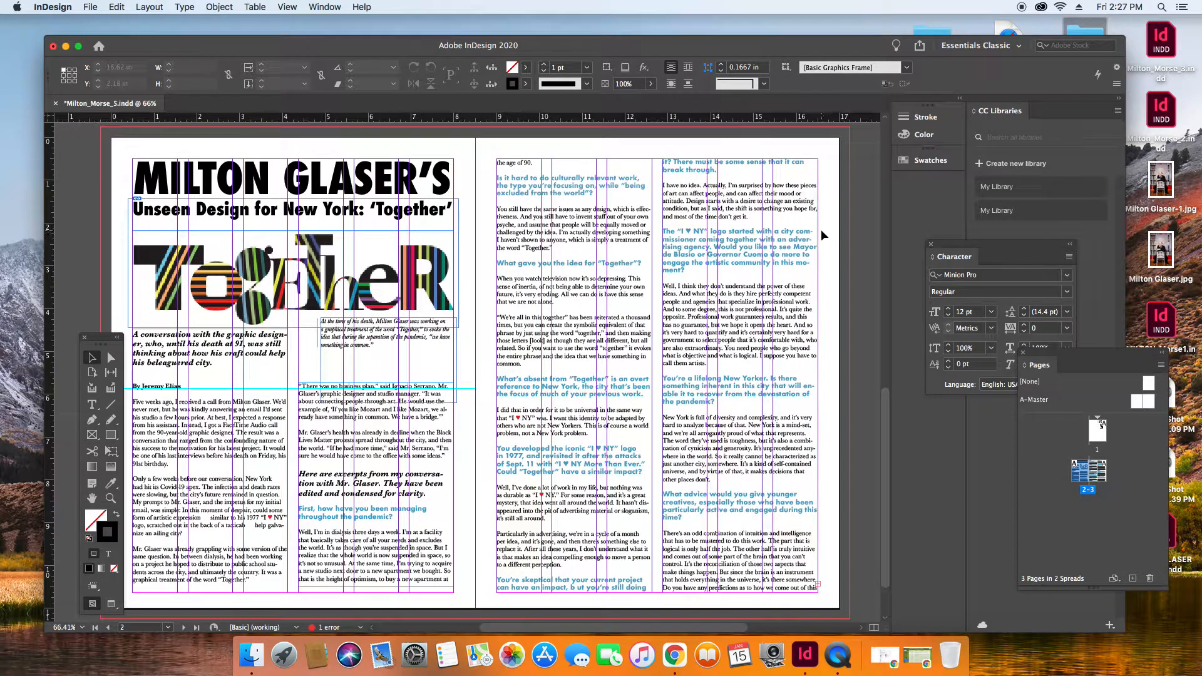
key("super+v")
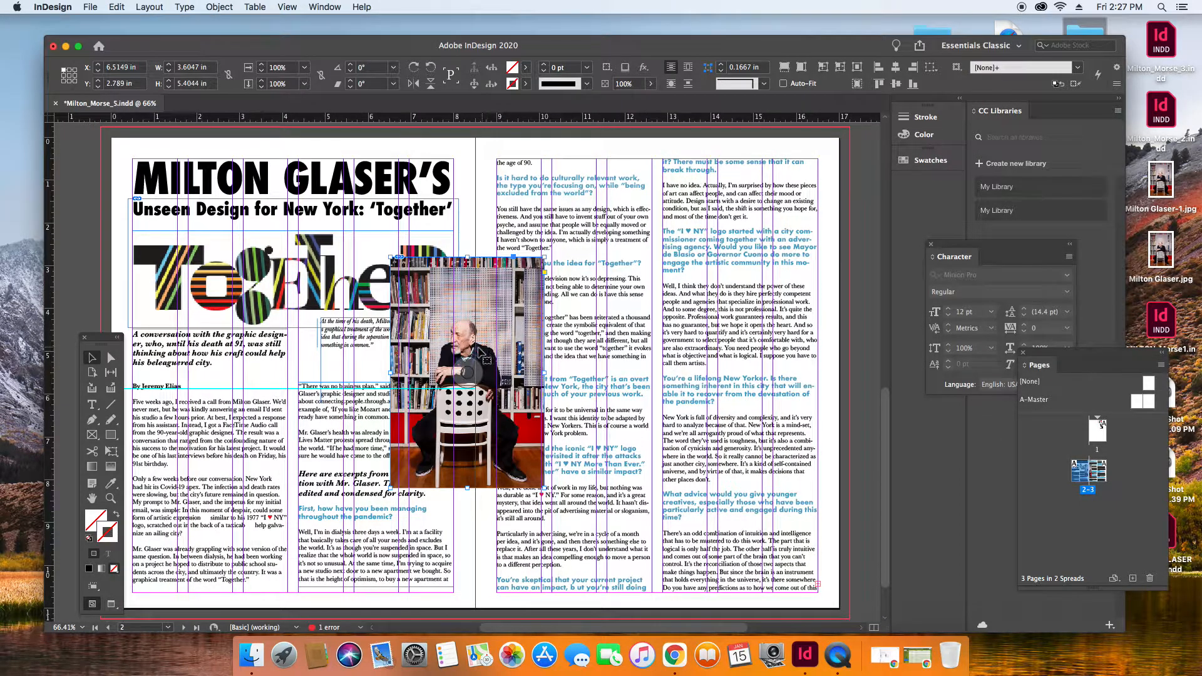
left_click_drag(445, 348, 714, 247)
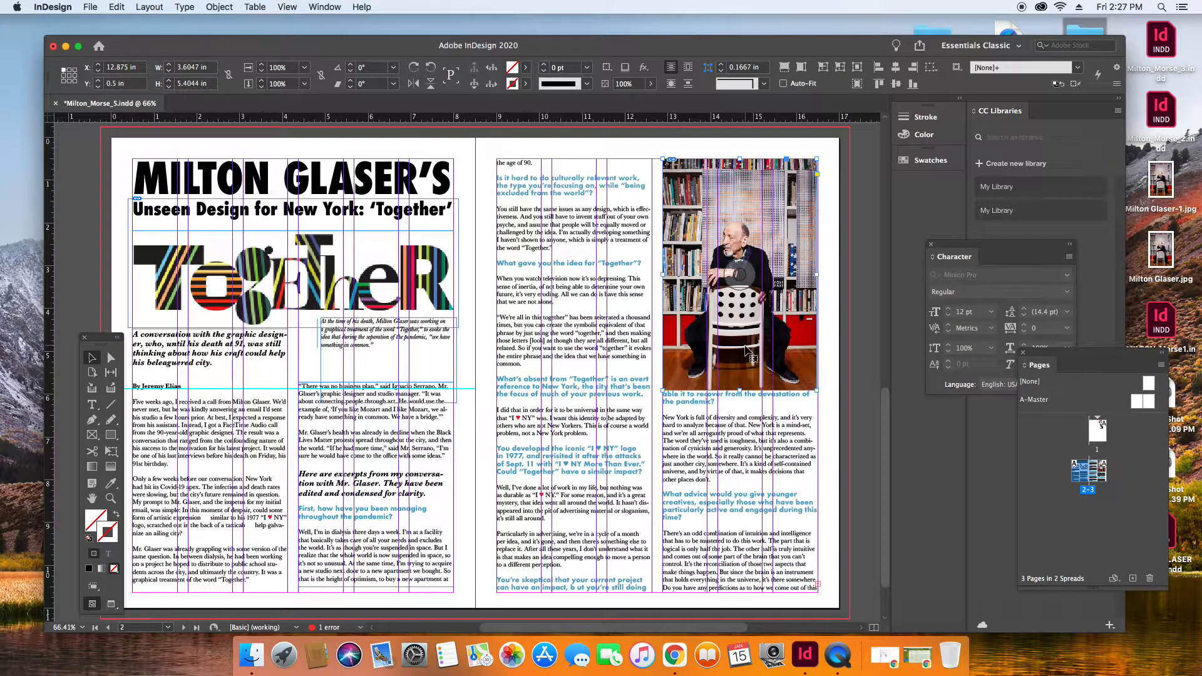
Shorten the text frame behind the portrait from above so it starts below the photo at Y 6.84 in, 3.785 in high.
left_click(624, 300)
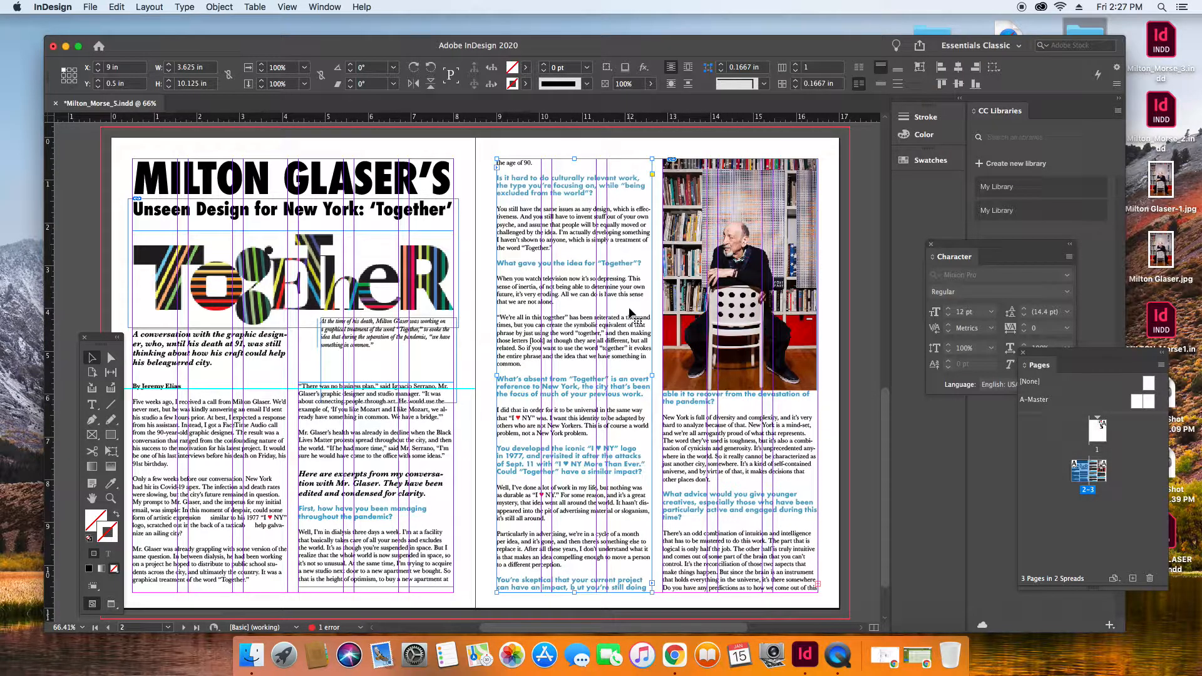
left_click(724, 320)
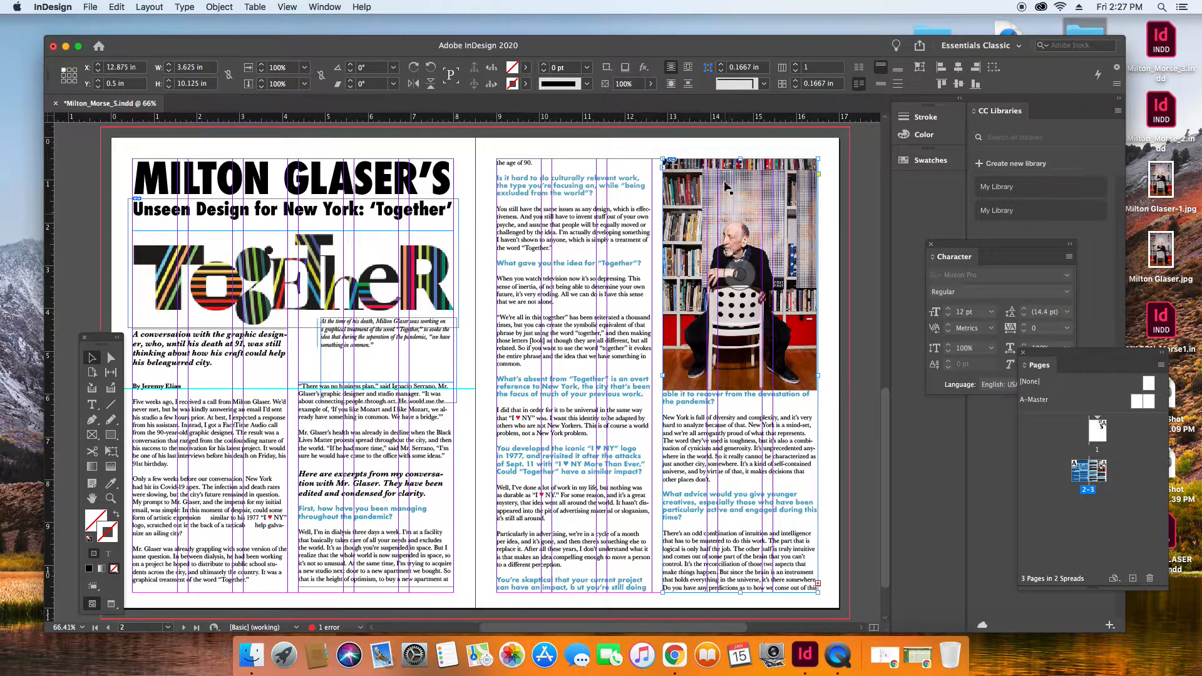
left_click_drag(740, 159, 737, 431)
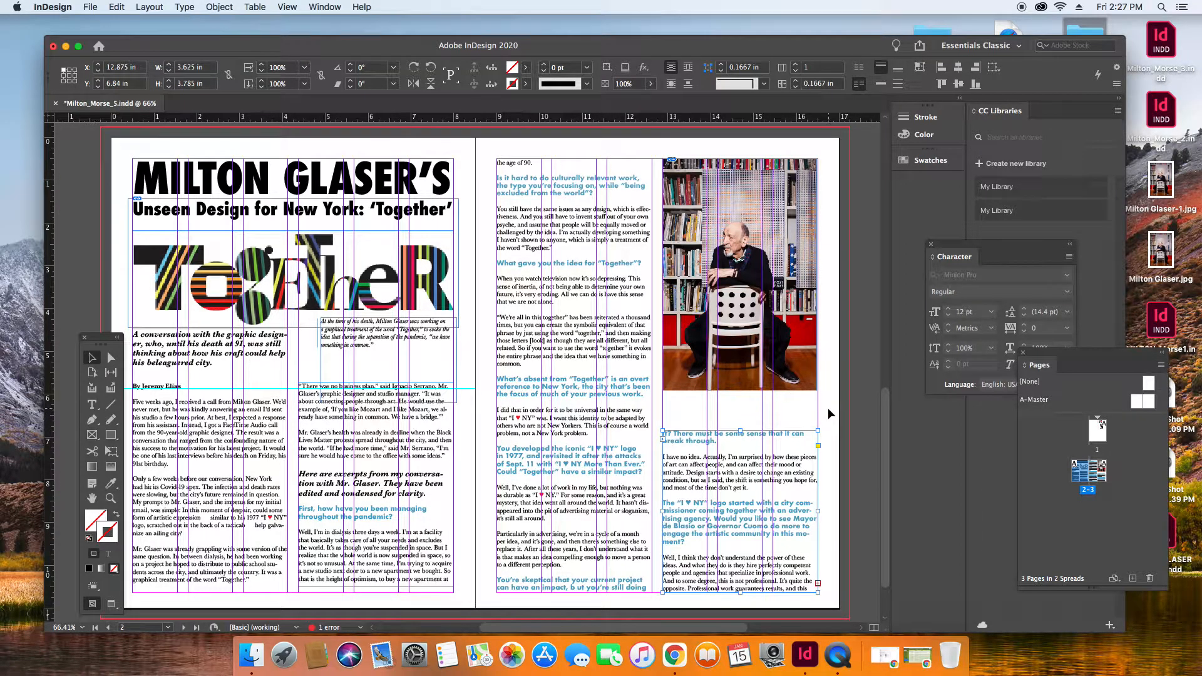
left_click(772, 231)
left_click_drag(770, 226, 779, 239)
left_click(832, 210)
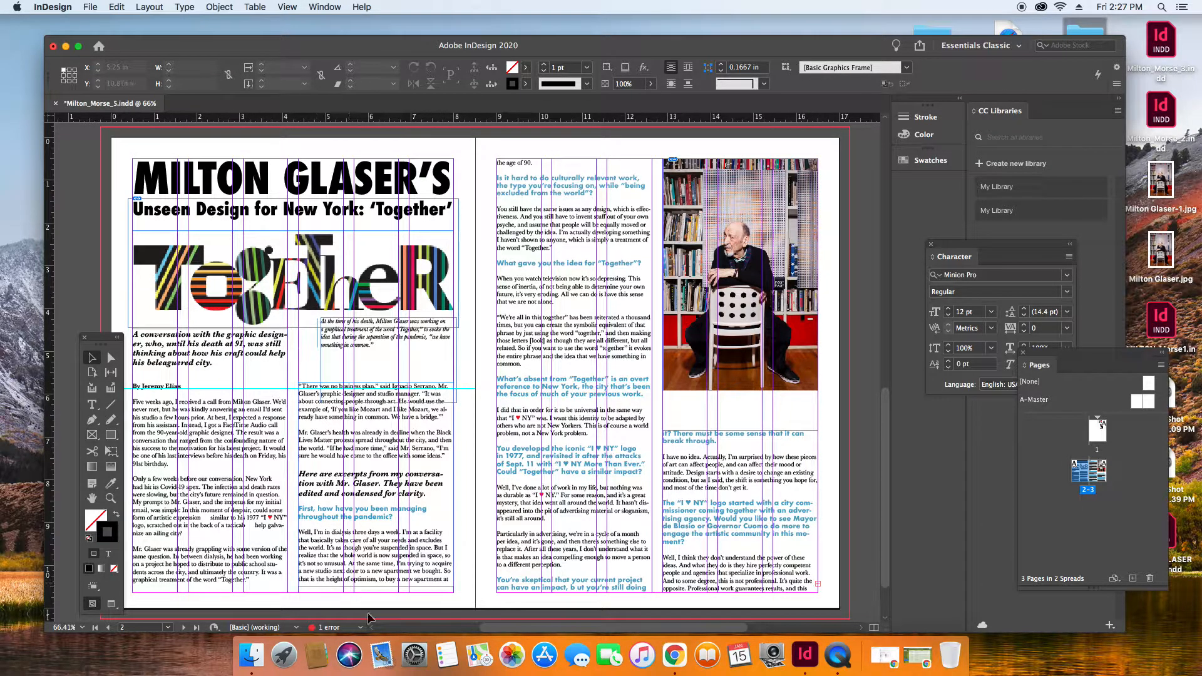
Move the photo caption and photo credit text frames from the pasteboard onto the spread beside page 3.
left_click_drag(540, 629, 443, 645)
left_click(261, 358)
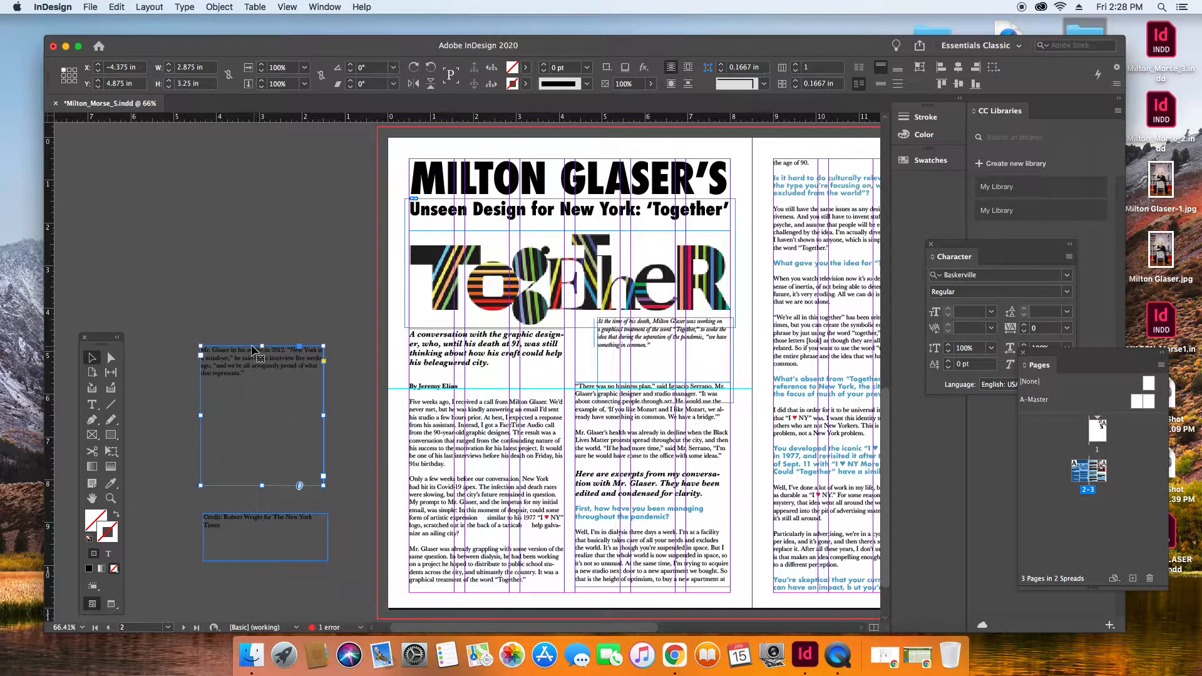
left_click_drag(249, 354, 760, 363)
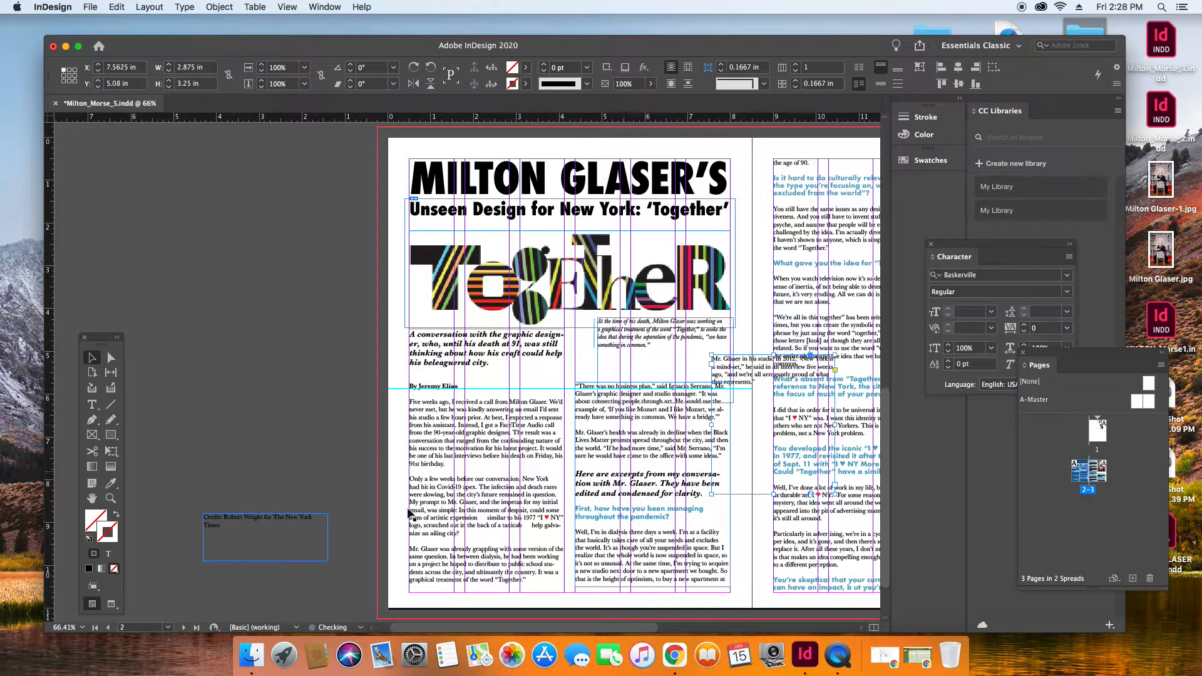
left_click_drag(261, 525, 770, 465)
Place the caption directly below the portrait at X 12.875 in, Y 5.96 in and resize its frame to 3.625 by 0.72 in.
left_click_drag(635, 631, 750, 634)
left_click_drag(376, 362, 608, 407)
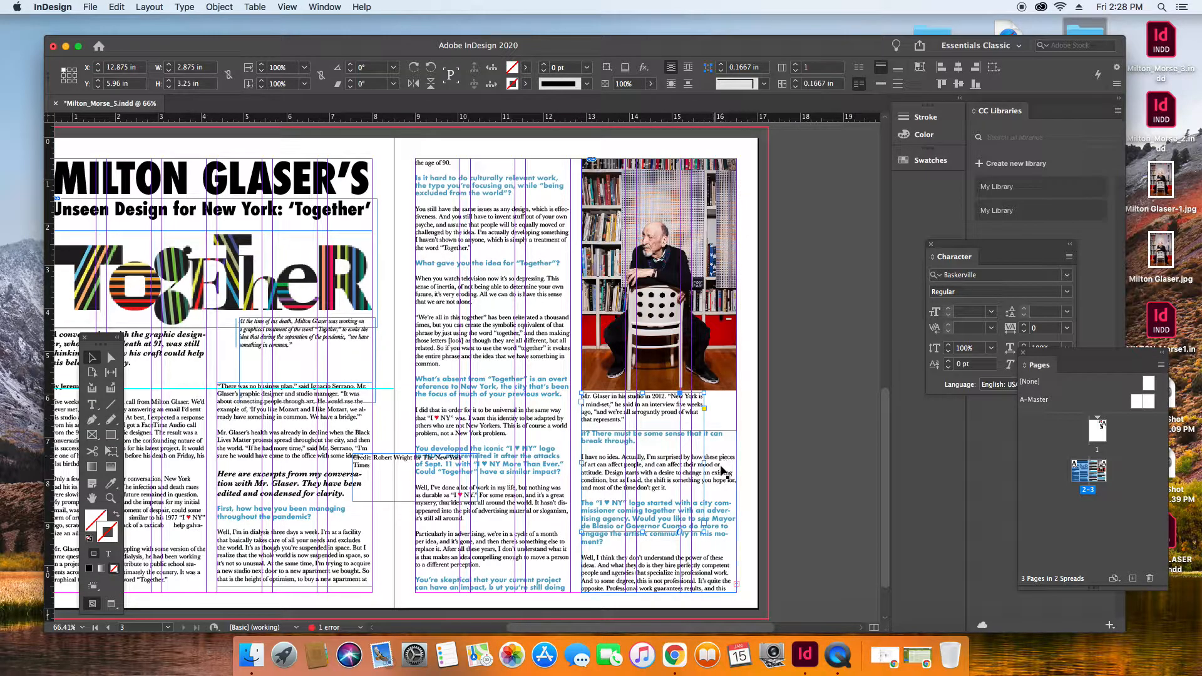
left_click_drag(704, 463, 736, 463)
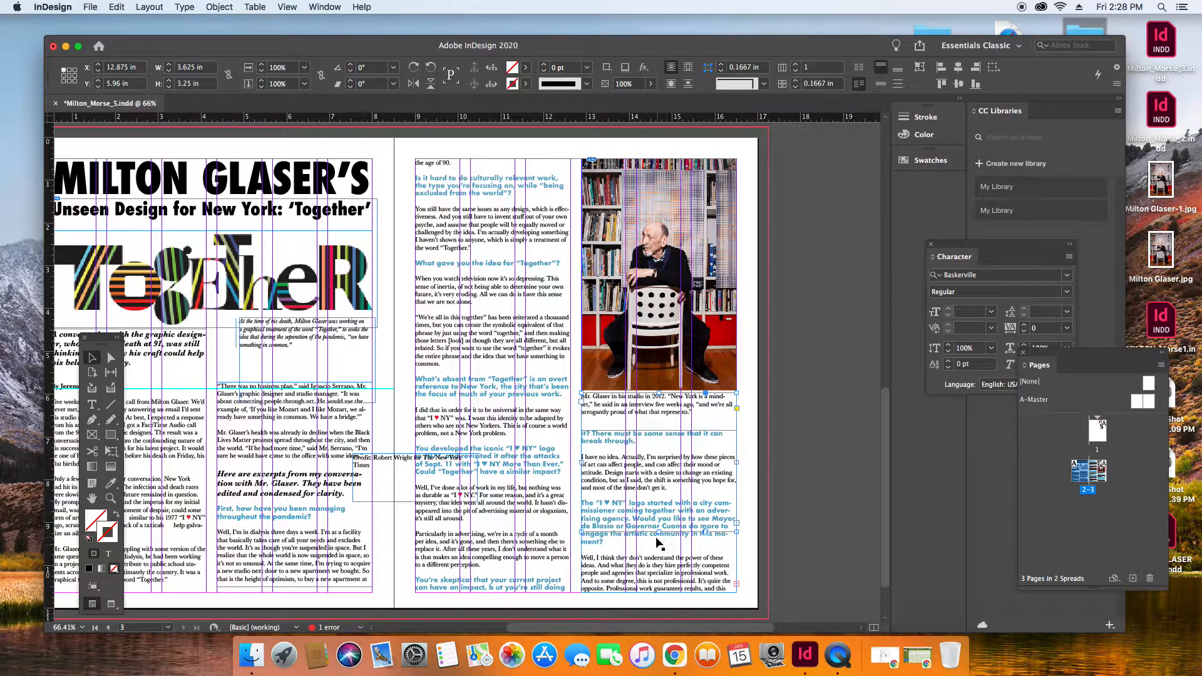
left_click_drag(657, 532, 658, 423)
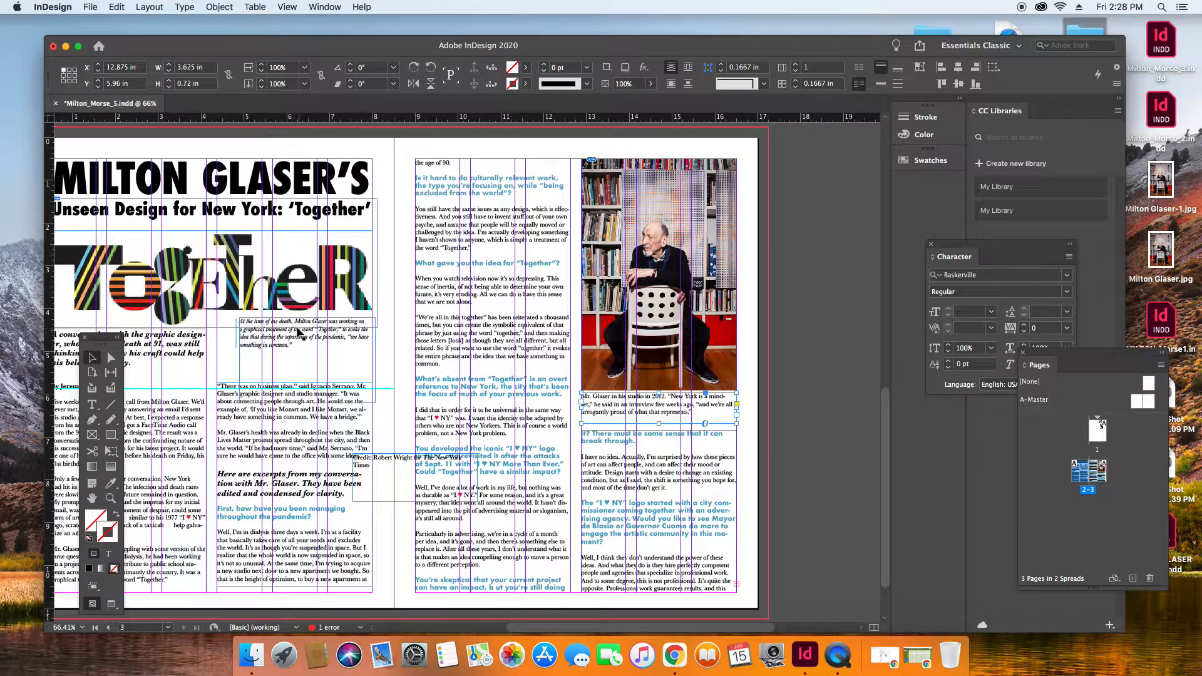
Set the whole photo caption below the portrait in Baskerville Italic.
left_click(91, 405)
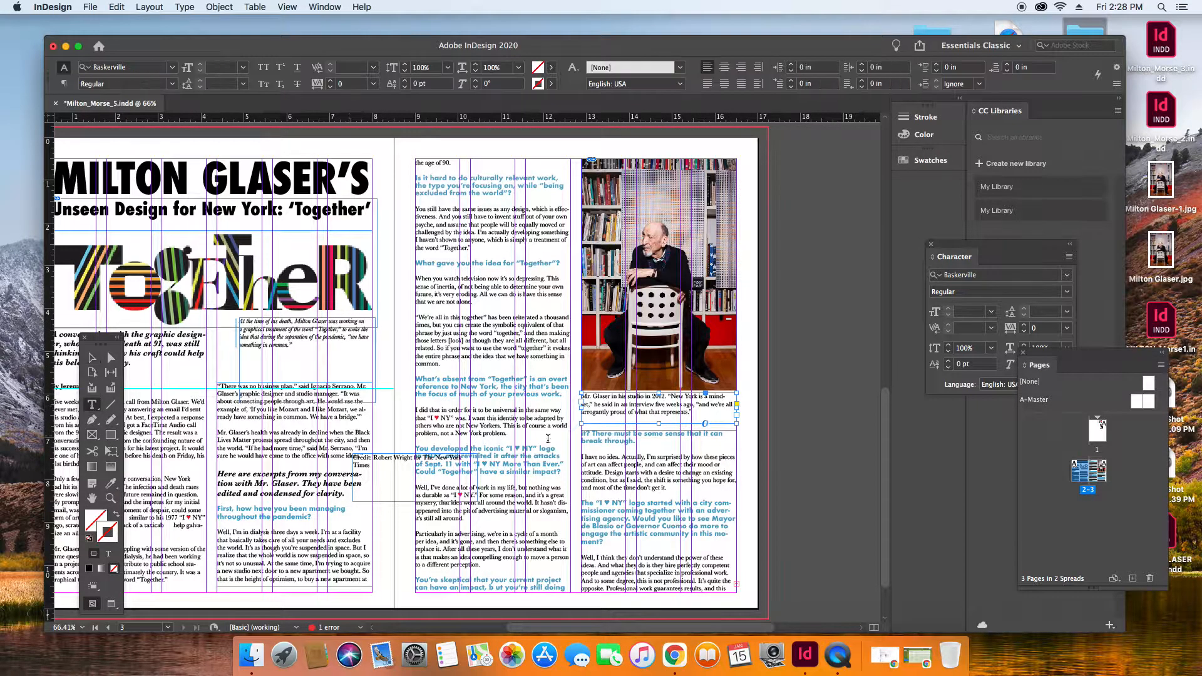
left_click(700, 410)
key("super+a")
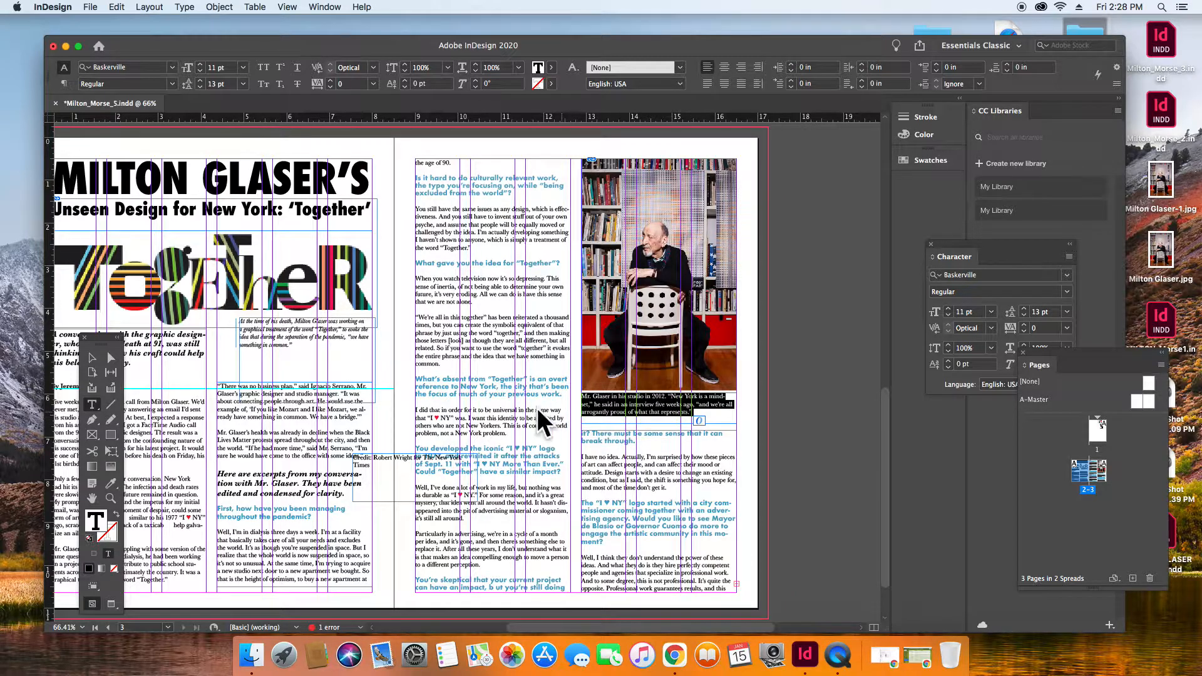
left_click(1066, 291)
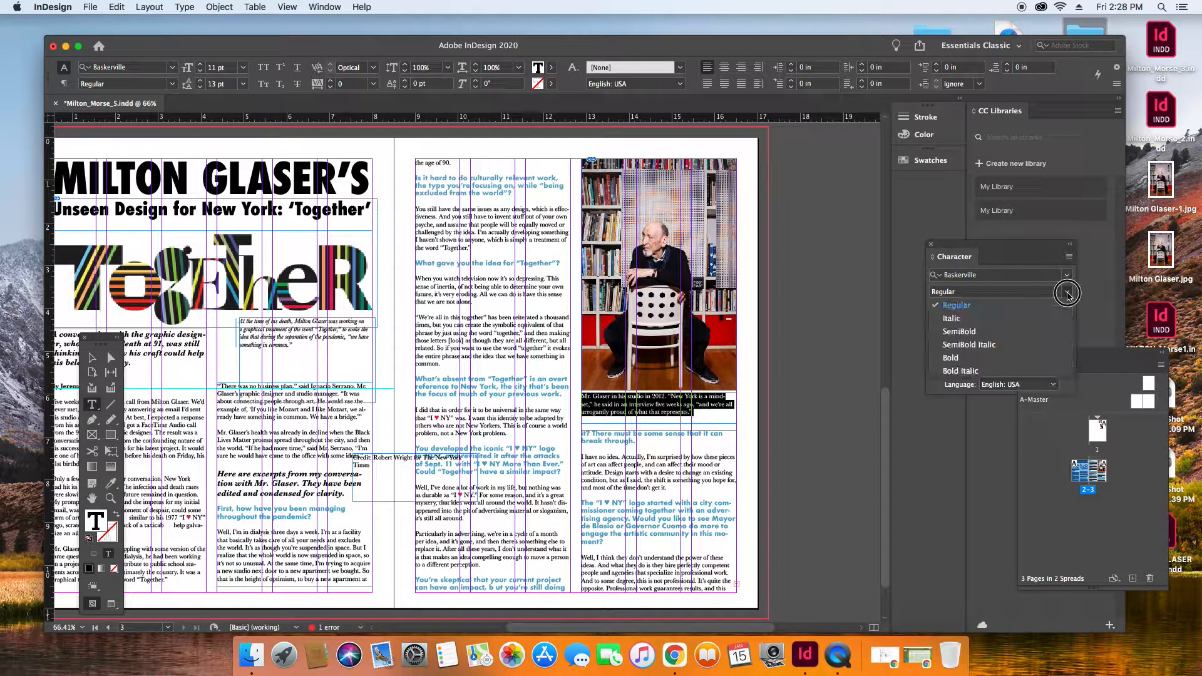
left_click(977, 315)
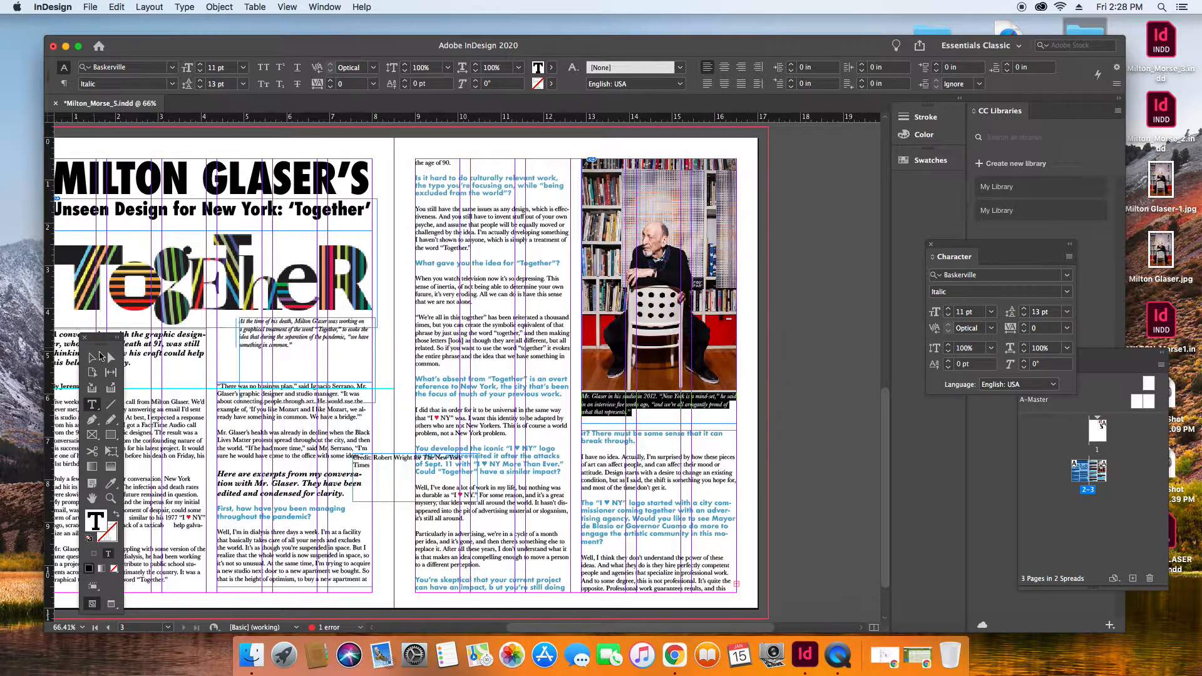
left_click(92, 357)
left_click(801, 375)
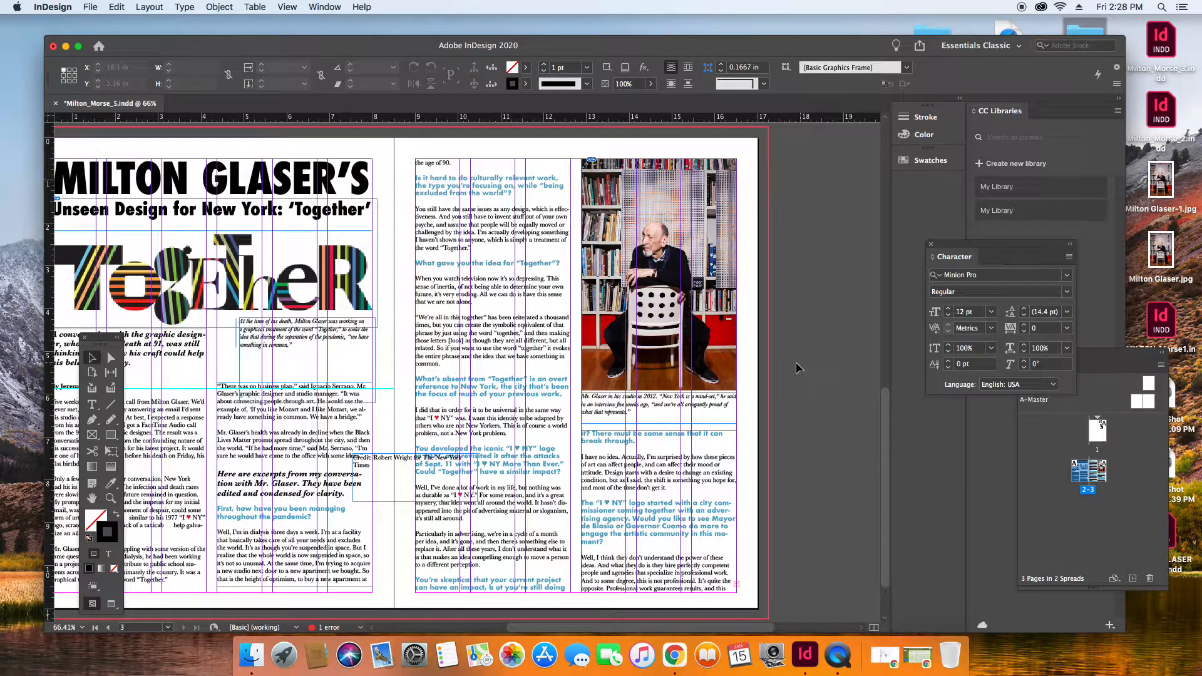
Move the photo credit frame beside the lower part of the portrait, at X 16.61 in, Y 4.425 in.
left_click_drag(386, 463, 711, 329)
key("z")
left_click_drag(661, 309, 836, 423)
left_click(92, 356)
left_click_drag(474, 199, 736, 226)
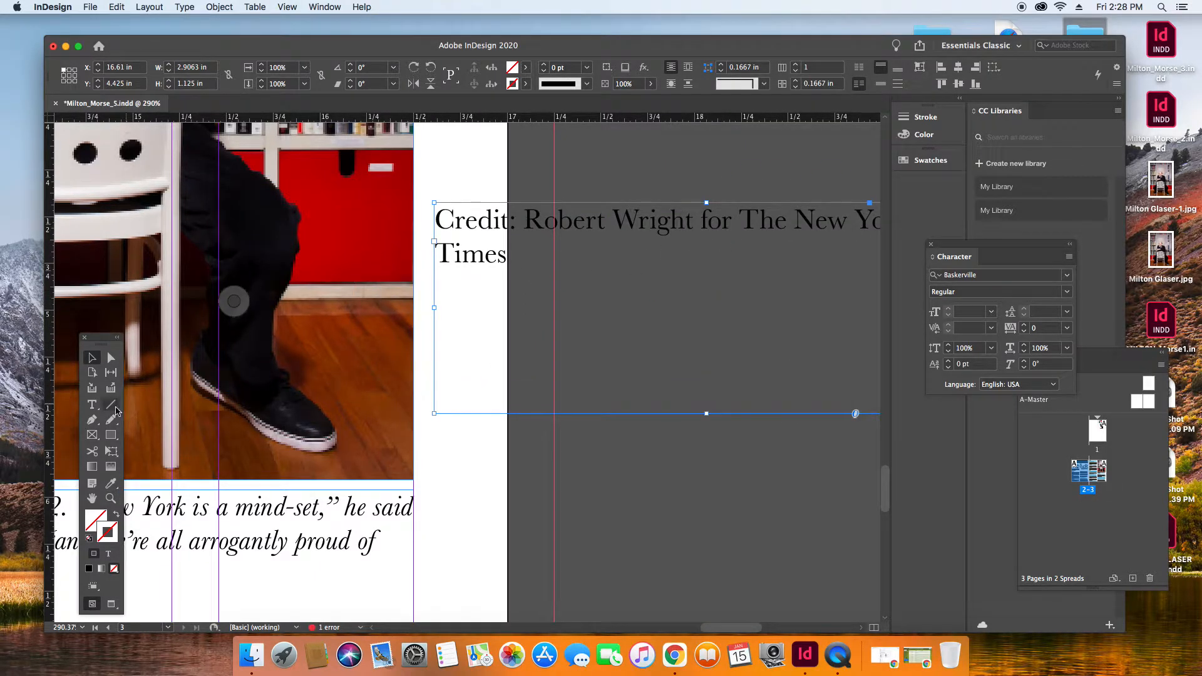
Reduce all of the photo credit text to 6 pt.
left_click(92, 405)
left_click(579, 232)
key("super+a")
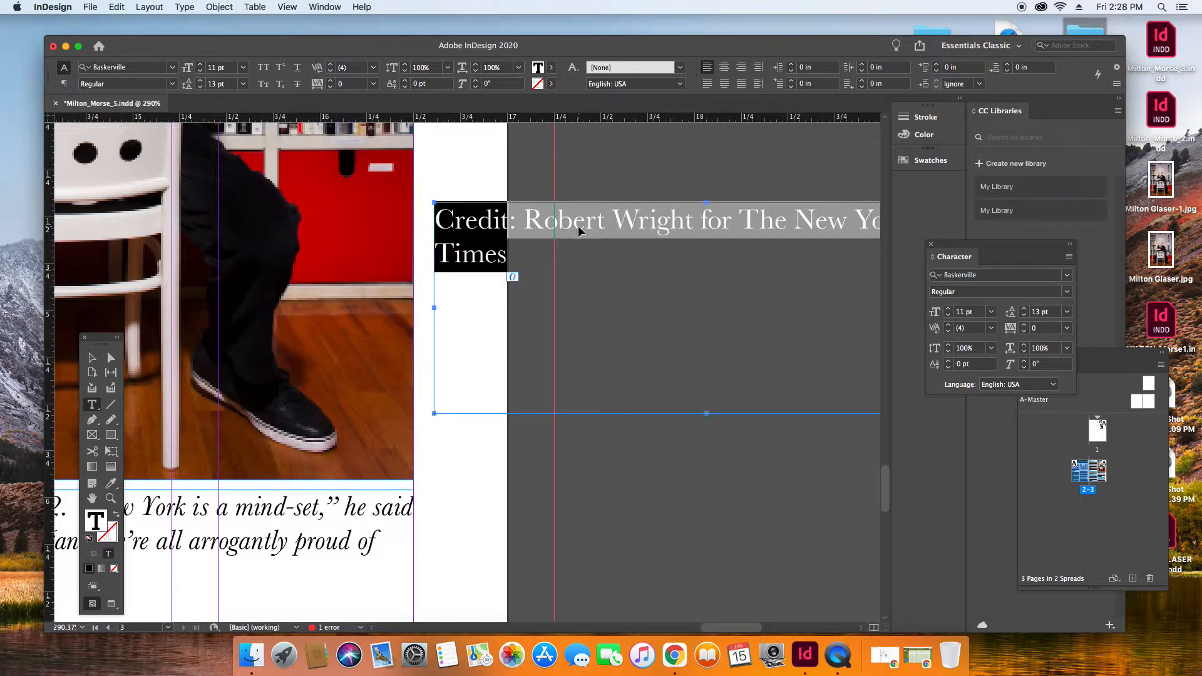
left_click(949, 309)
left_click(949, 309)
left_click(949, 316)
left_click(949, 315)
left_click(949, 316)
left_click(949, 315)
left_click(949, 316)
left_click(948, 316)
left_click(948, 315)
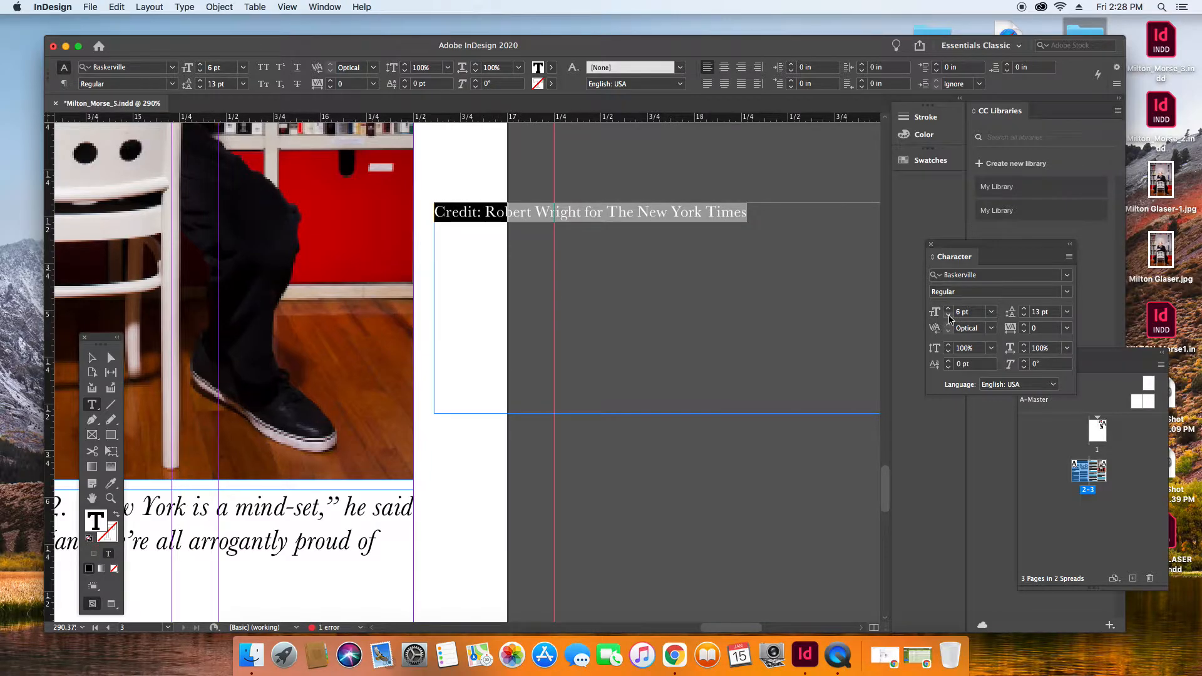
Shrink the photo credit frame around its single line of text to about 1.755 by 0.1675 in.
left_click(91, 357)
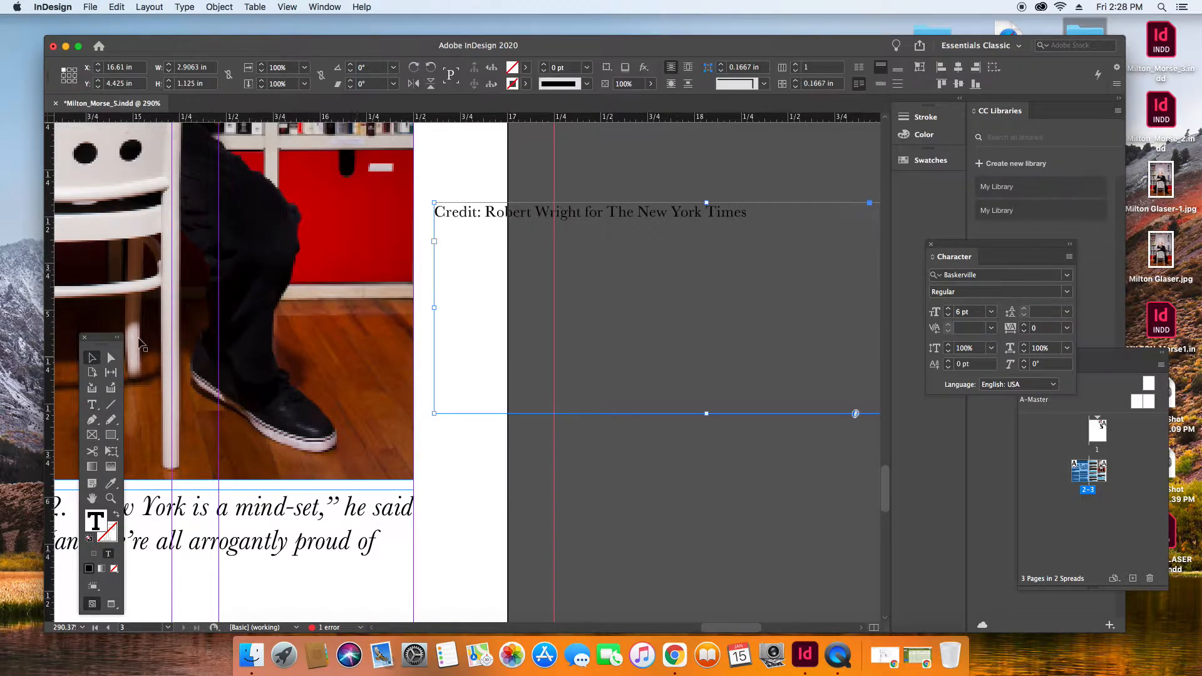
left_click_drag(472, 207, 381, 210)
left_click_drag(617, 418, 362, 257)
left_click_drag(669, 263, 750, 271)
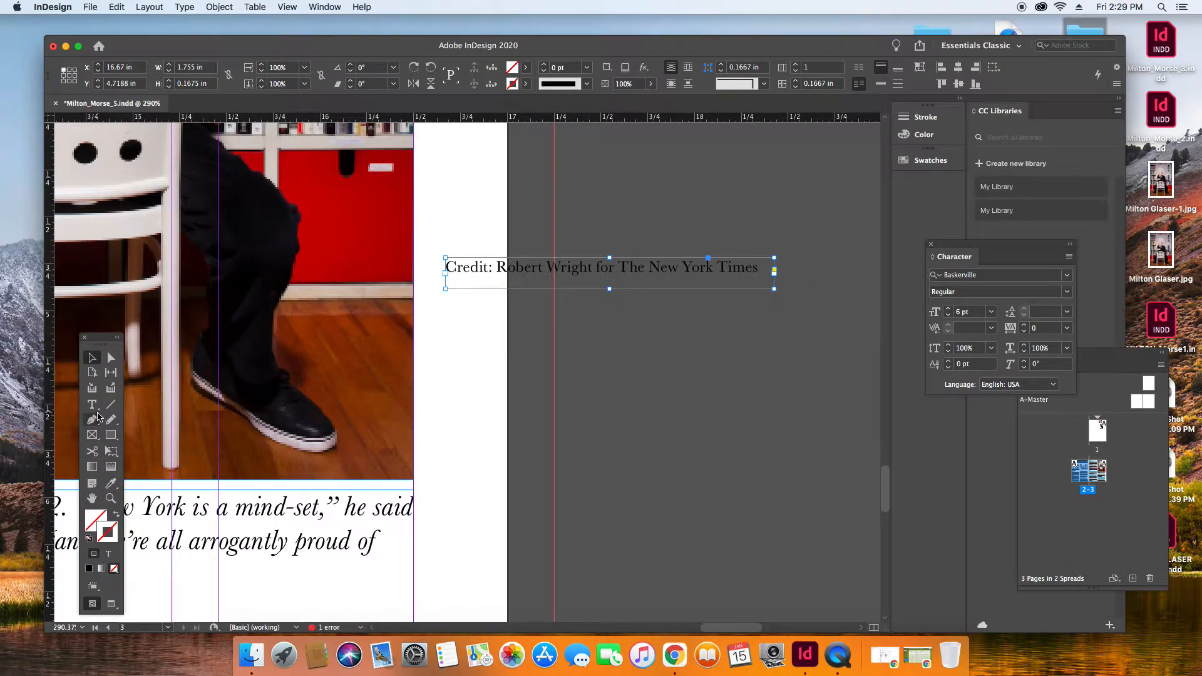
Rotate the photo credit 90° and place it vertically along the portrait's outer edge, at X 16.52 in, Y 5.905 in.
left_click(440, 294)
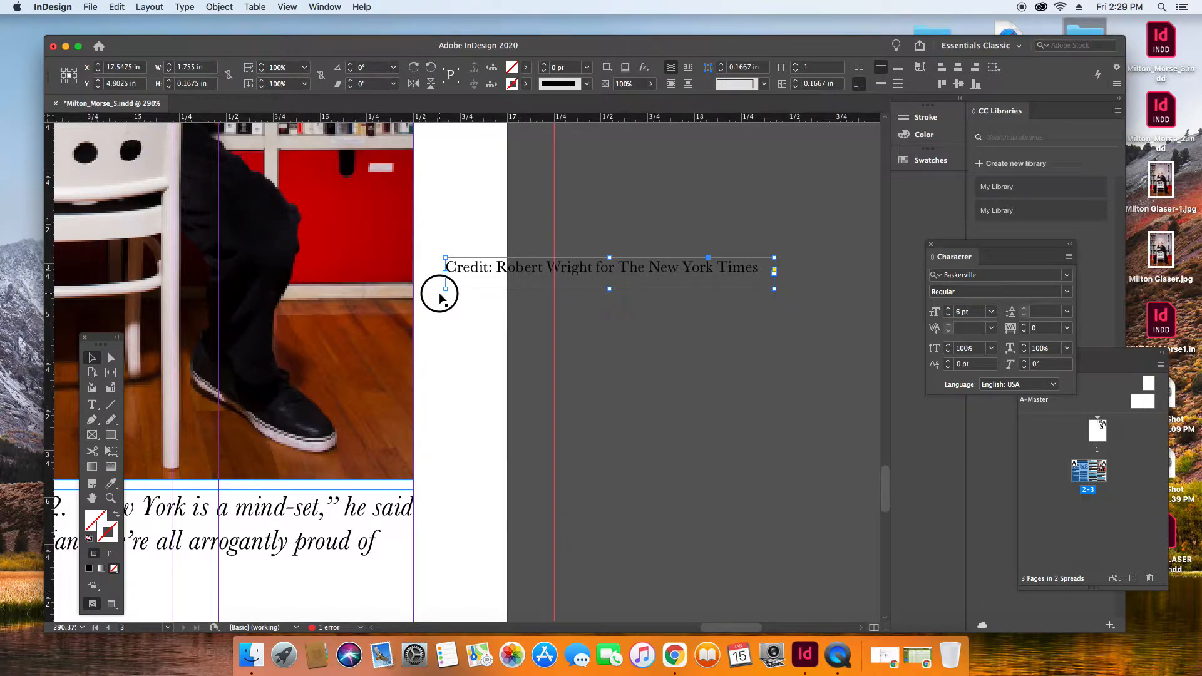
left_click_drag(458, 349, 610, 442)
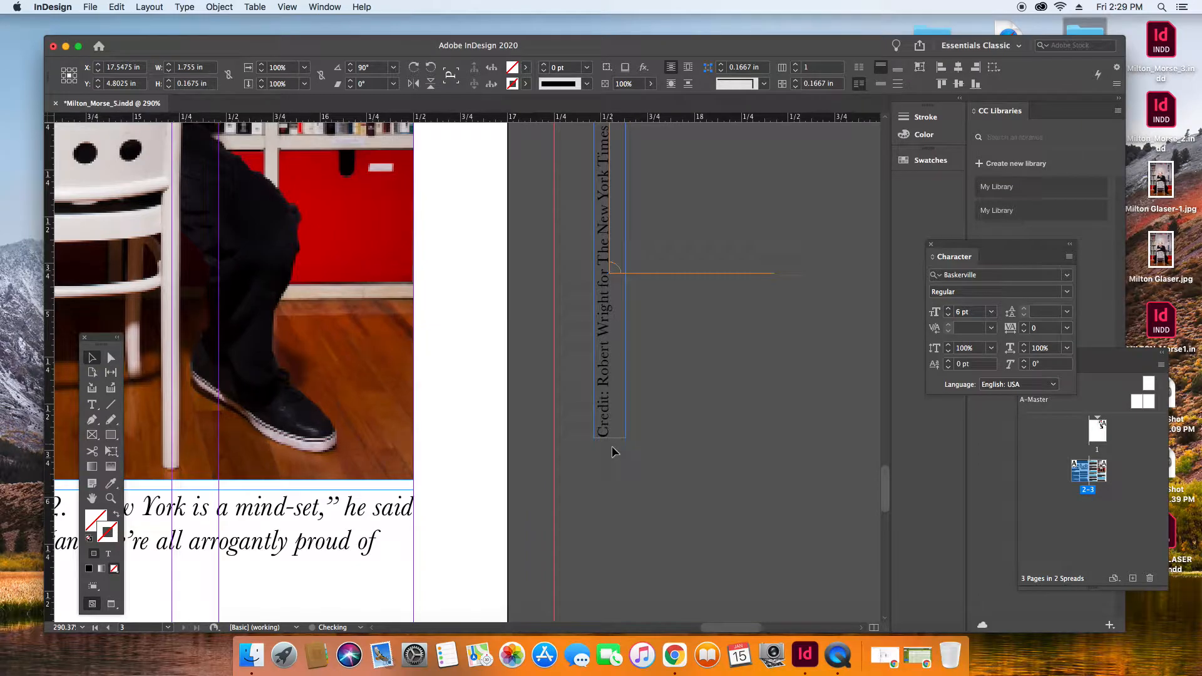
left_click(92, 357)
left_click_drag(605, 257, 430, 301)
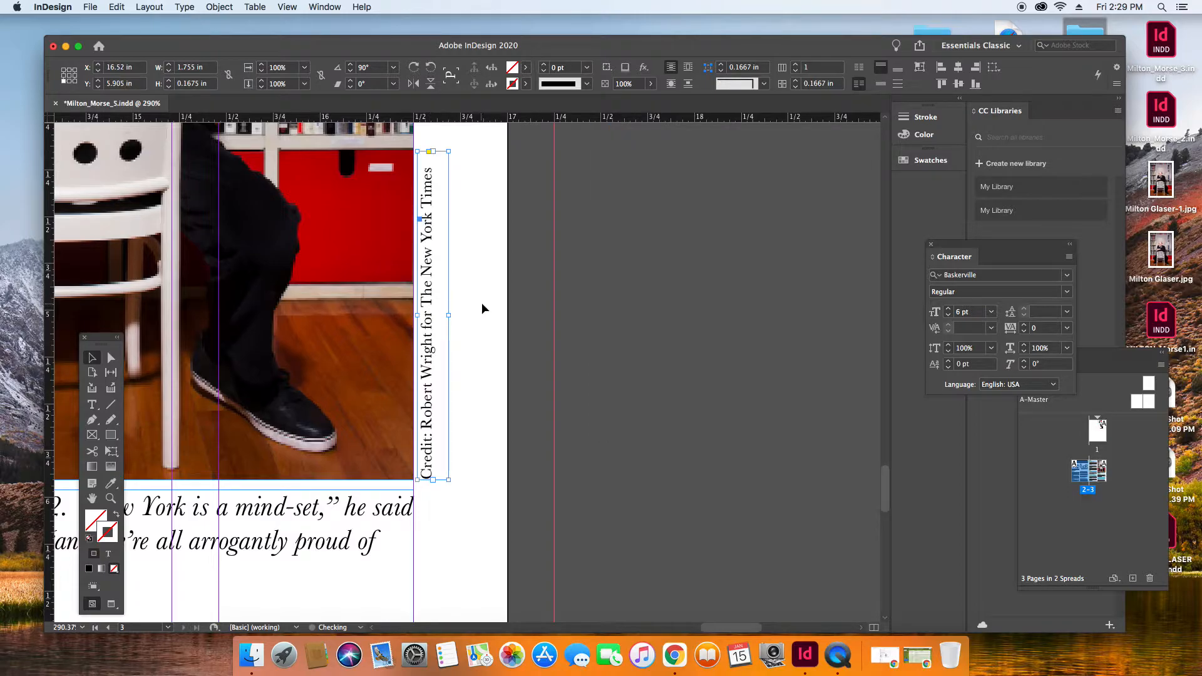
left_click(481, 310)
left_click(433, 306)
key("Down")
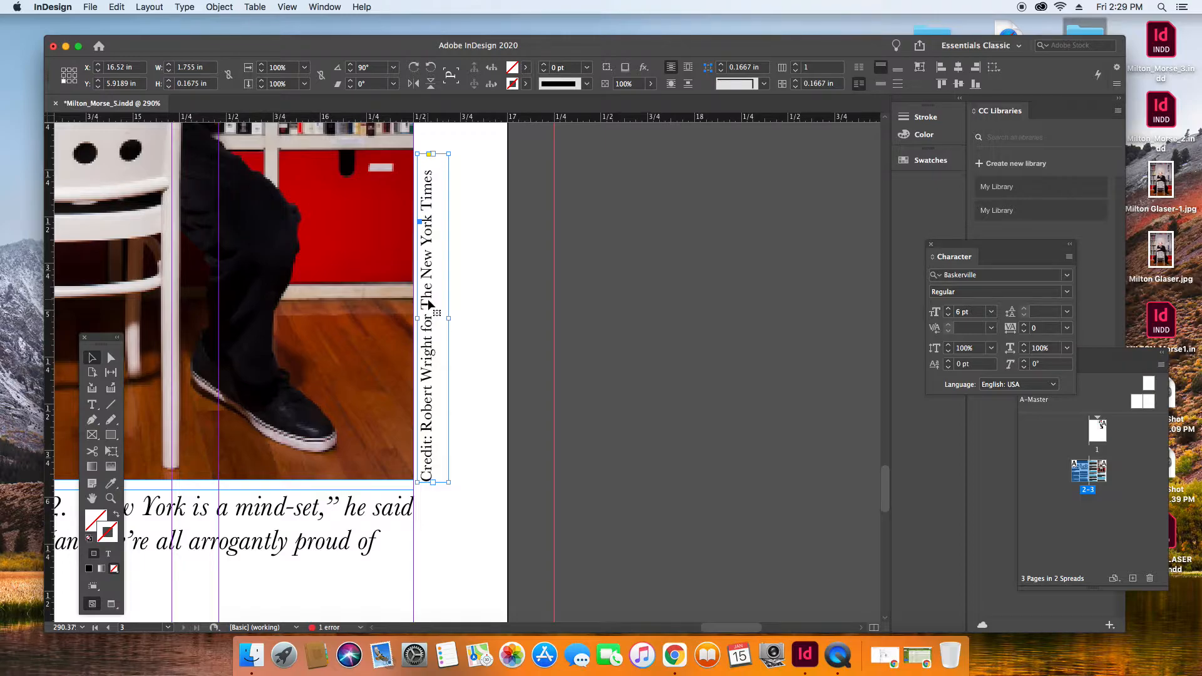
left_click(483, 313)
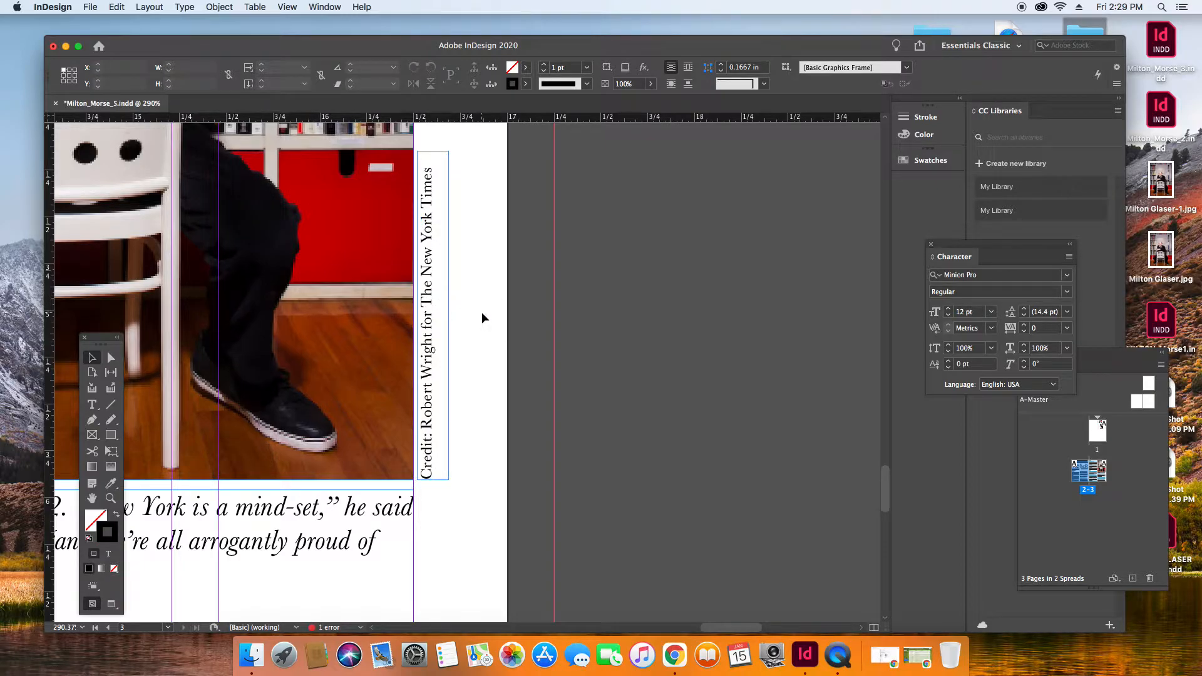
Show the whole spread clear of the floating tools and switch the screen mode to Preview.
left_click(290, 8)
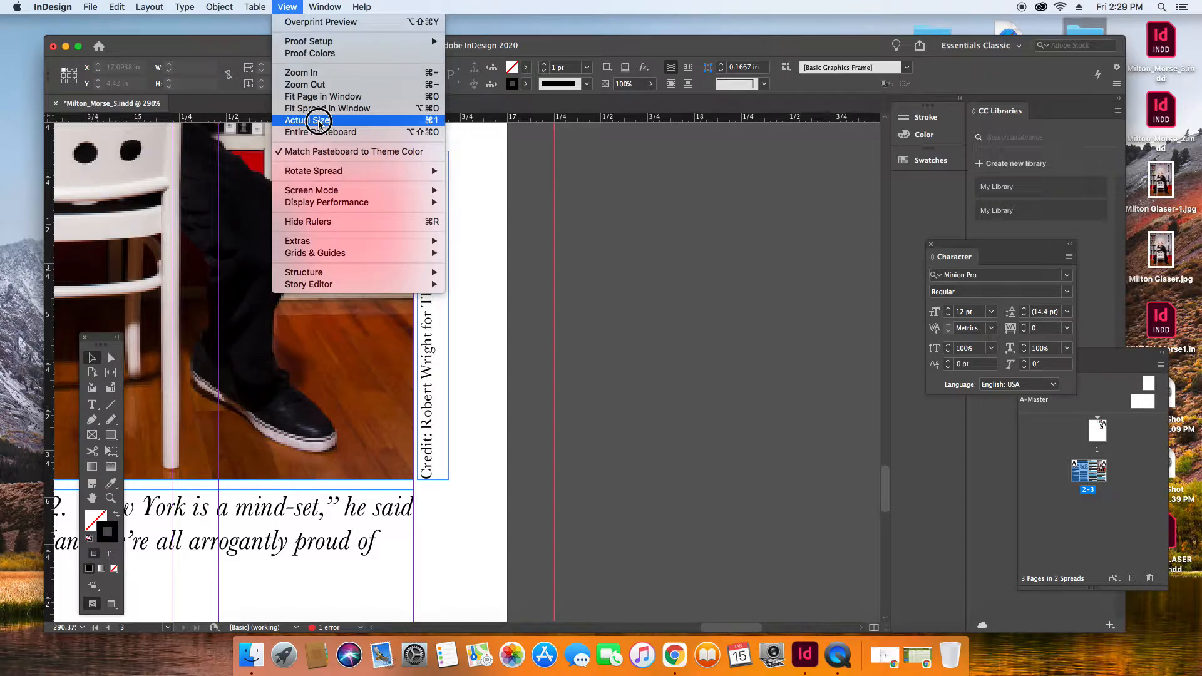
left_click(314, 107)
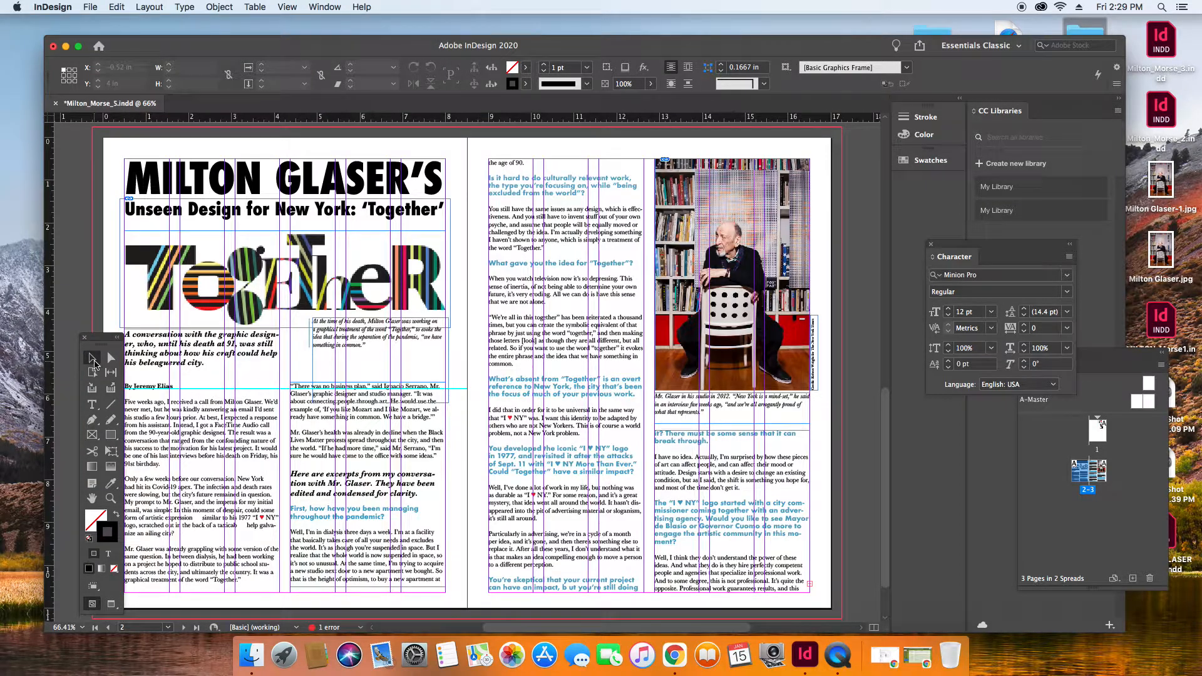
left_click_drag(111, 341, 75, 287)
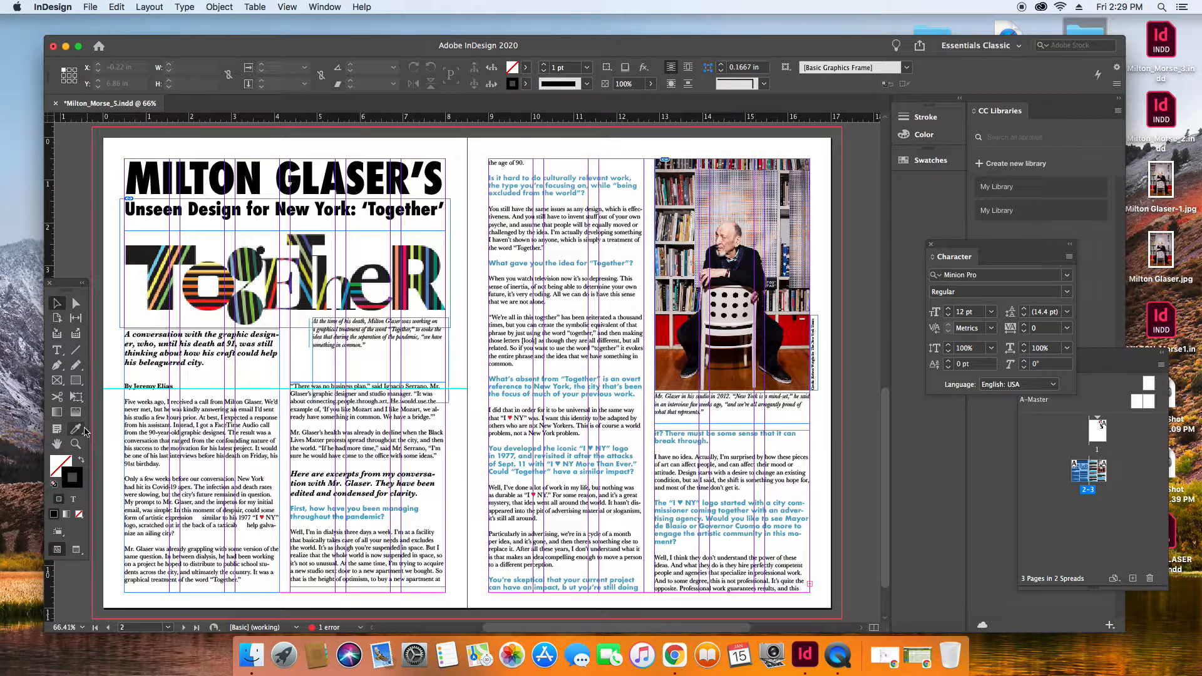
left_click(57, 350)
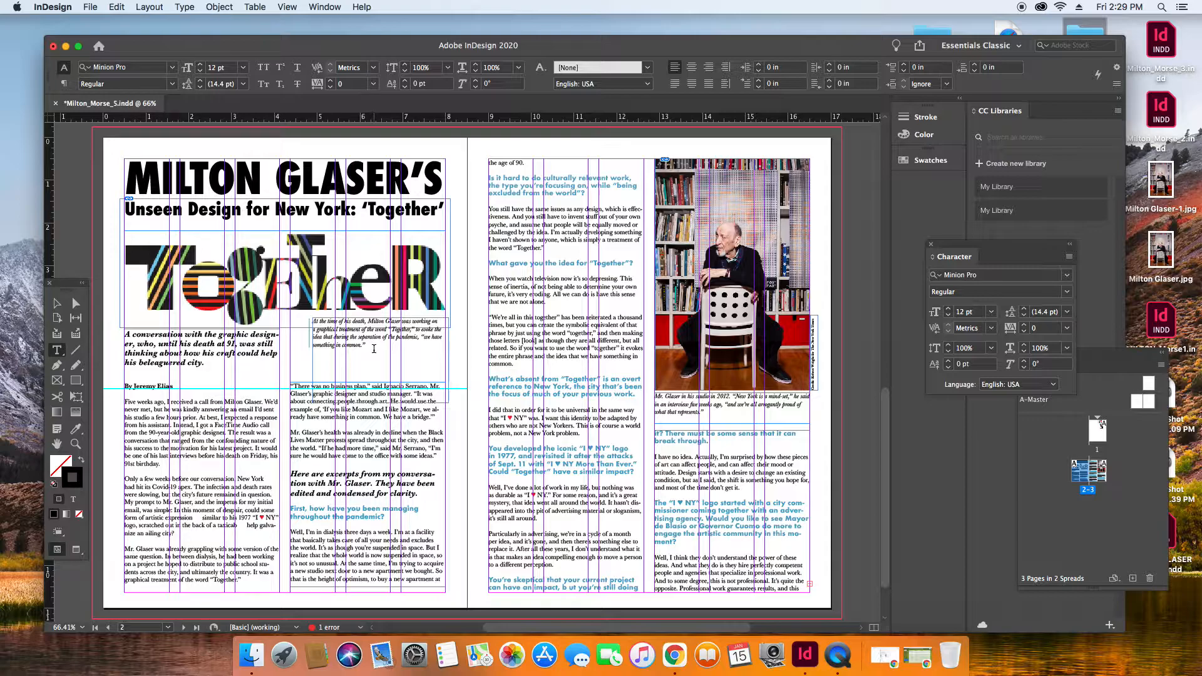
left_click(57, 303)
left_click(287, 8)
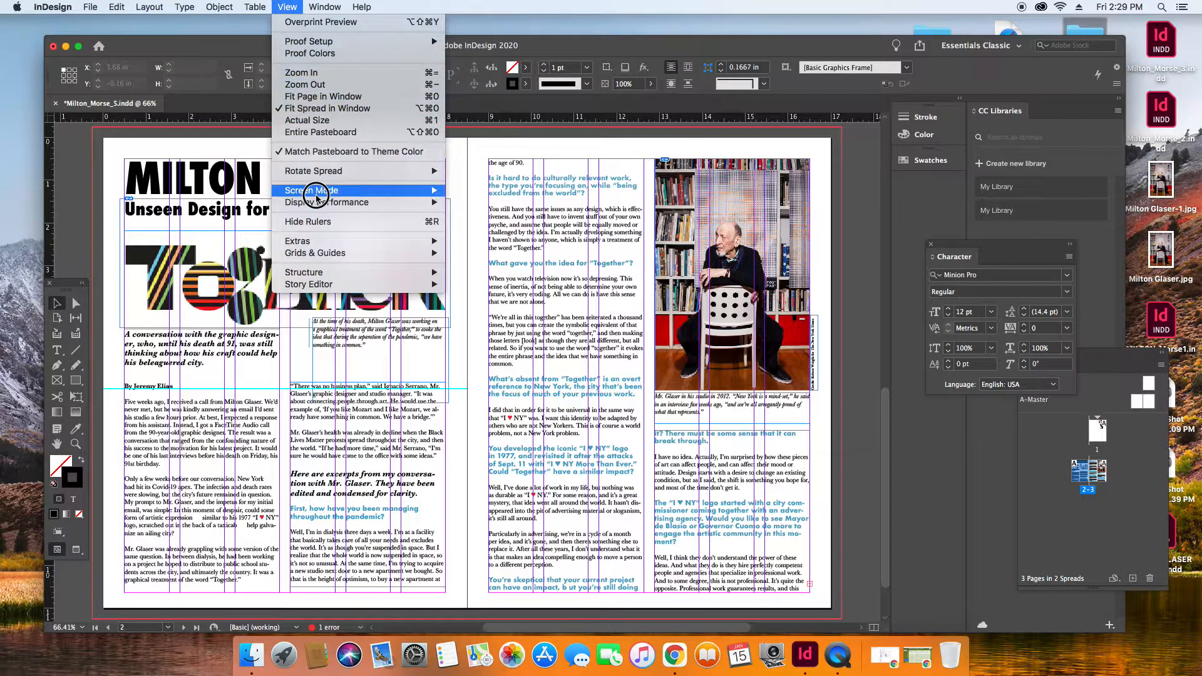
mouse_move(311, 253)
mouse_move(326, 189)
left_click(466, 203)
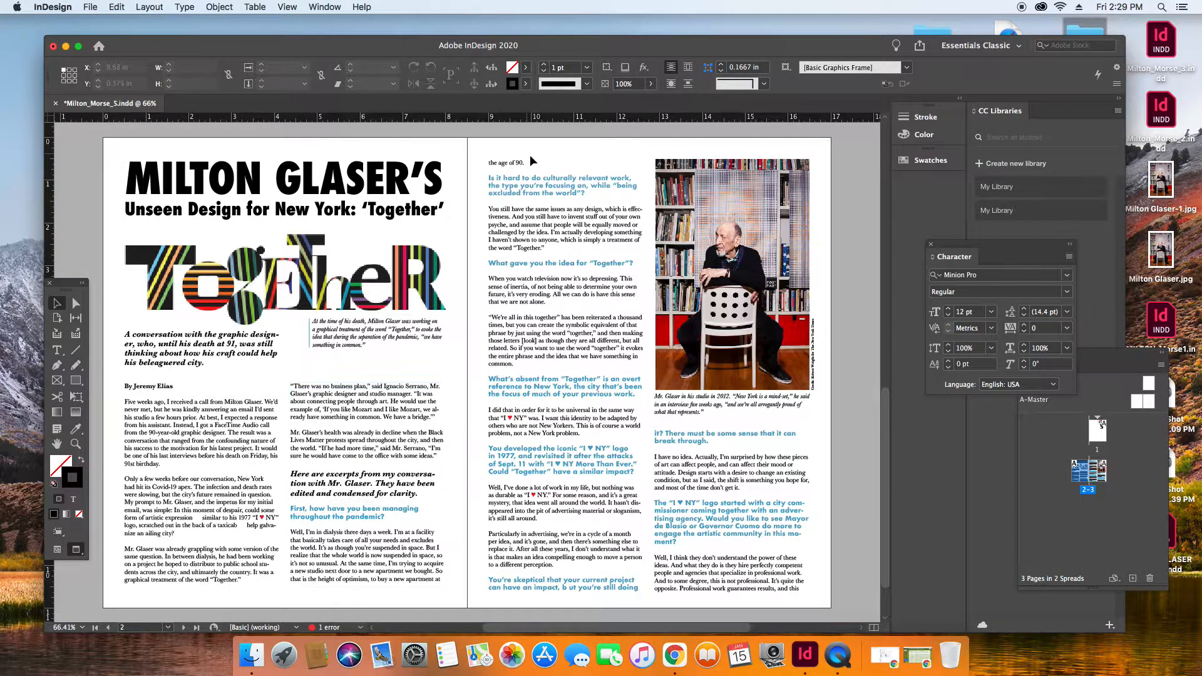
Apply the red heart formatting from the answer below to the first heart in the blue "You developed the iconic" question, using the Eyedropper.
left_click(75, 444)
left_click_drag(480, 422, 645, 506)
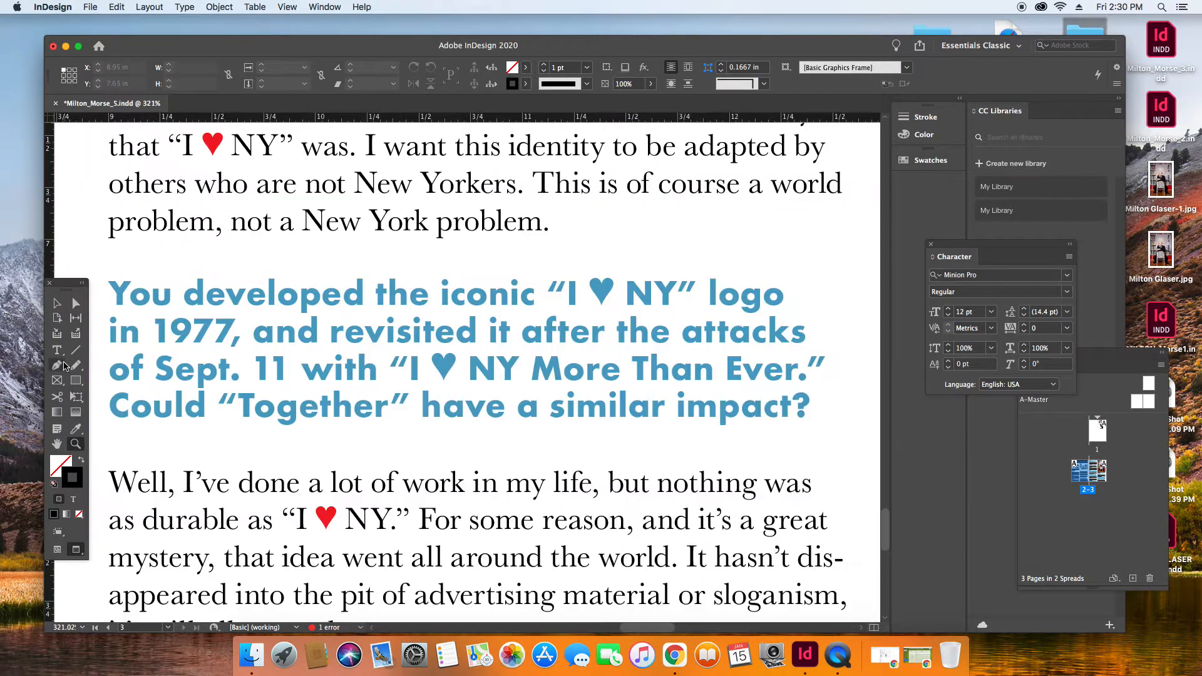
key("t")
double_click(609, 286)
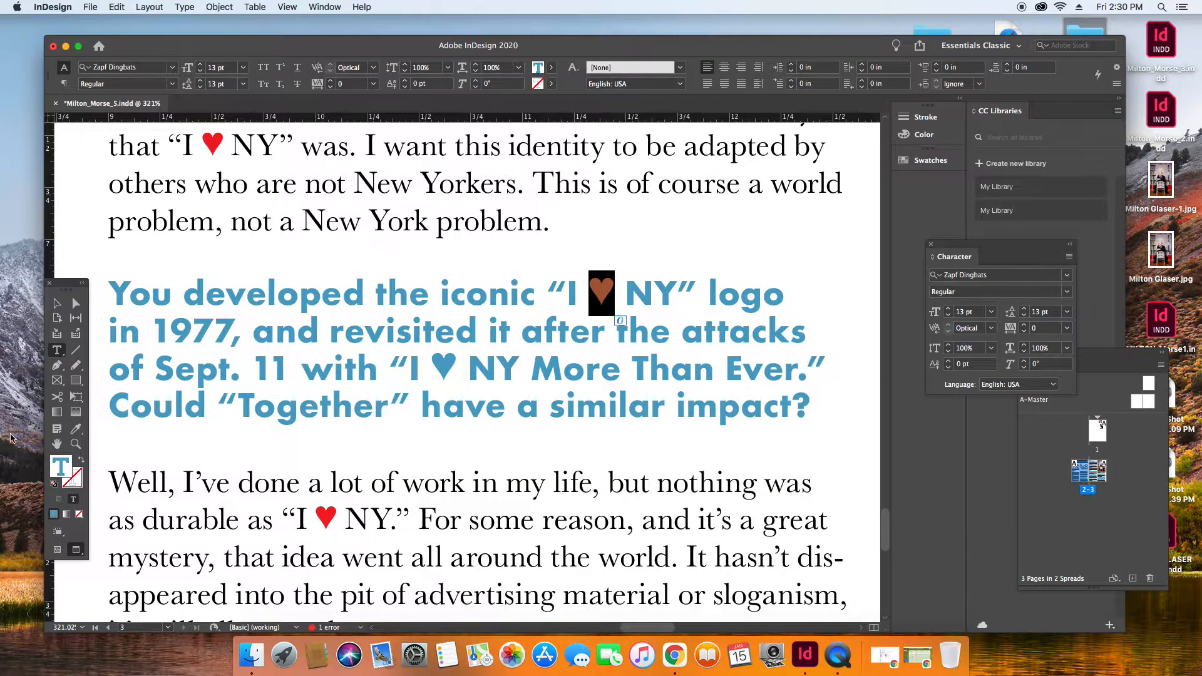
left_click(76, 429)
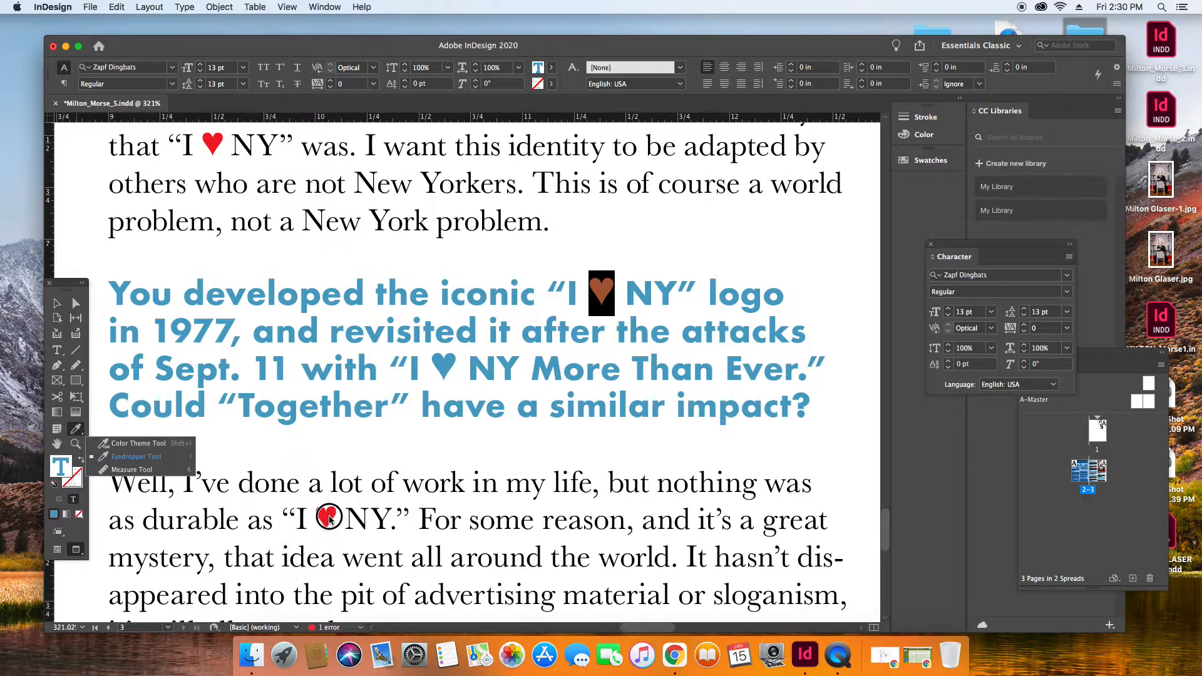
left_click(321, 514)
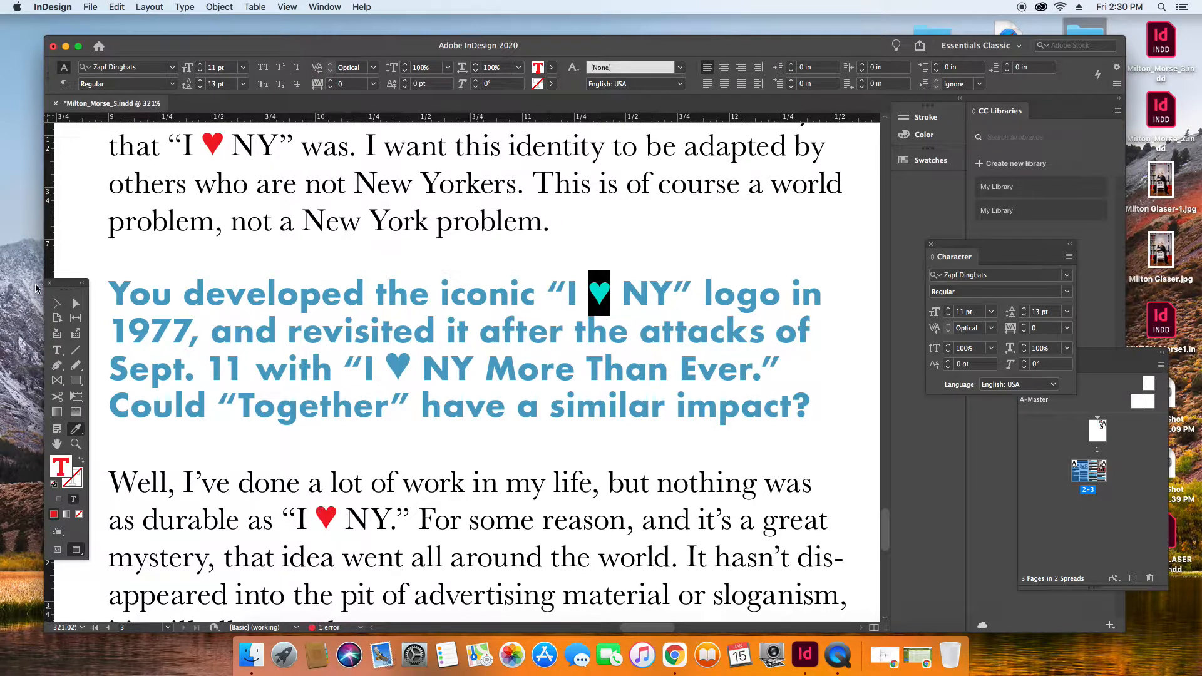
left_click(57, 304)
Replace the second heart in the blue question, before "NY More Than Ever", with a pasted copy of a red heart.
left_click(57, 350)
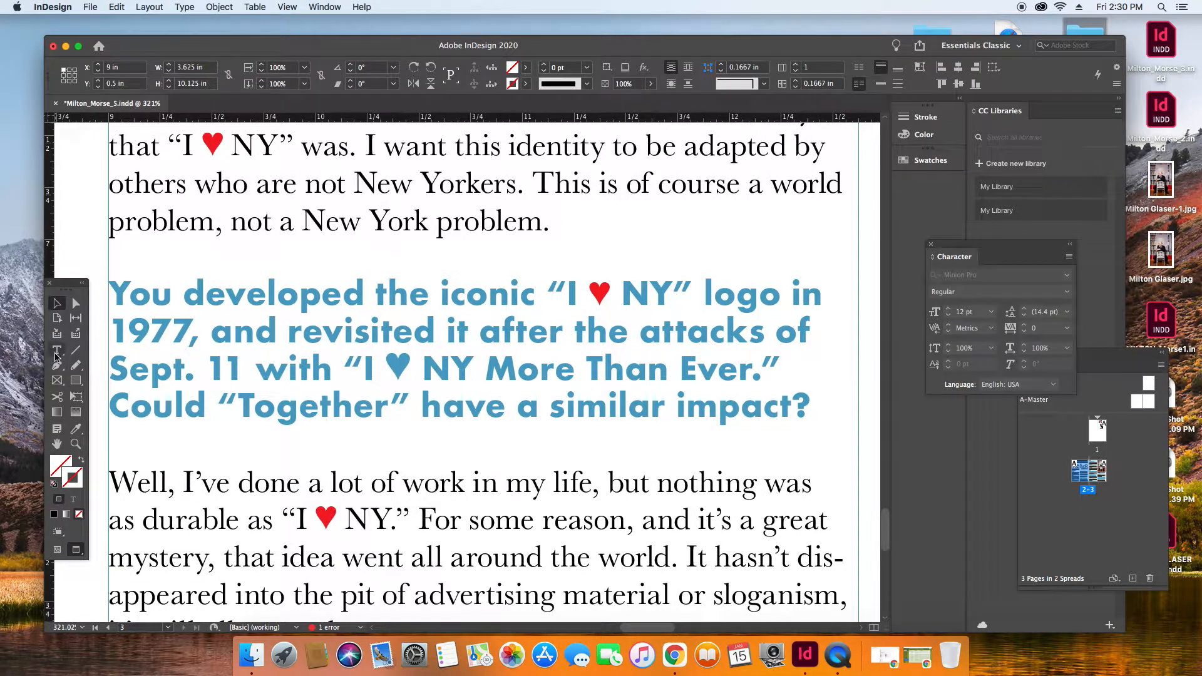
double_click(408, 363)
key("super+c")
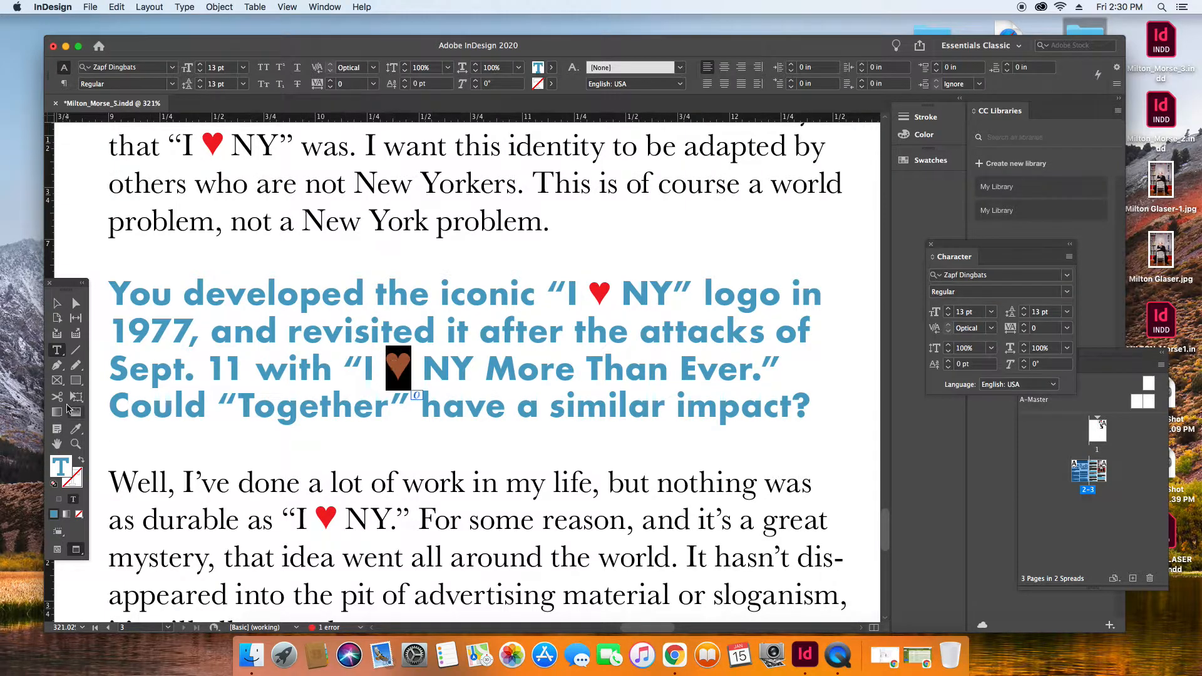
double_click(596, 297)
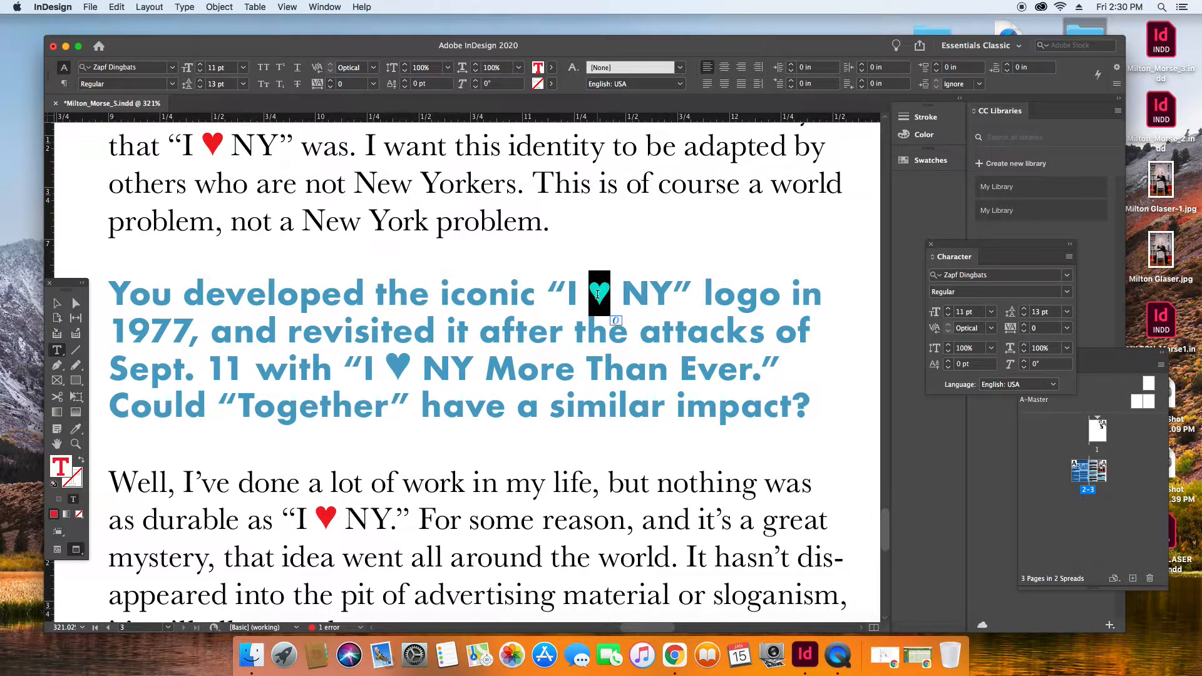
double_click(327, 520)
left_click(338, 521)
double_click(399, 366)
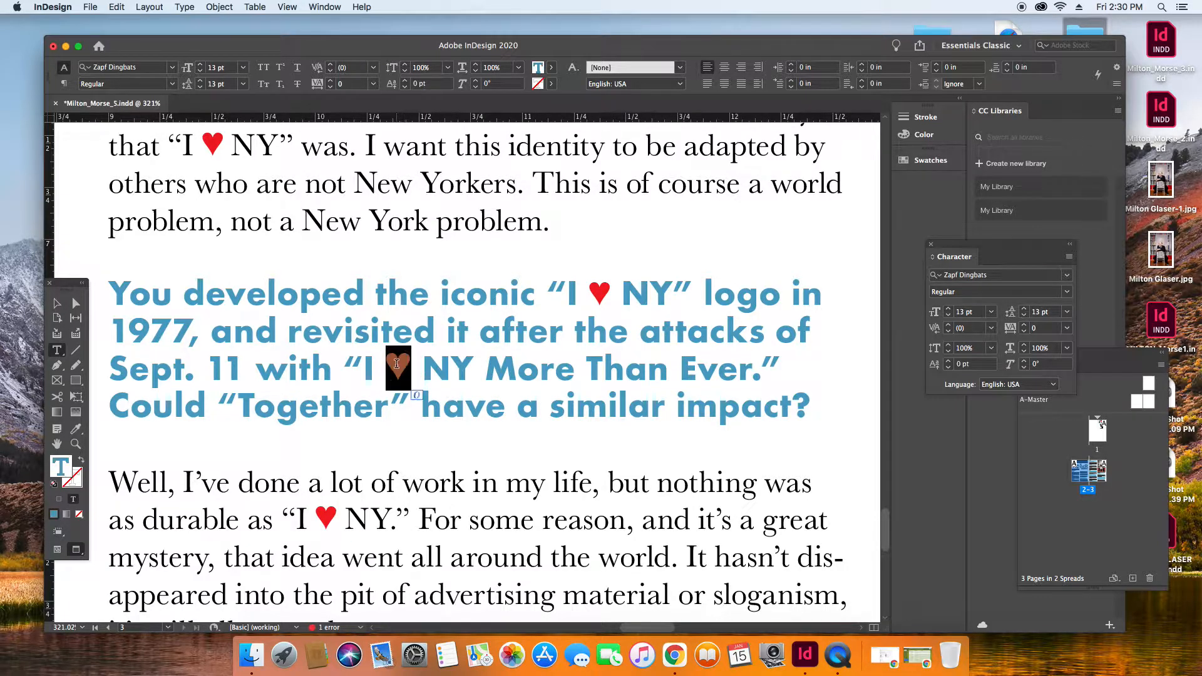
key("super+v")
key("super+z")
key("super+shift+z")
Set both red hearts in the blue "You developed the iconic" question to 13 pt and fit the spread in the window.
double_click(600, 292)
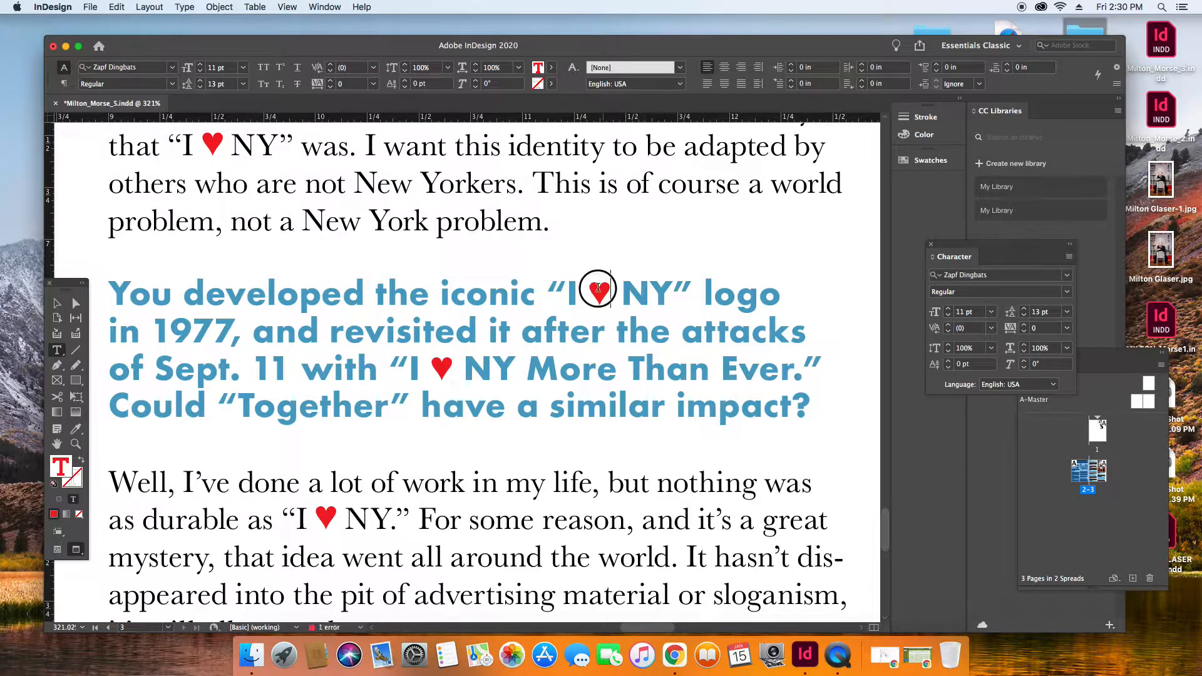
left_click(949, 309)
left_click(948, 310)
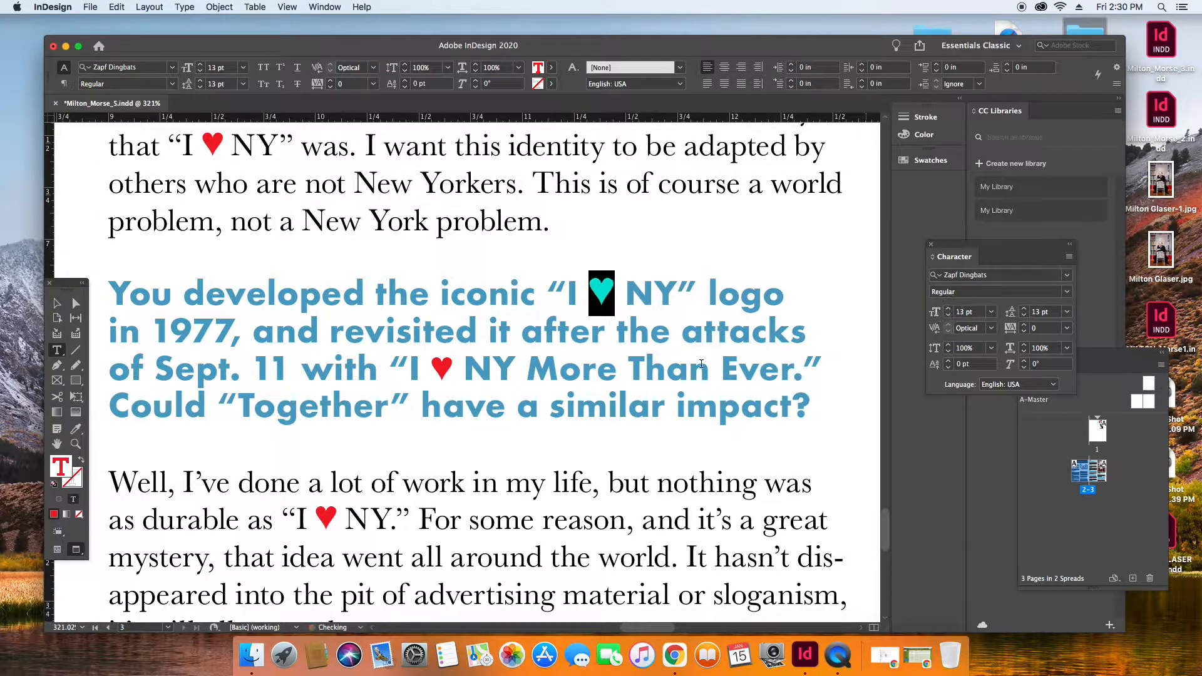
left_click_drag(450, 375, 436, 372)
key("super+c")
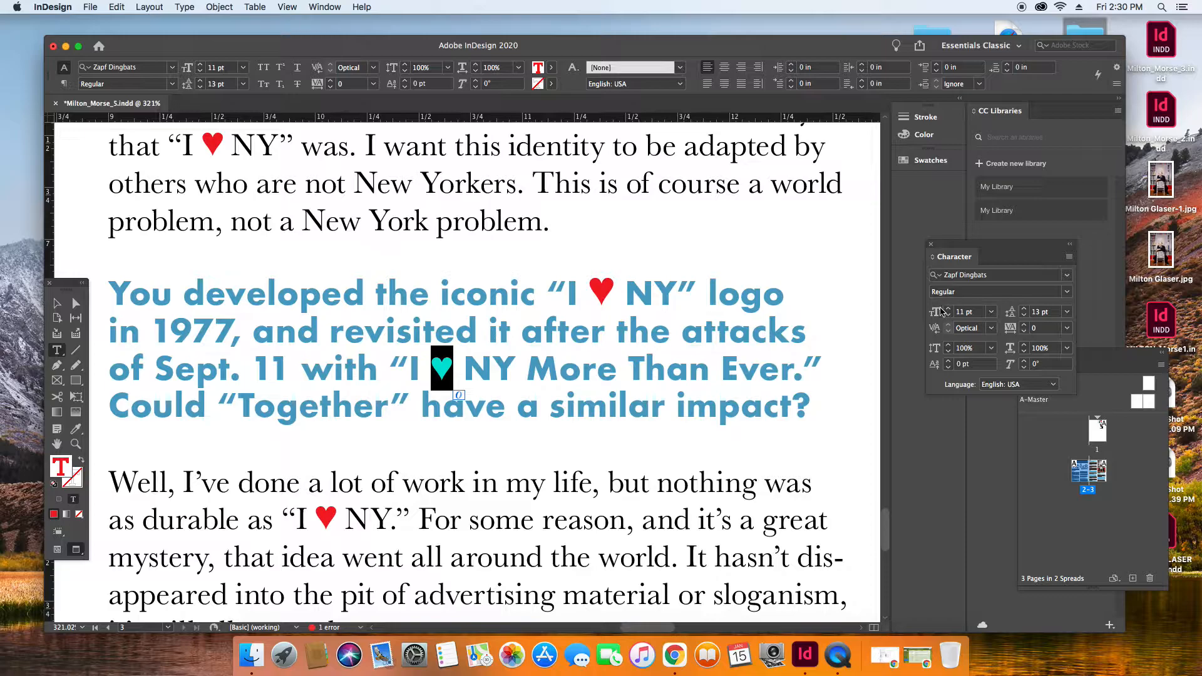
left_click(949, 310)
left_click(949, 310)
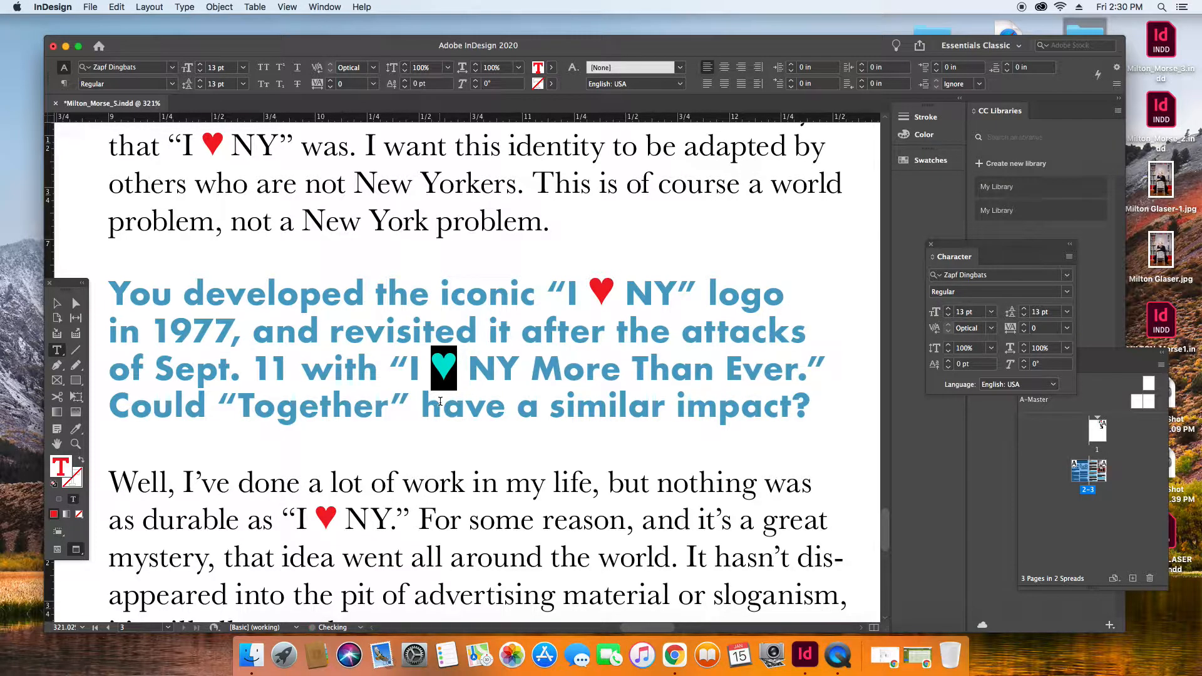
left_click(286, 7)
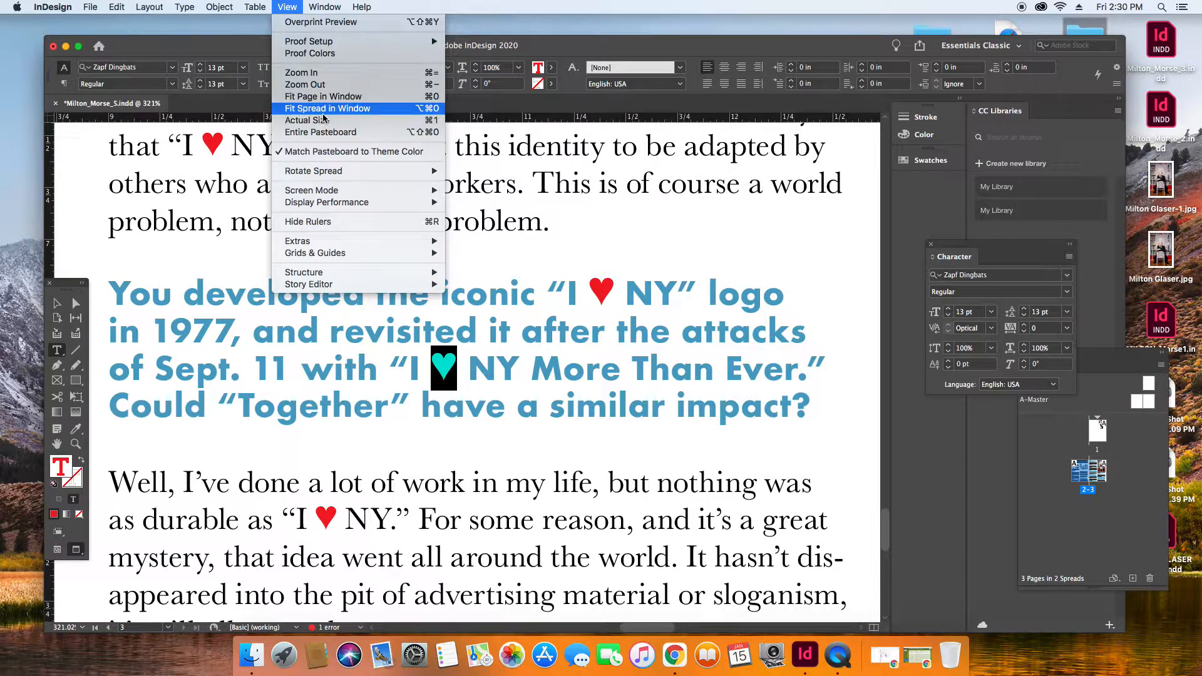
left_click(323, 110)
key("Escape")
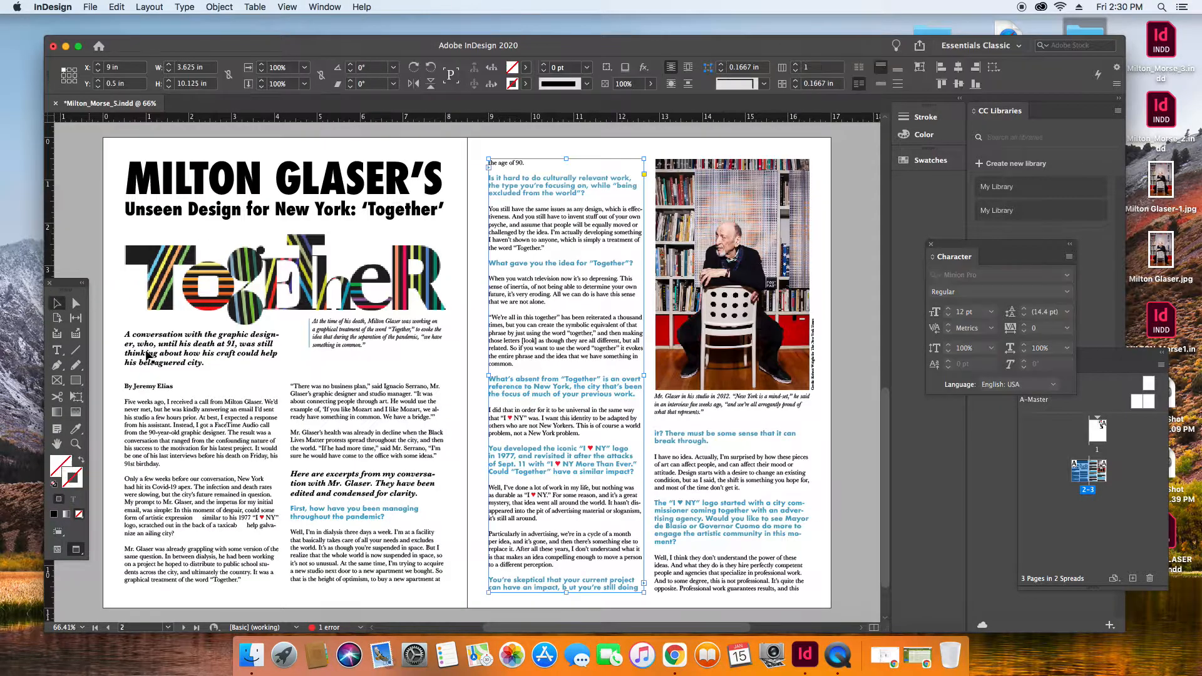
Replace the heart in the blue question beginning "The 'I ♥ NY' logo started" with a pasted copy of the red heart.
left_click(115, 458)
left_click(76, 443)
left_click_drag(652, 489, 839, 596)
key("t")
left_click_drag(194, 240, 217, 228)
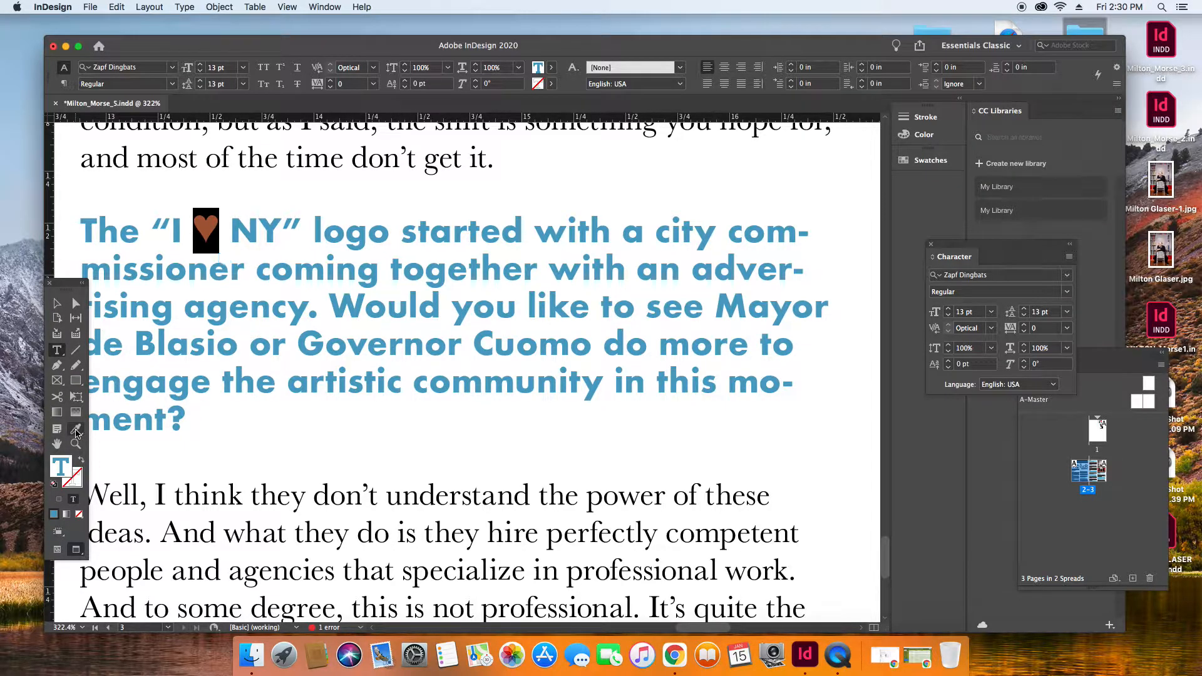
key("super+v")
left_click_drag(213, 223, 198, 227)
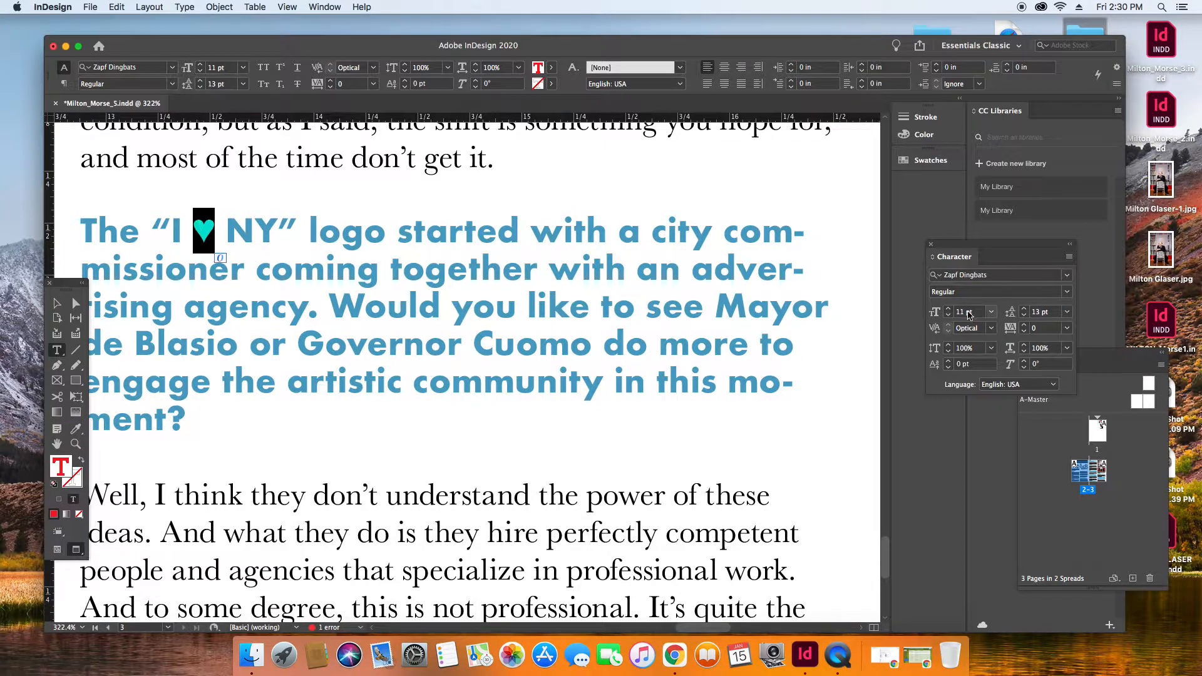
Set the pasted red heart to 13 pt and show the whole spread in Overprint Preview.
double_click(948, 309)
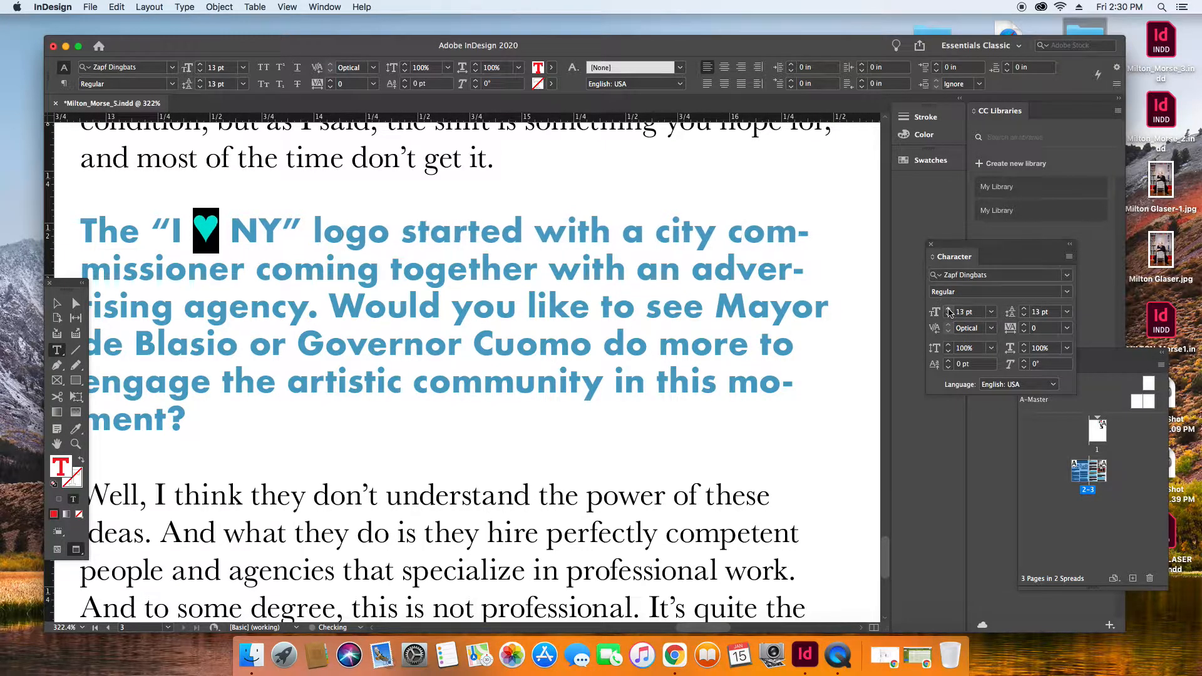
left_click(292, 6)
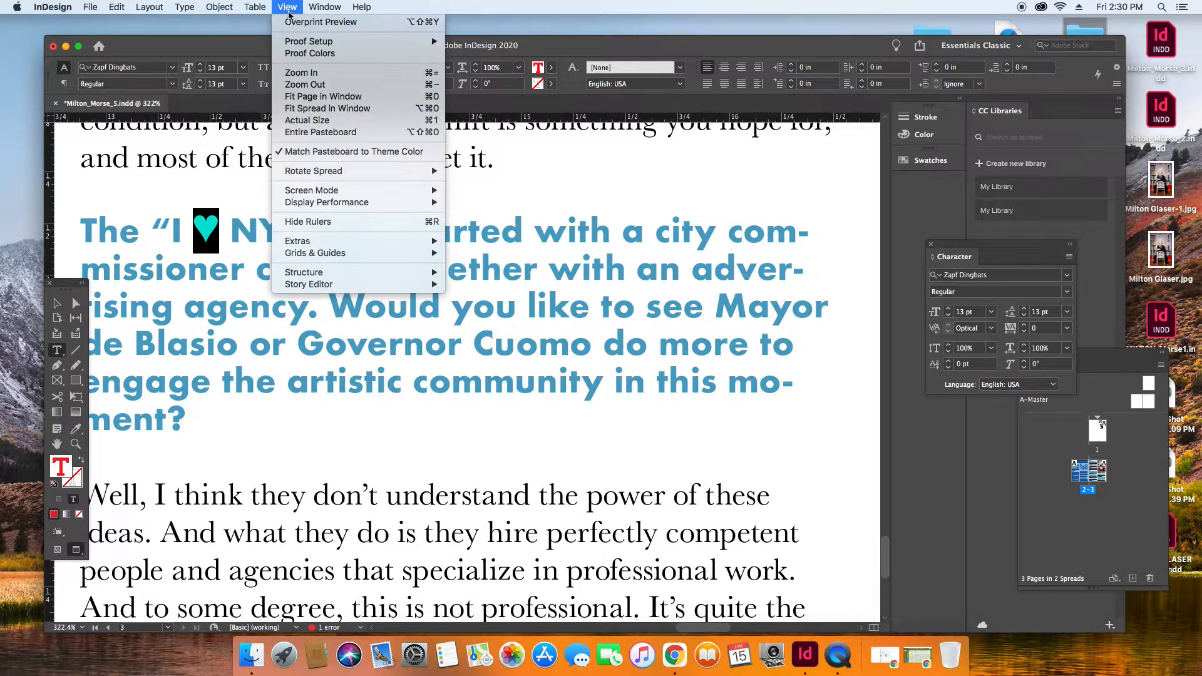
left_click(313, 108)
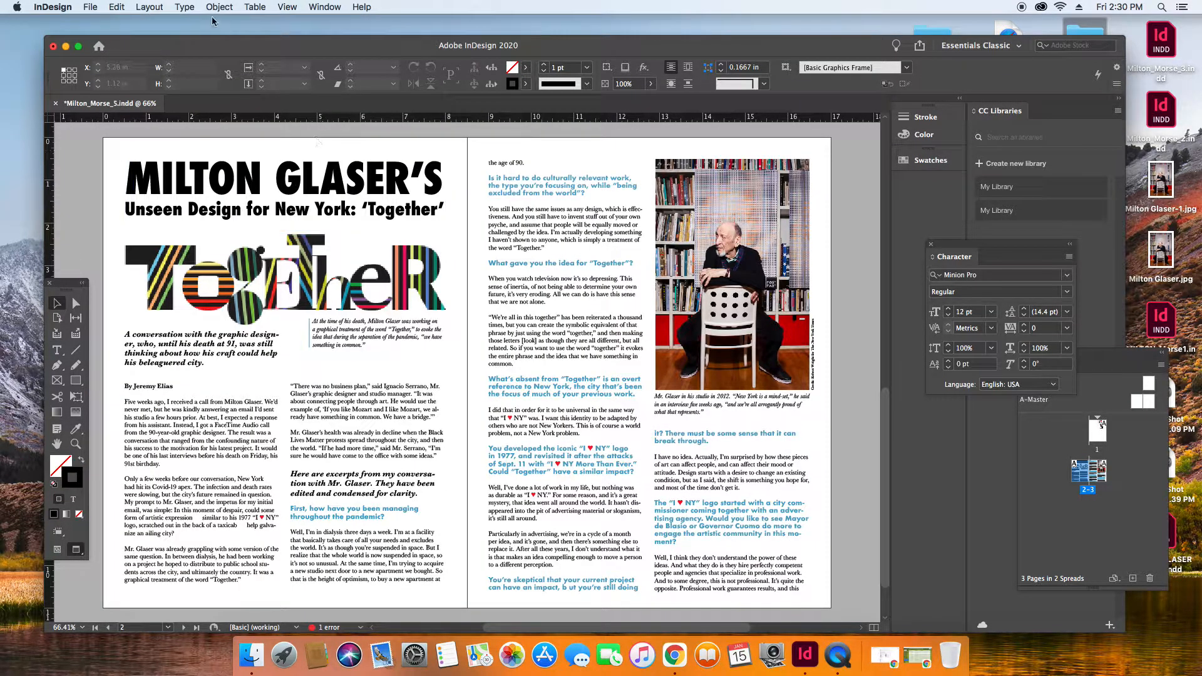
left_click(287, 6)
left_click(291, 21)
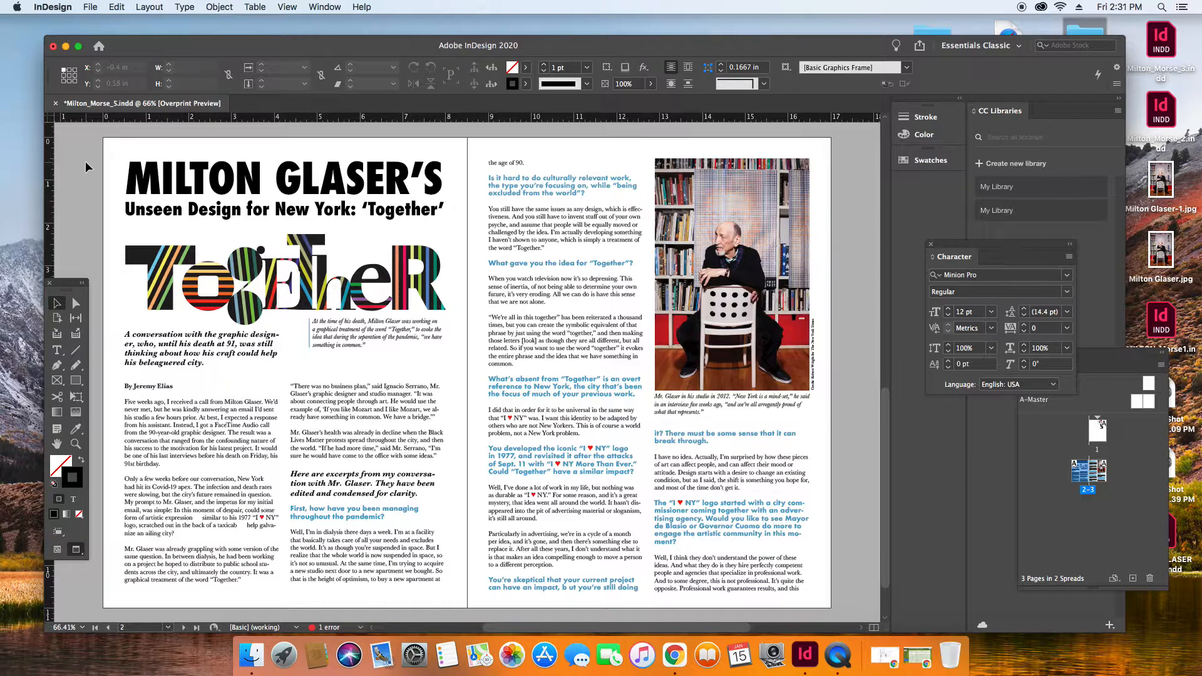
Nudge both body text frames on the left page down together to Y 4.5078 in.
left_click(193, 354)
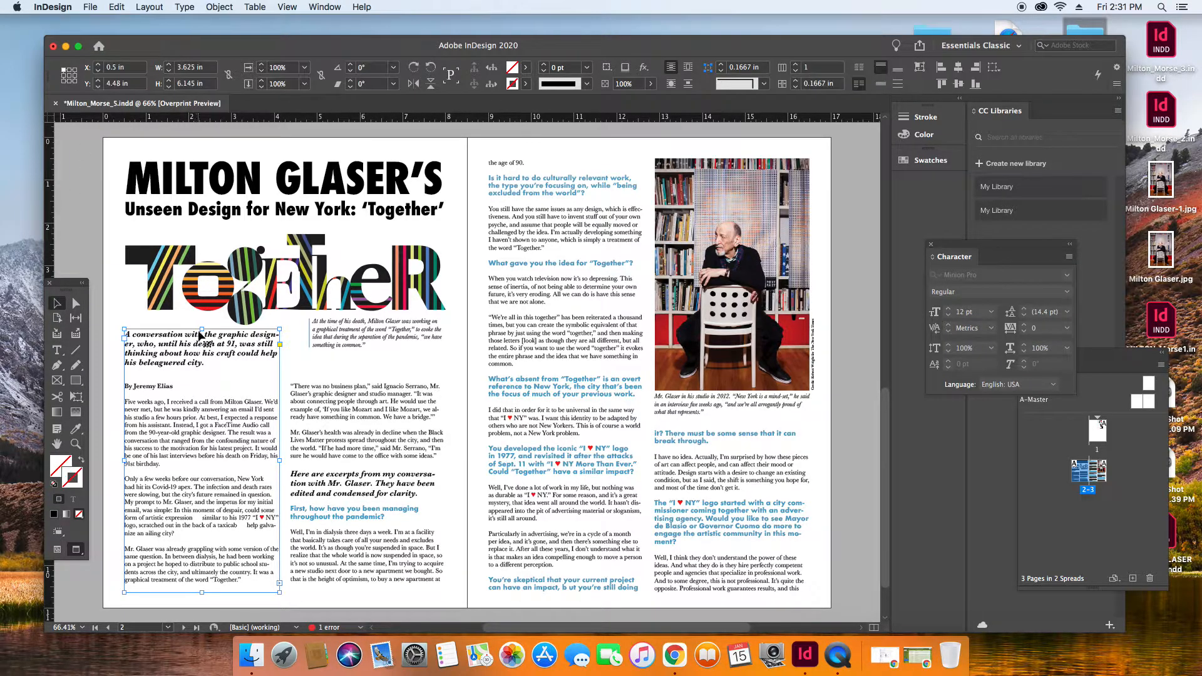
left_click(324, 420, "shift")
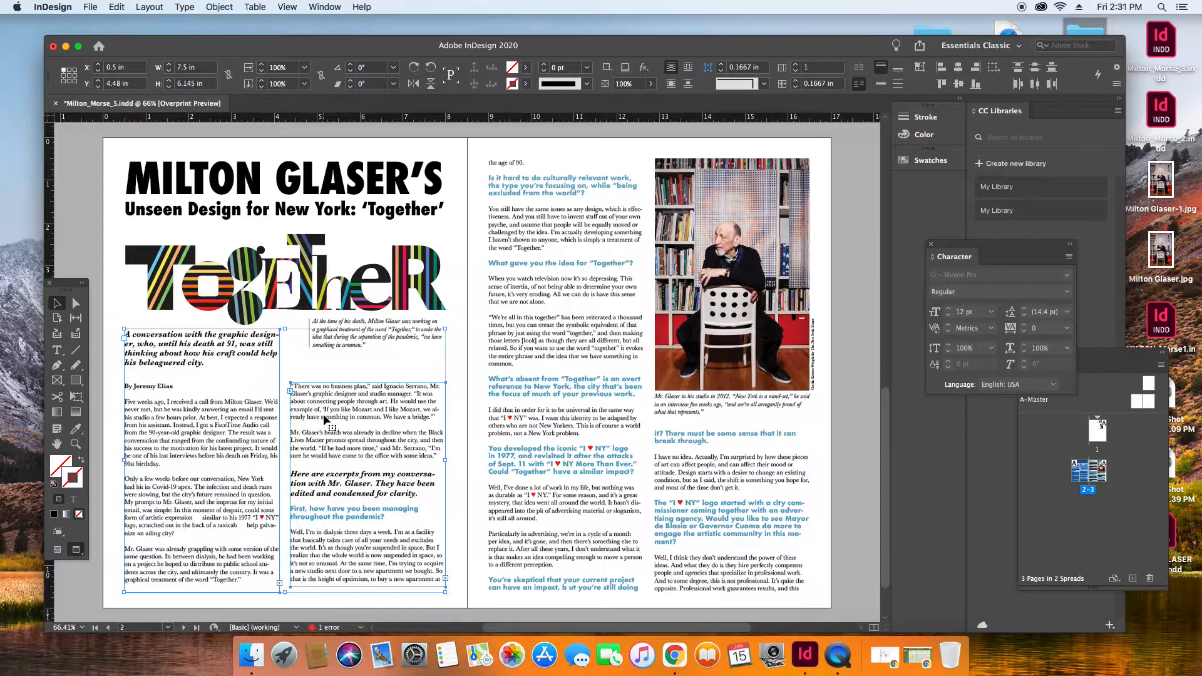
key("Down")
Nudge the Together graphic up to Y 1.3919 in, and its caption with the blue rule up to Y 4.195 in.
left_click(261, 298)
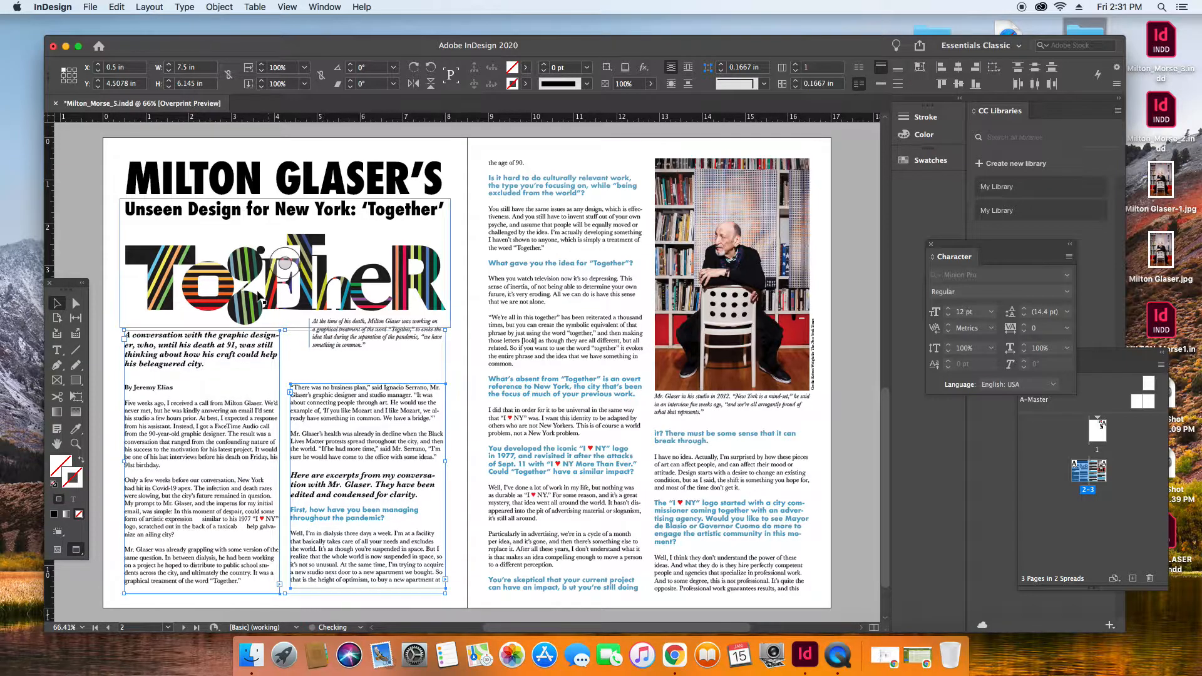
key("Up")
key("Up")
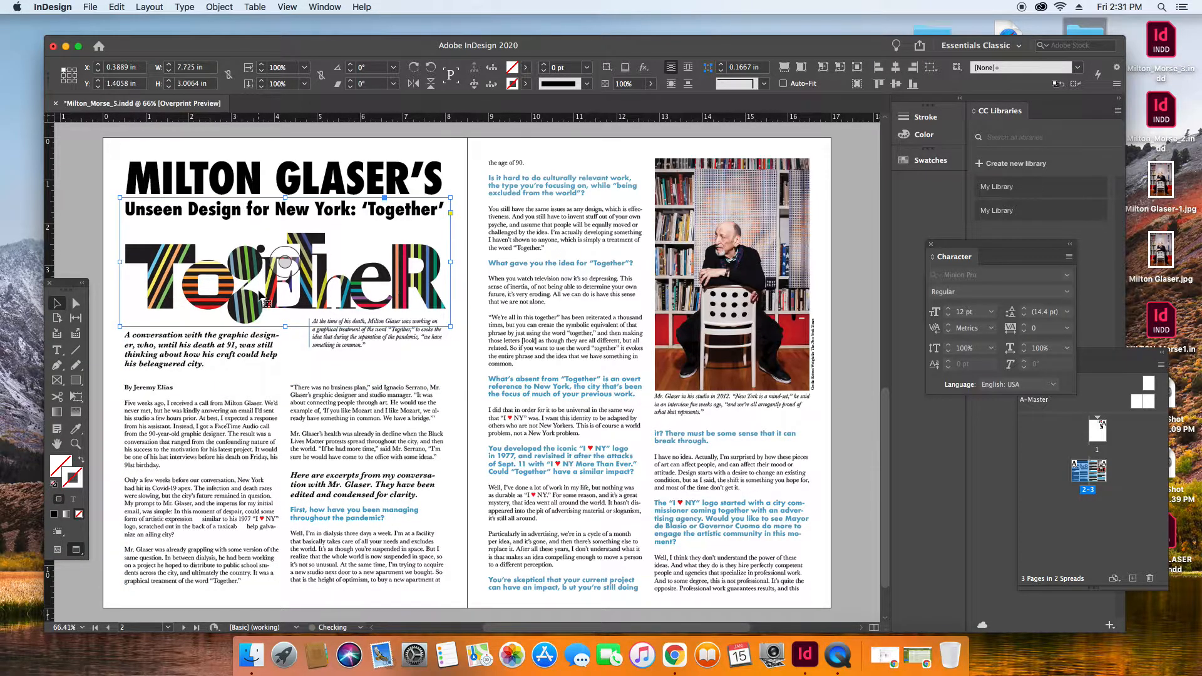
left_click(469, 256)
left_click(390, 341)
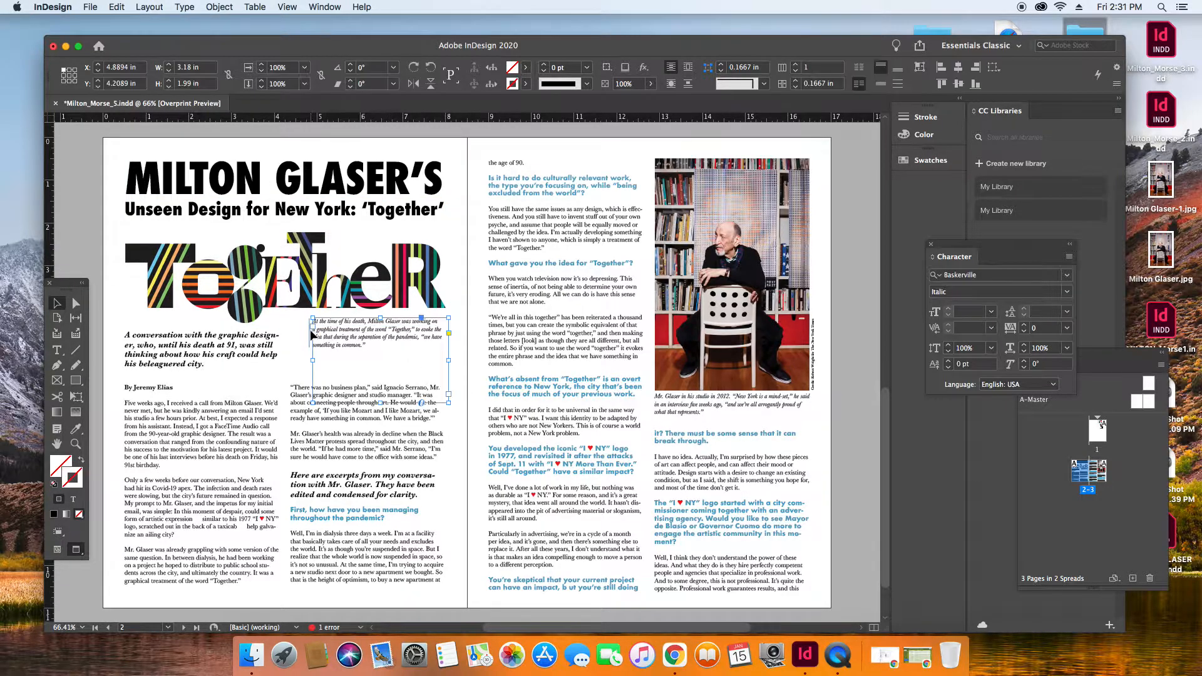
left_click_drag(310, 341, 308, 336)
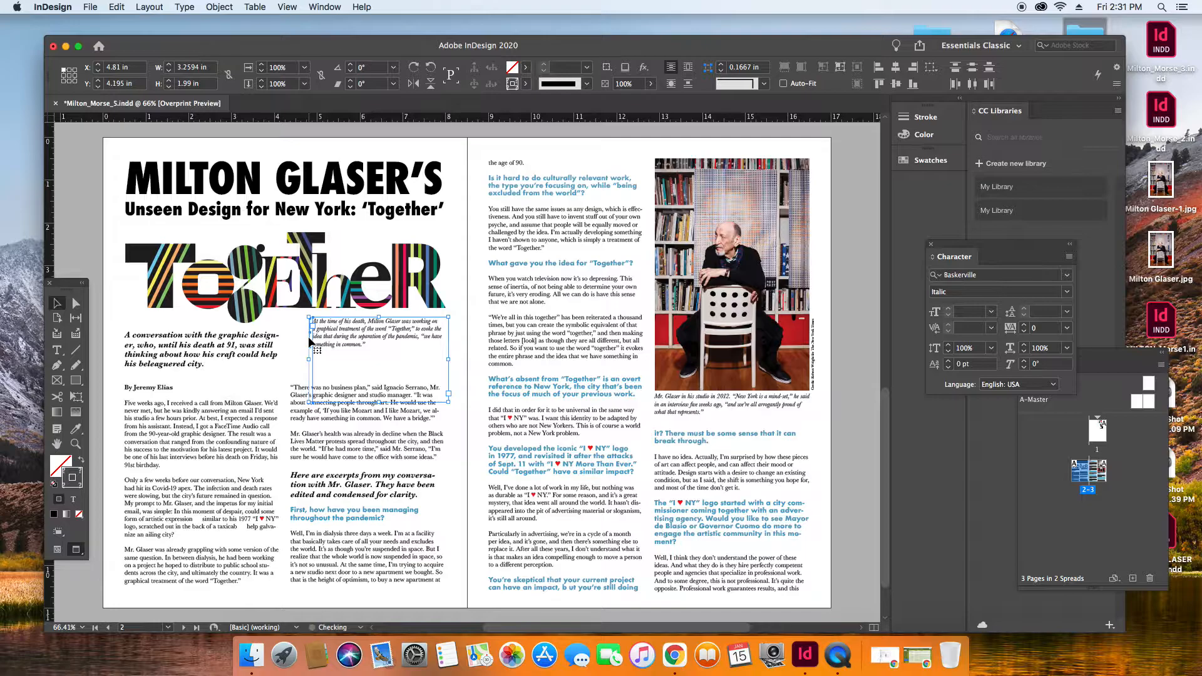
left_click(462, 238)
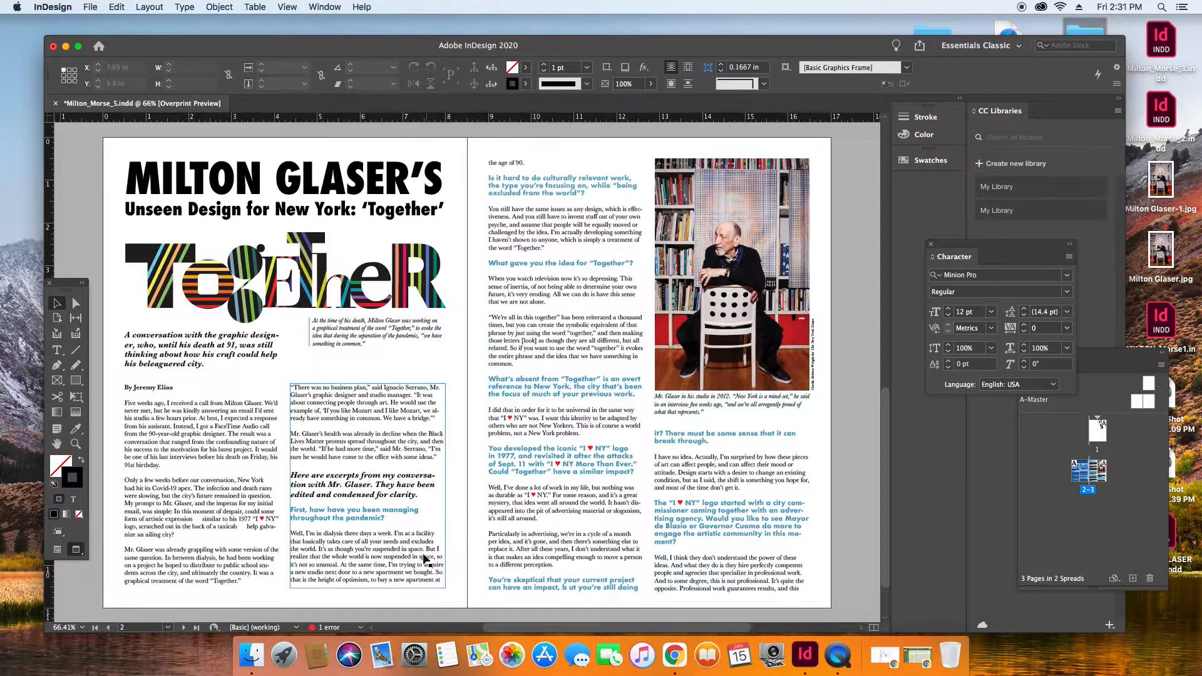
Extend the bottom of the left page's second body text frame to a height of about 5.13 in.
left_click(366, 583)
left_click_drag(368, 589, 368, 596)
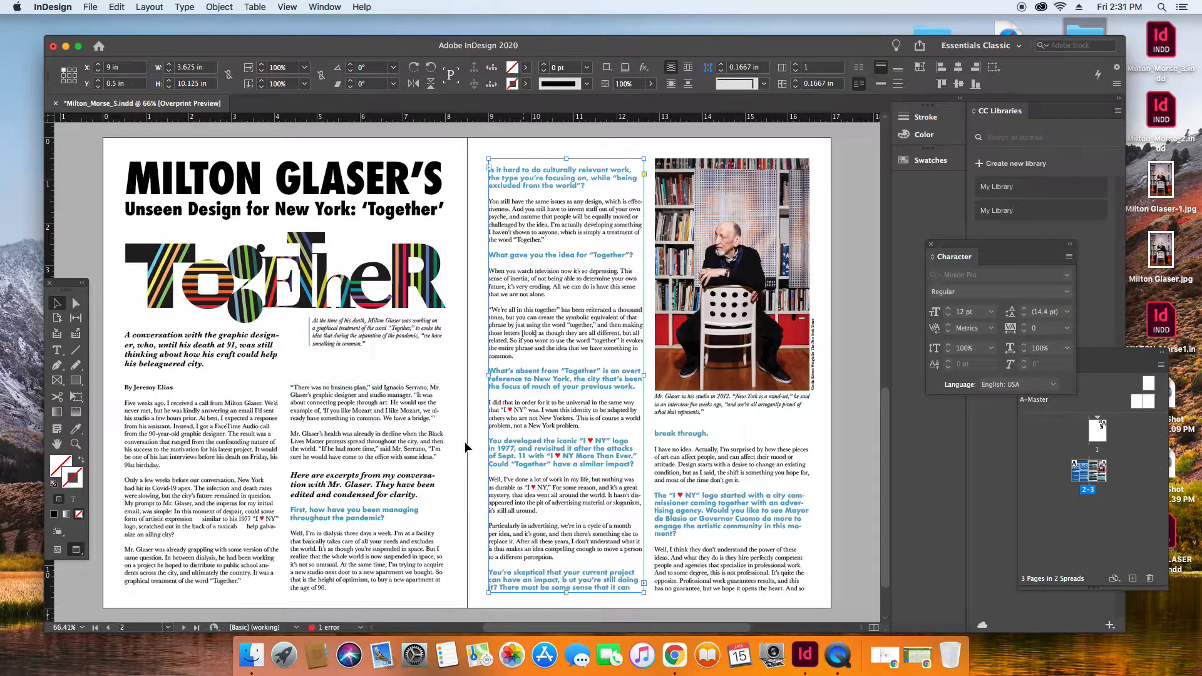
left_click_drag(368, 596, 368, 603)
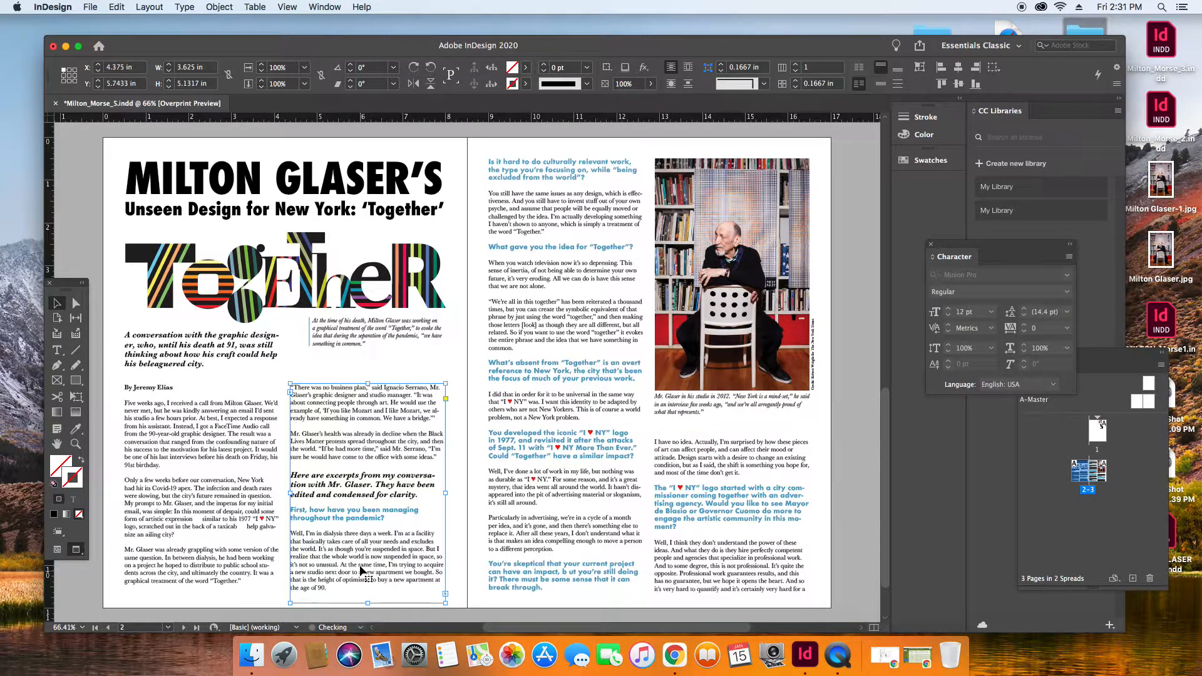
left_click(470, 394)
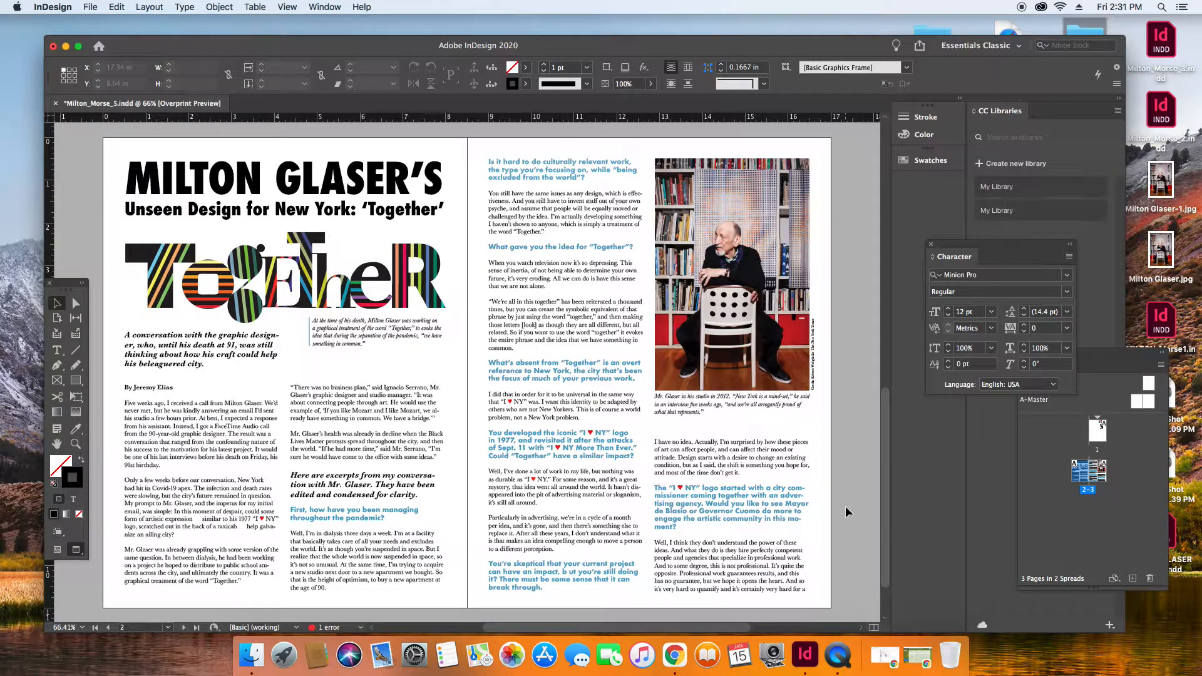
Extend the bottom of the right page's first text column and adjust the top edge of the text frame below the portrait caption.
left_click(751, 471)
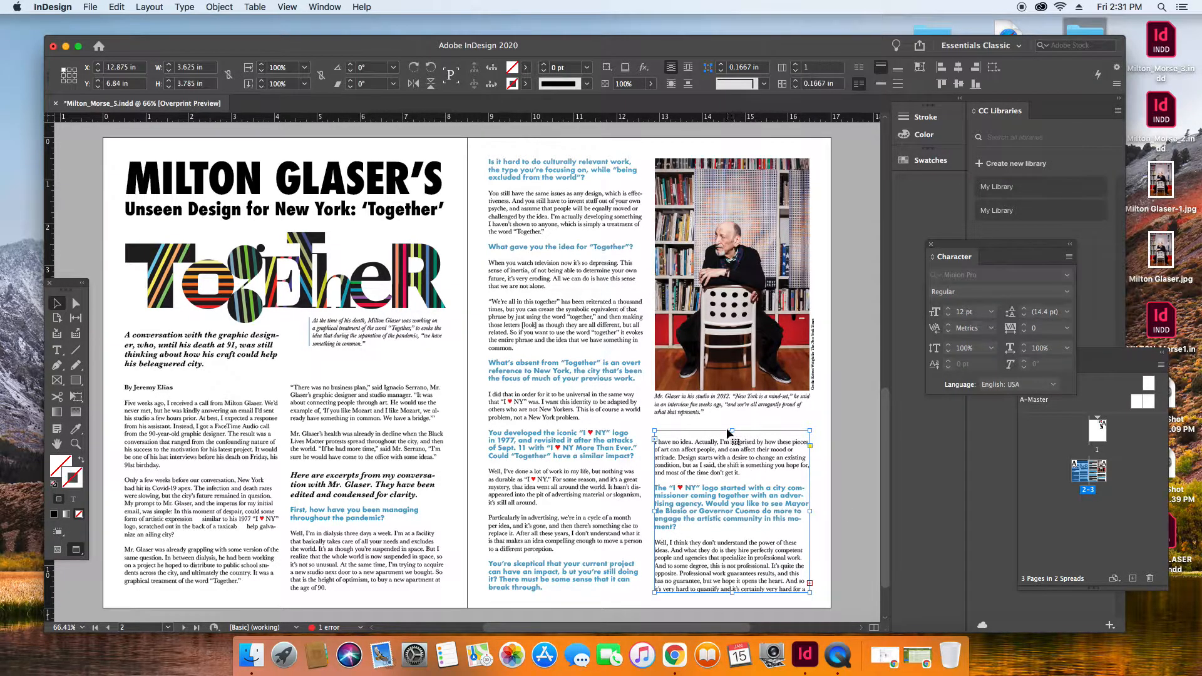
left_click_drag(731, 430, 730, 423)
left_click(555, 587)
left_click_drag(566, 592, 567, 603)
left_click(762, 440)
left_click_drag(730, 422, 730, 426)
left_click(840, 434)
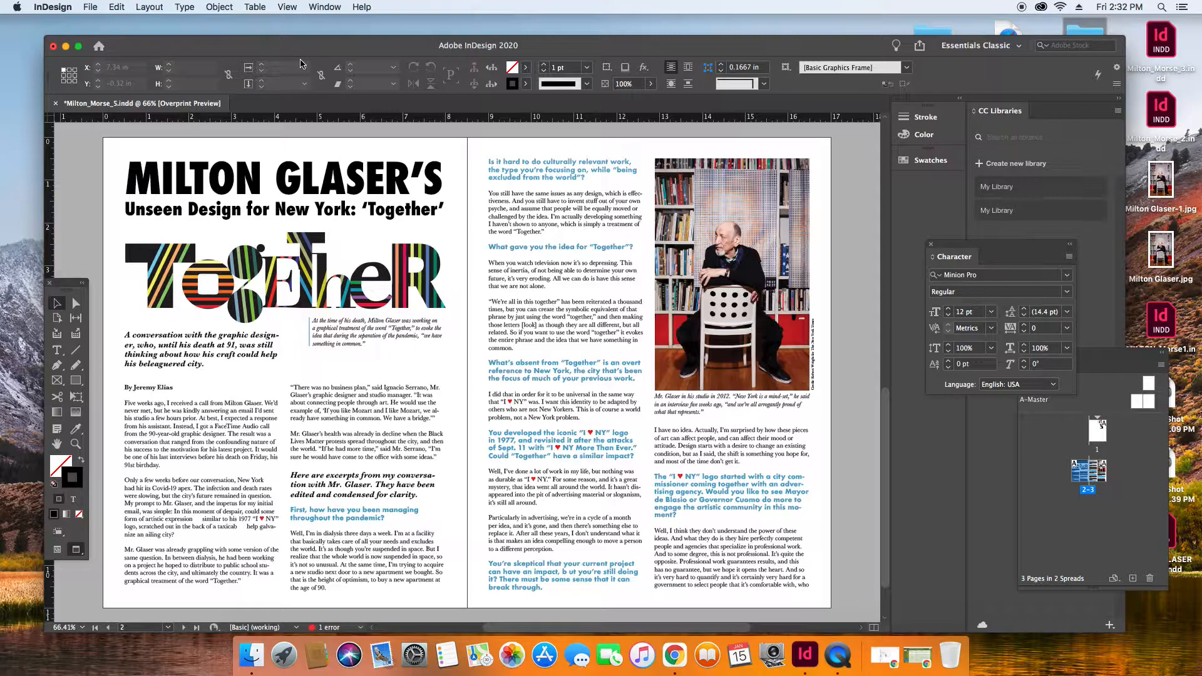
Switch the screen mode to Normal so the margins at the left page's lower outer corner can be used.
left_click(326, 7)
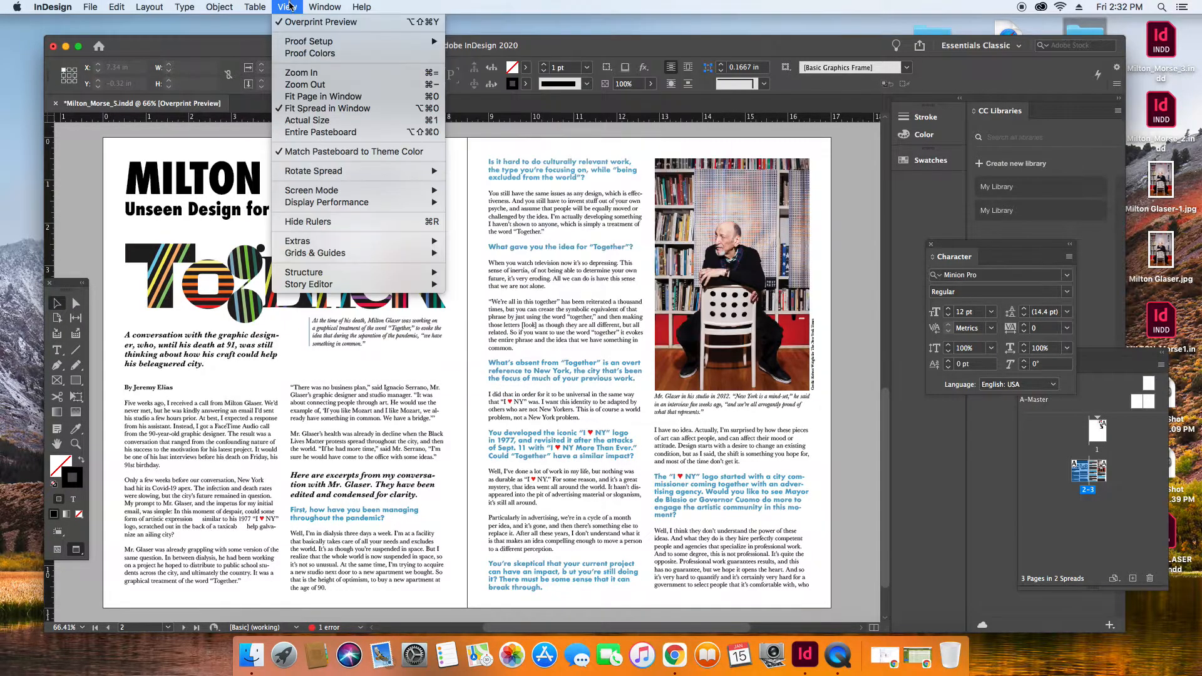
mouse_move(344, 194)
left_click(471, 190)
key("z")
left_click_drag(112, 576, 159, 607)
left_click(57, 305)
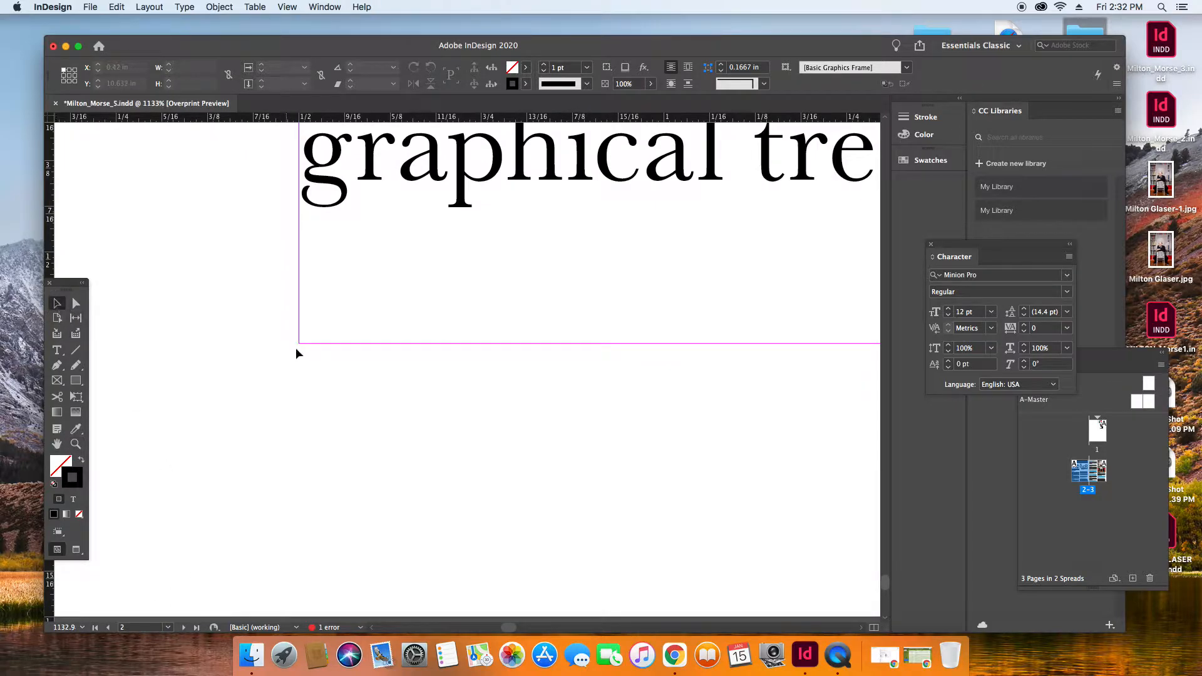
left_click(57, 350)
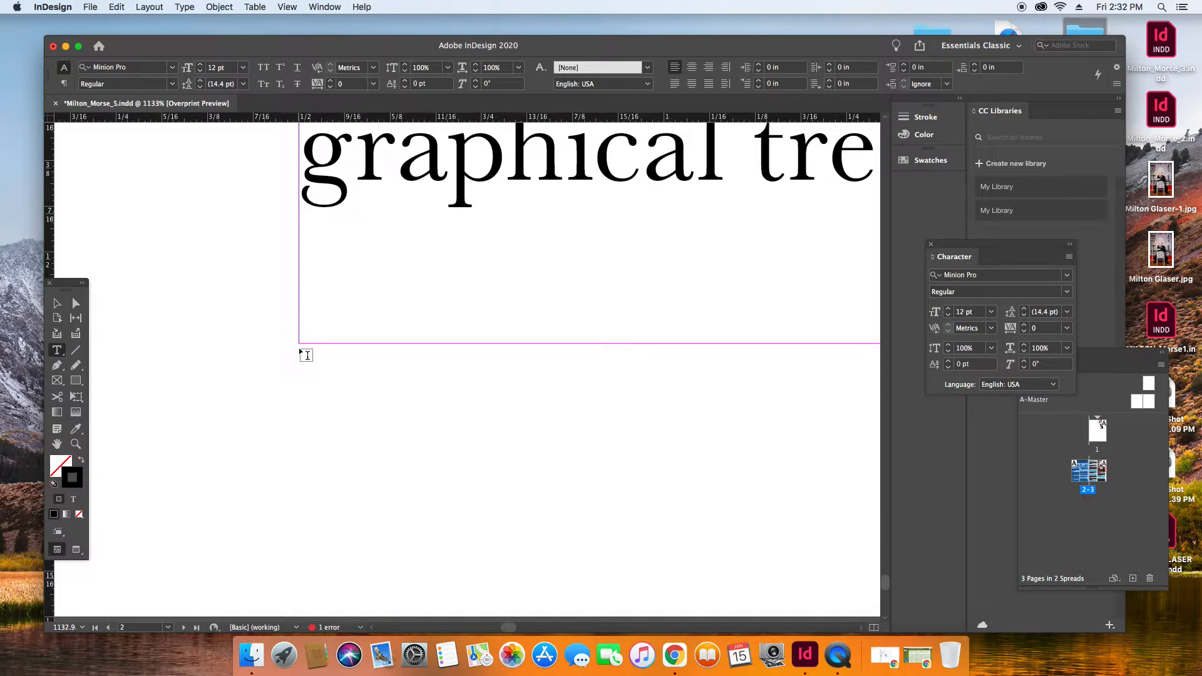
left_click_drag(300, 343, 377, 408)
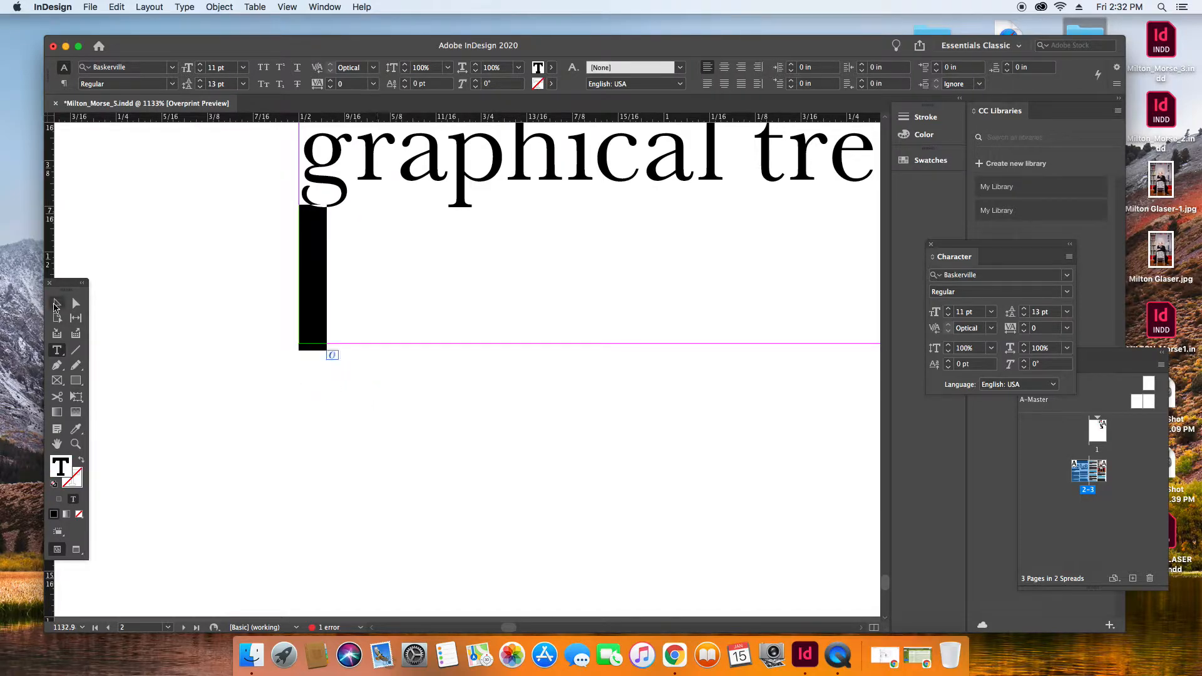
left_click(55, 306)
left_click(109, 370)
Draw a text frame about 0.314 by 0.13 in below the left page's bottom margin and enter the page number 2.
left_click(57, 350)
left_click_drag(314, 425, 538, 514)
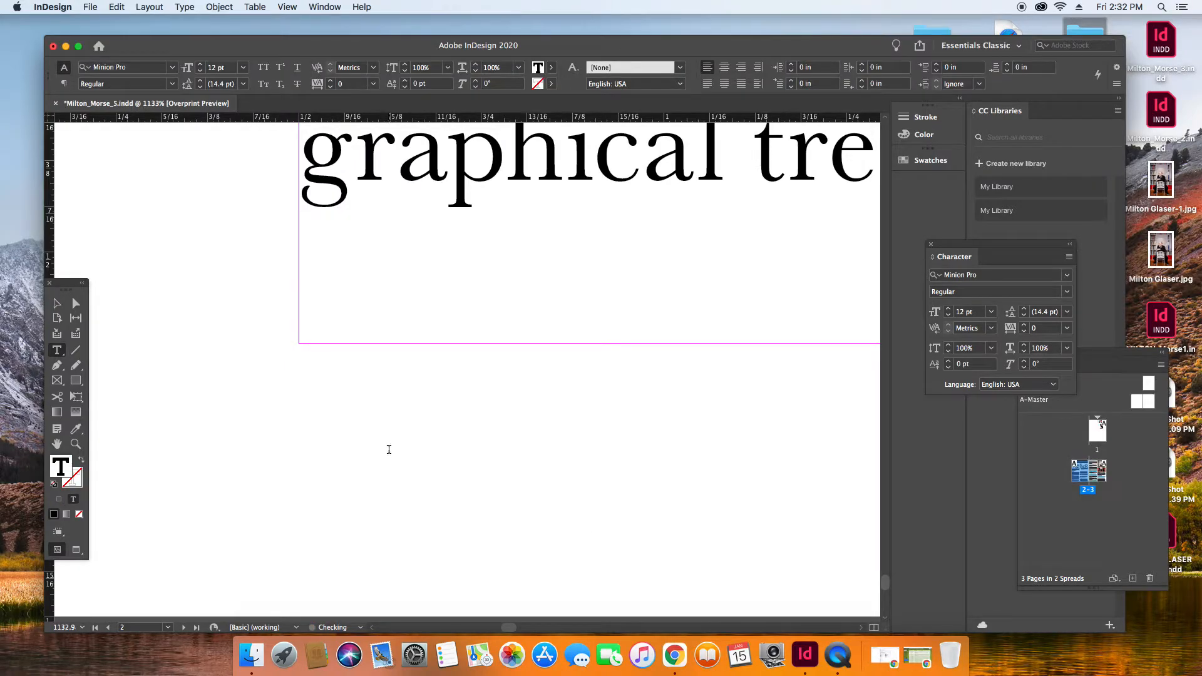
type("2")
double_click(317, 462)
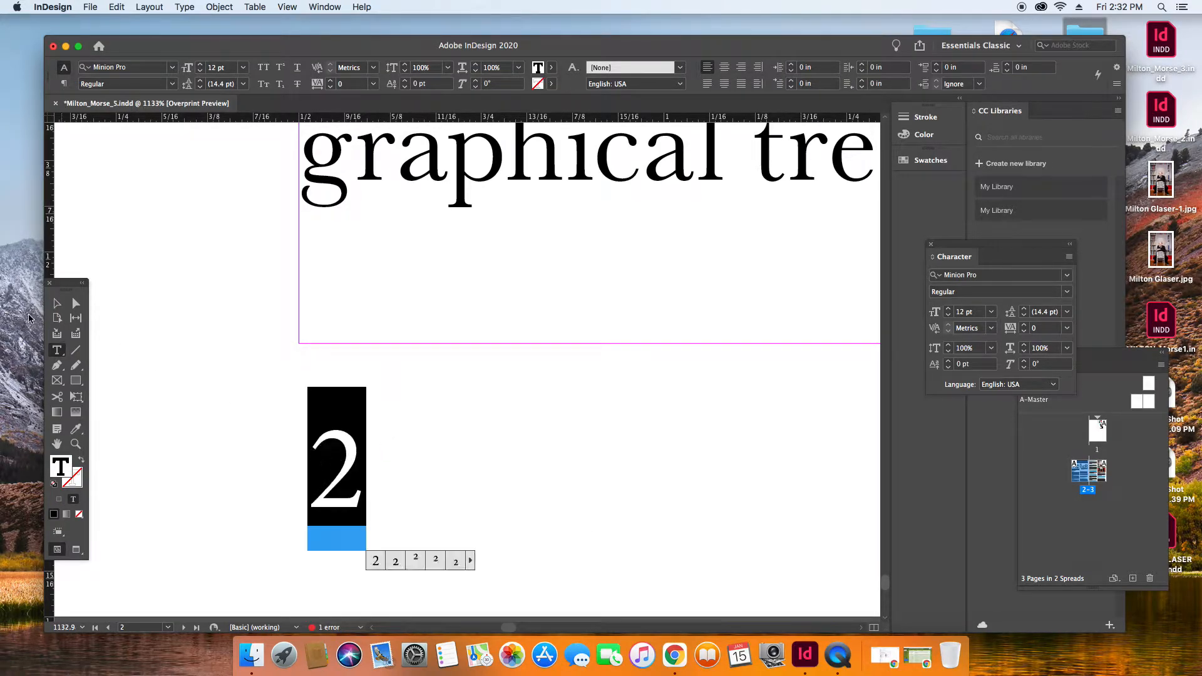
left_click(56, 305)
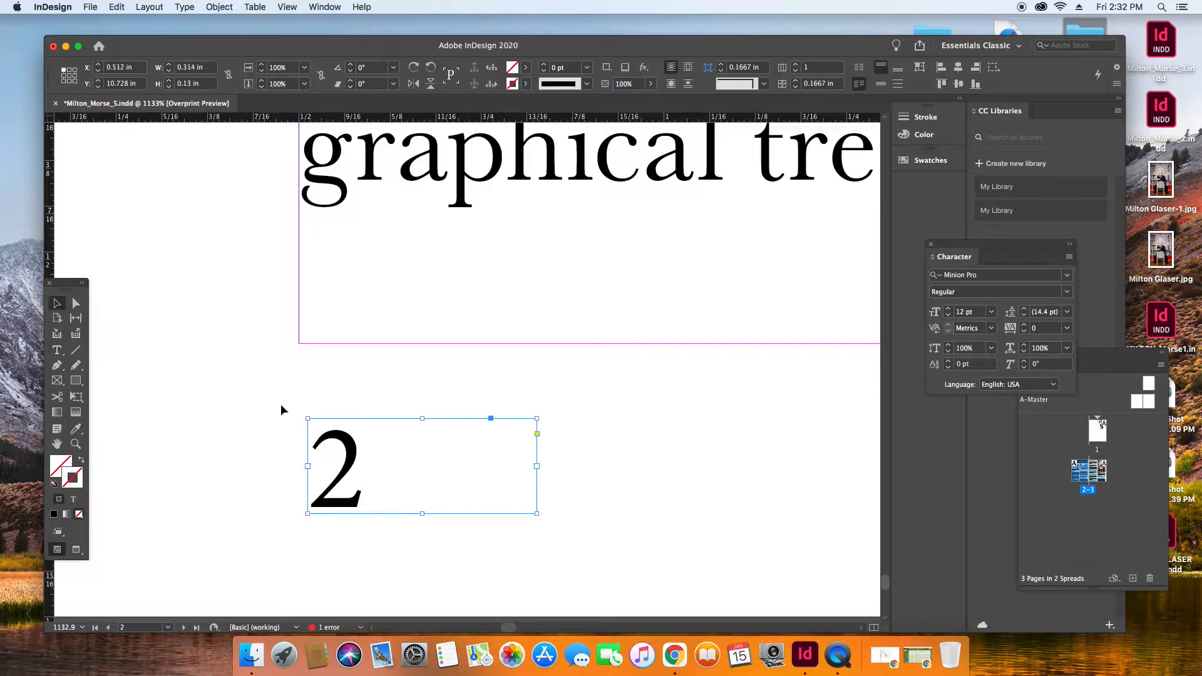
Align the page number frame with the left and bottom margins at X 0.5 in, Y 10.625 in.
left_click_drag(325, 442, 329, 377)
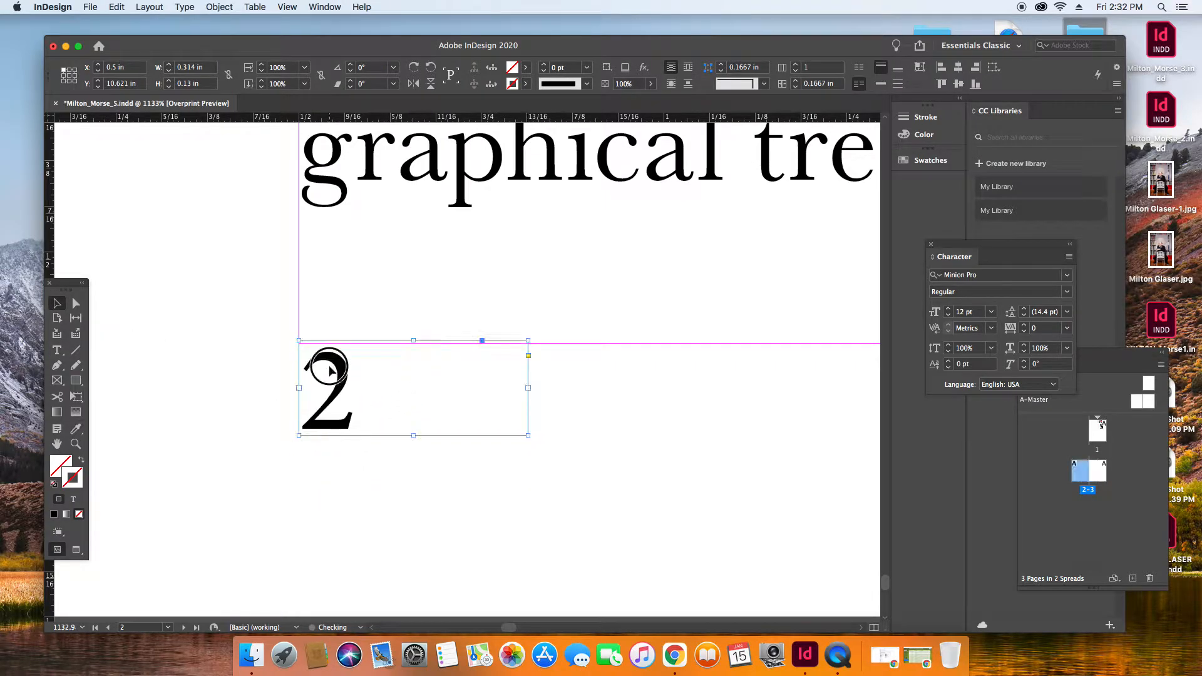
key("Right")
key("Left")
key("Down")
left_click_drag(404, 366, 404, 364)
Set the font of the page number 2 to Futura Condensed Medium.
left_click(57, 350)
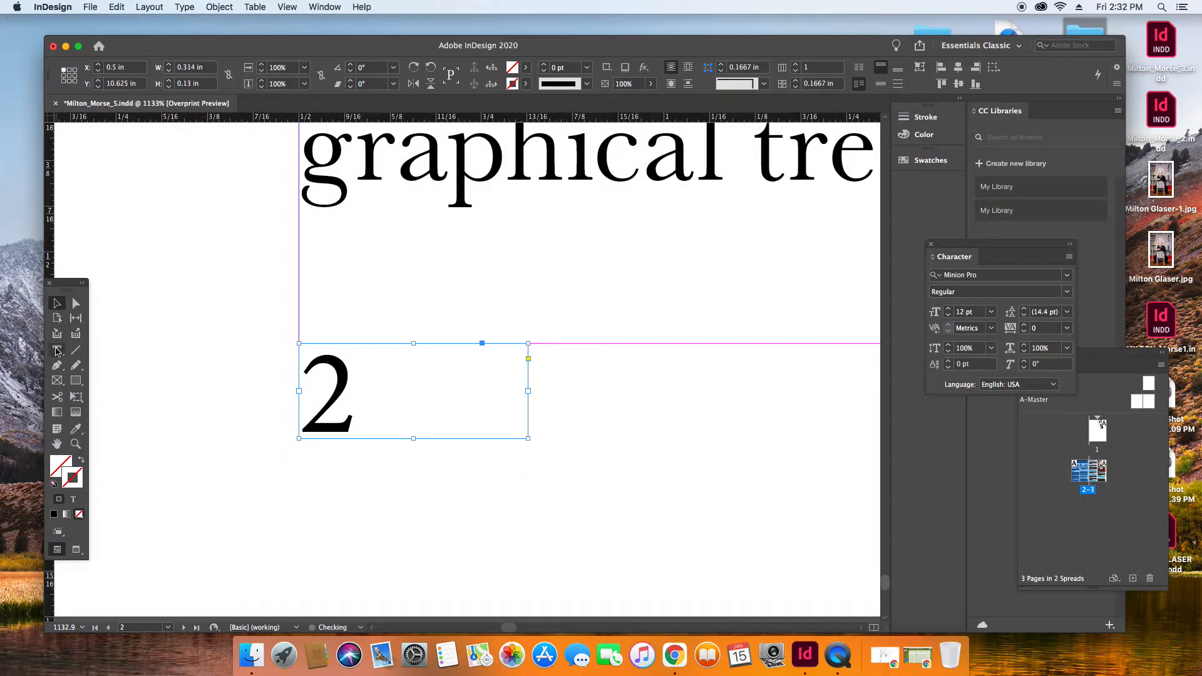
double_click(351, 394)
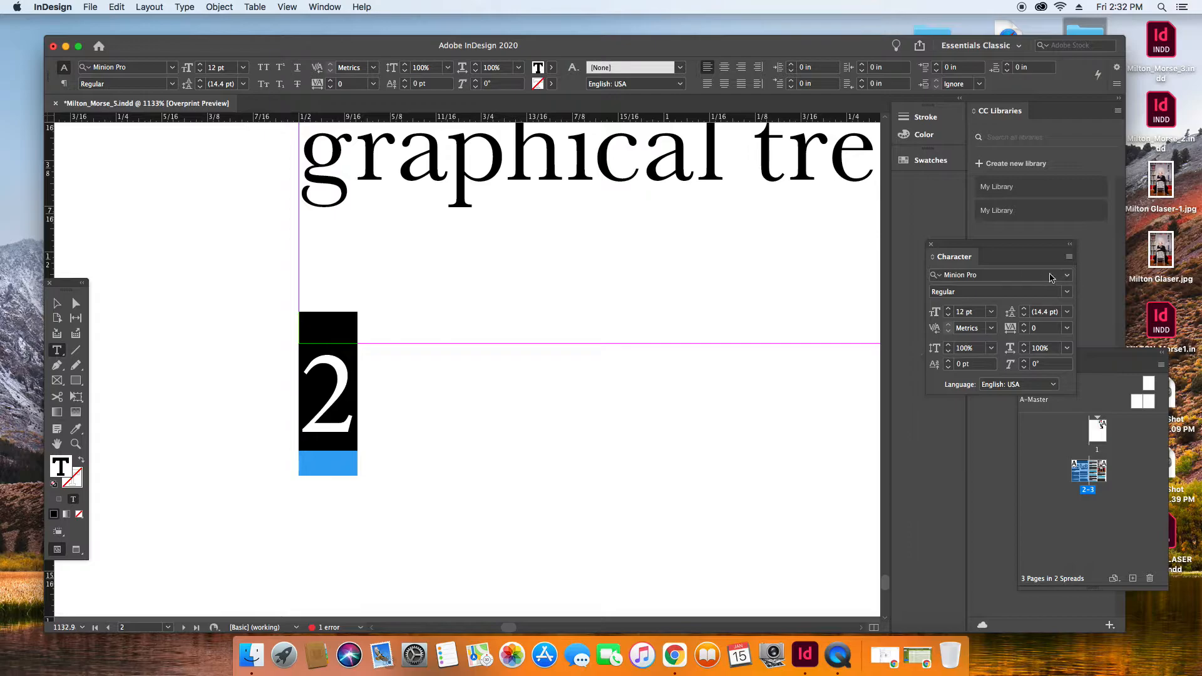
left_click(1067, 276)
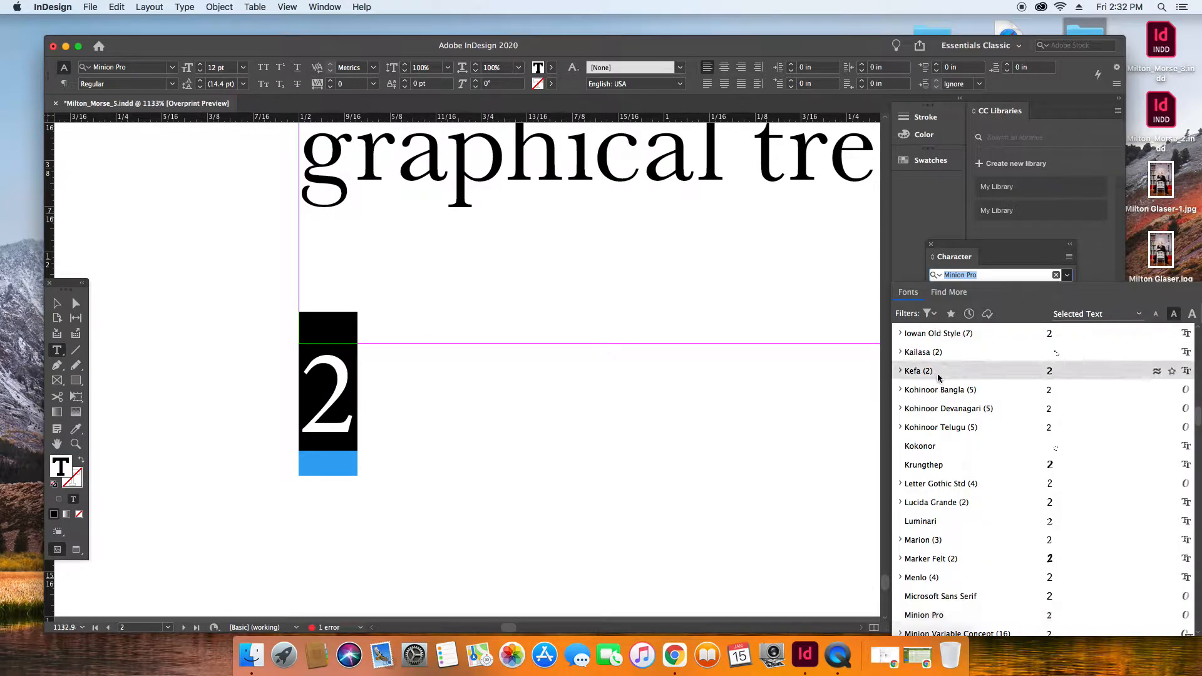
scroll(948, 393, "down", 5)
scroll(945, 395, "up", 10)
left_click(900, 354)
left_click(901, 354)
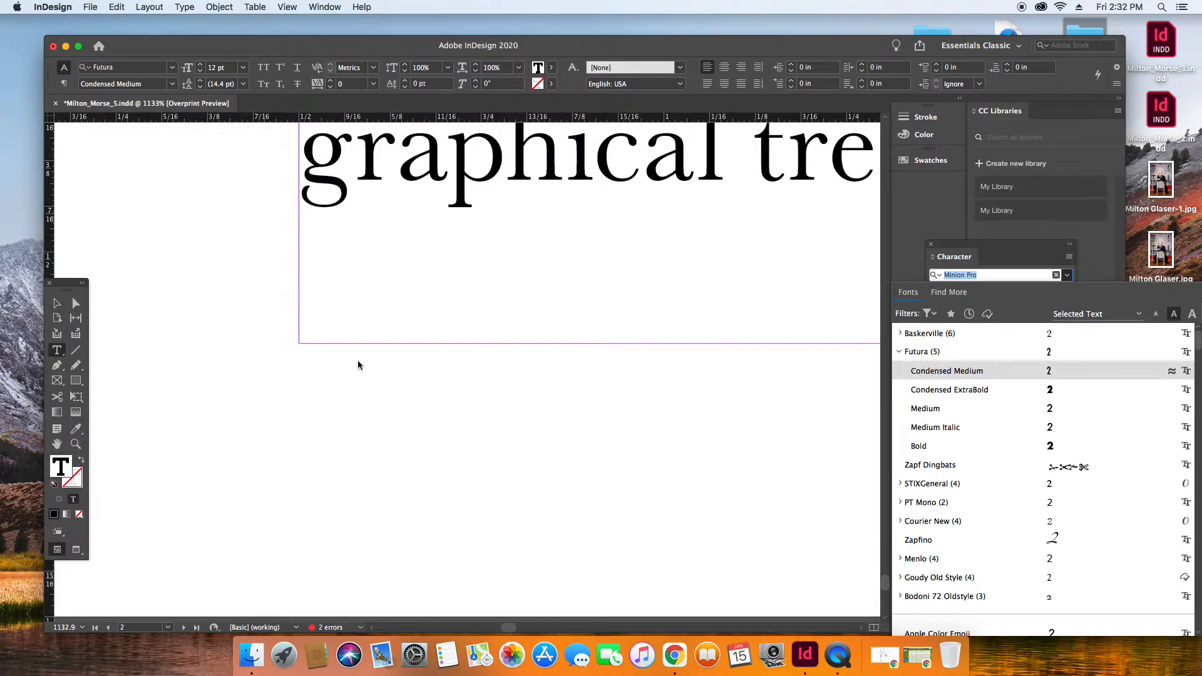
key("Escape")
key("Escape")
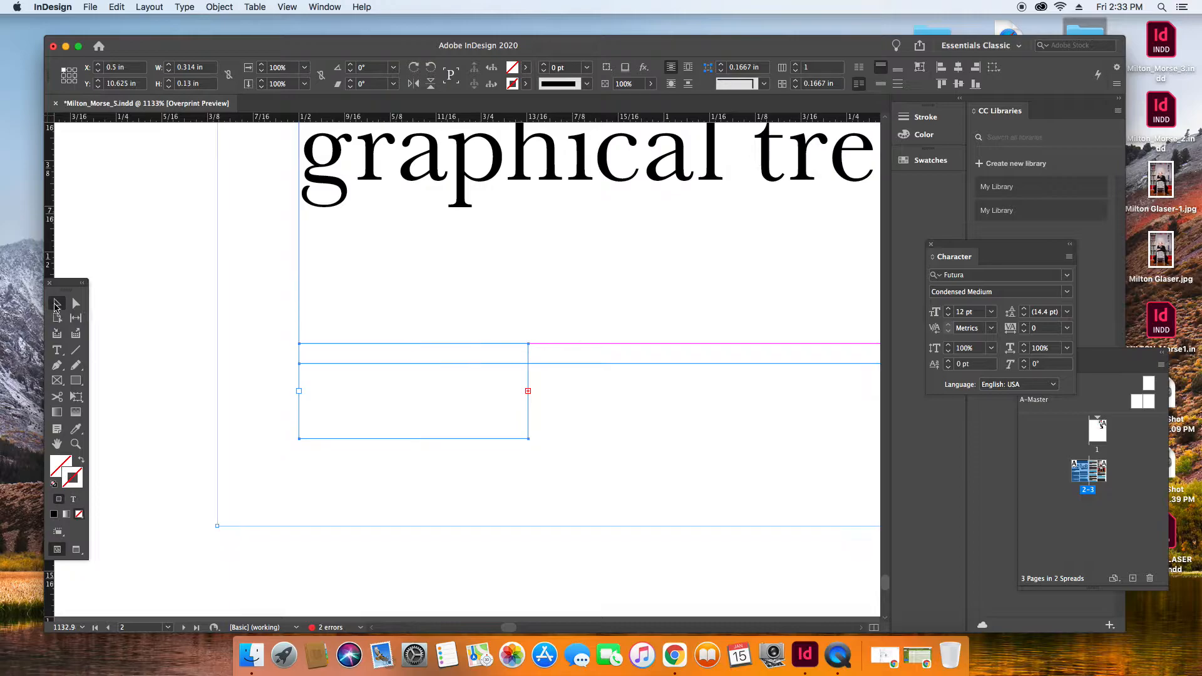
key("t")
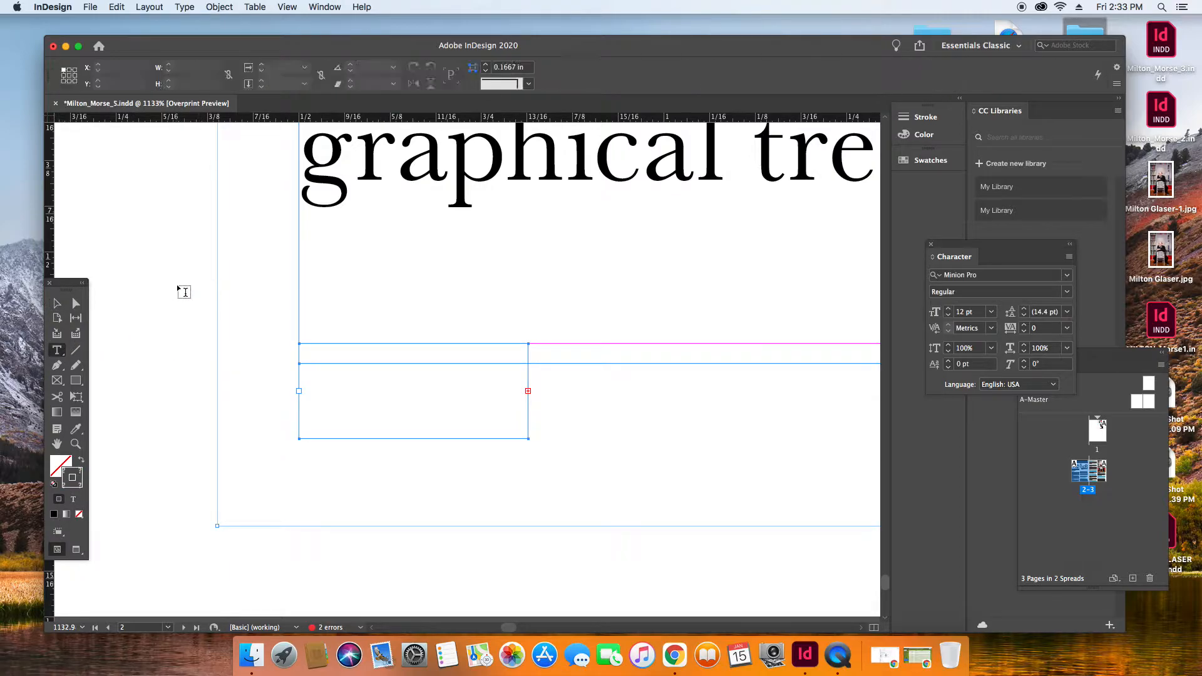
left_click(376, 385)
key("Escape")
key("super+v")
key("super+v")
left_click(333, 380)
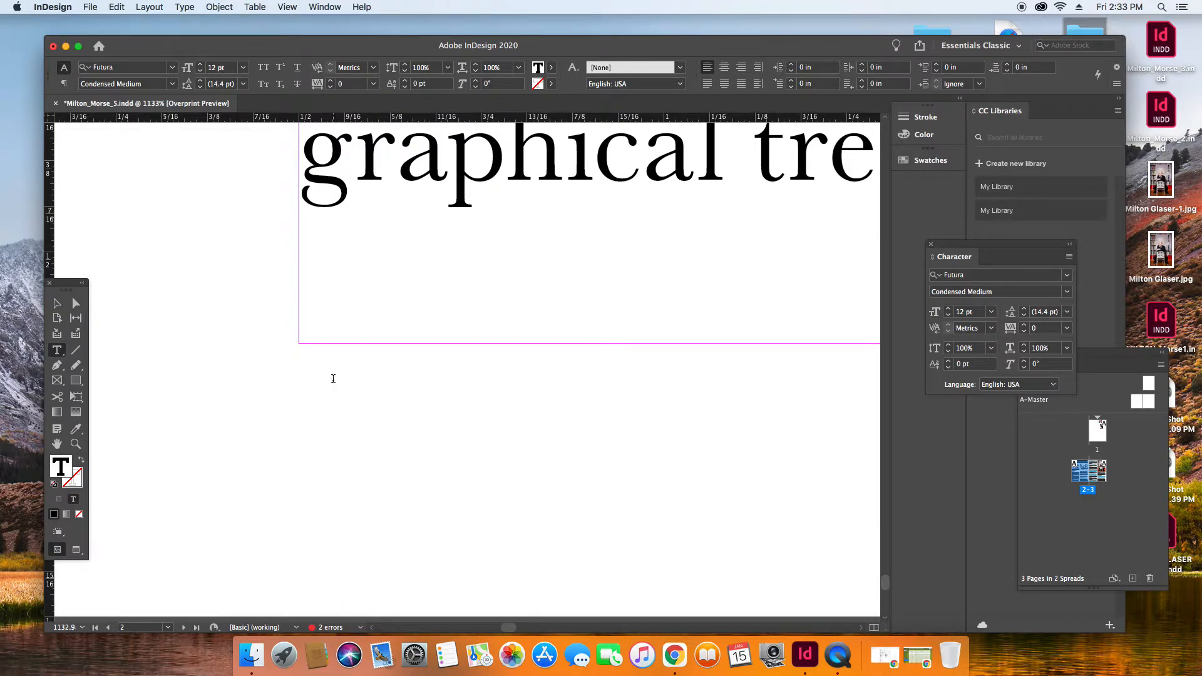
Extend the page number's text frame downward to a height of 0.212 in.
left_click(55, 302)
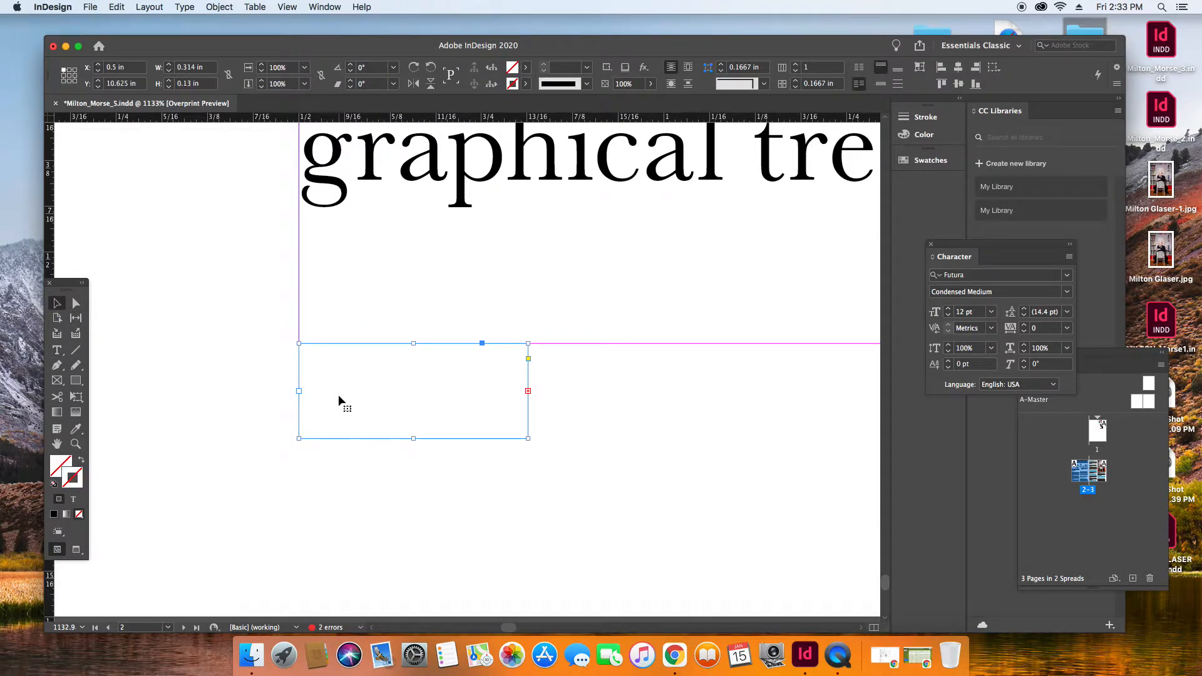
left_click_drag(415, 439, 415, 498)
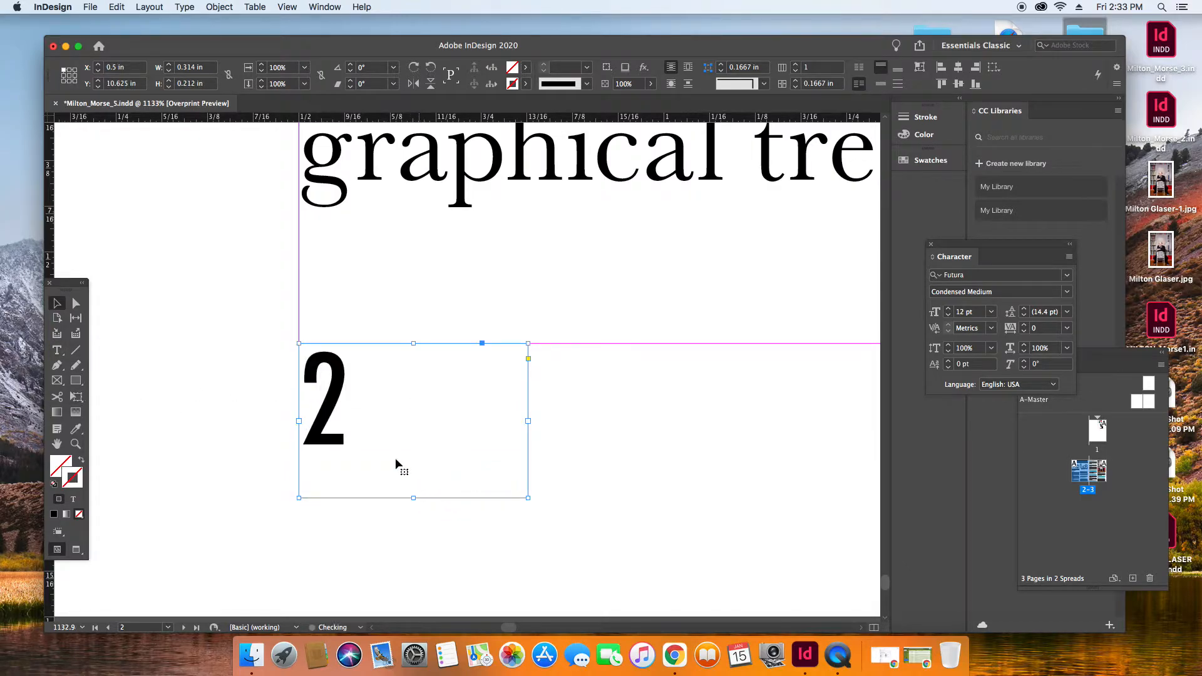
Set the left page's page number 2 to 7 pt with Optical kerning.
left_click(57, 350)
double_click(318, 401)
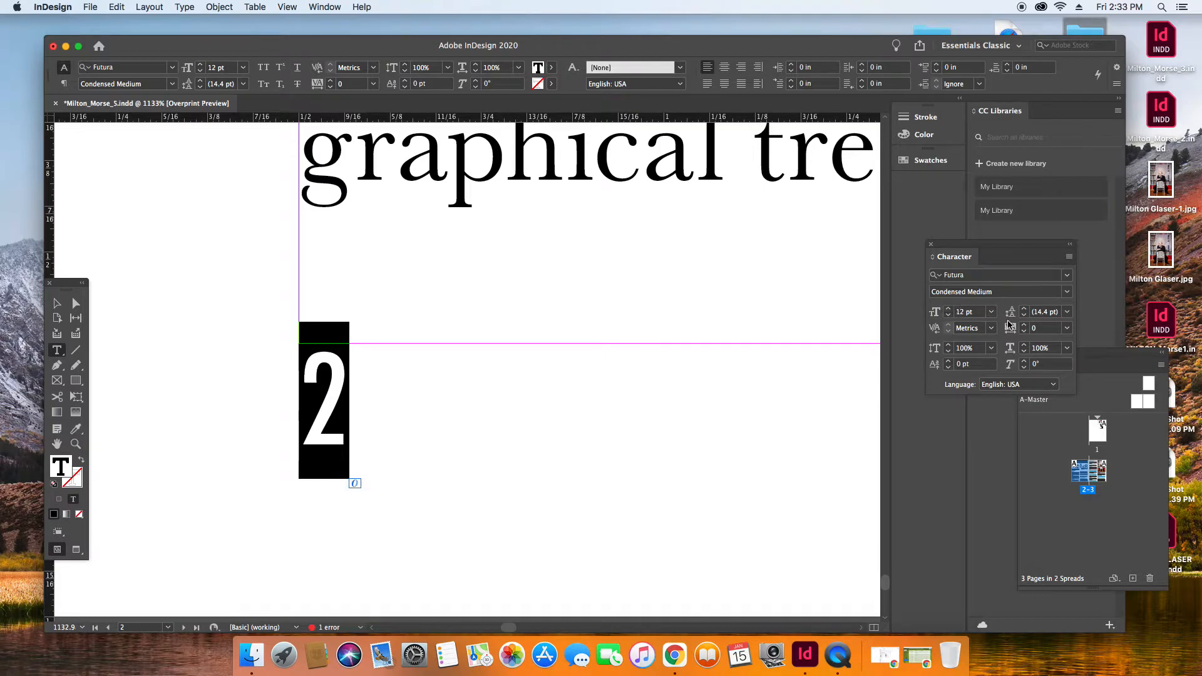
left_click(949, 310)
left_click(949, 314)
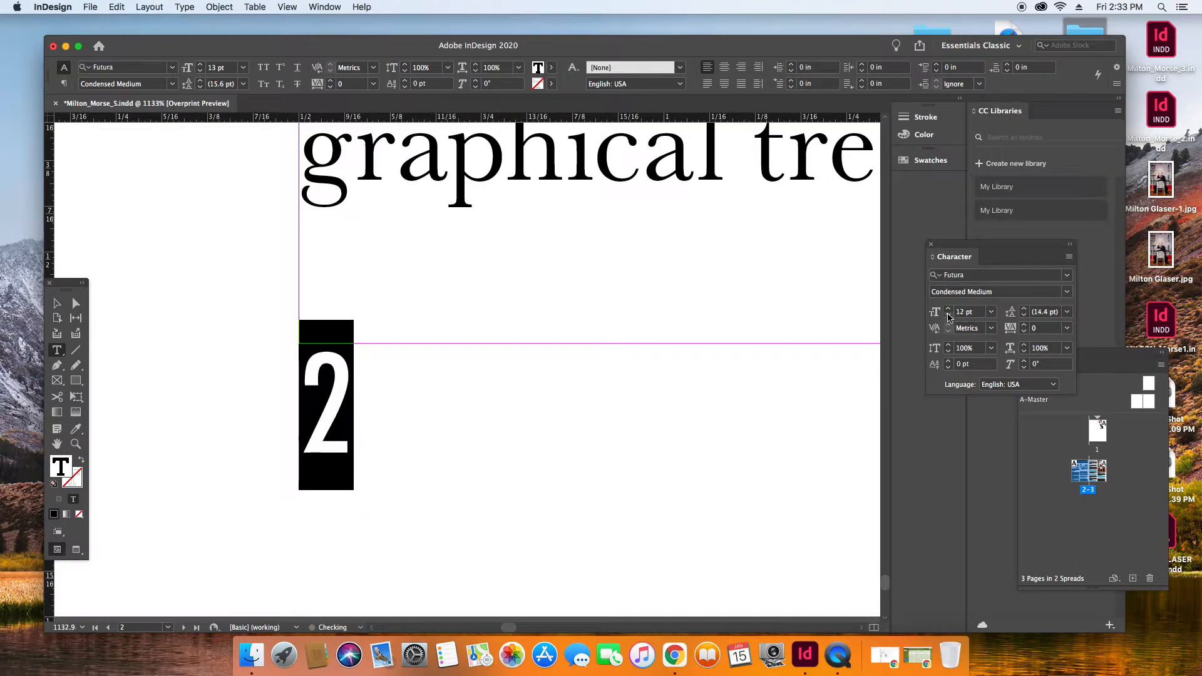
left_click(949, 314)
left_click(948, 314)
left_click(948, 314)
left_click(949, 315)
left_click(948, 315)
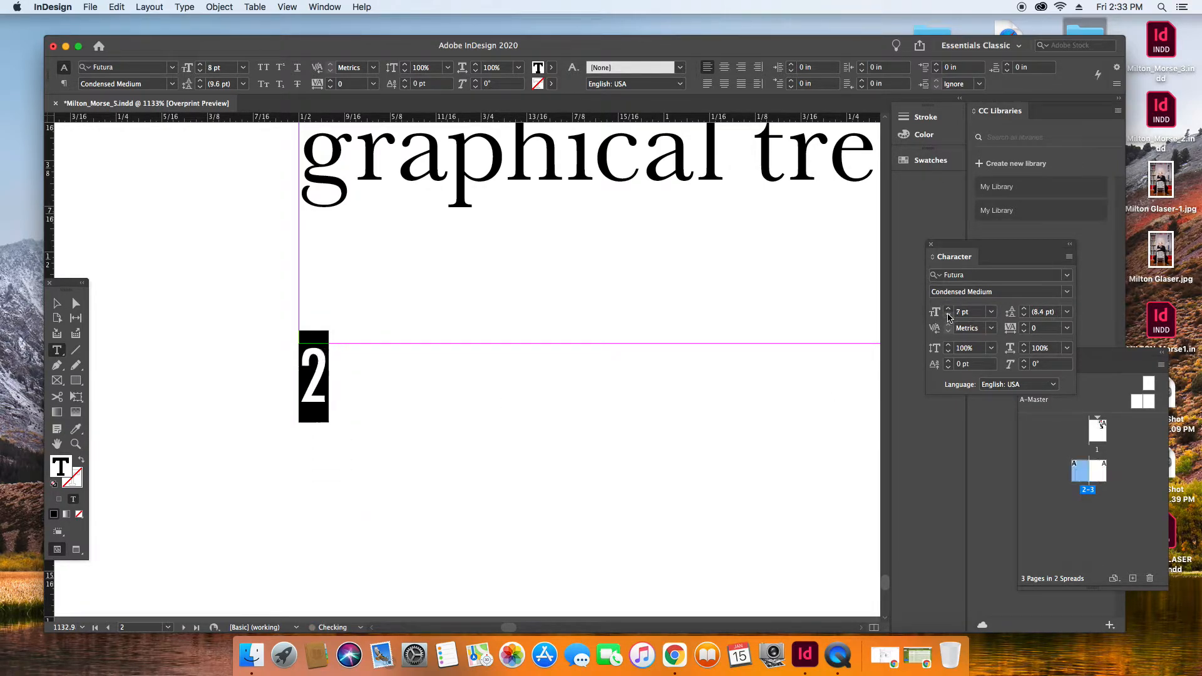
left_click(991, 328)
left_click(977, 345)
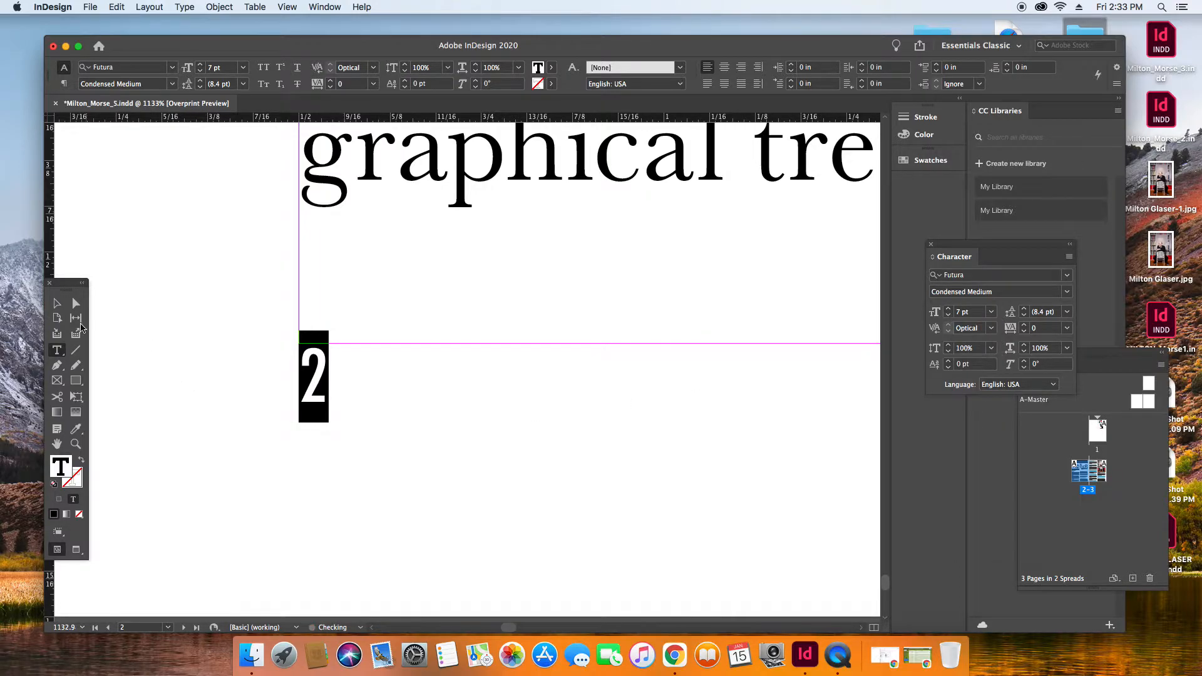
left_click(57, 303)
left_click(313, 389)
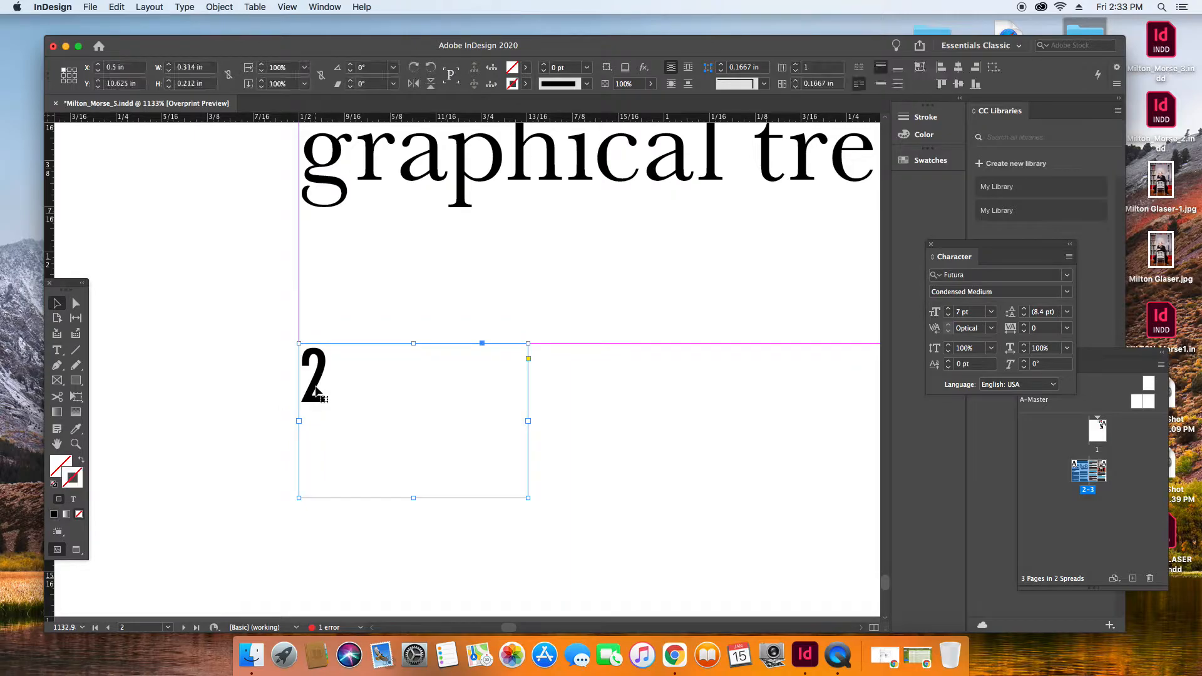
Color the page number 2 red with CMYK values C 0, M 100, Y 100, K 0.
left_click(57, 350)
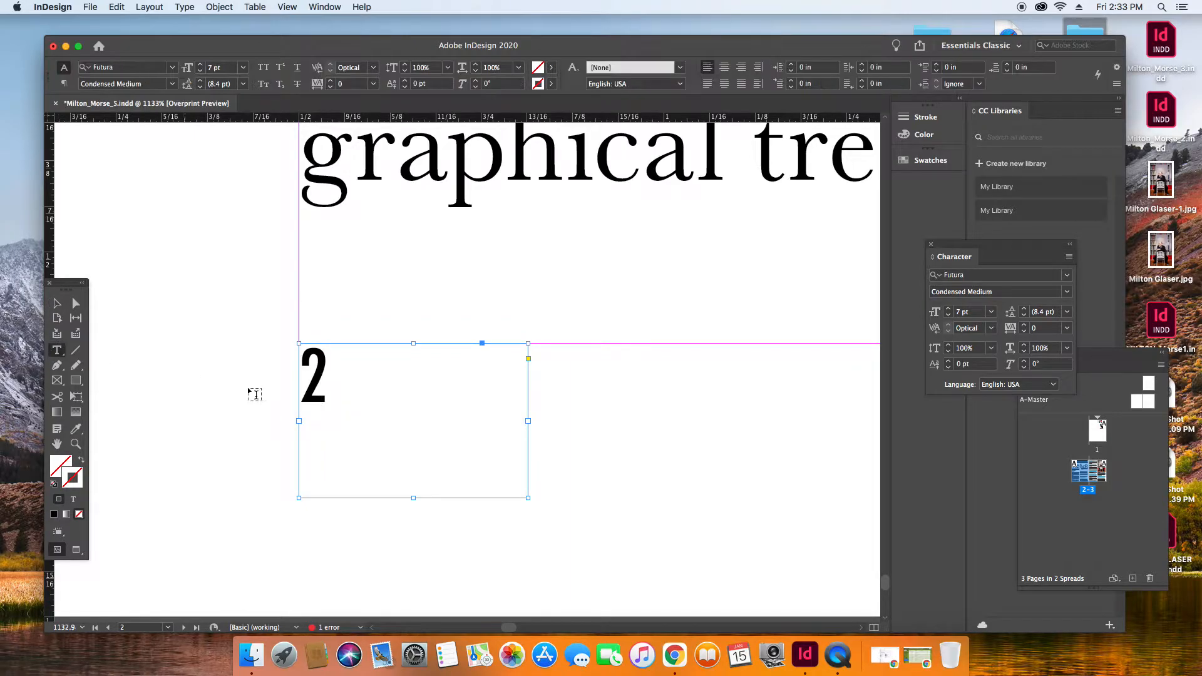
double_click(315, 378)
left_click(60, 466)
double_click(62, 468)
double_click(855, 255)
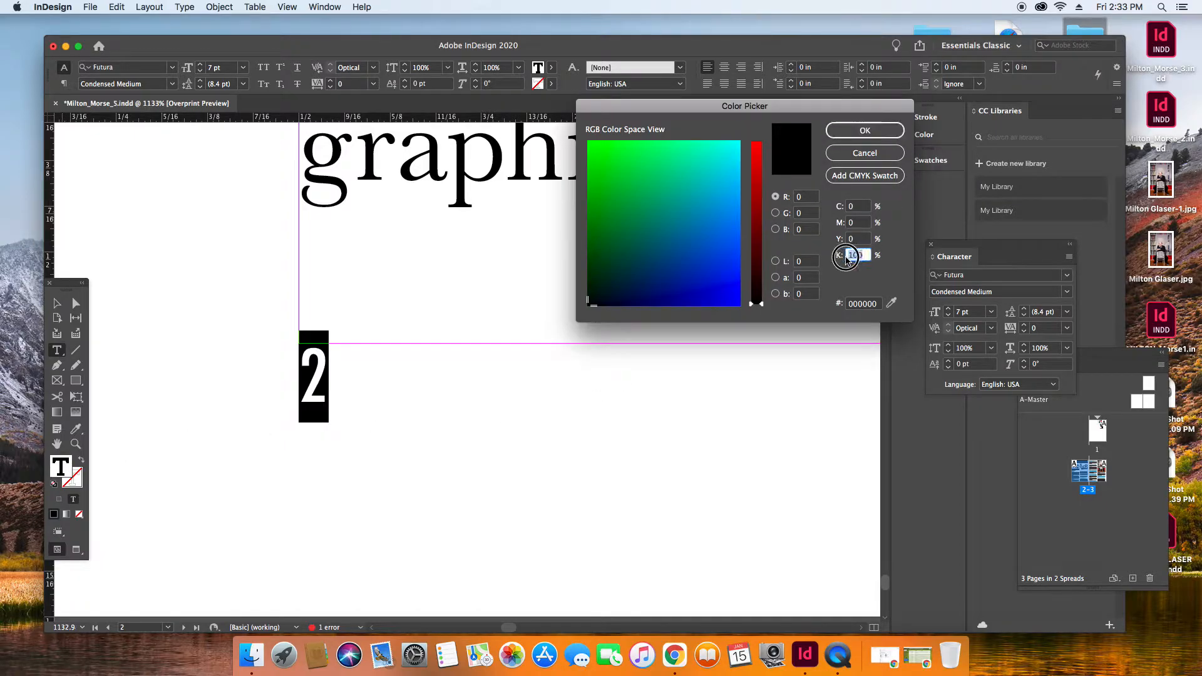
type("0")
left_click(849, 224)
type("1")
left_click(852, 238)
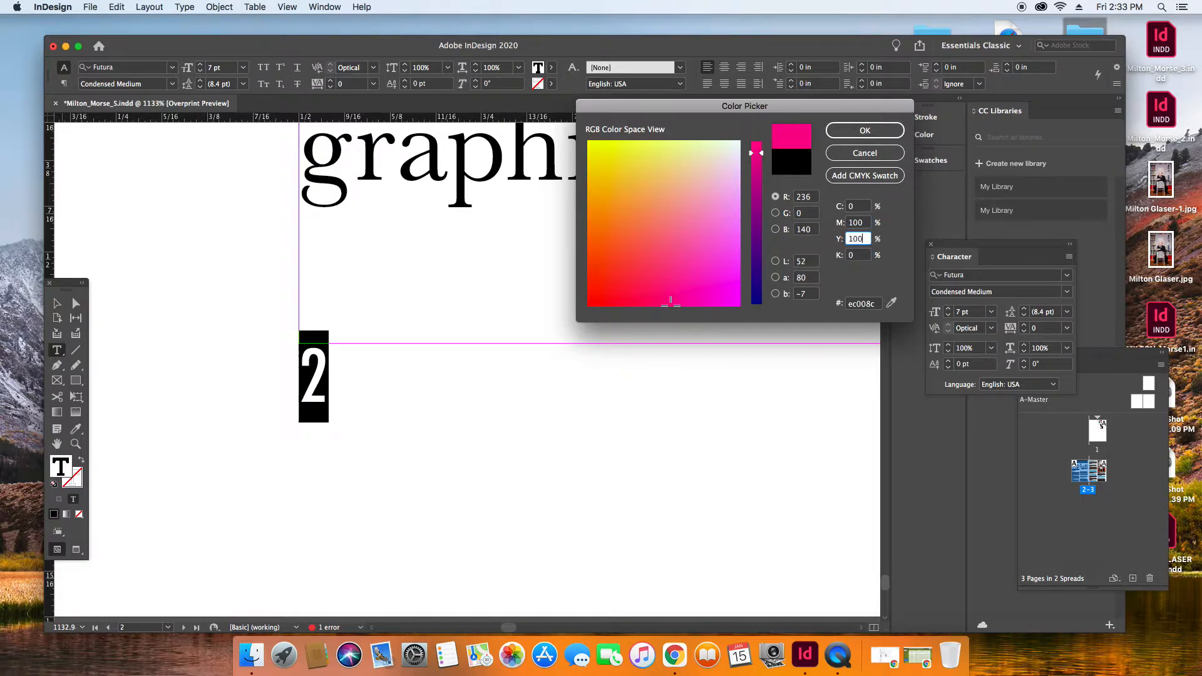
left_click(865, 130)
Copy the red page number frame and paste it below the text at the right page's lower outer corner.
left_click(57, 305)
left_click(318, 394)
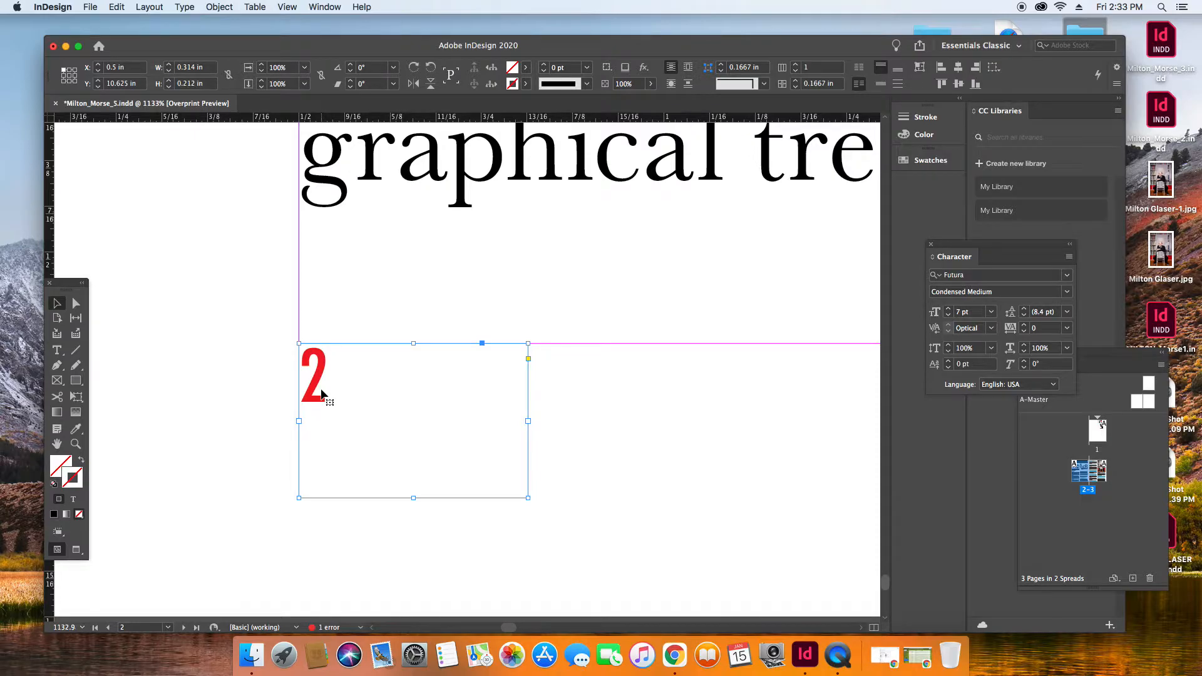
left_click(288, 7)
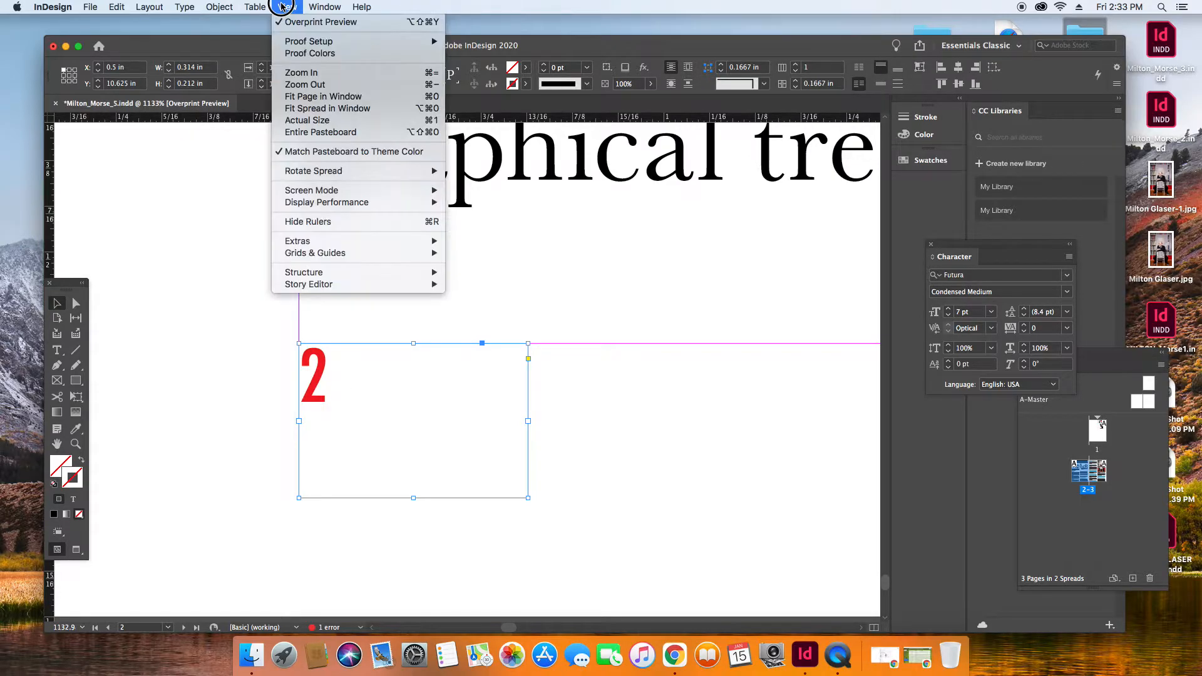
left_click(302, 108)
left_click(781, 601)
left_click(75, 444)
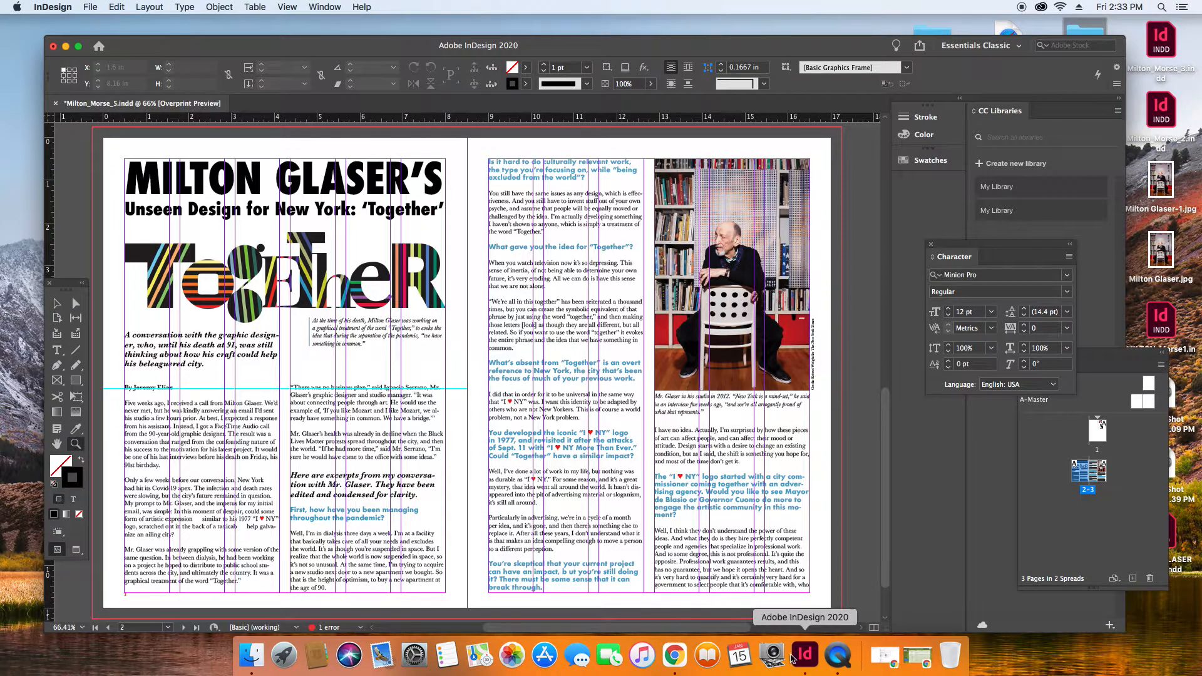
left_click_drag(777, 575, 821, 580)
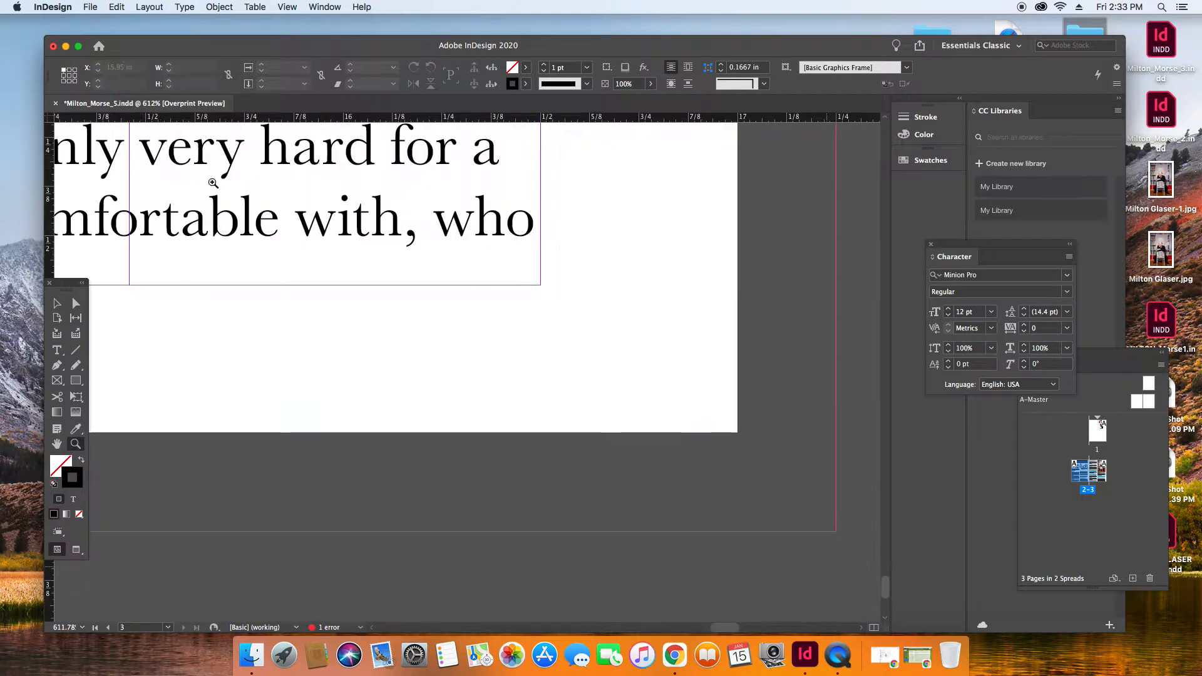
left_click(57, 303)
key("super+v")
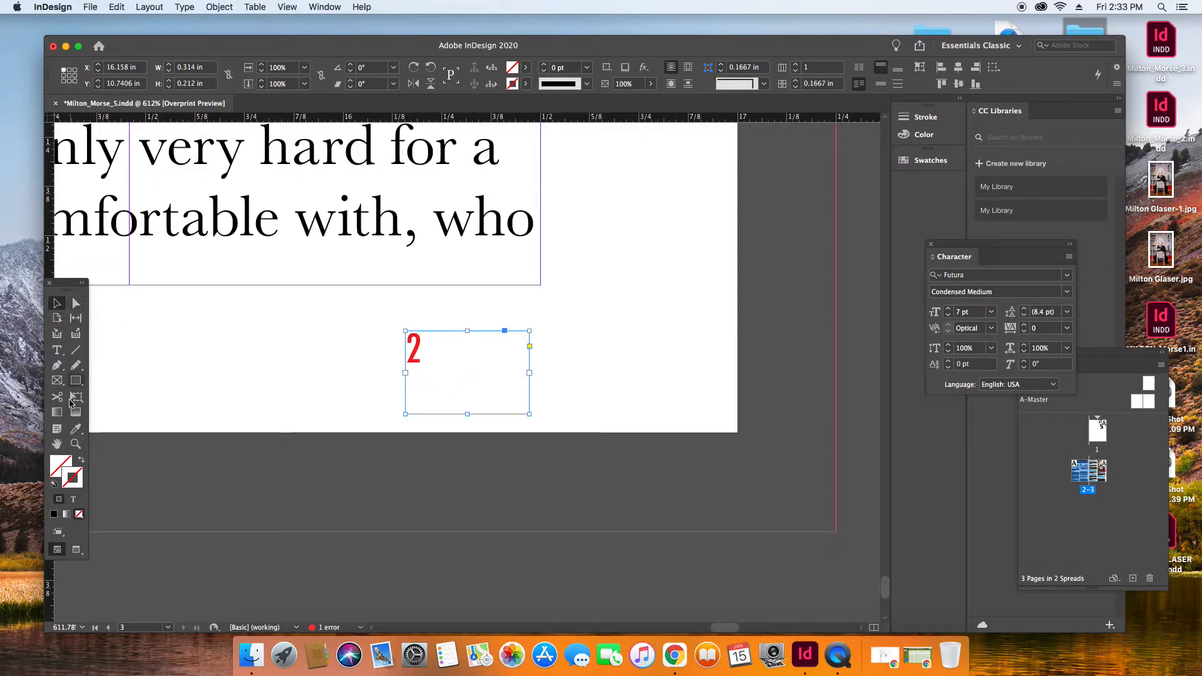
Right-align the copied page number and move its frame to the right page's outer and bottom margins at X 16.186 in, Y 10.625 in.
left_click(57, 350)
left_click(436, 350)
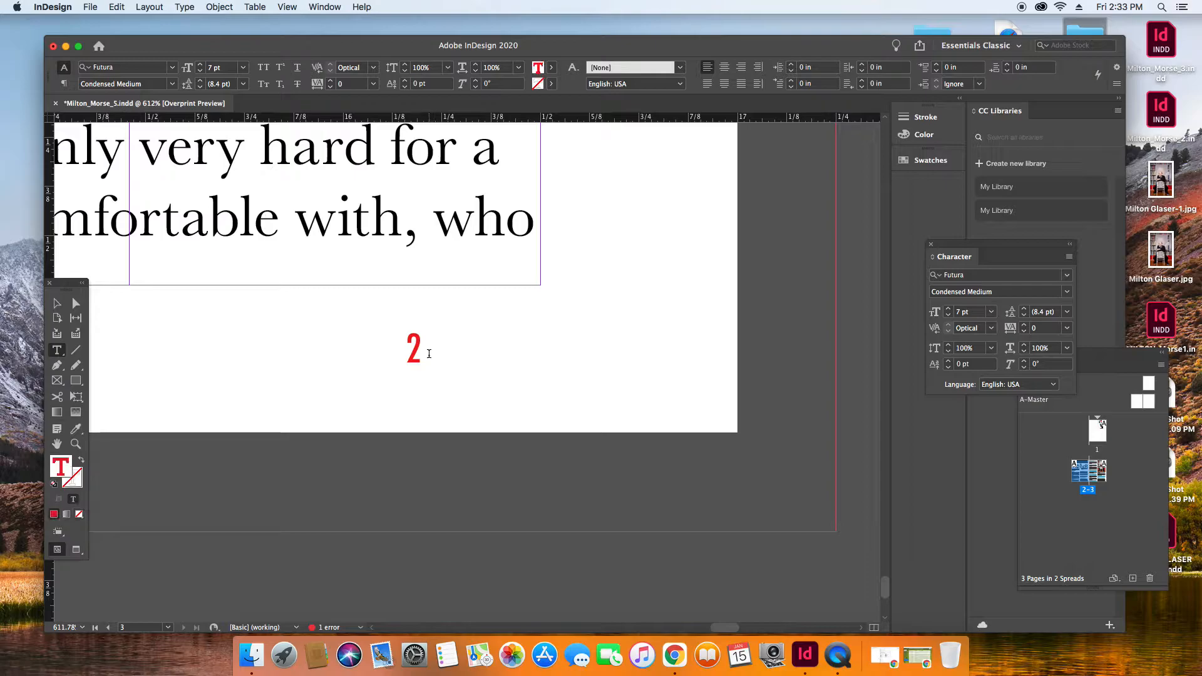
left_click(743, 68)
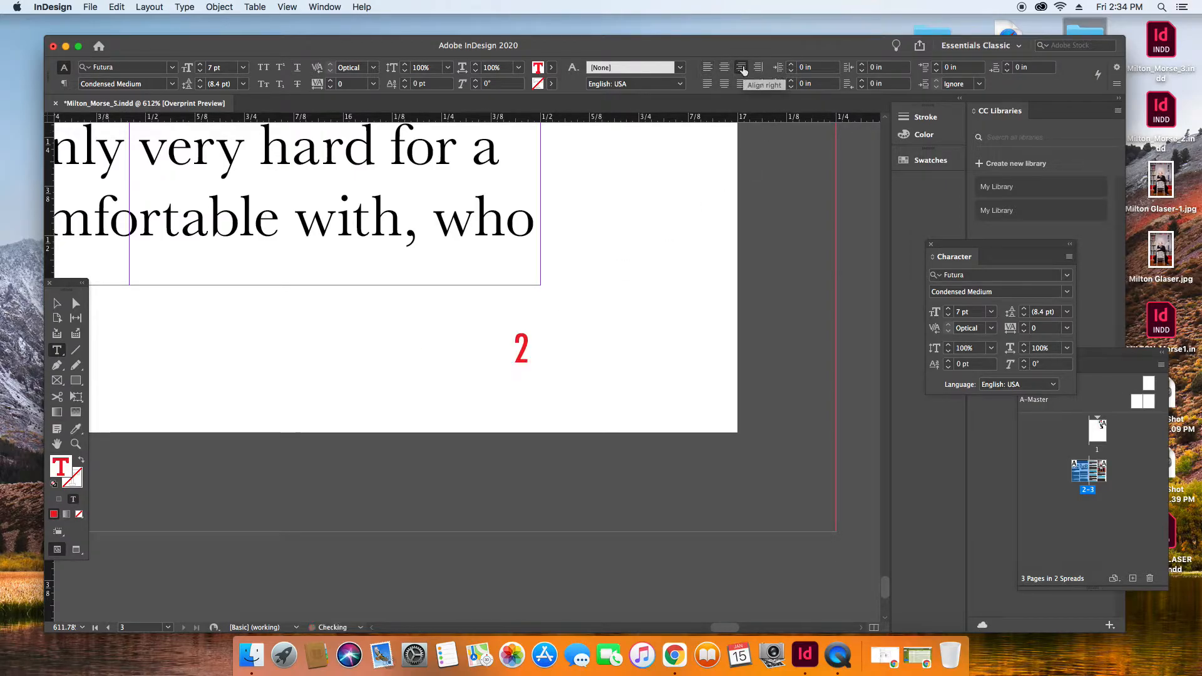
left_click(55, 304)
left_click_drag(517, 353, 531, 309)
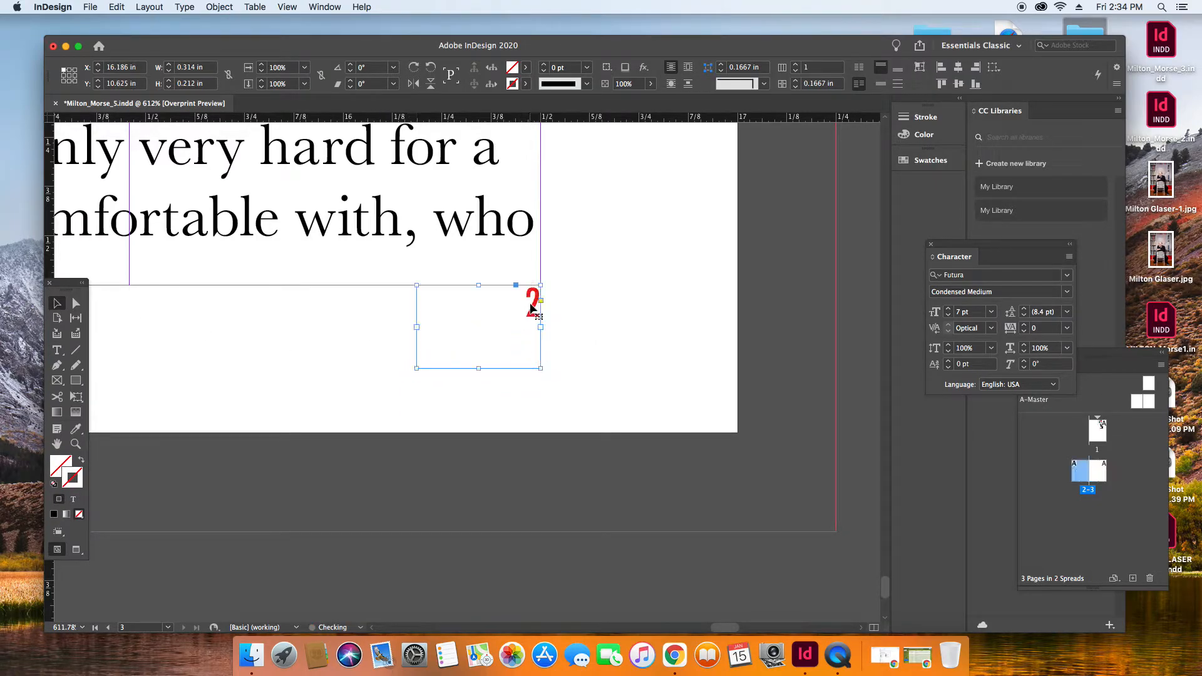
Change the right page's copied page number to 3.
double_click(530, 314)
double_click(530, 313)
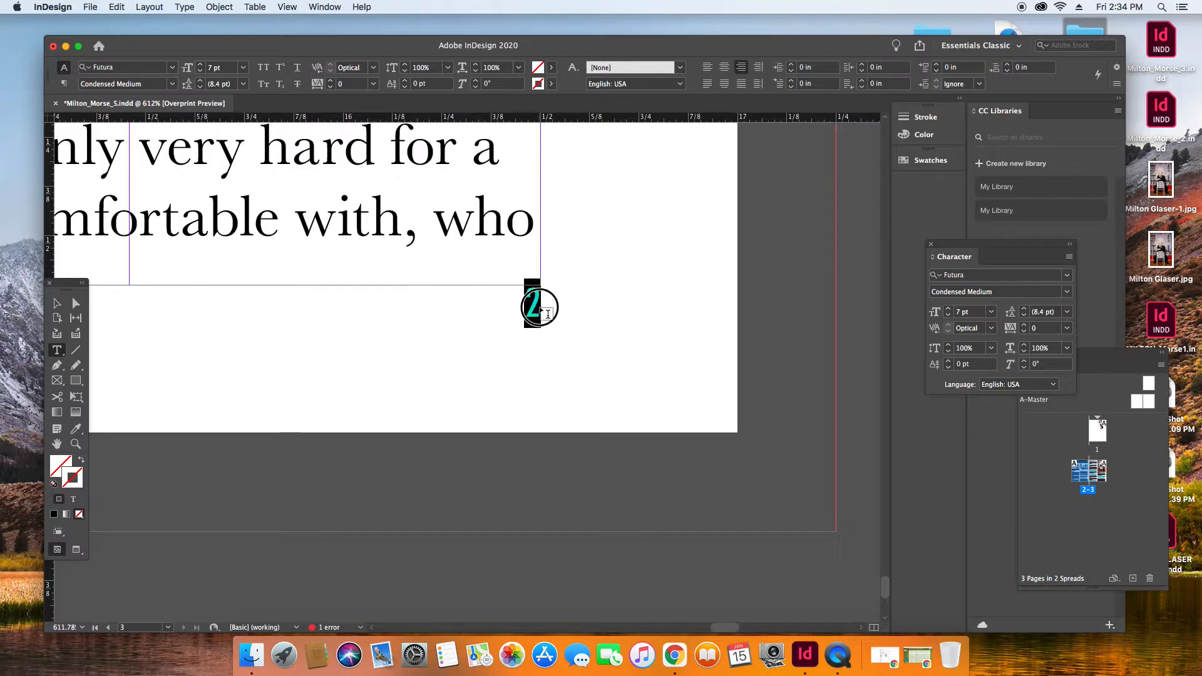
type("3")
left_click(442, 397)
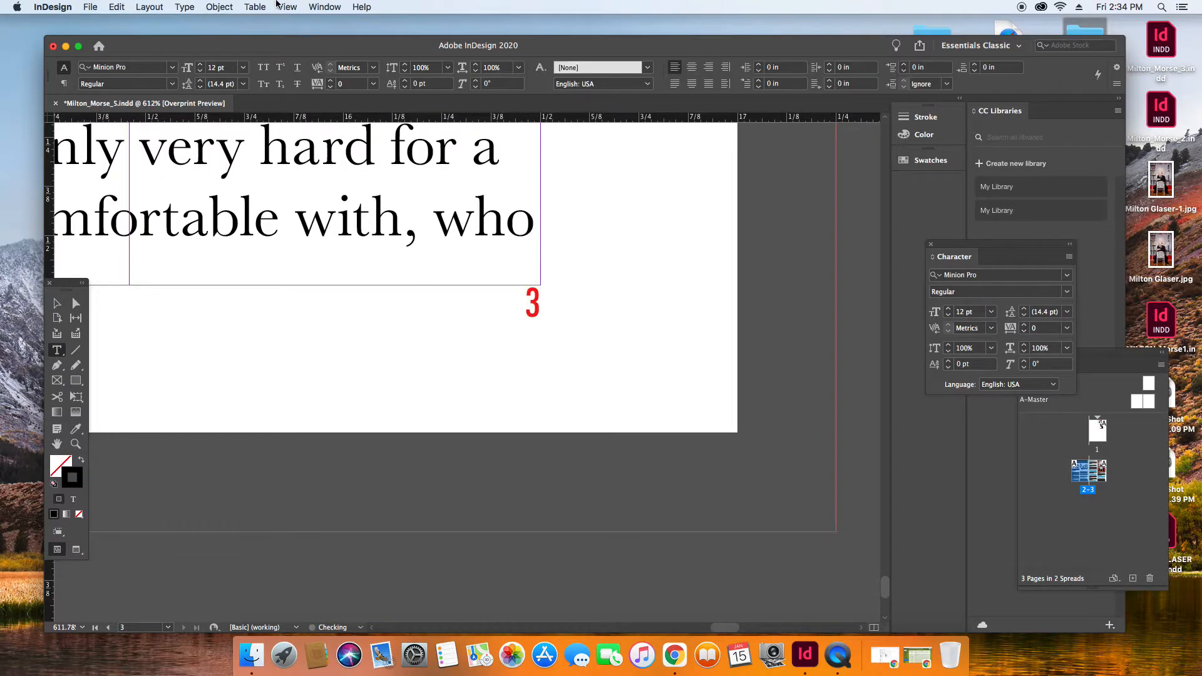
Fit the whole spread in view and switch the screen mode to Preview to review the layout.
left_click(287, 7)
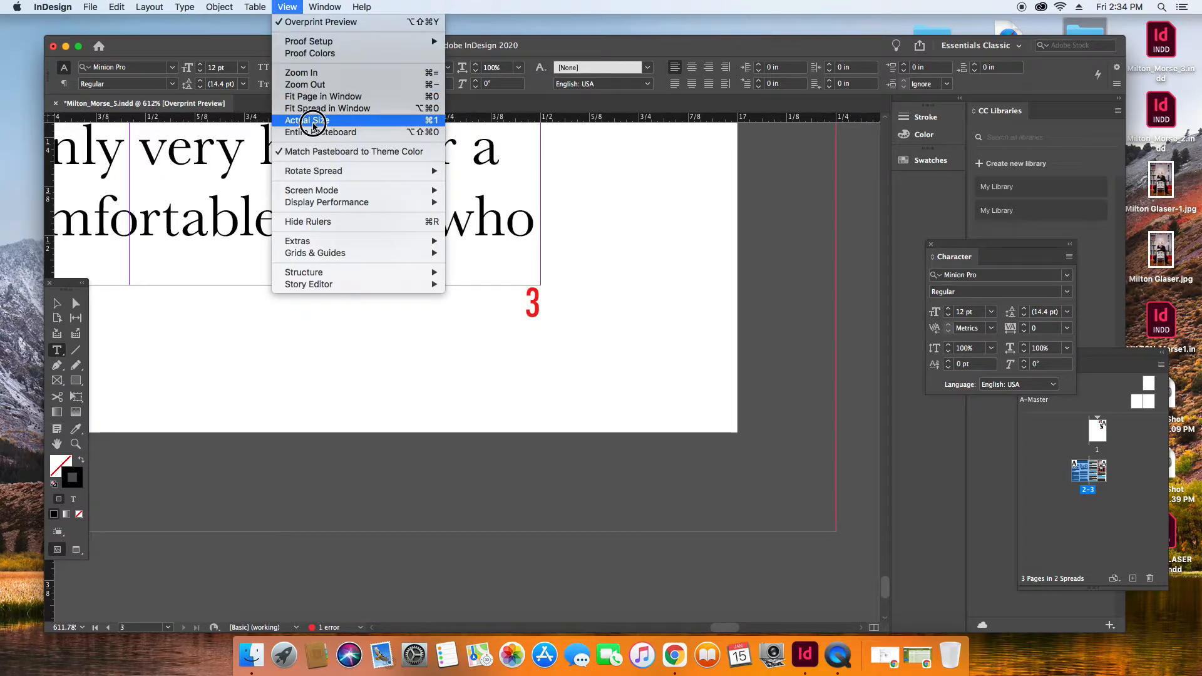
left_click(312, 110)
key("v")
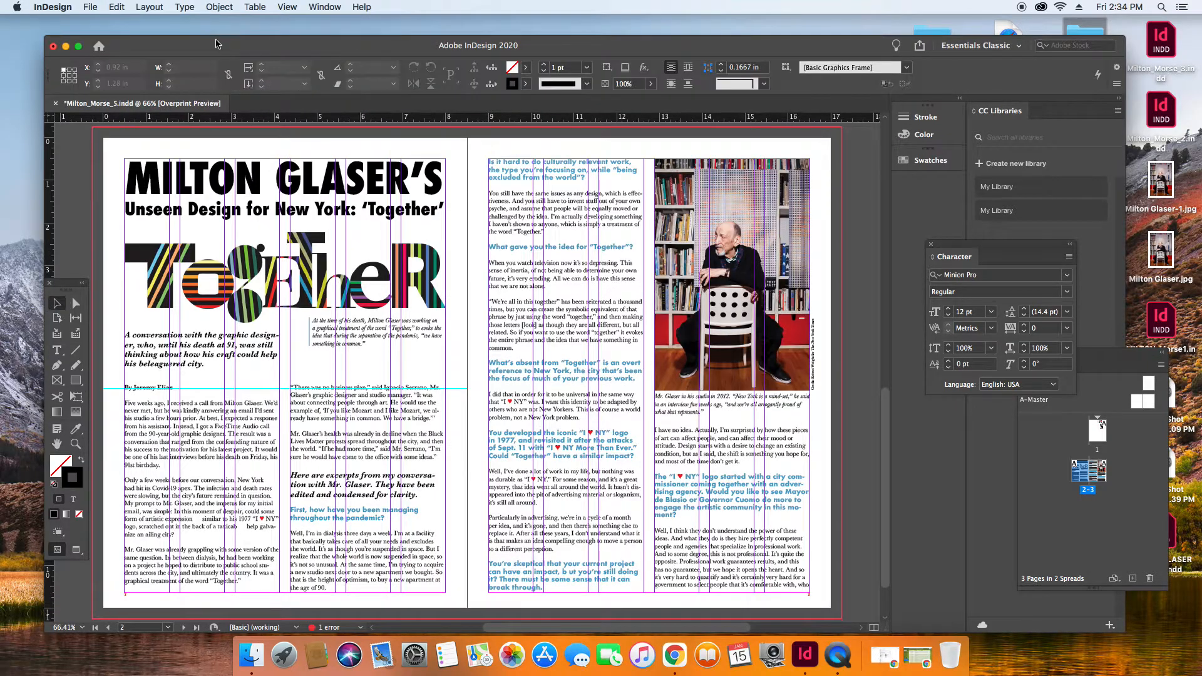
left_click(287, 7)
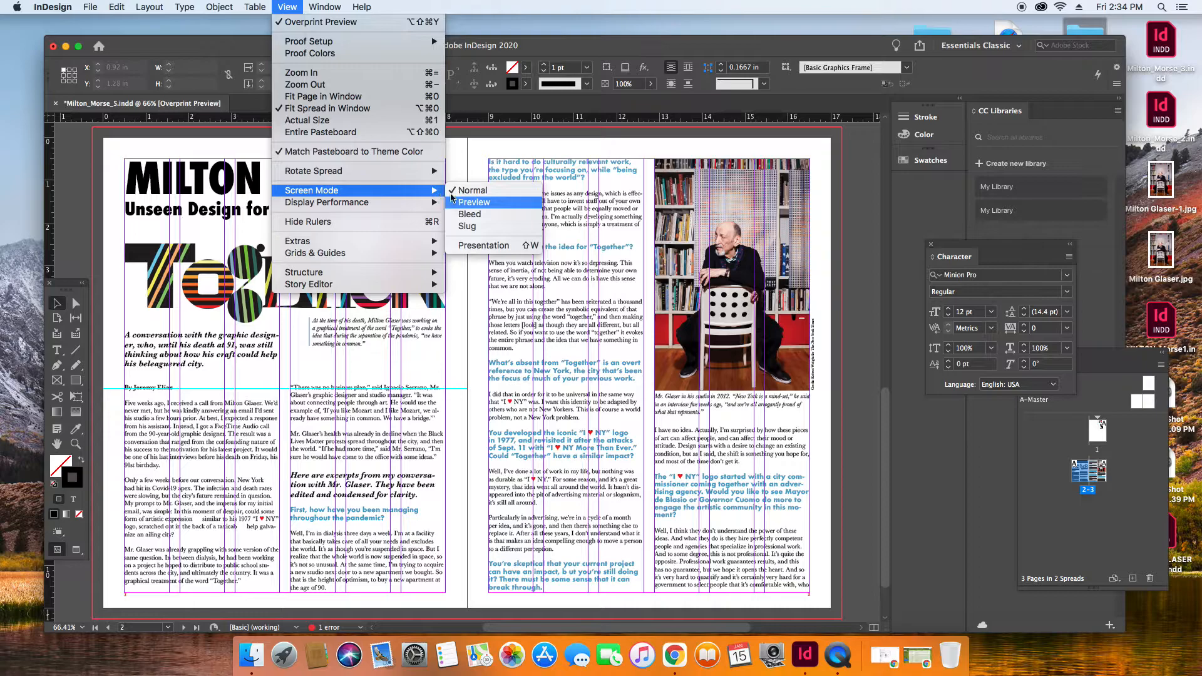
left_click(476, 206)
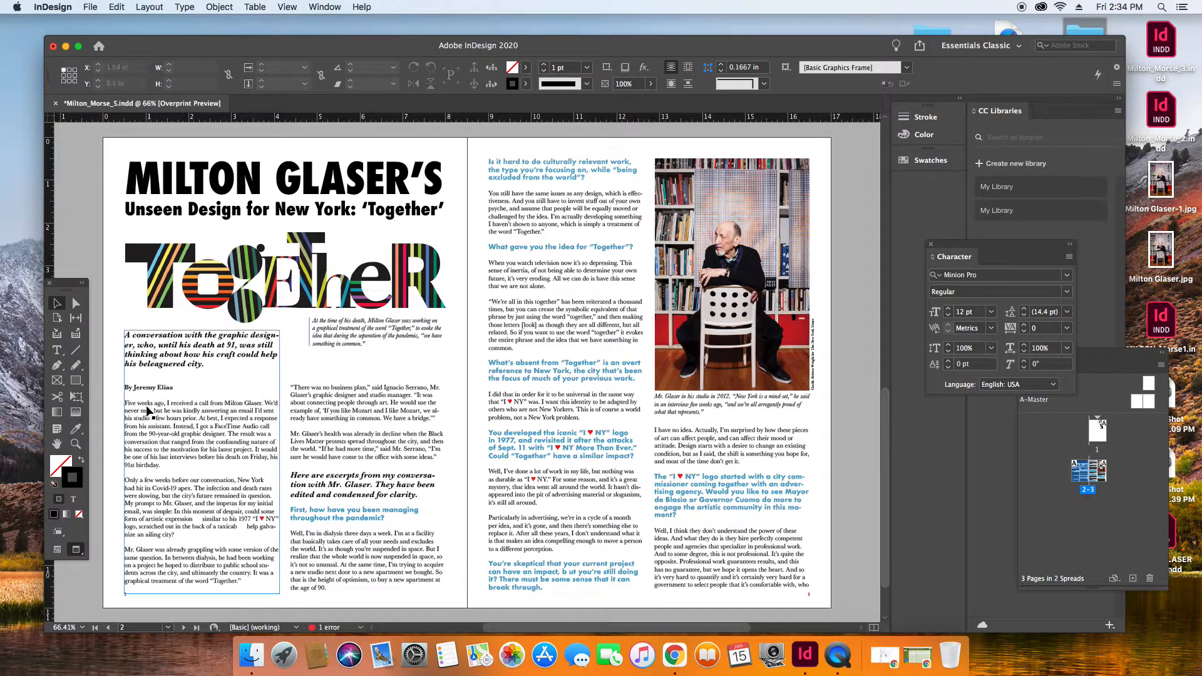
Select the first letter F of "Five weeks ago" below the byline and bring up the paragraph formatting options.
left_click(76, 443)
left_click_drag(121, 391, 213, 492)
left_click(57, 352)
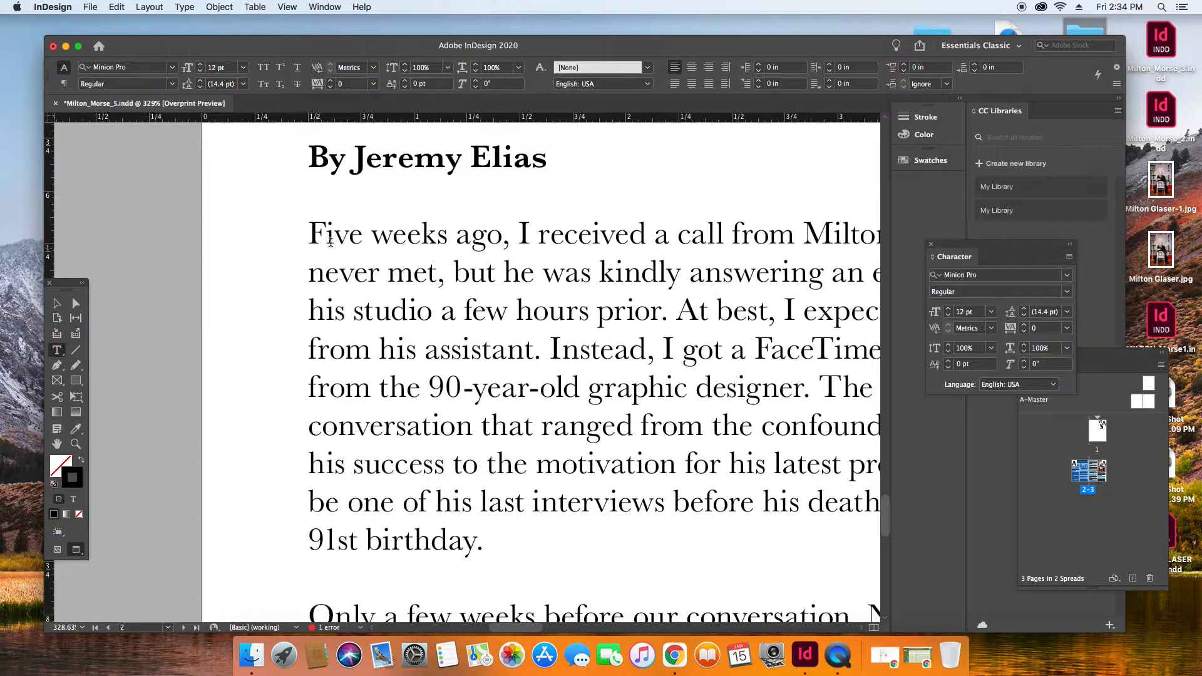
left_click(322, 232)
left_click_drag(322, 233, 312, 232)
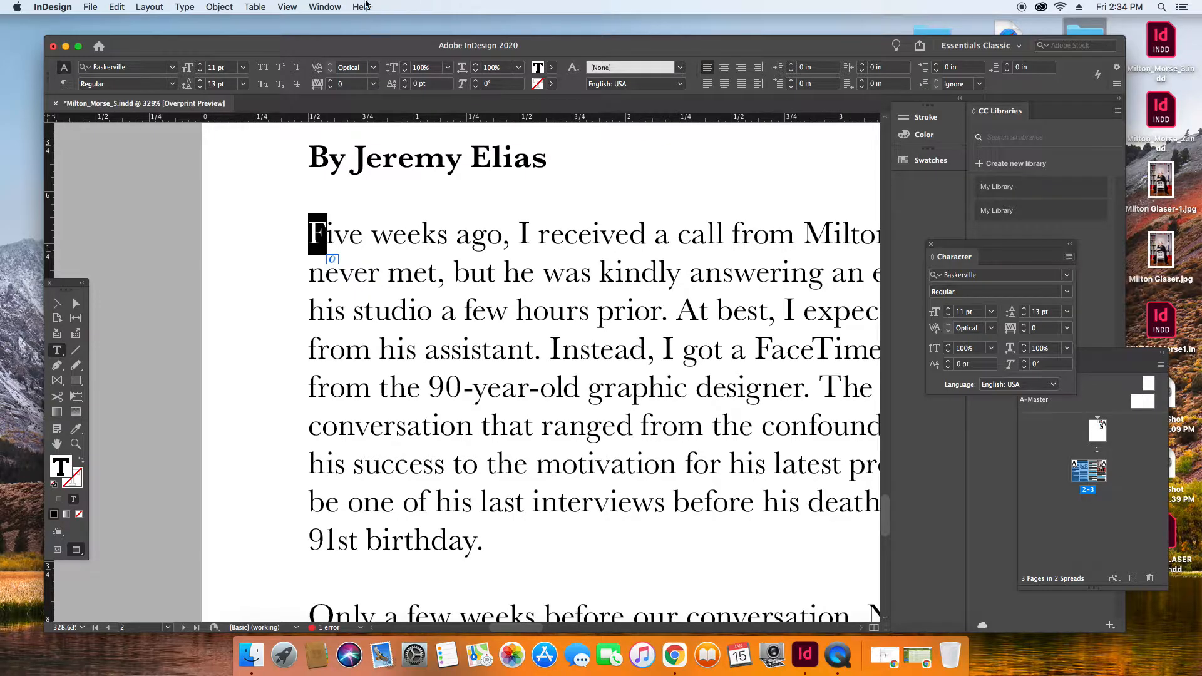
left_click(337, 9)
mouse_move(359, 316)
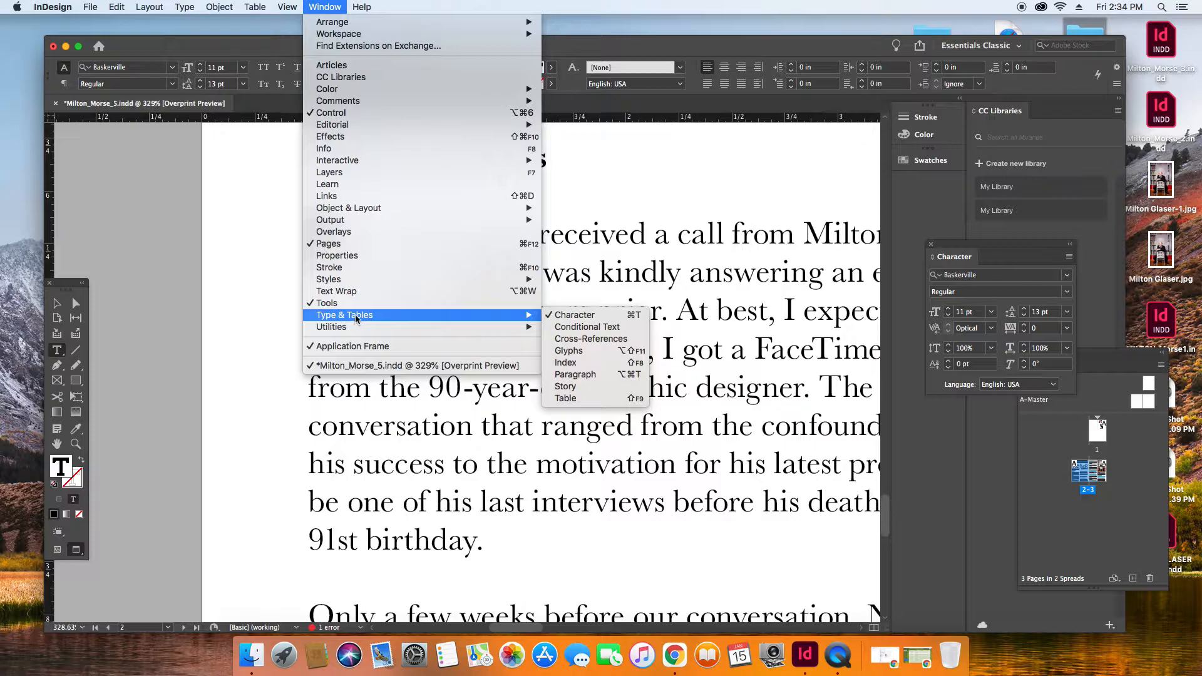
left_click(566, 375)
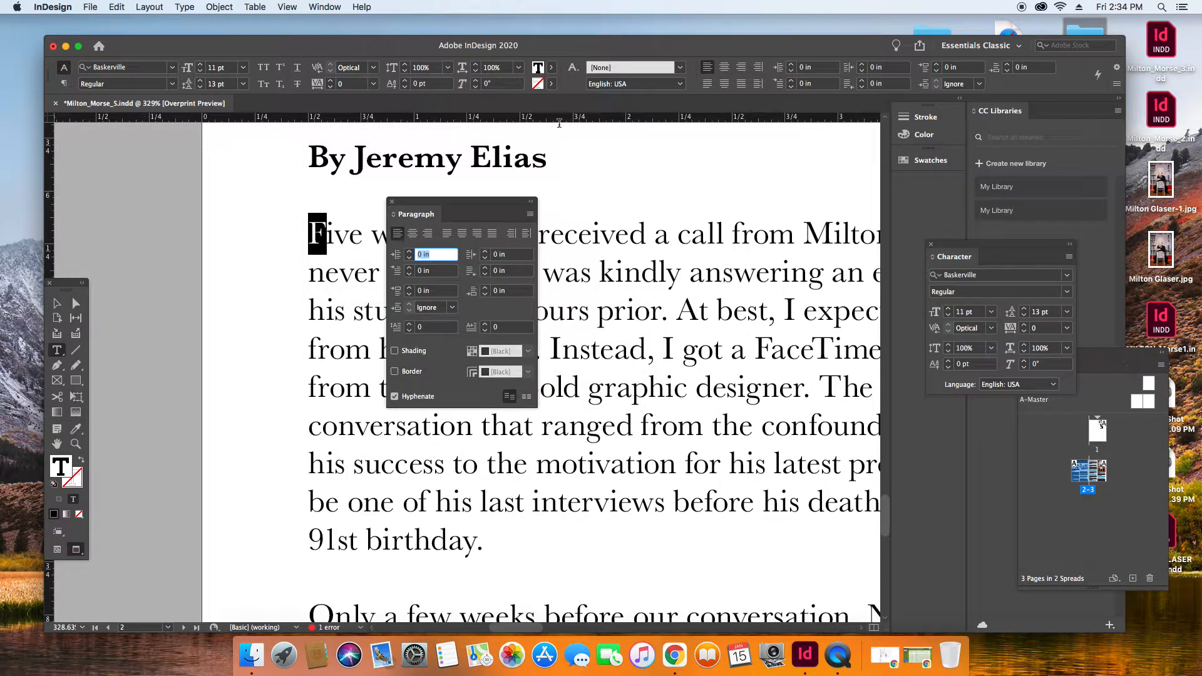
left_click_drag(506, 205, 1042, 219)
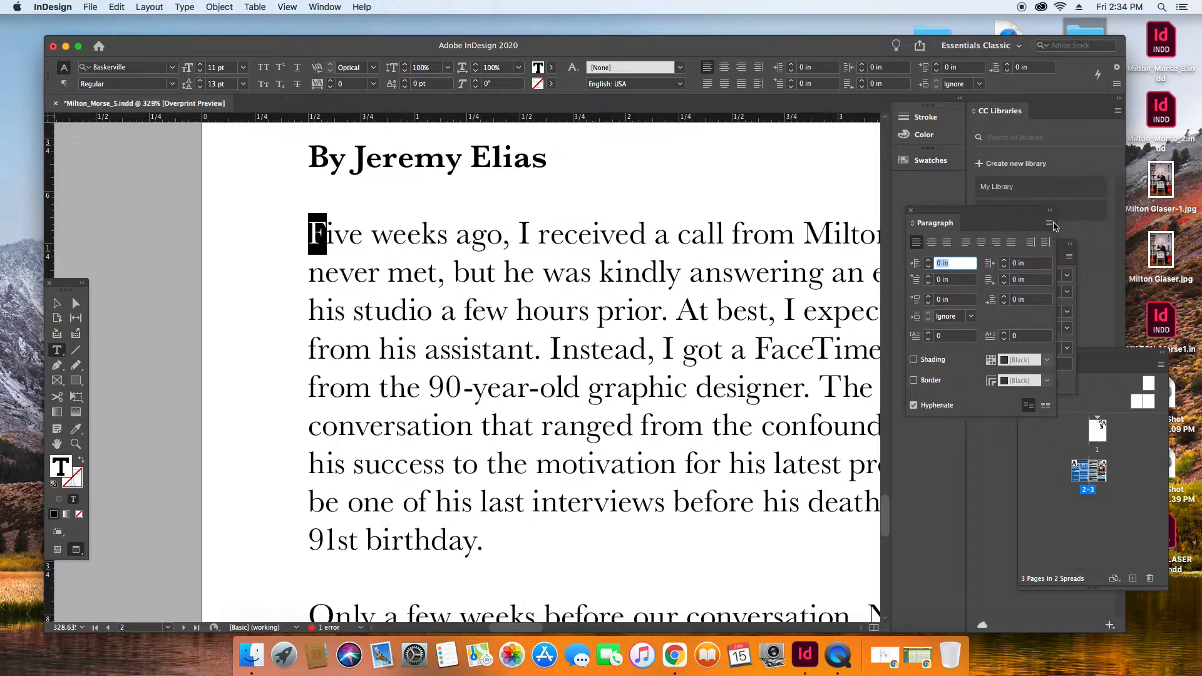
left_click(1051, 211)
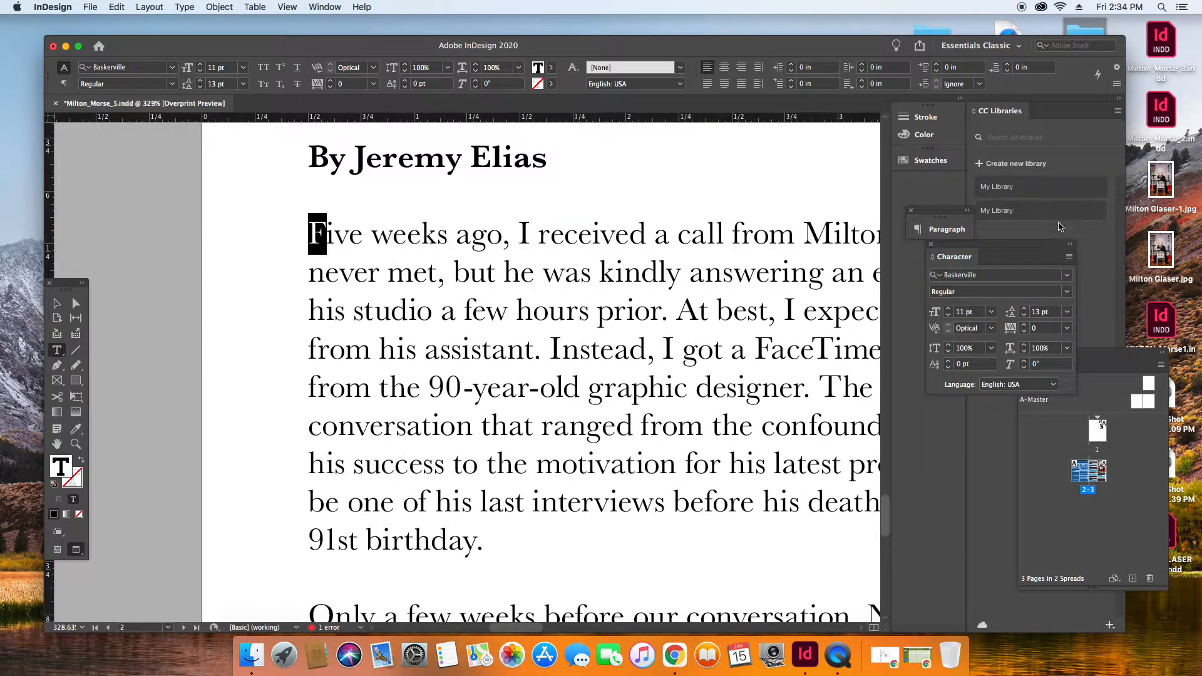
left_click(967, 211)
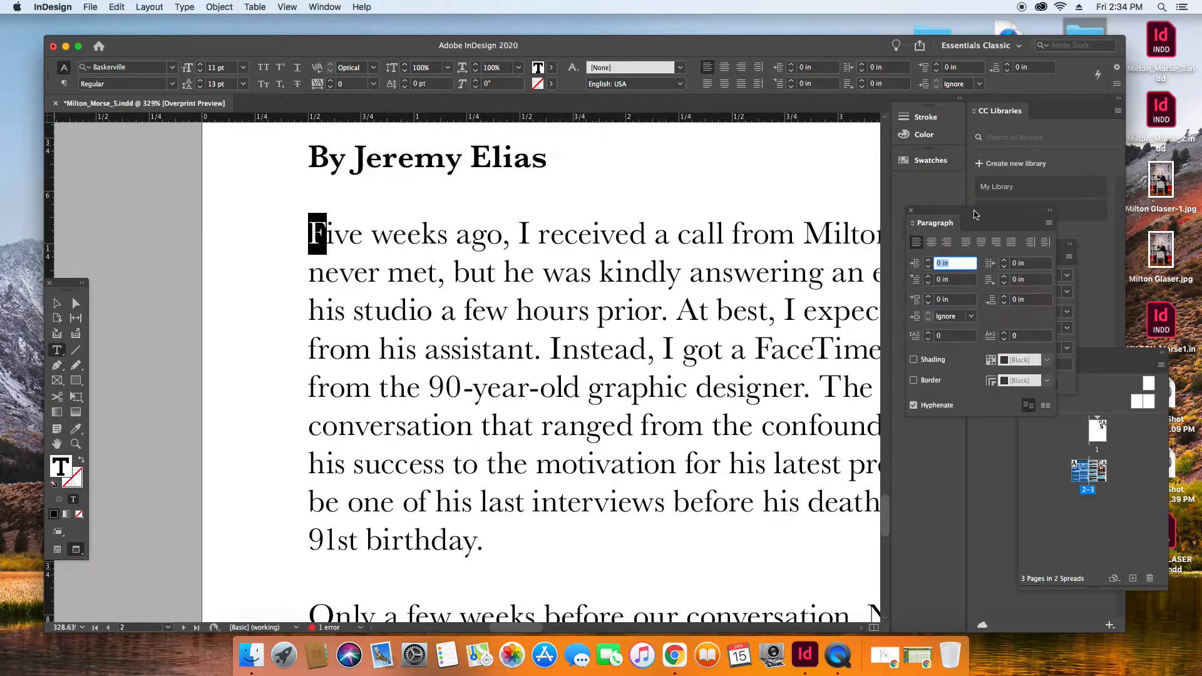
Apply a drop cap spanning 4 lines and 1 character to the opening body paragraph.
left_click(1049, 224)
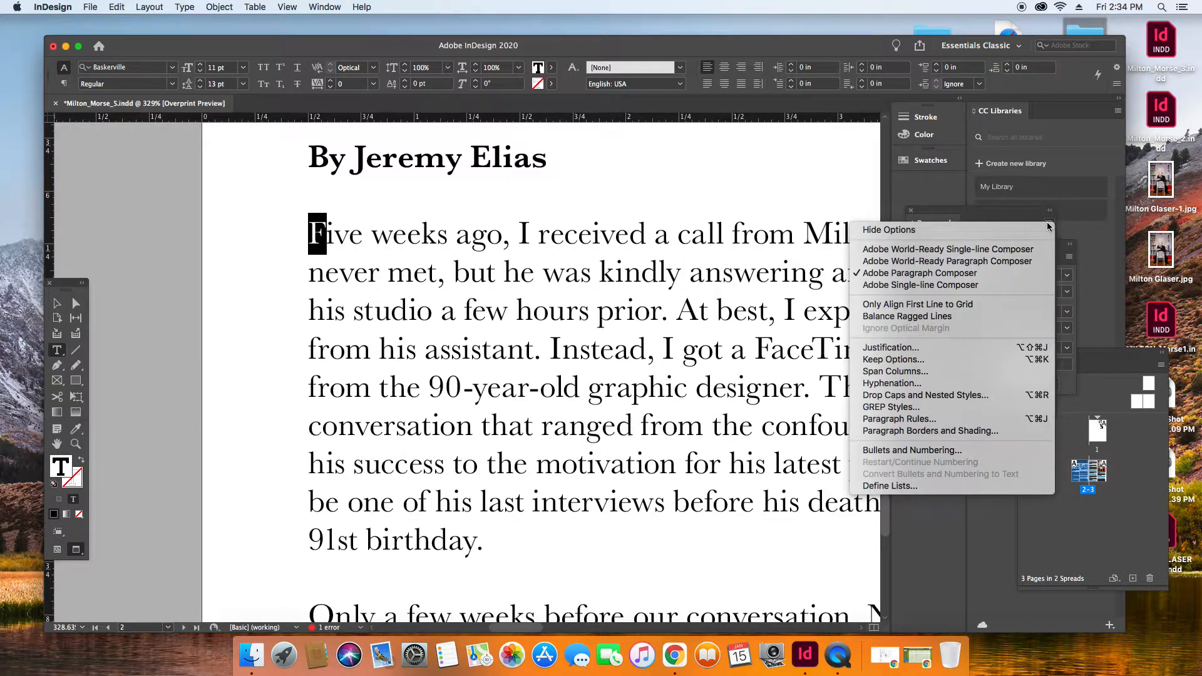
left_click(931, 396)
left_click(856, 203)
left_click(858, 202)
left_click(858, 203)
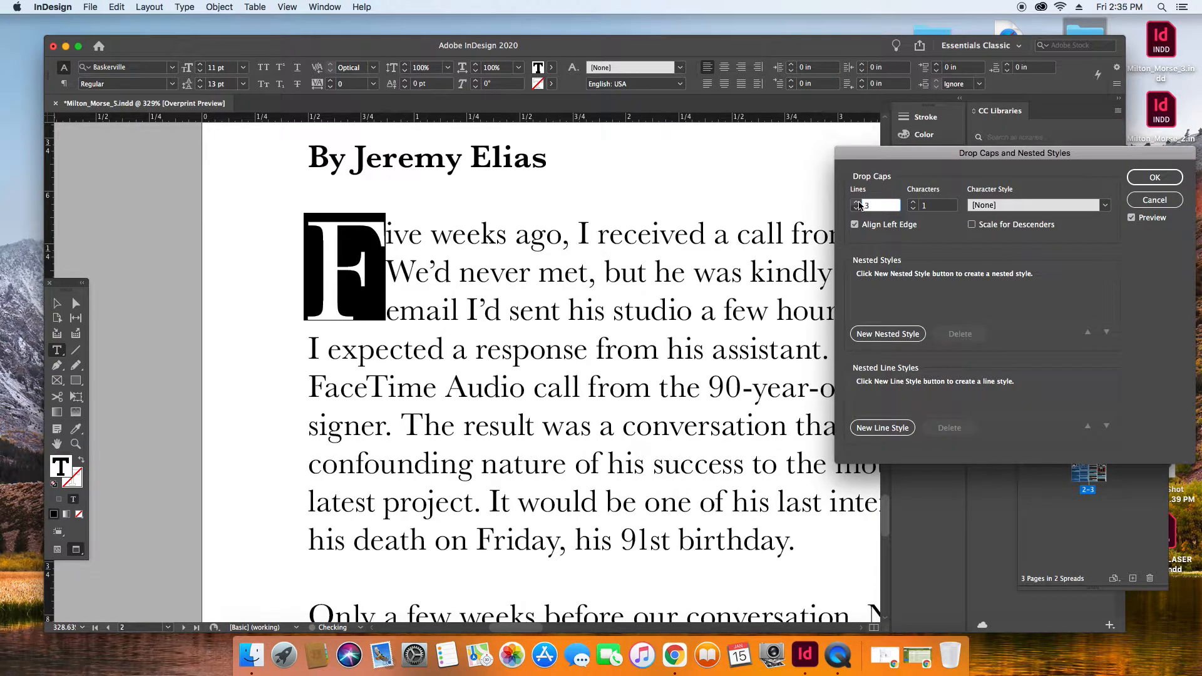
left_click(857, 202)
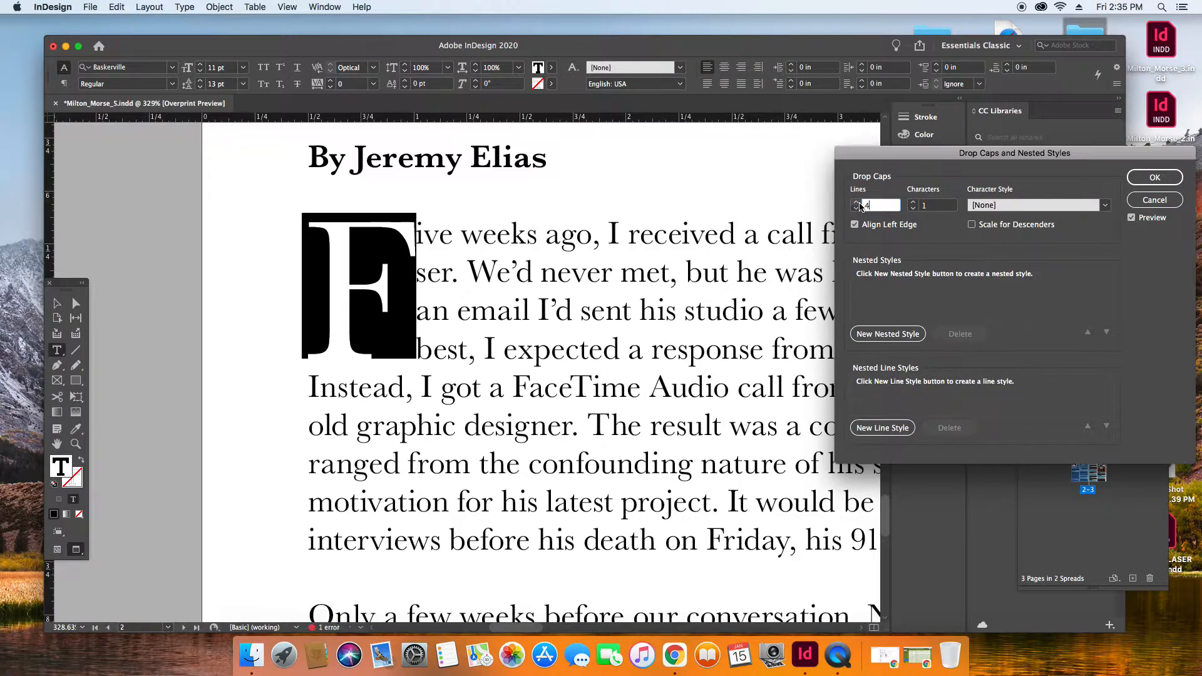
left_click(1155, 178)
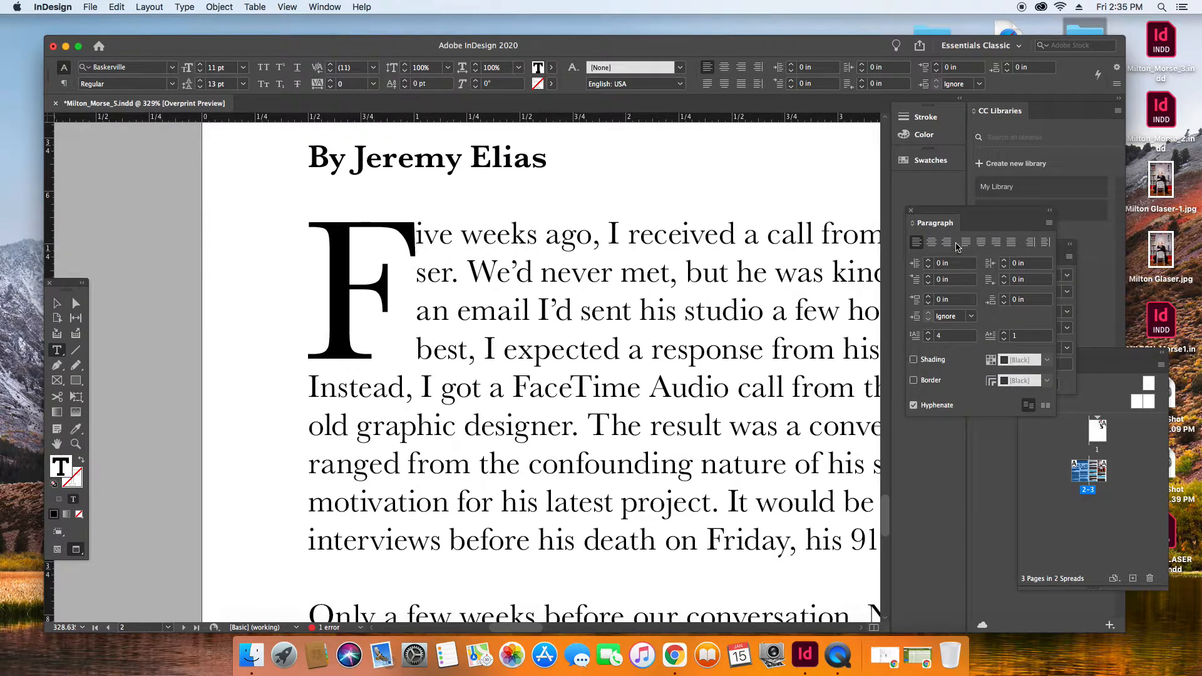
Set the kerning between the drop cap F and the following letters to 25.
left_click_drag(1002, 212, 845, 374)
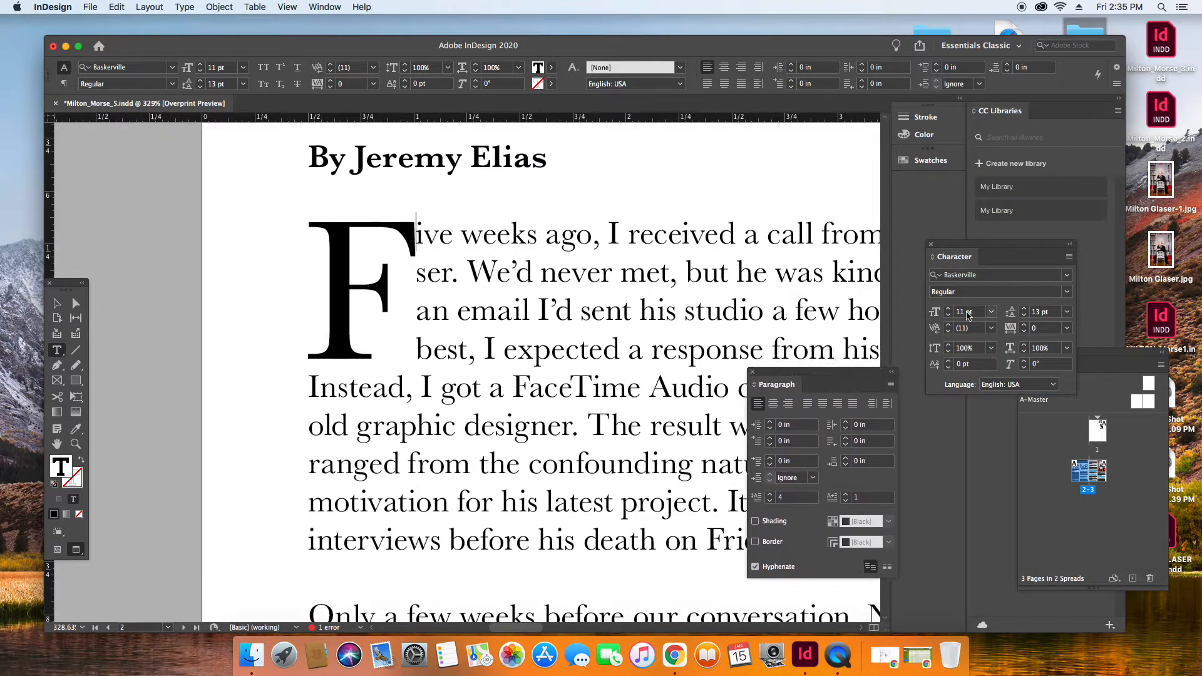
left_click(991, 328)
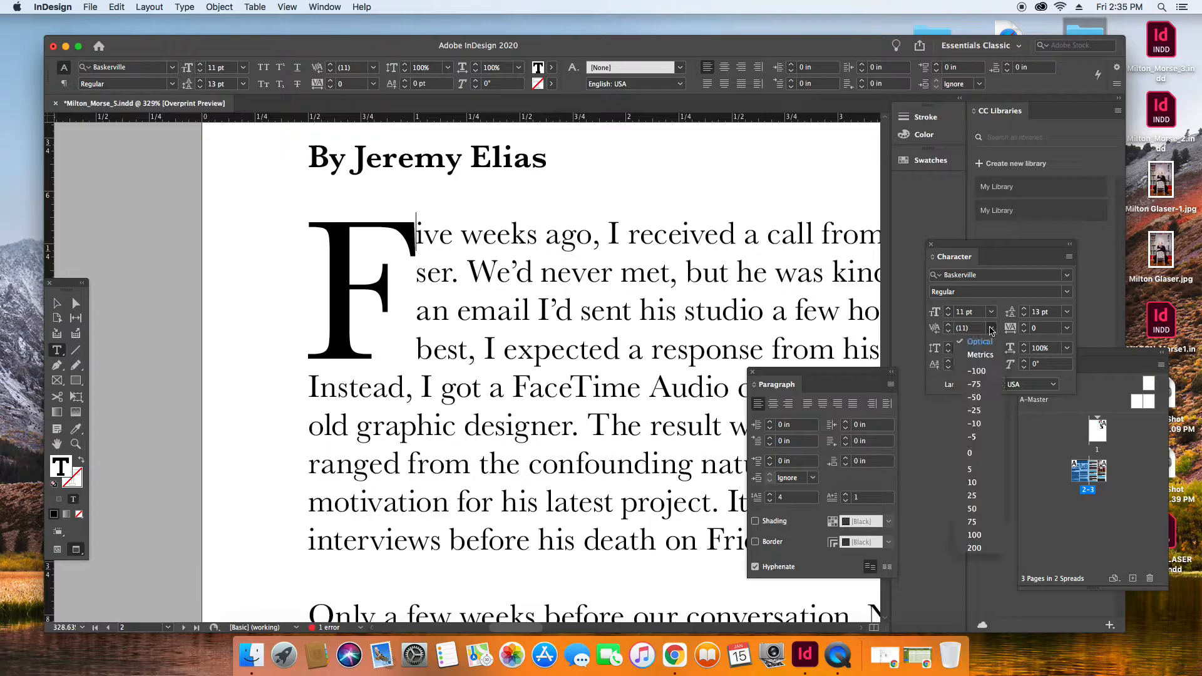
left_click(972, 496)
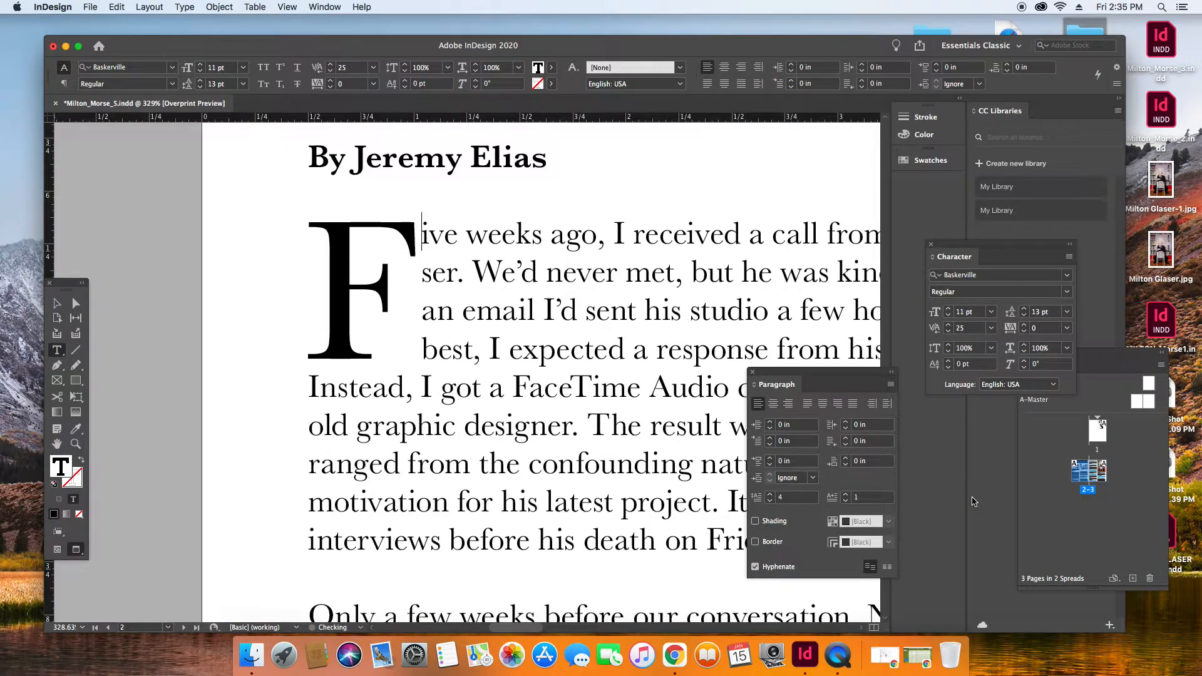
Set the kerning after the drop cap F to 10 and fill the letter with red, C 0, M 100, Y 100, K 0.
left_click(991, 328)
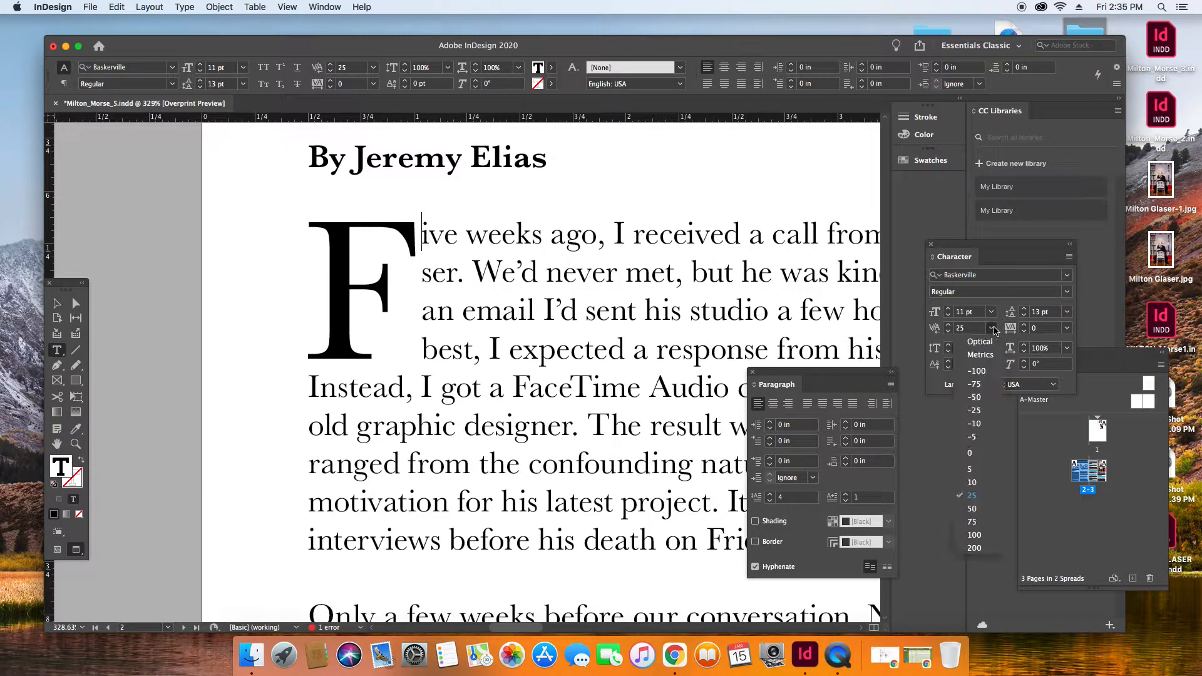
left_click(972, 483)
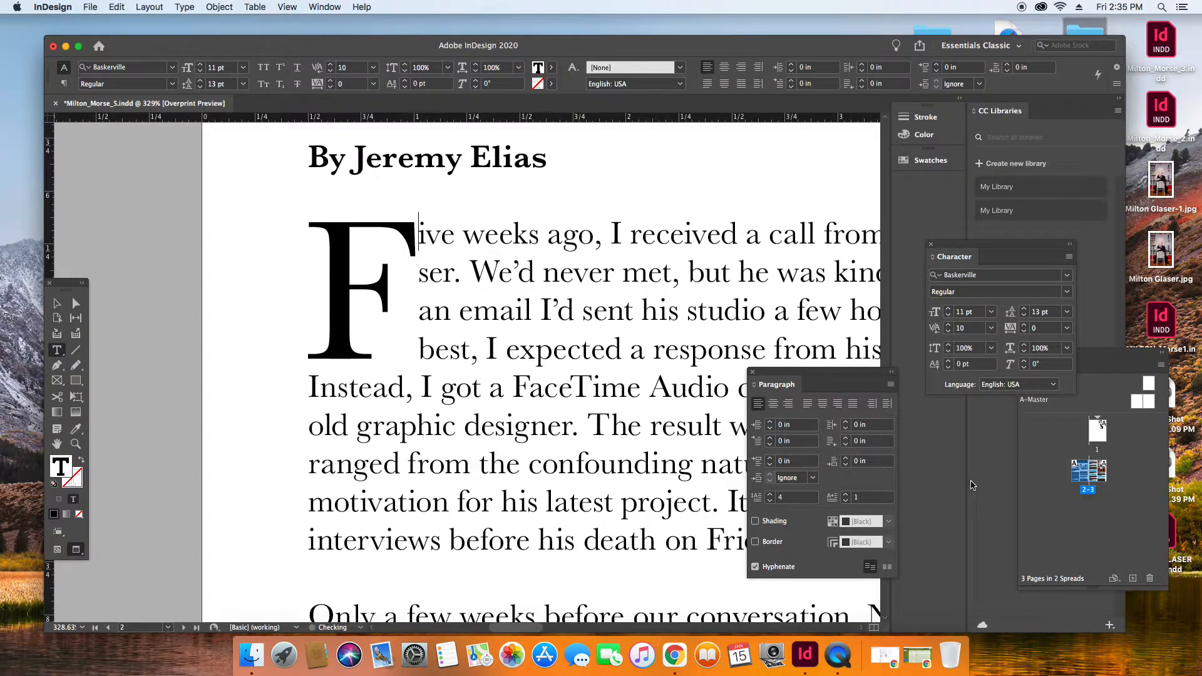
left_click_drag(410, 246, 357, 253)
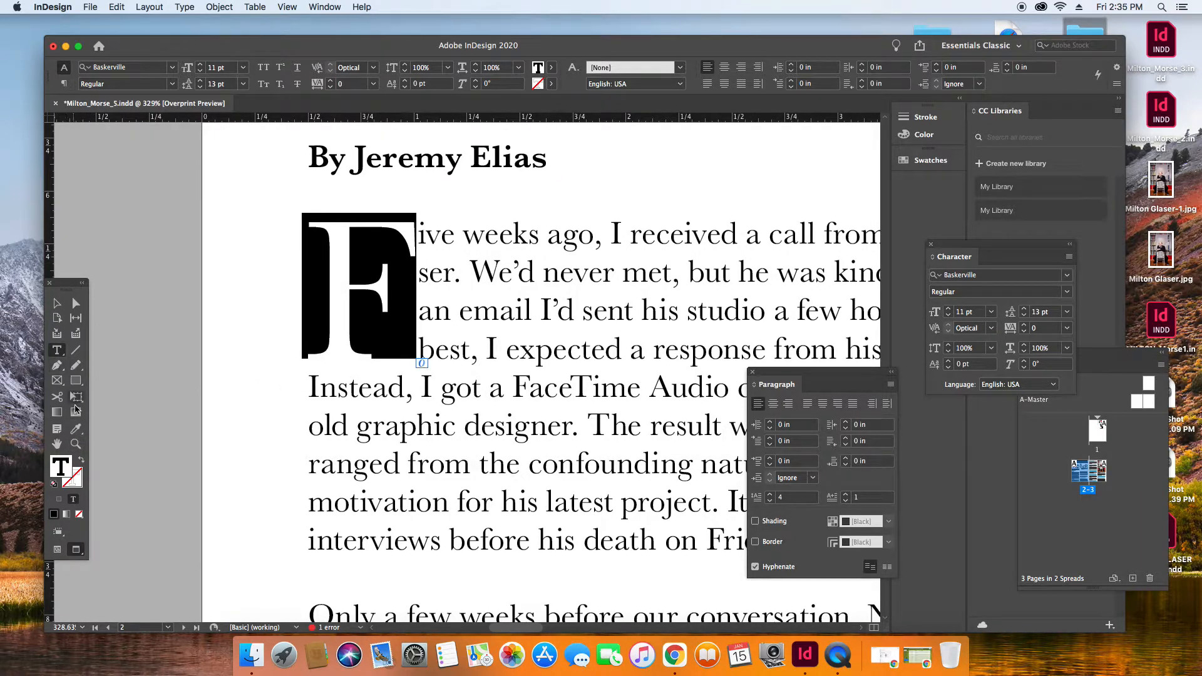
left_click(62, 467)
double_click(61, 466)
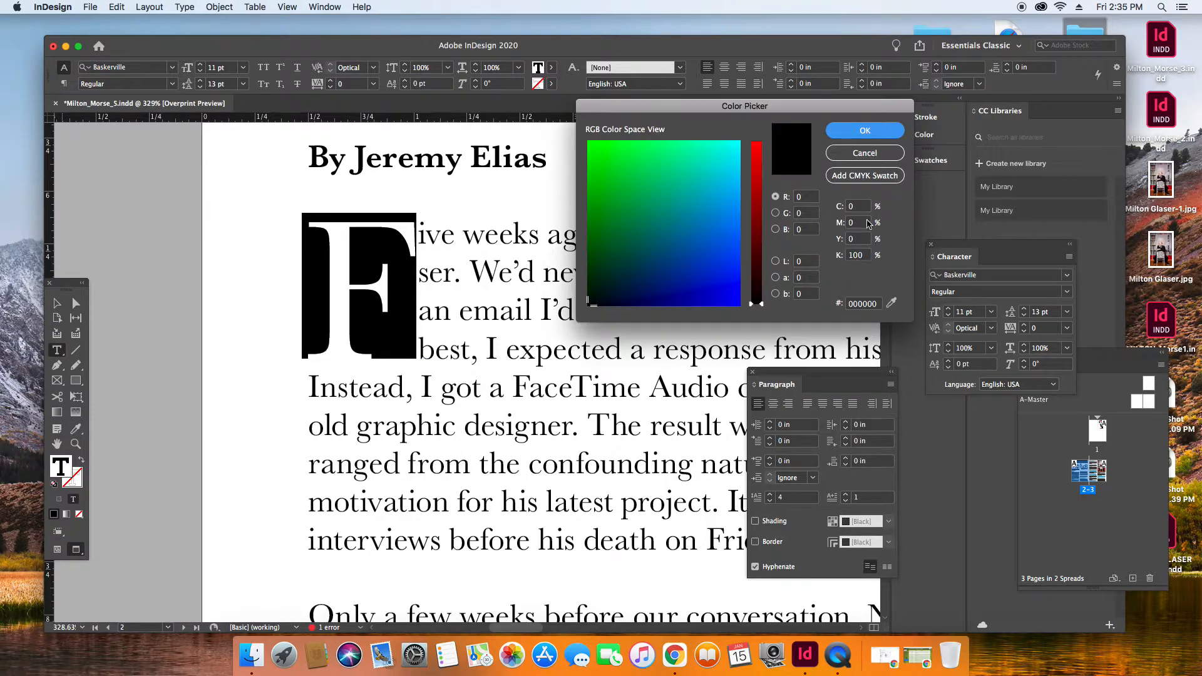
left_click_drag(864, 257, 843, 228)
type("00")
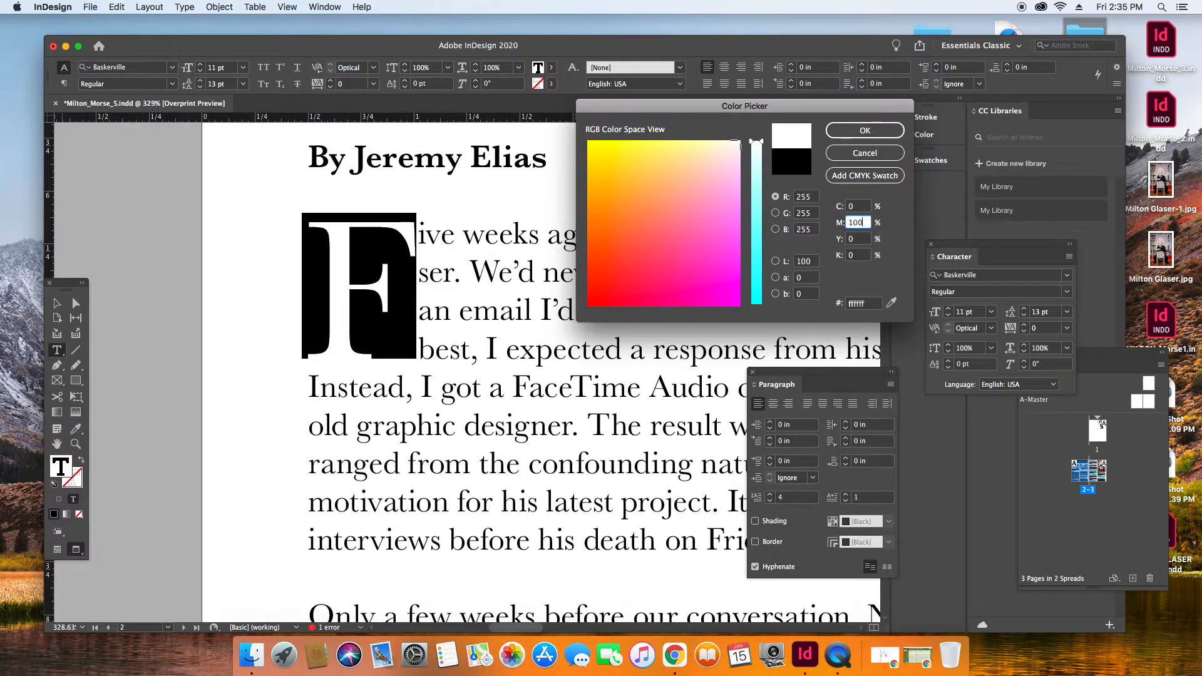
type("100")
key("Tab")
type("100")
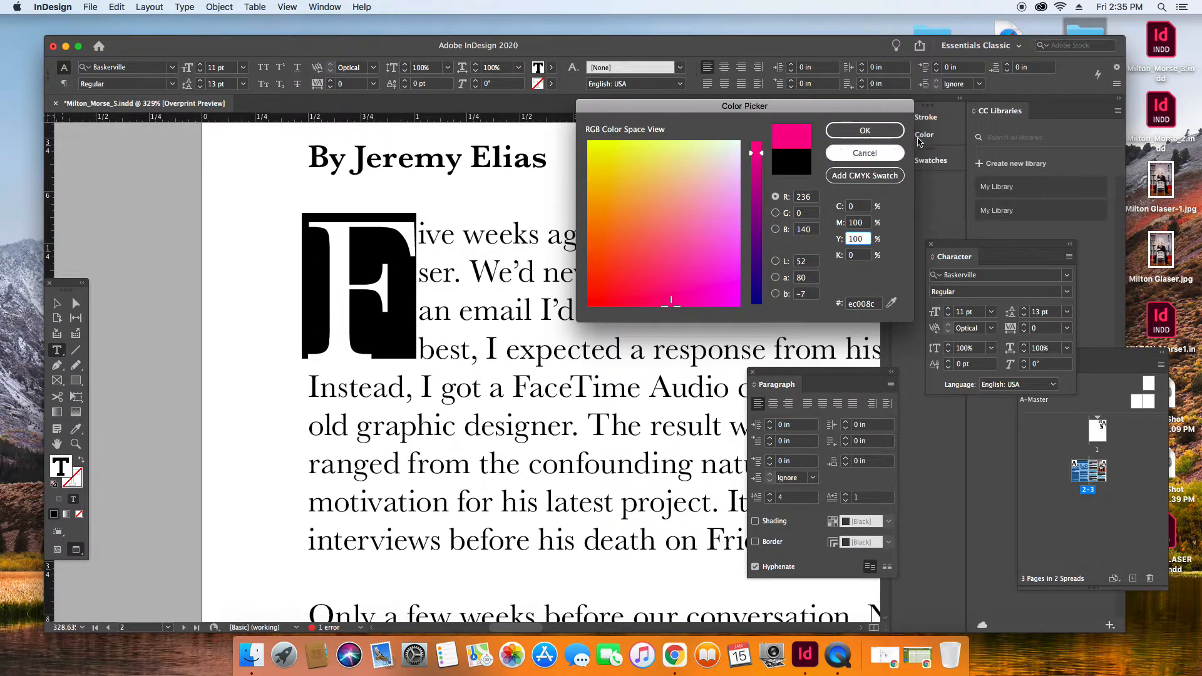
left_click(865, 130)
left_click(513, 242)
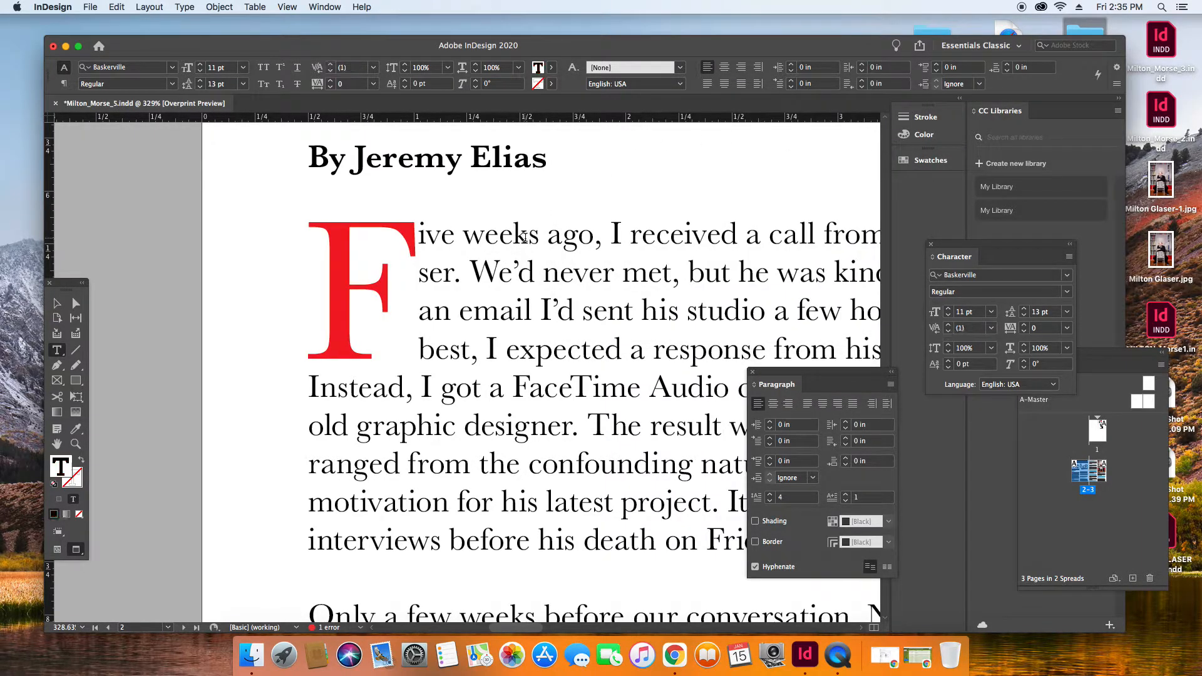
Fit the whole spread in view and deselect everything to review the red drop cap.
left_click(286, 7)
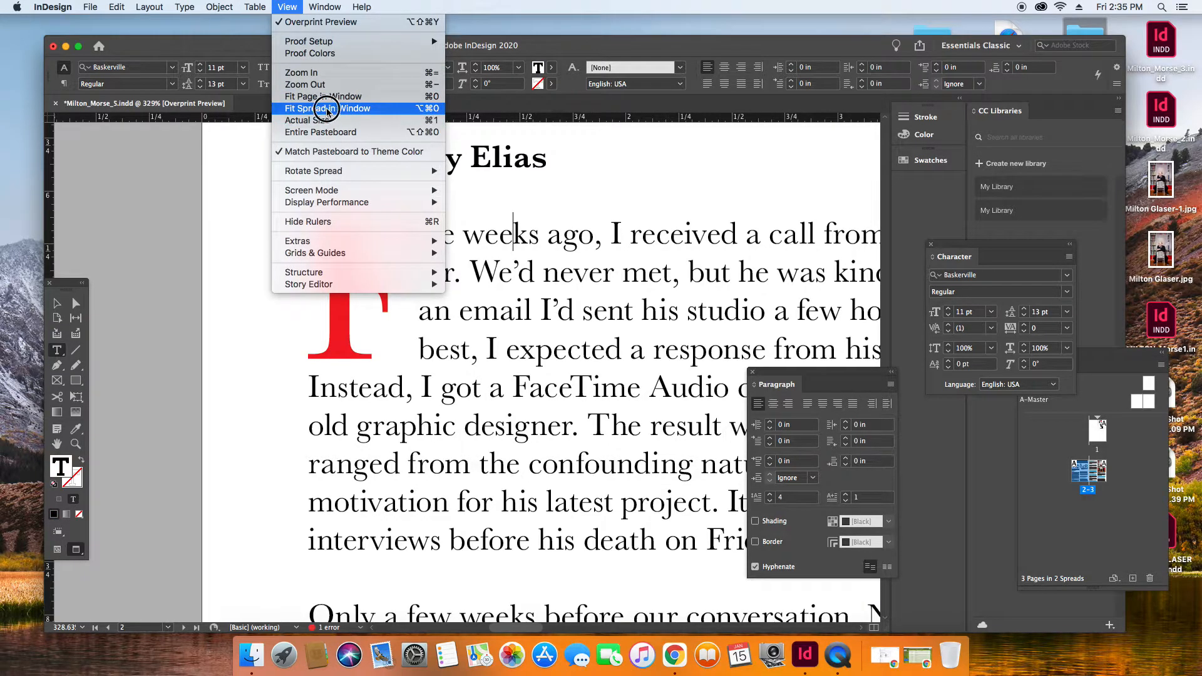
left_click(120, 273)
left_click(58, 303)
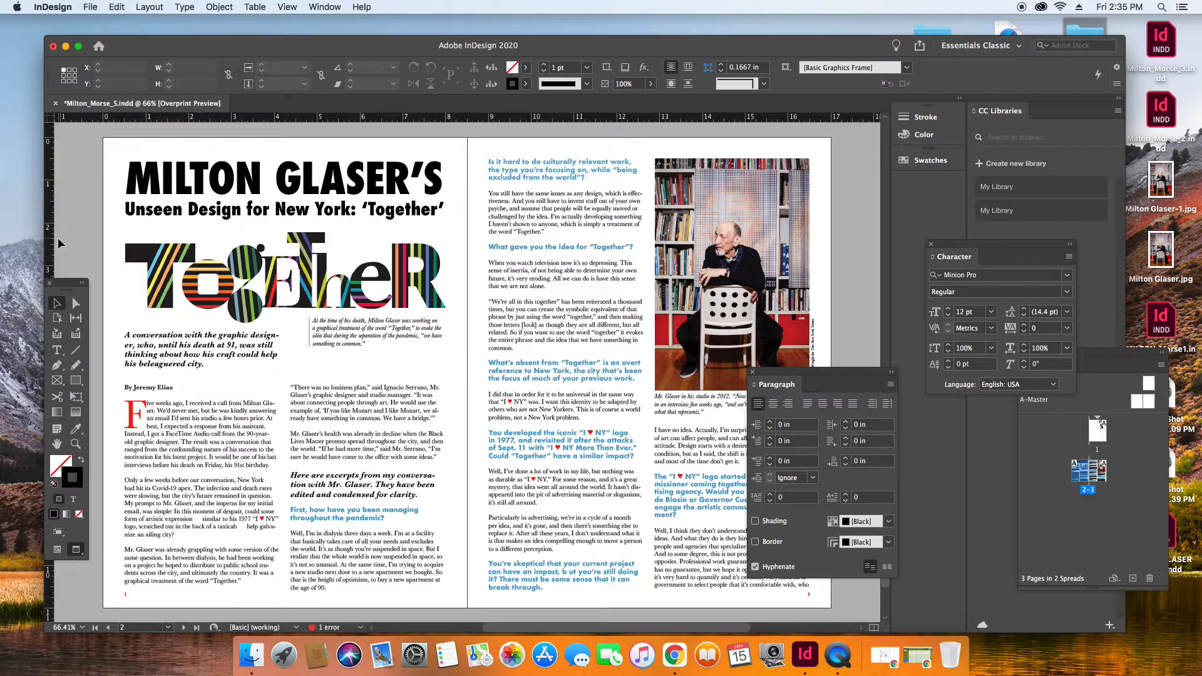
Try Futura Medium as the font of the drop cap F in the opening paragraph.
left_click(57, 350)
left_click(148, 412)
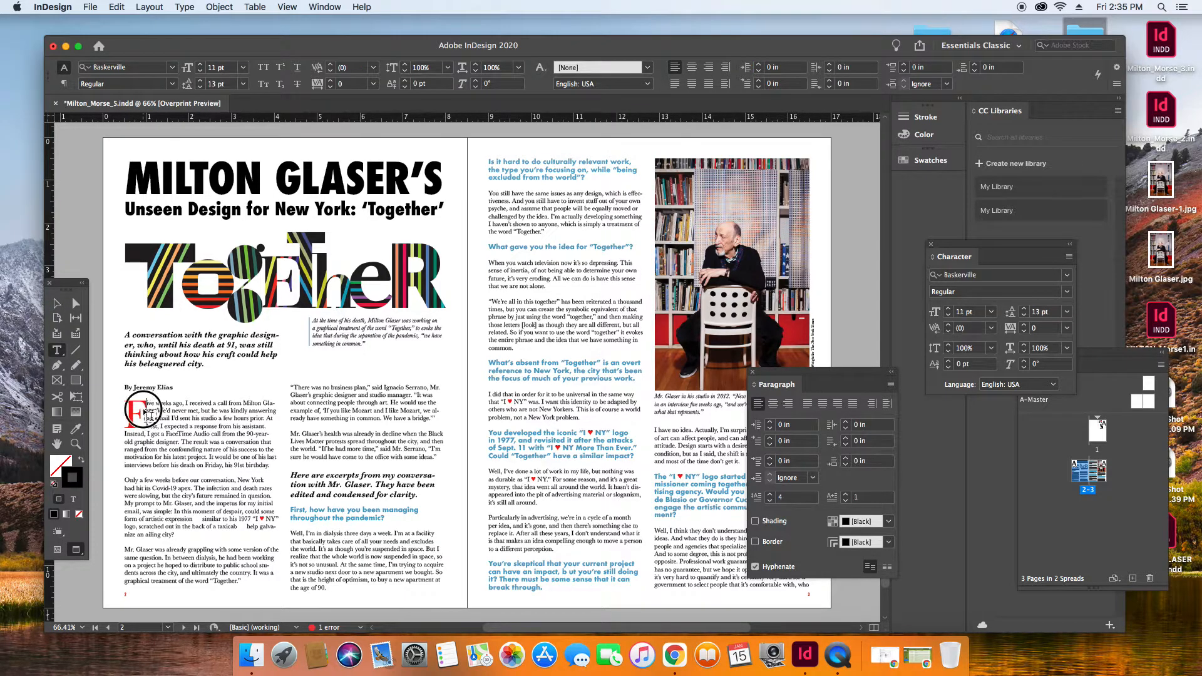
key("shift+Left")
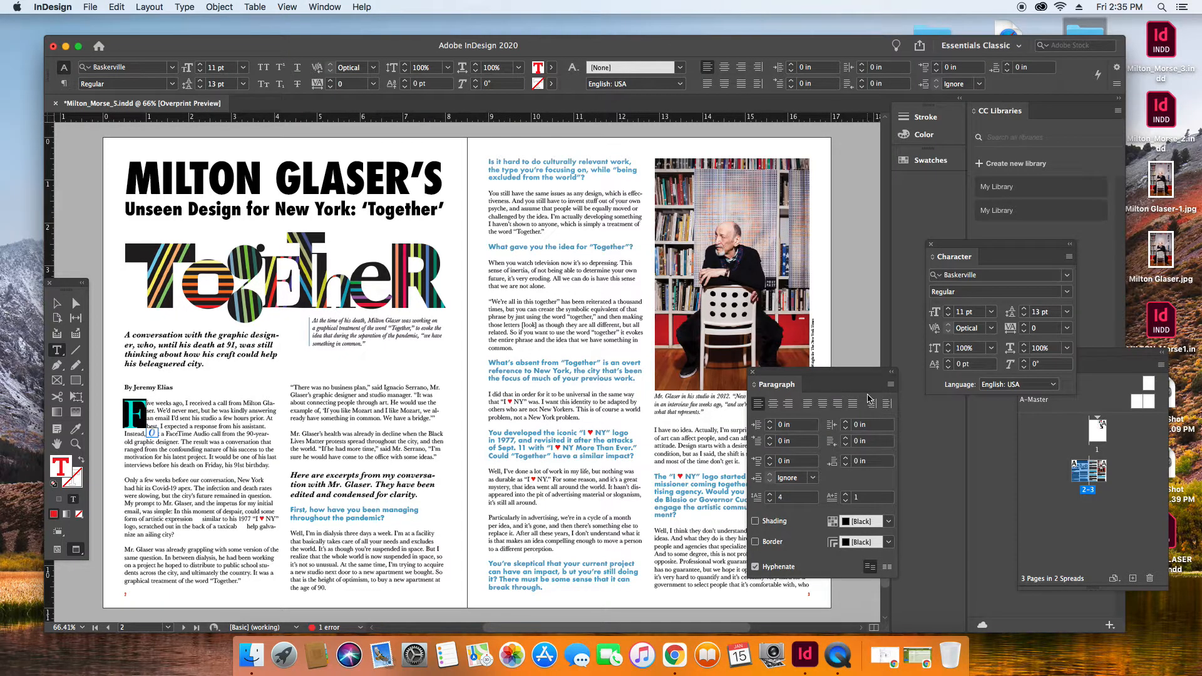
left_click(1070, 276)
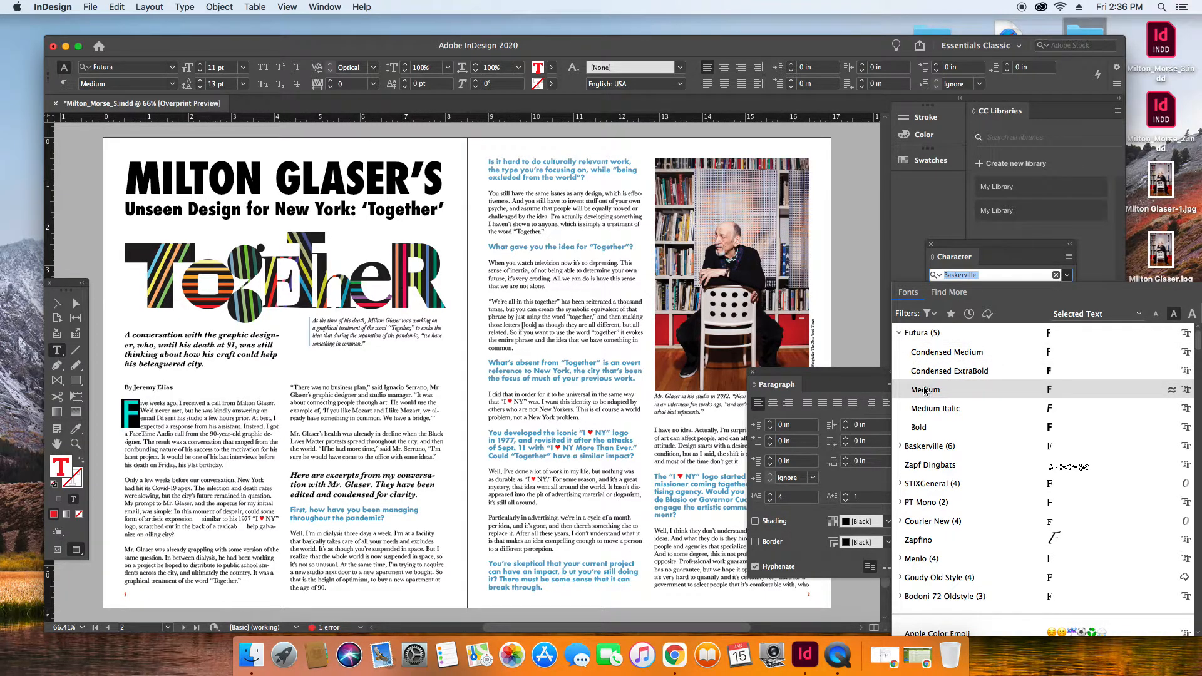
key("Escape")
left_click(57, 303)
left_click(70, 218)
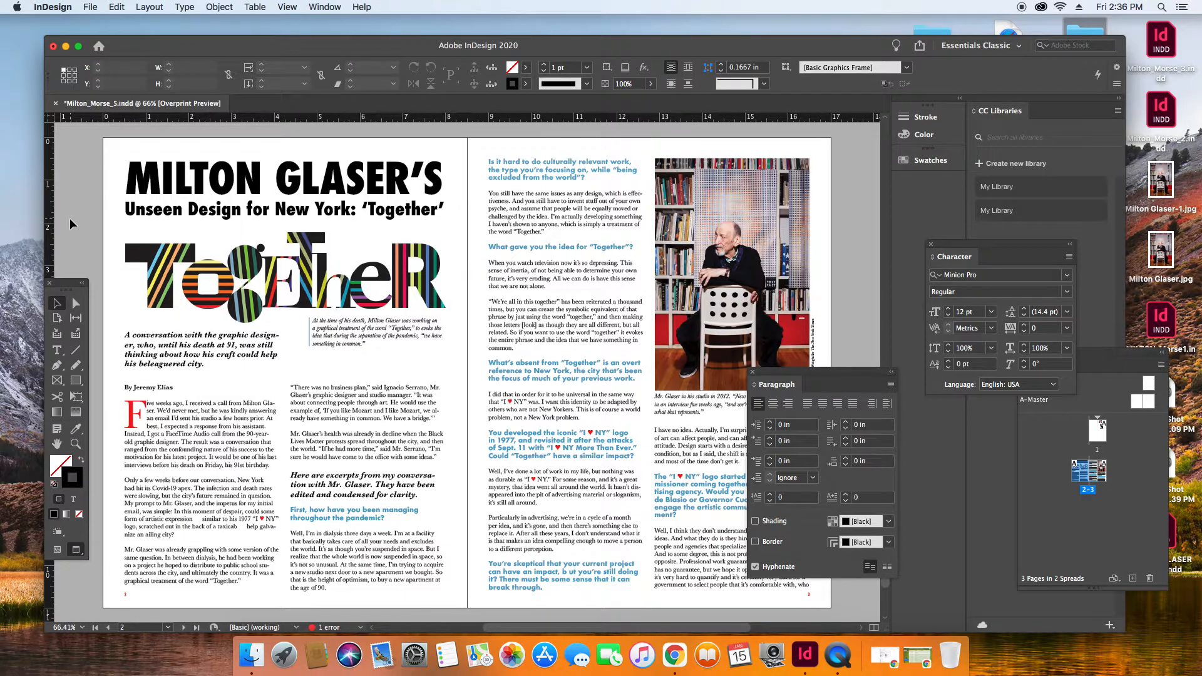
Undo the red fill, the kerning and the four-line drop cap of the opening paragraph, and deselect the text.
left_click(58, 351)
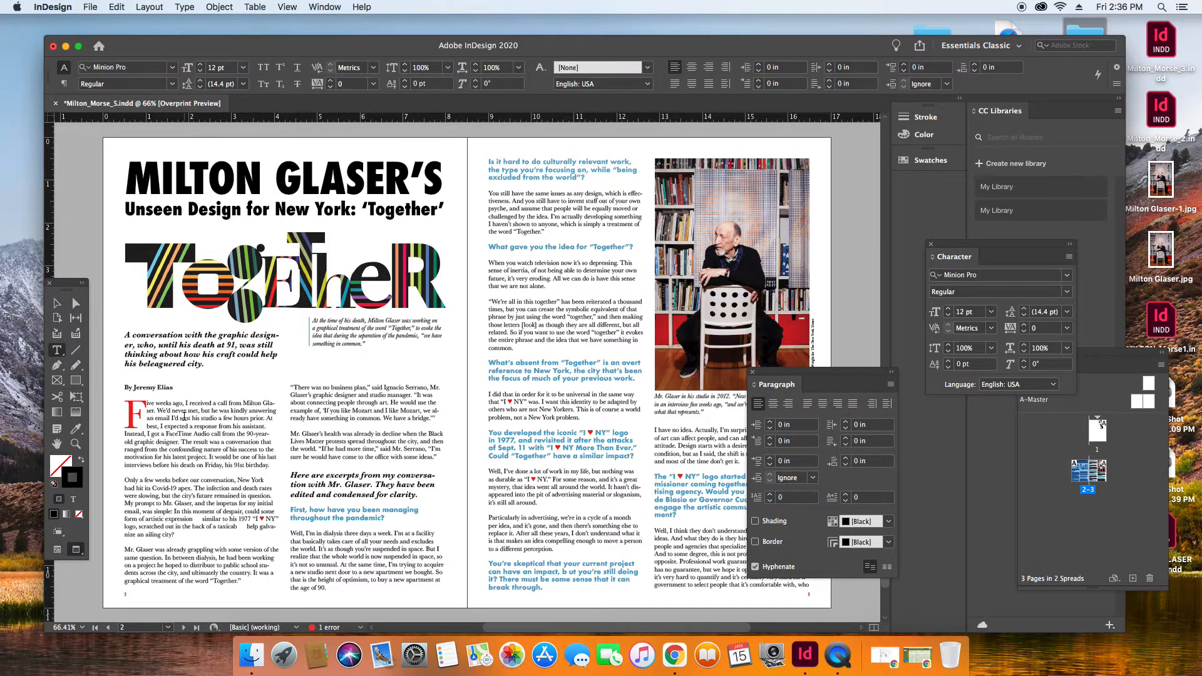
left_click(166, 408)
key("super+z")
key("super+z")
key("super+z")
key("super+z")
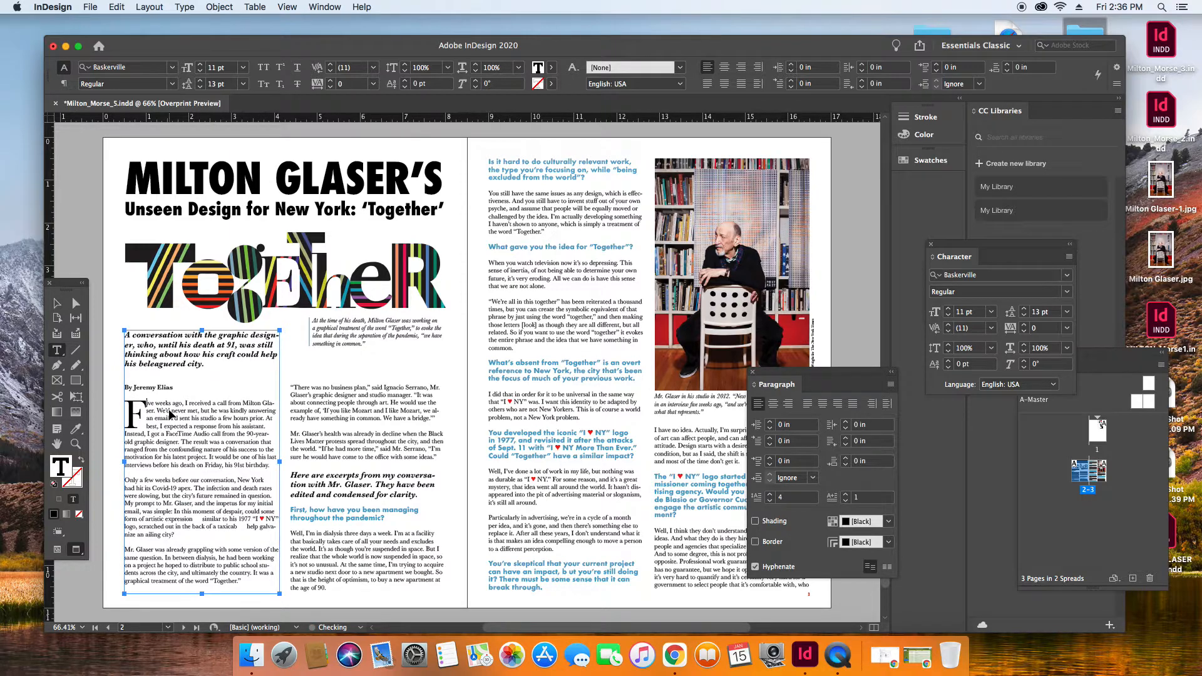
key("super+z")
left_click(56, 303)
left_click(69, 249)
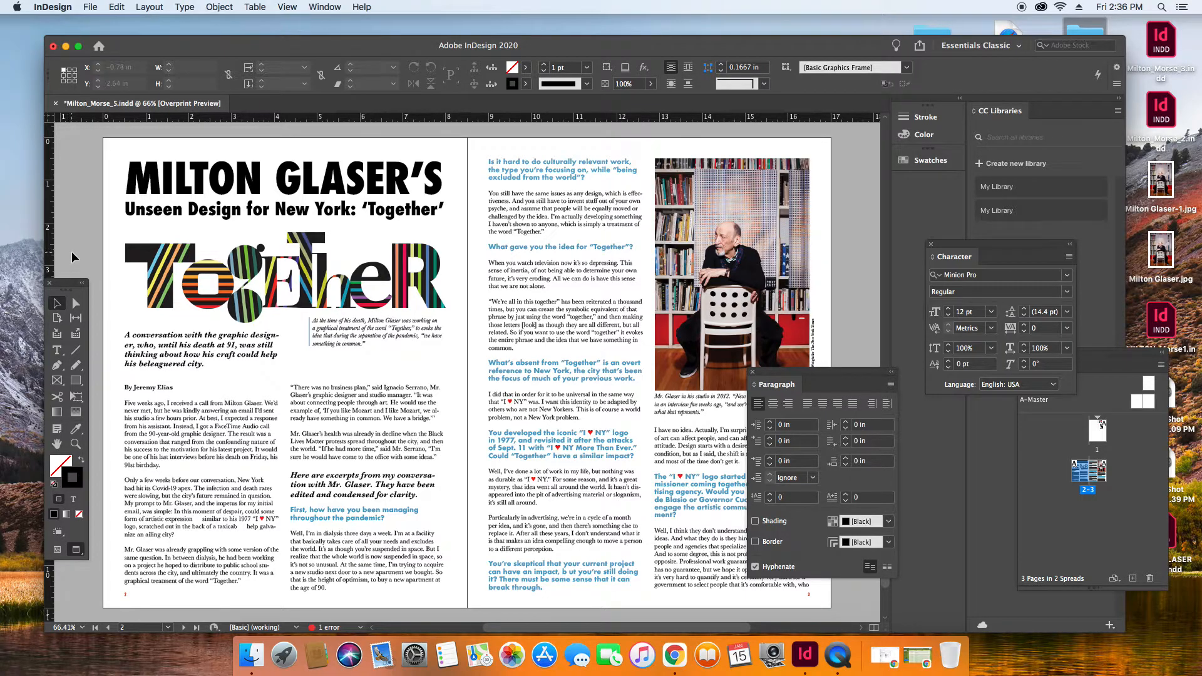
Save the document and move the floating paragraph formatting options clear of the article text on the second page.
key("super+s")
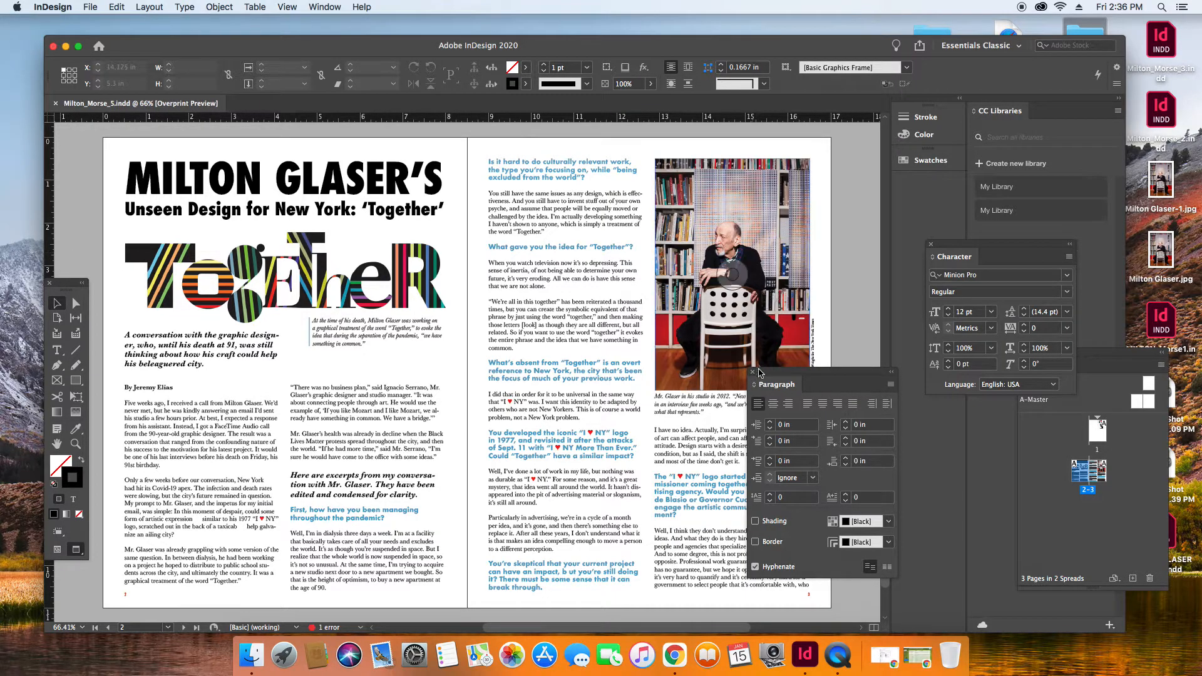
left_click_drag(768, 373, 873, 371)
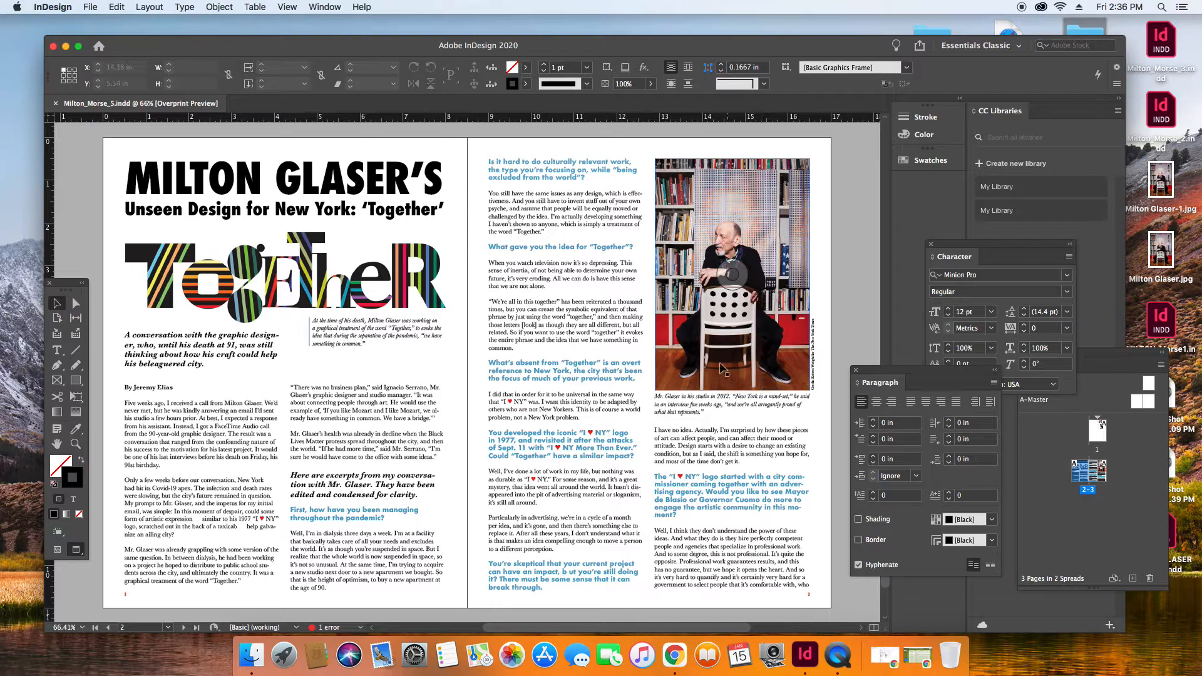
left_click(839, 657)
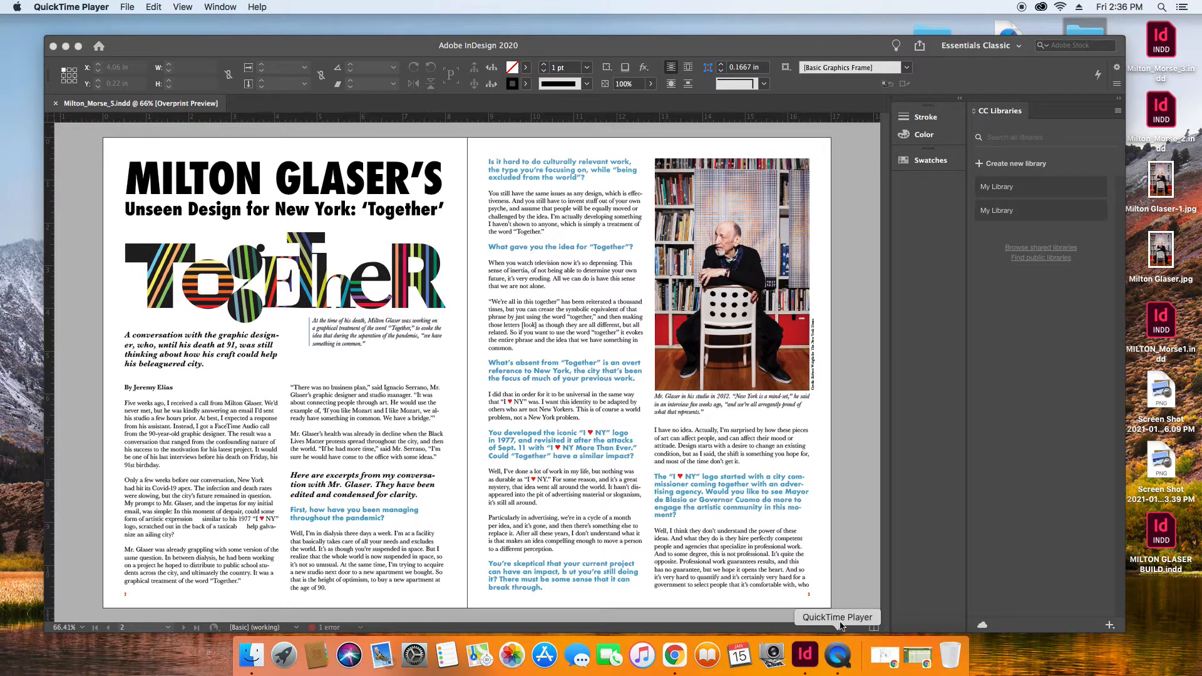
left_click(128, 7)
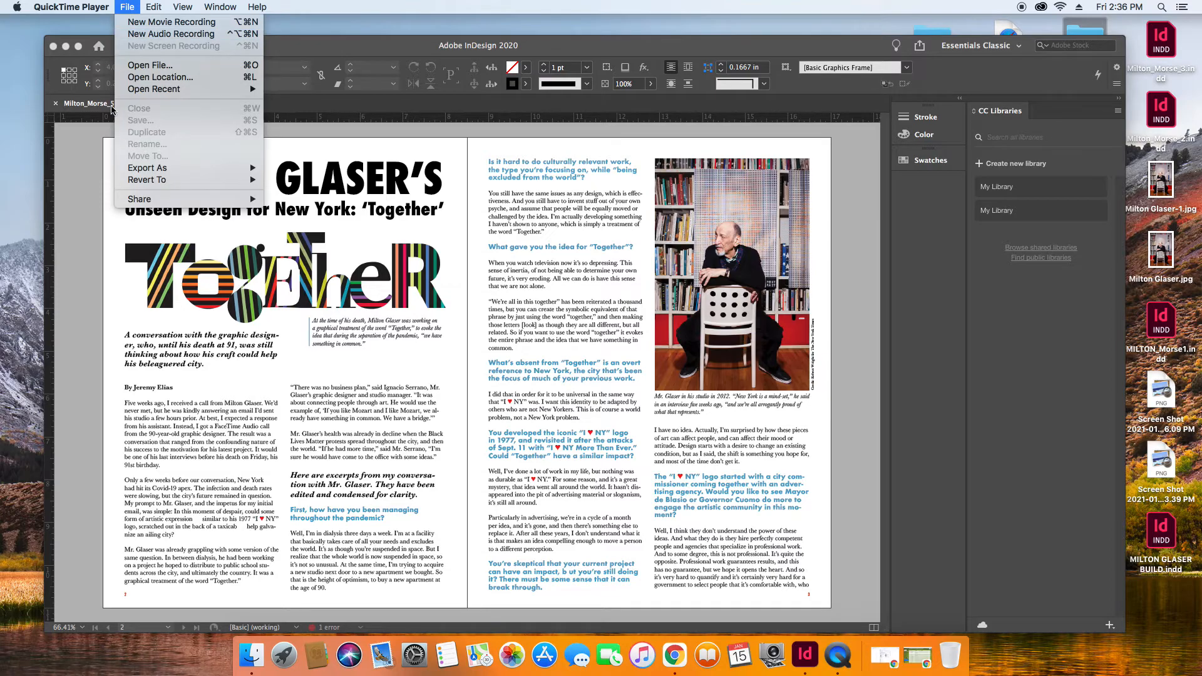
mouse_move(87, 6)
left_click(59, 109)
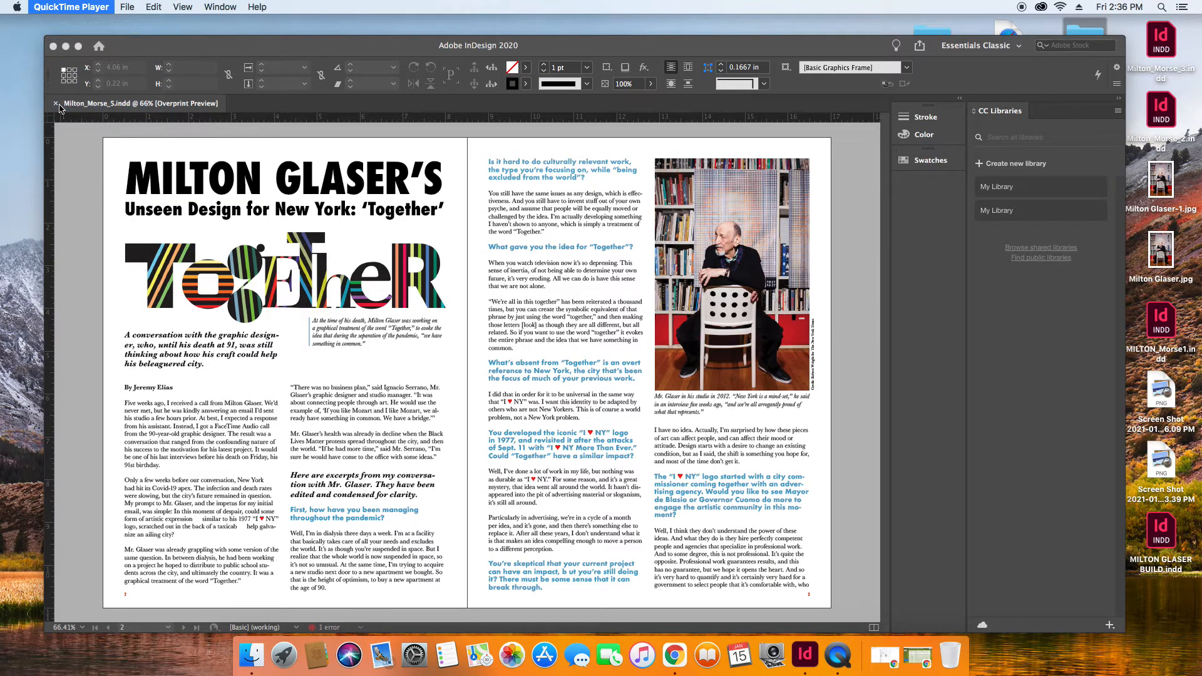